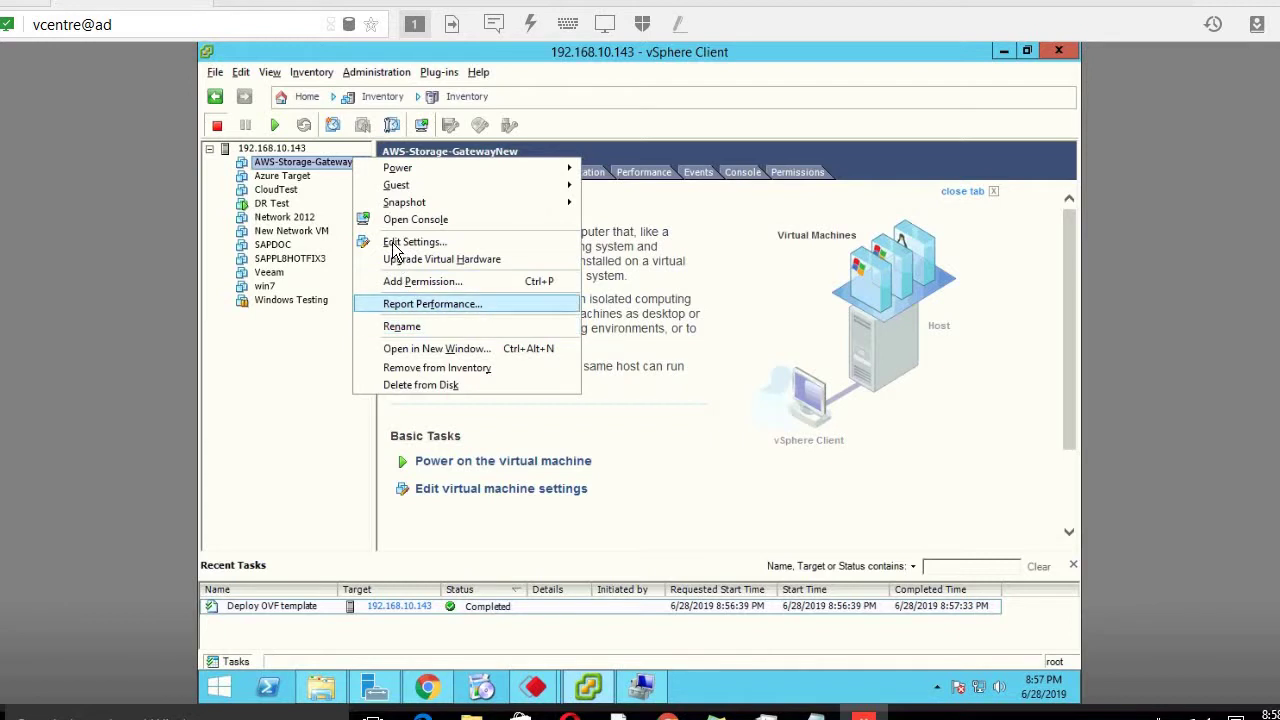
Step: Open the settings of the AWS-Storage-GatewayNew virtual machine and check the SCSI type item in the Notepad notes
{"action": "left_click", "coordinate": [393, 244]}
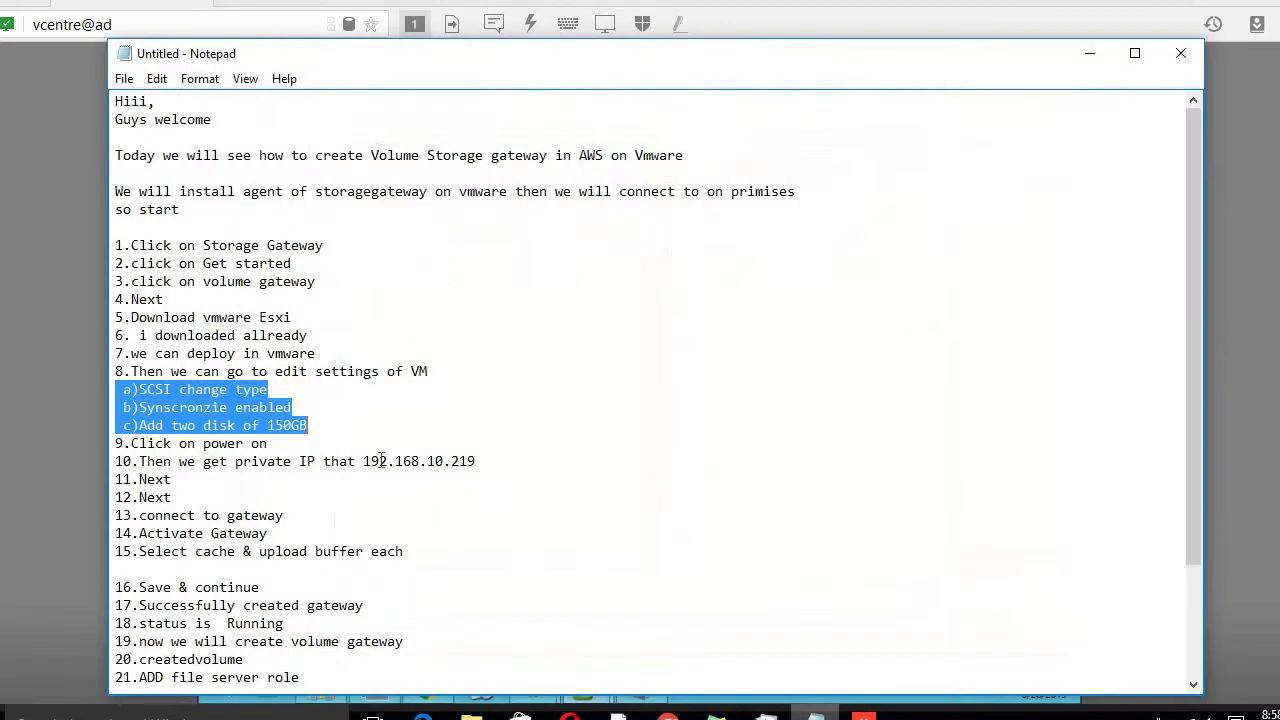
{"action": "left_click", "coordinate": [816, 716]}
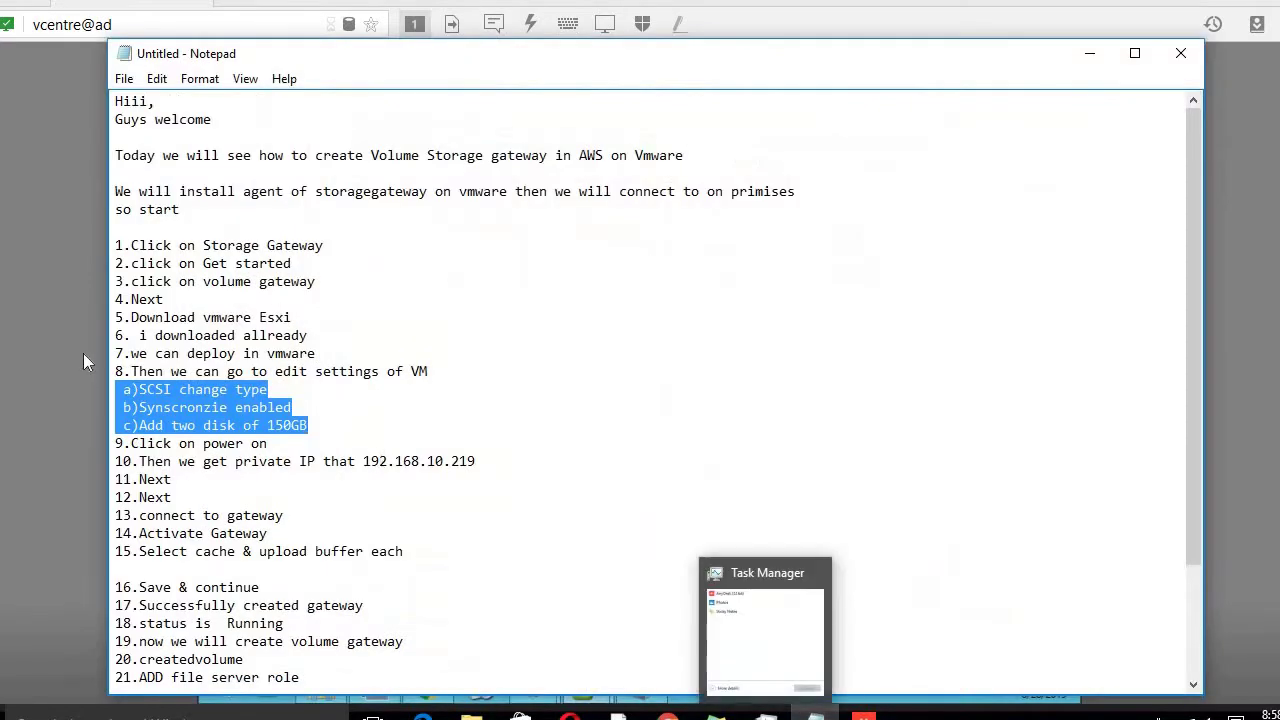
{"action": "left_click", "coordinate": [196, 390]}
{"action": "left_click_drag", "start_coordinate": [270, 390], "coordinate": [137, 390]}
{"action": "left_click", "coordinate": [137, 390]}
{"action": "left_click", "coordinate": [1089, 53]}
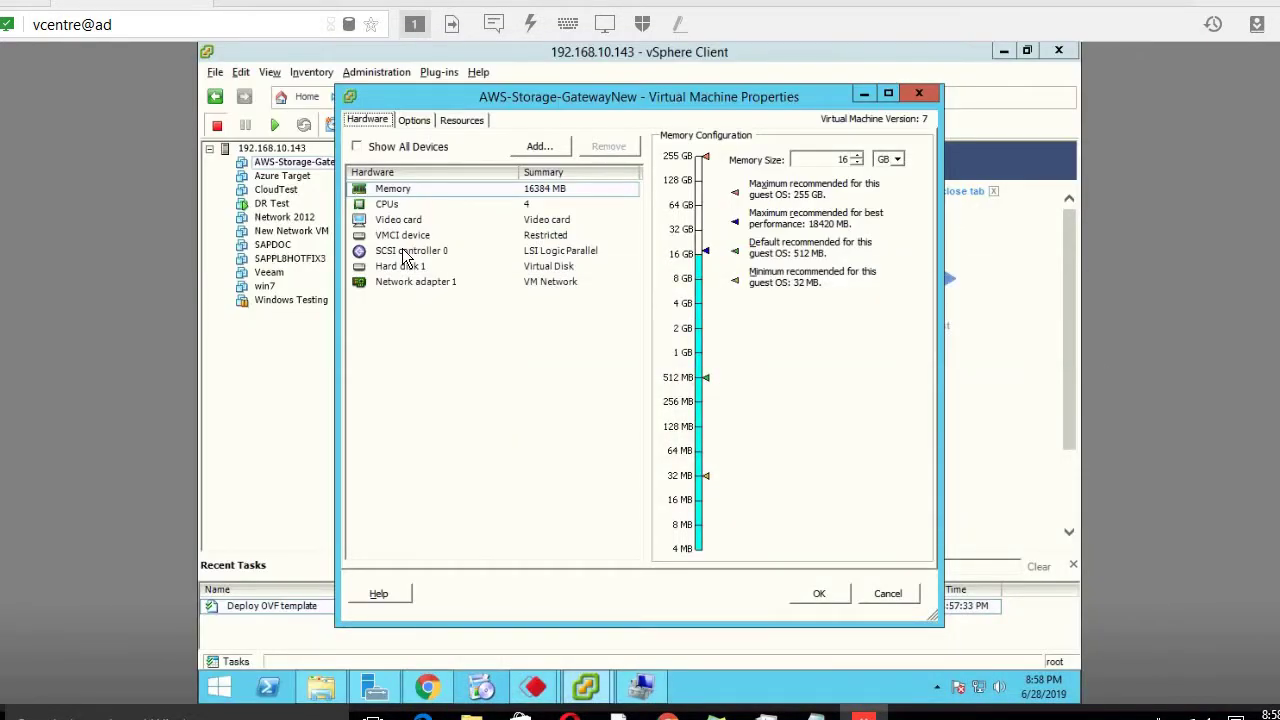
Step: Change the type of SCSI controller 0 to VMware Paravirtual and save the virtual machine settings
{"action": "left_click", "coordinate": [407, 251]}
{"action": "left_click", "coordinate": [858, 161]}
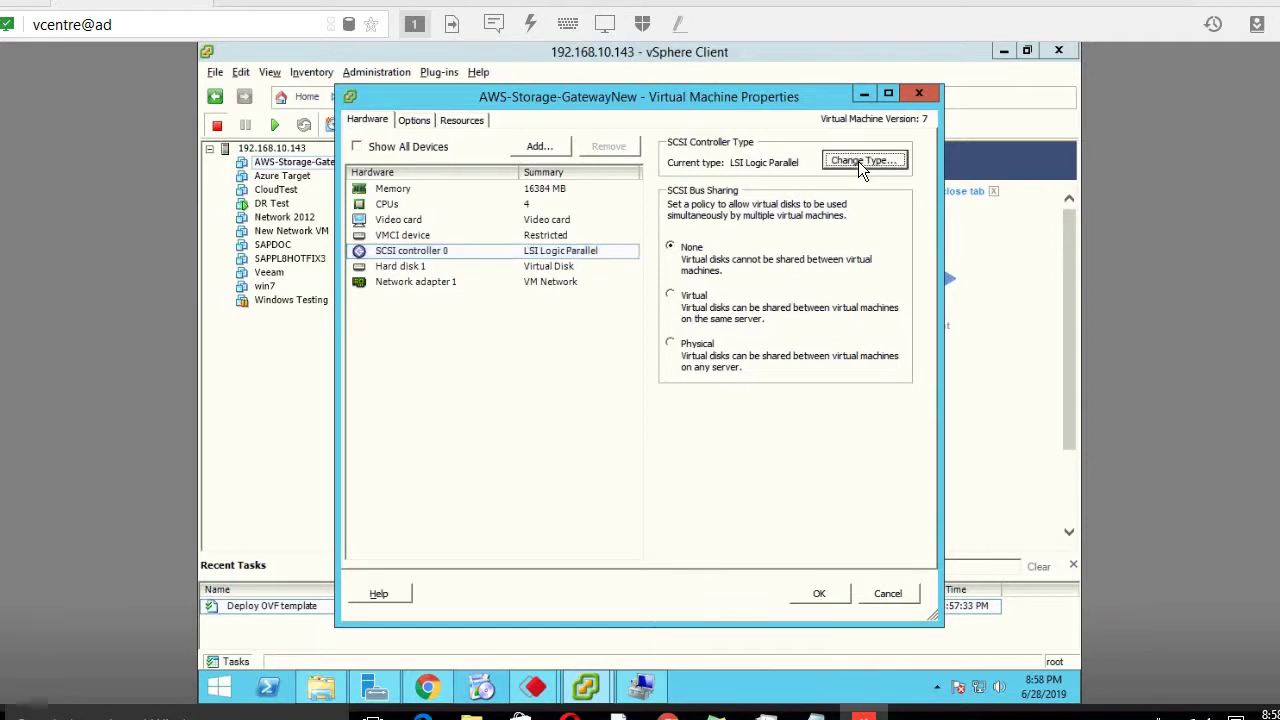
{"action": "left_click", "coordinate": [389, 369]}
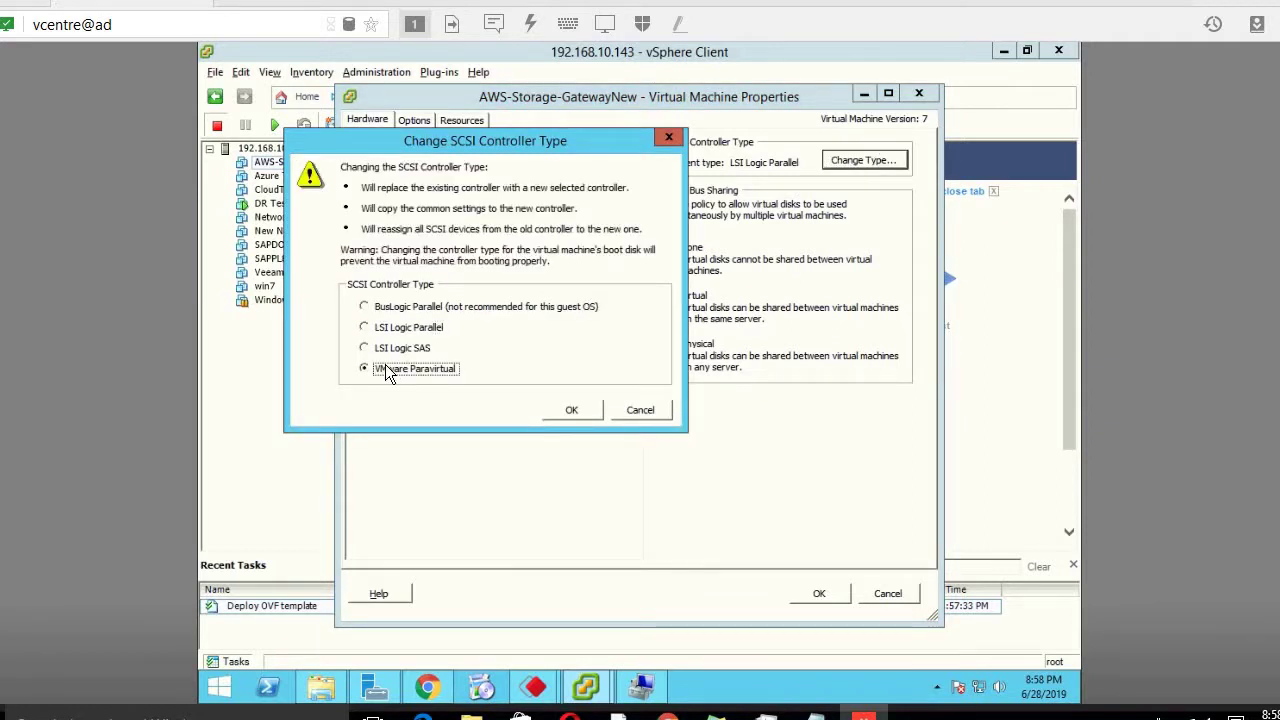
{"action": "left_click", "coordinate": [584, 409]}
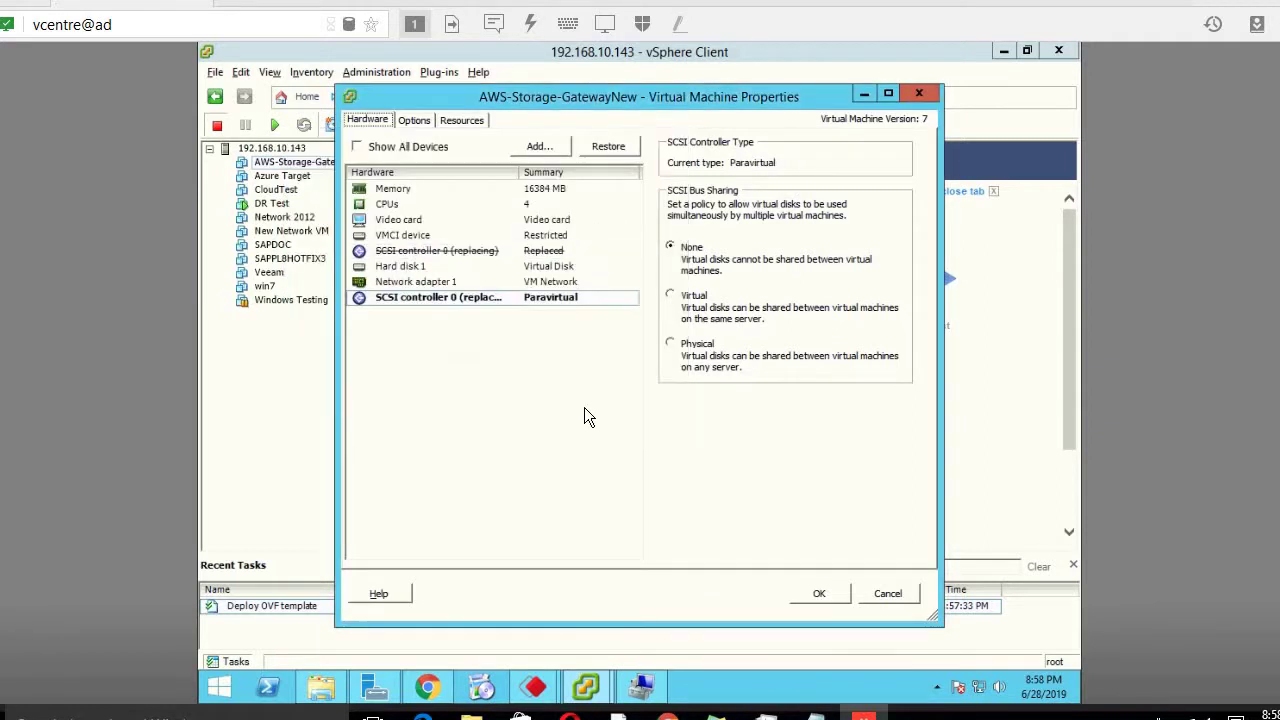
{"action": "left_click", "coordinate": [817, 594]}
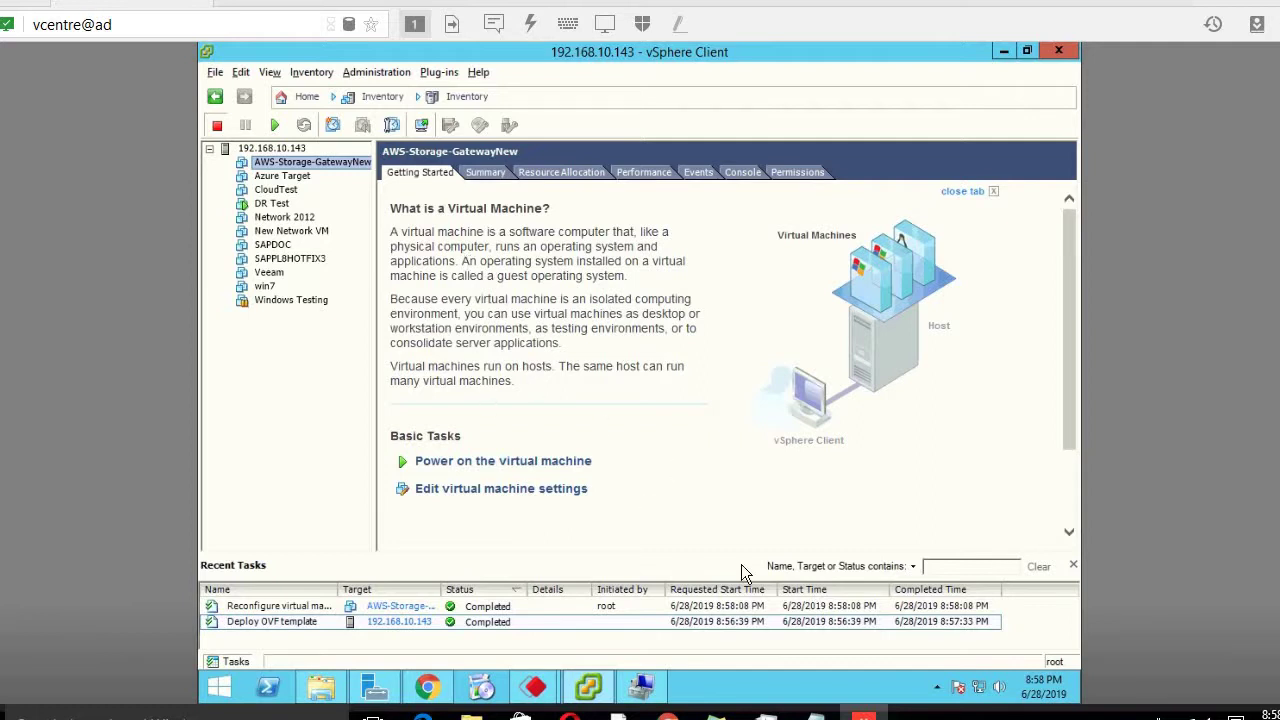
Step: Check the synchronization item under the VM settings step in the Notepad notes, then return to vSphere Client
{"action": "left_click", "coordinate": [816, 716]}
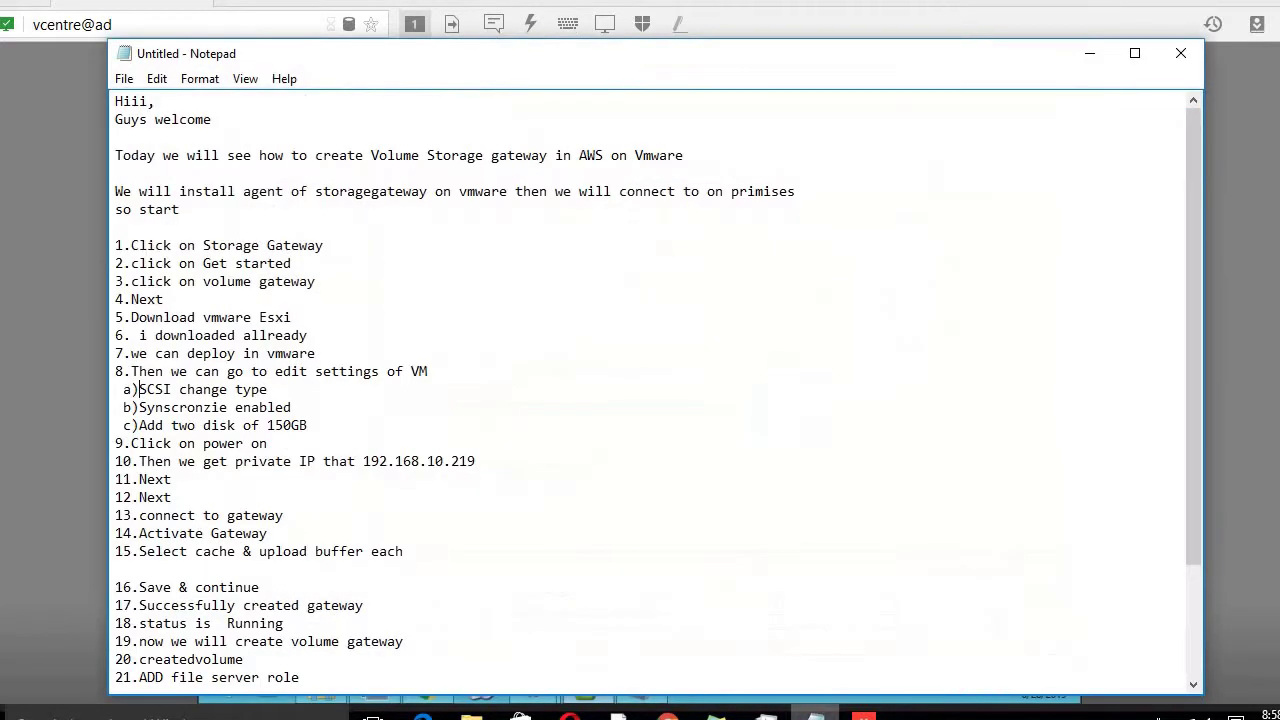
{"action": "left_click", "coordinate": [141, 410], "text": "shift"}
{"action": "left_click", "coordinate": [141, 410]}
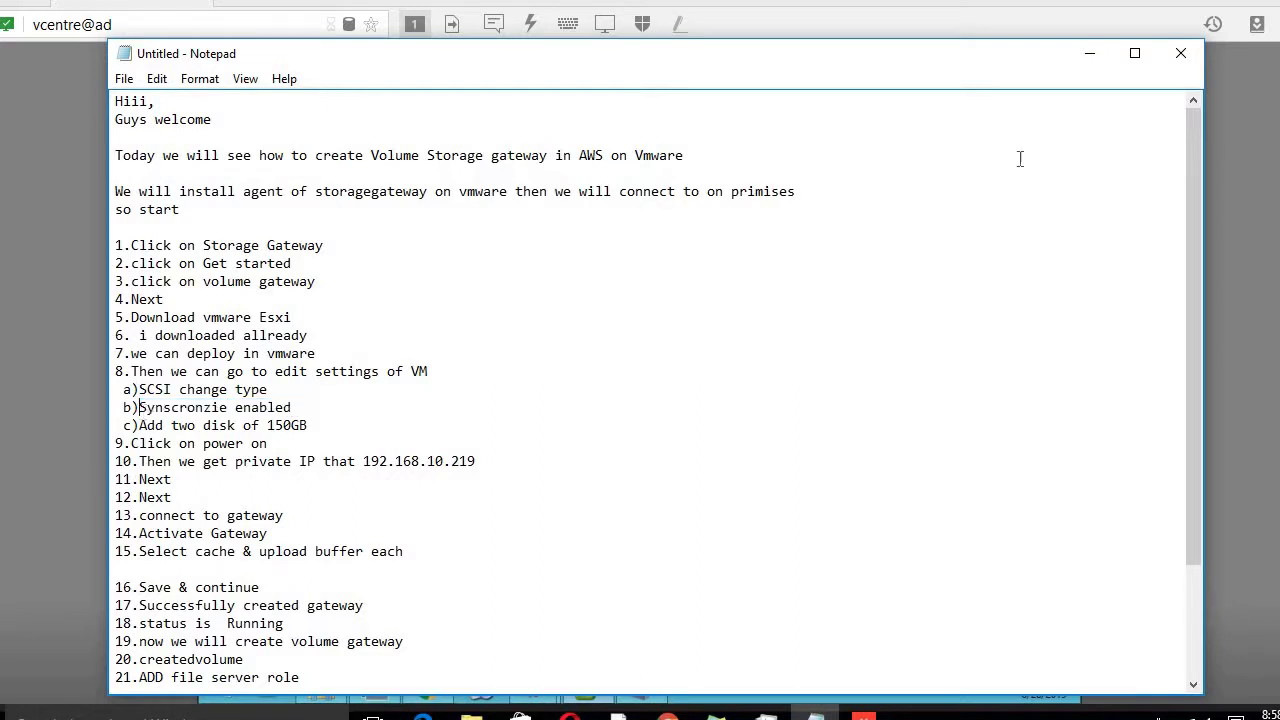
{"action": "left_click", "coordinate": [1089, 53]}
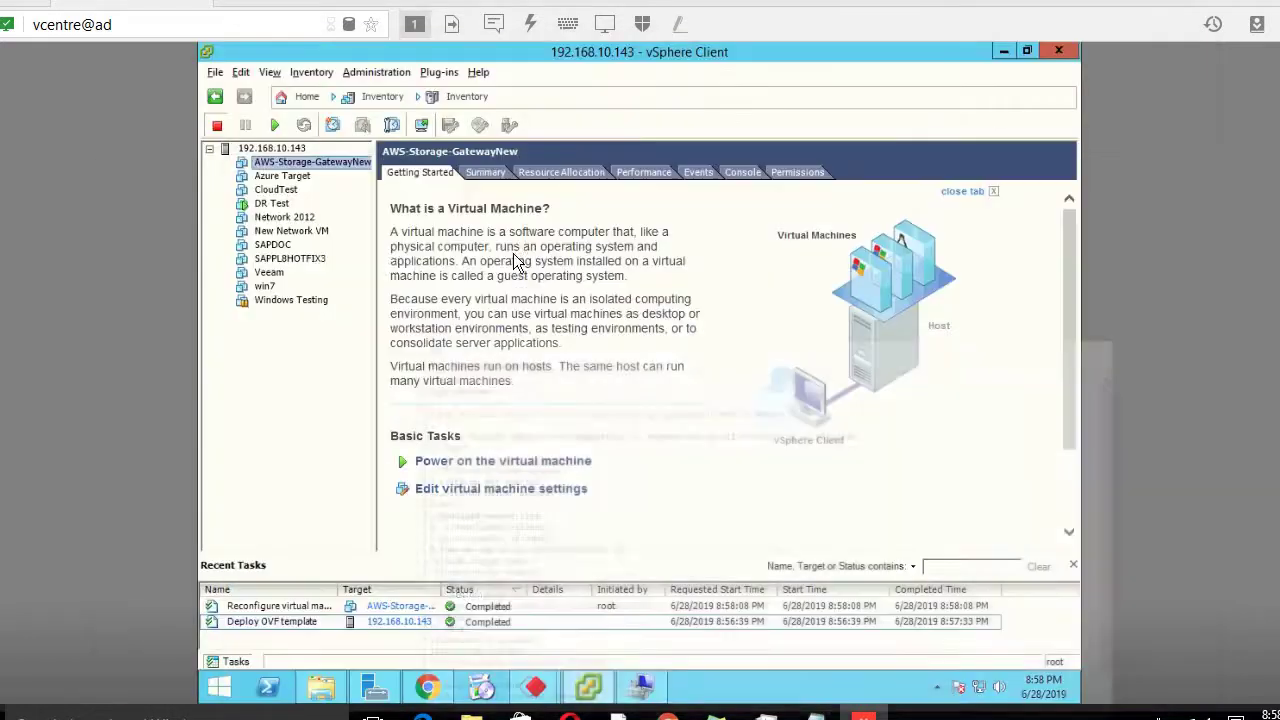
Step: Enable Synchronize guest time with host in the VMware Tools options of AWS-Storage-GatewayNew and save the settings
{"action": "right_click", "coordinate": [337, 162]}
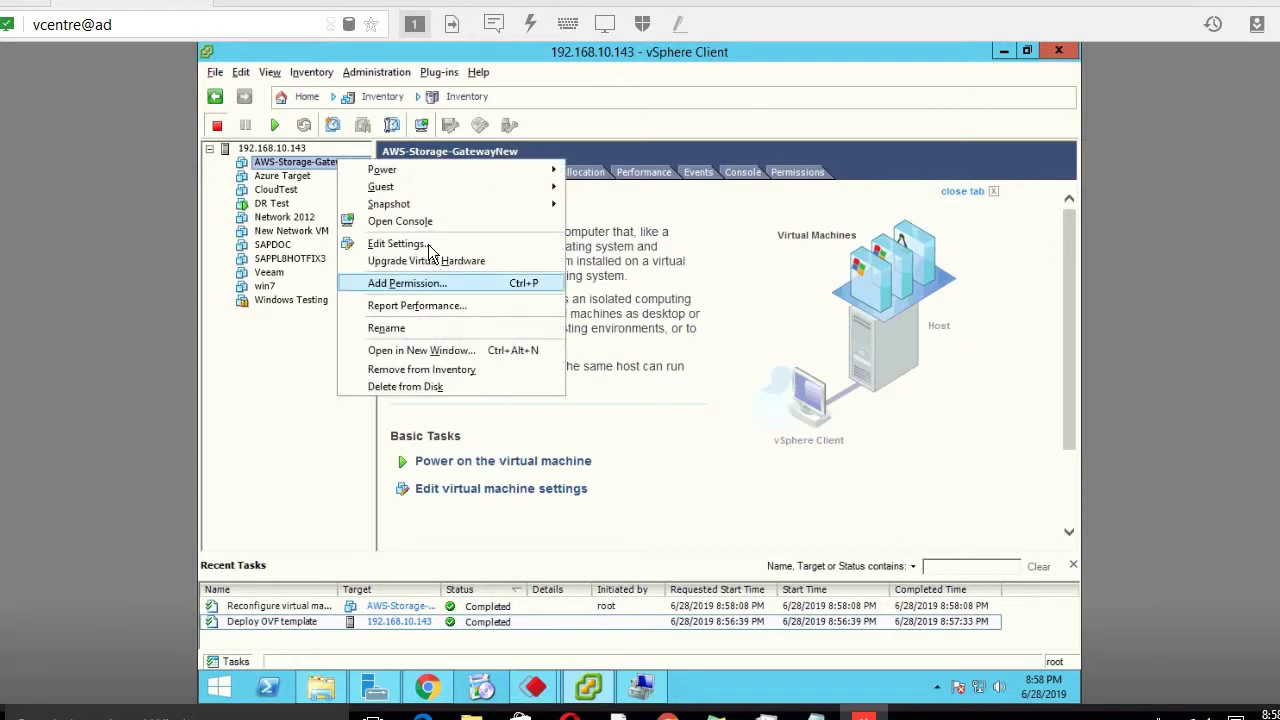
{"action": "left_click", "coordinate": [428, 250]}
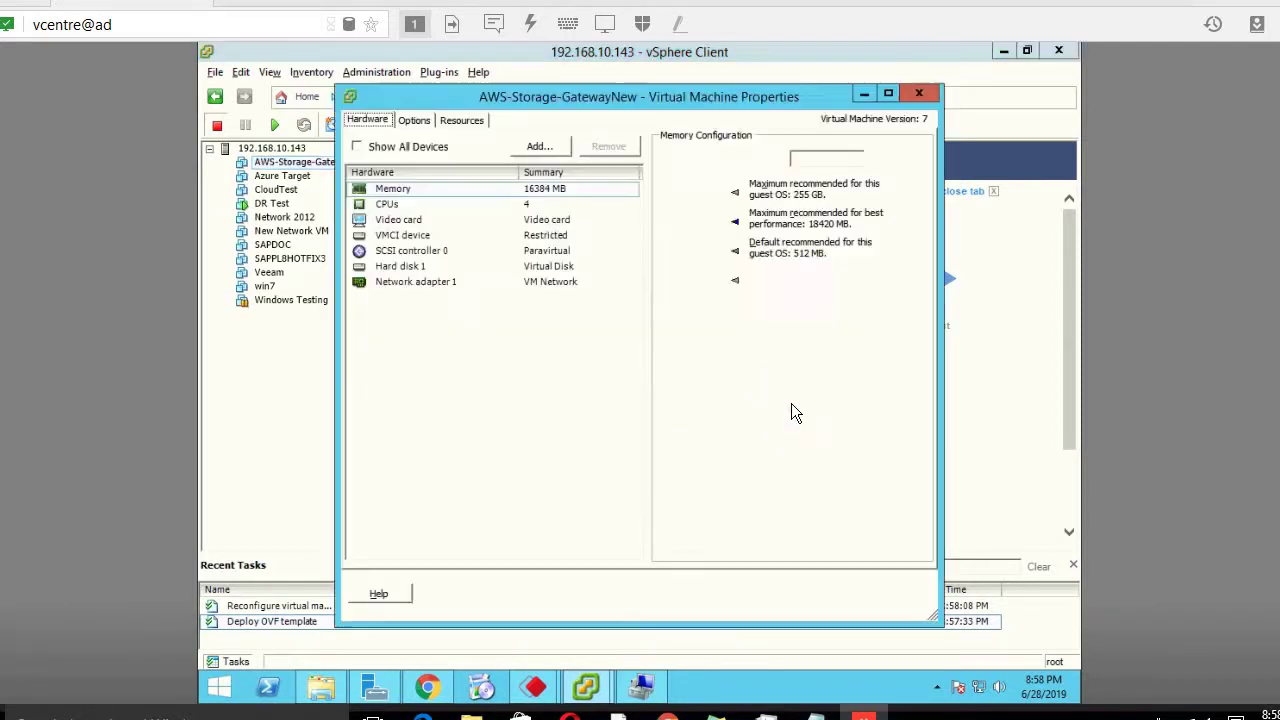
{"action": "left_click", "coordinate": [425, 125]}
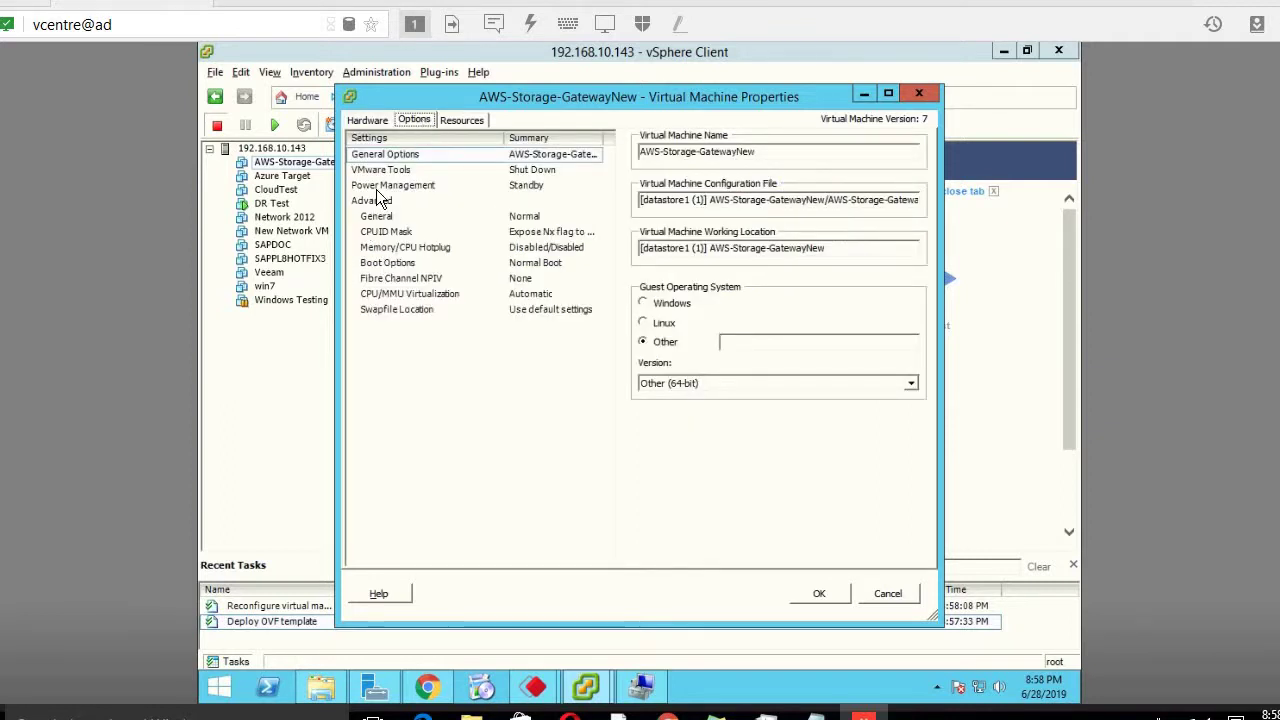
{"action": "left_click", "coordinate": [381, 172]}
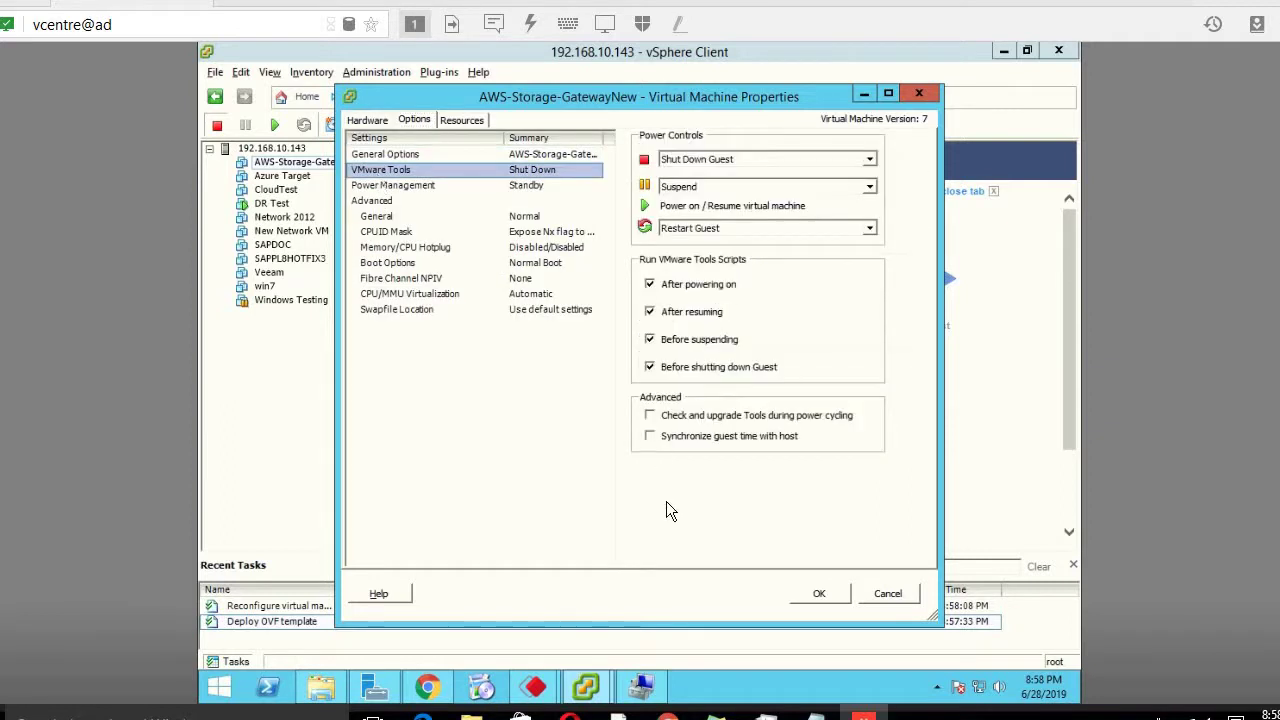
{"action": "left_click", "coordinate": [654, 436]}
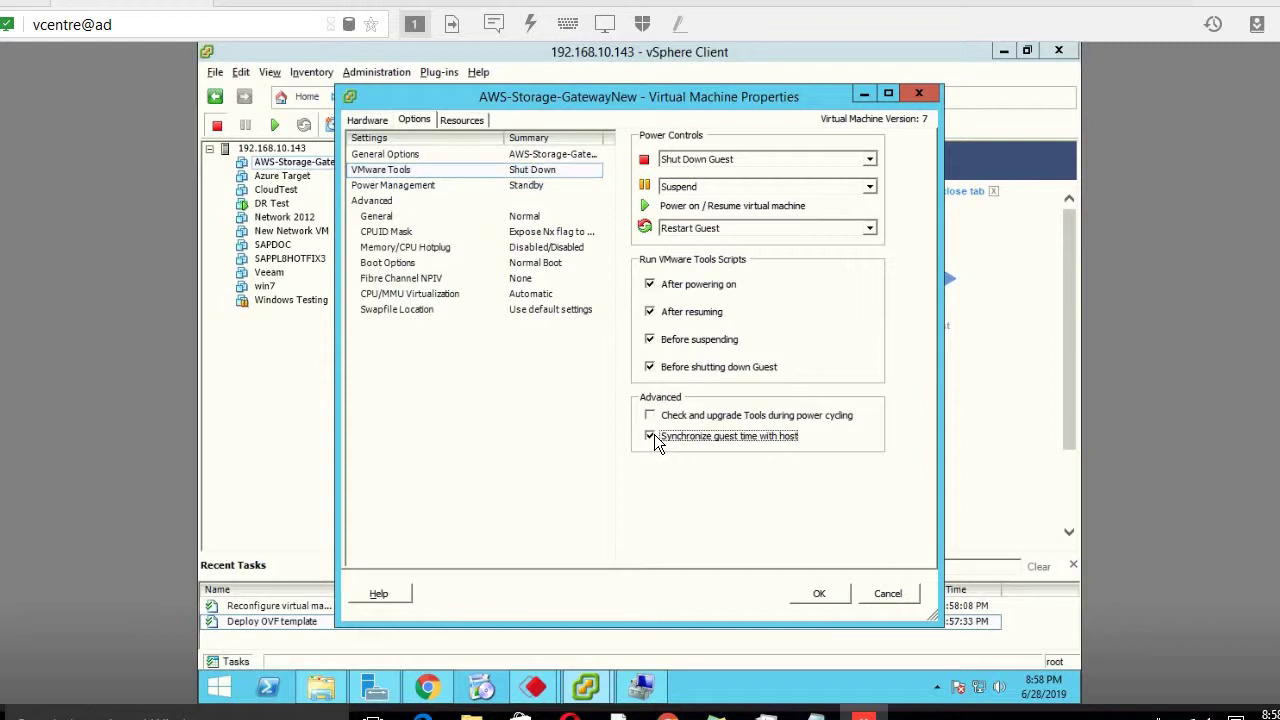
{"action": "left_click", "coordinate": [819, 594]}
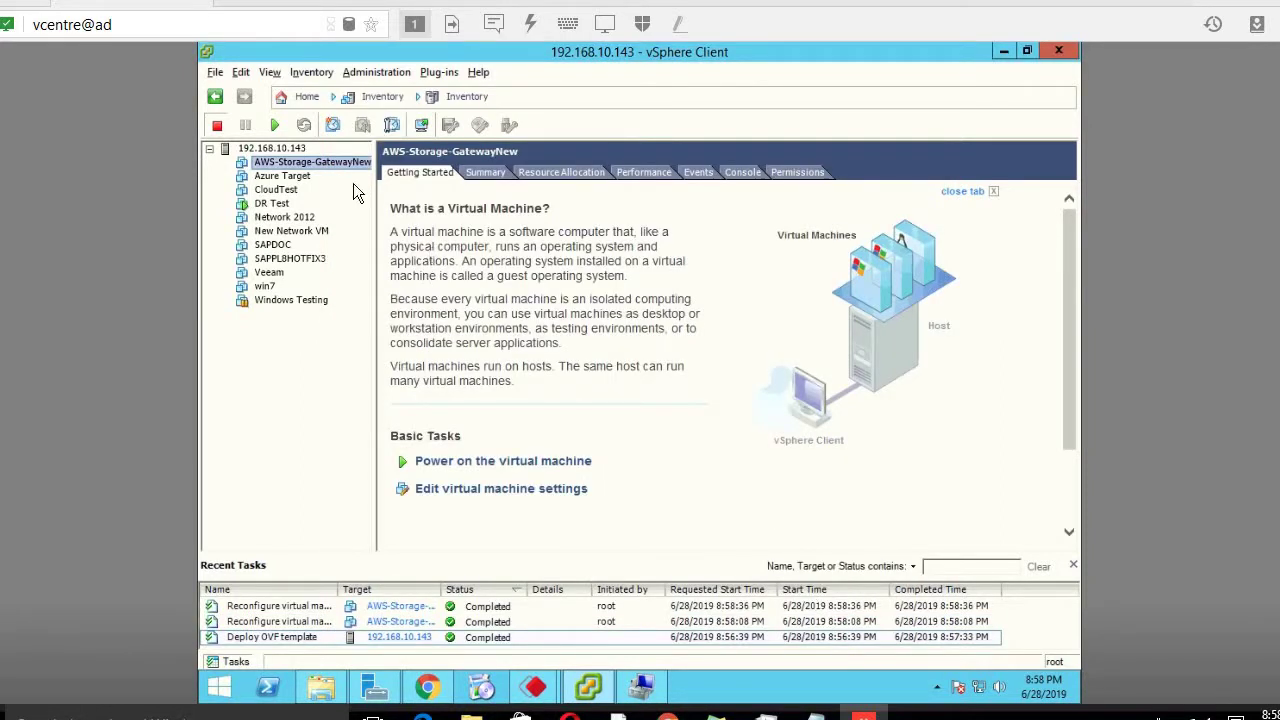
Step: Check the item about adding two disks in the Notepad notes, then return to vSphere Client
{"action": "left_click", "coordinate": [816, 716]}
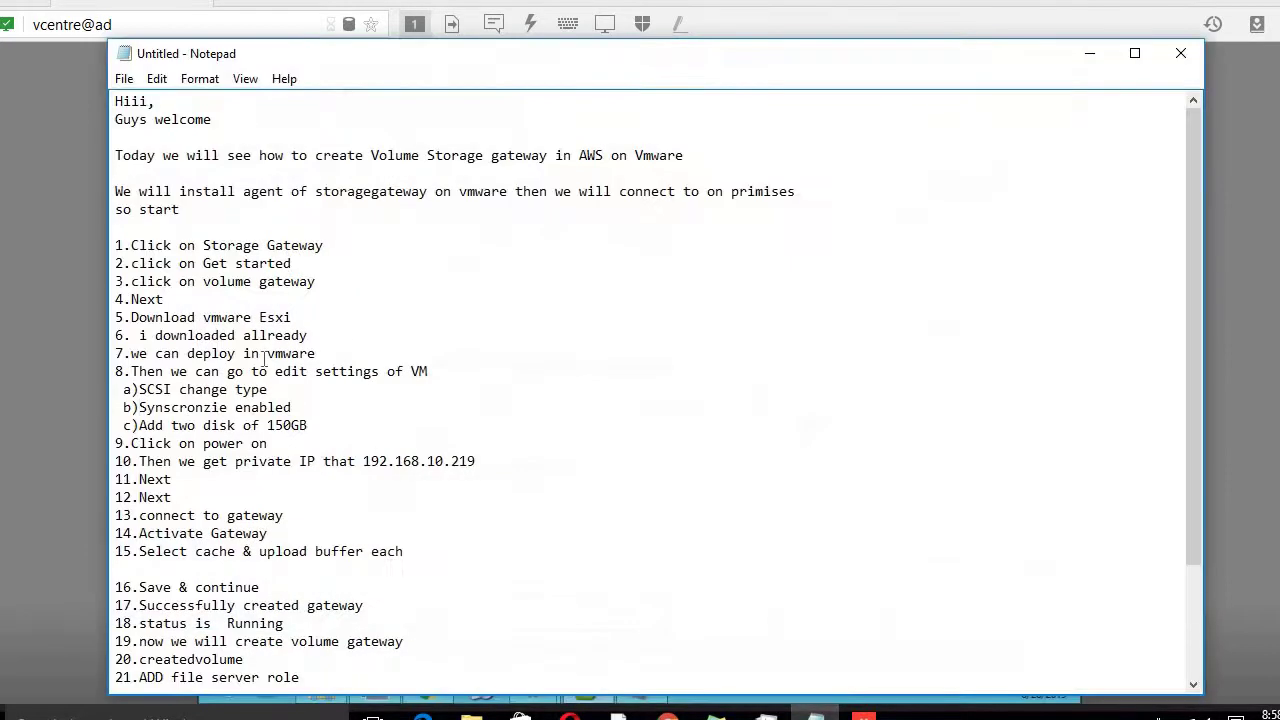
{"action": "left_click_drag", "start_coordinate": [308, 425], "coordinate": [141, 425]}
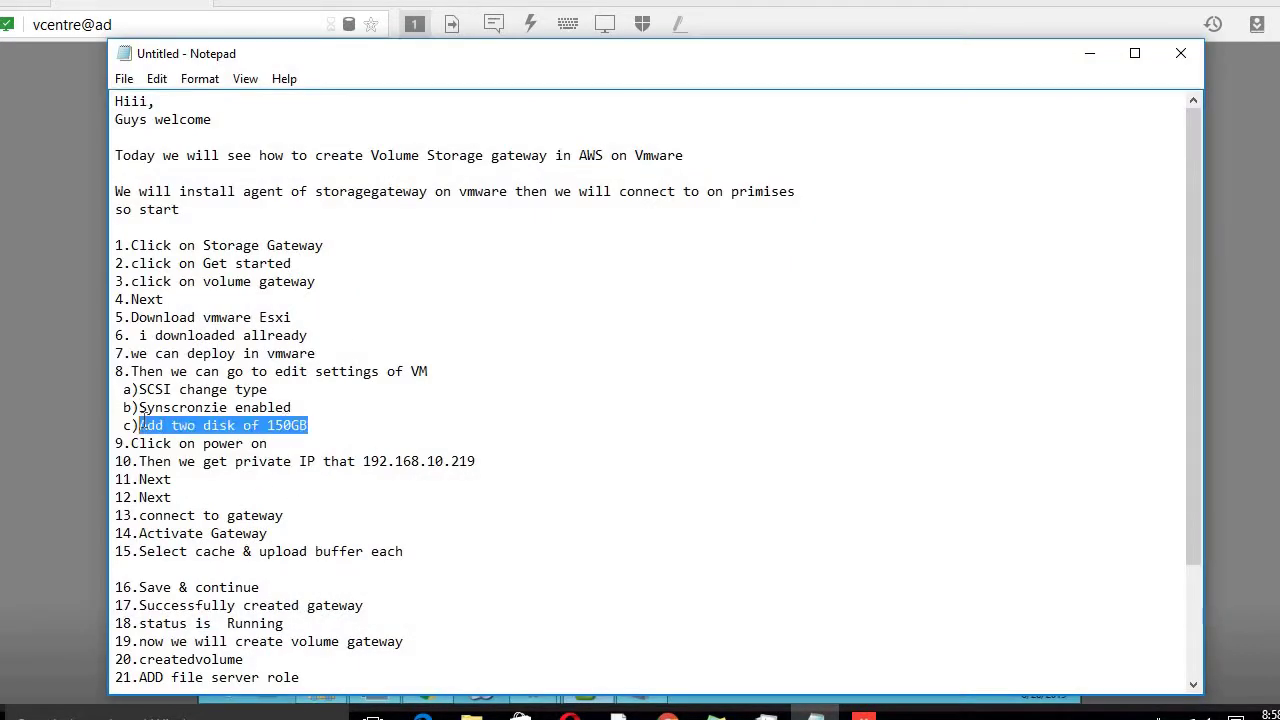
{"action": "left_click", "coordinate": [1089, 61]}
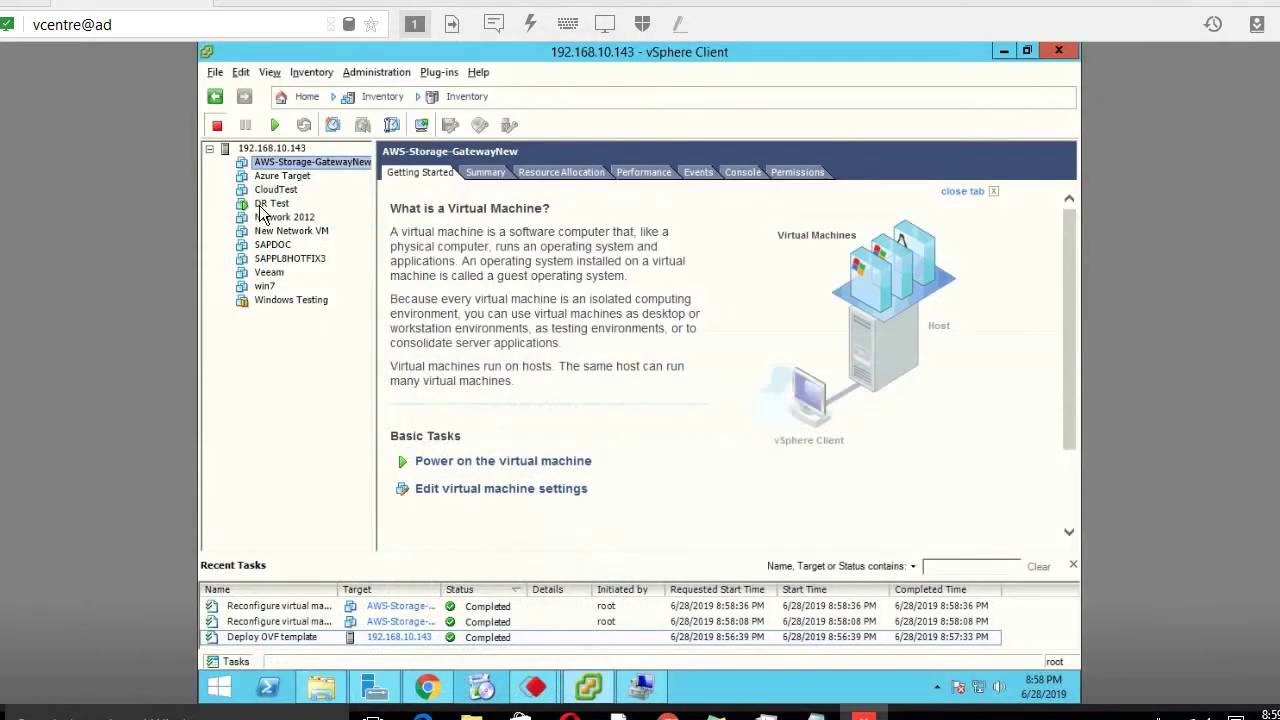
Step: Add a new 150 GB virtual hard disk to AWS-Storage-GatewayNew, keeping the default provisioning, location and advanced options
{"action": "right_click", "coordinate": [309, 161]}
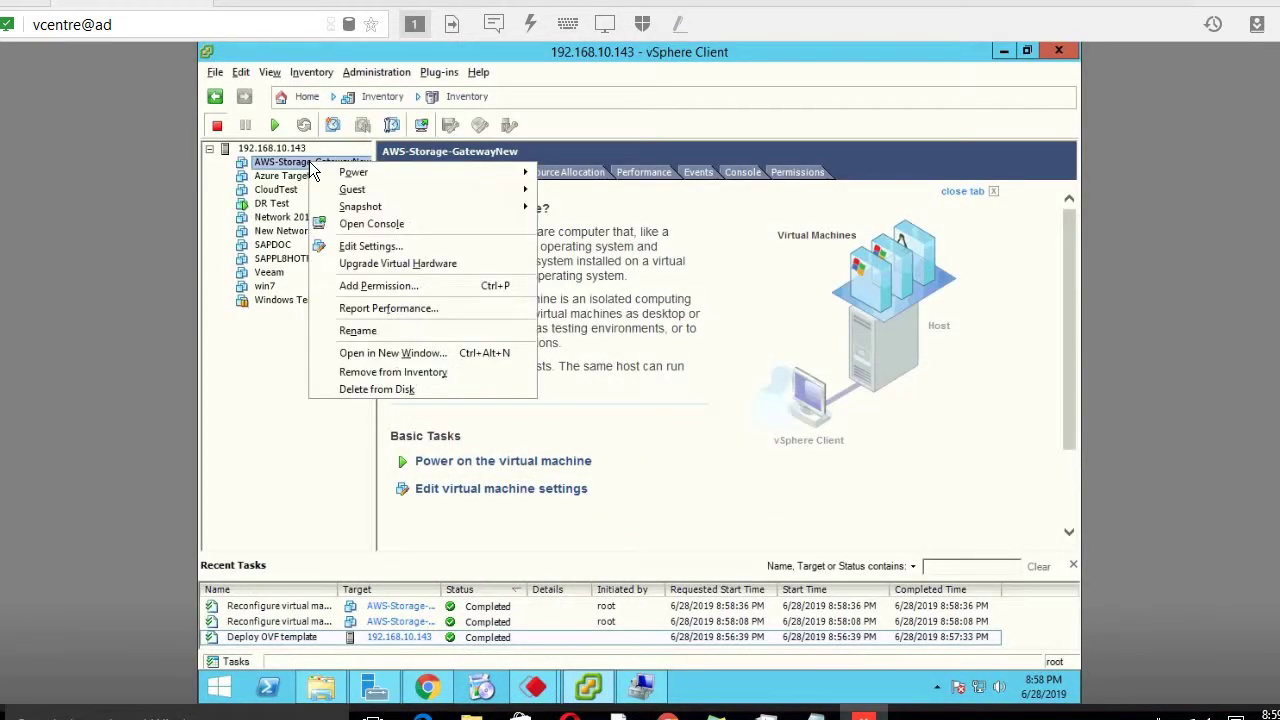
{"action": "left_click", "coordinate": [379, 244]}
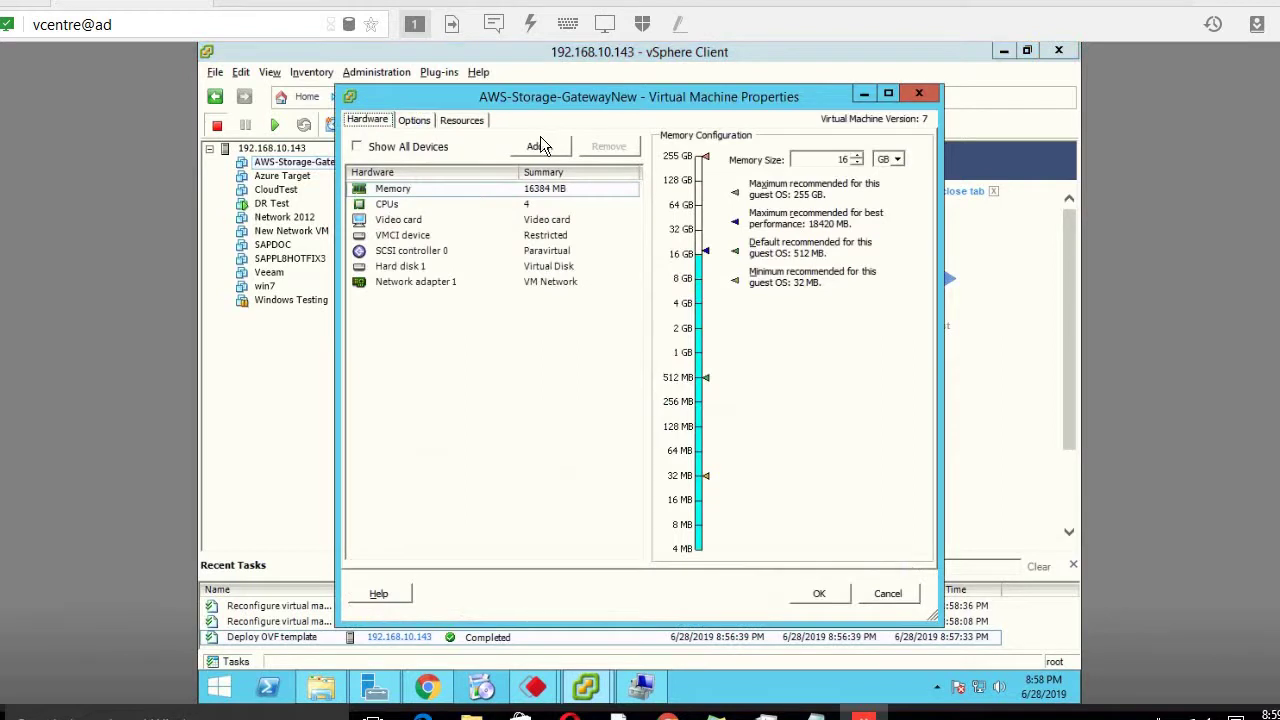
{"action": "left_click", "coordinate": [538, 147]}
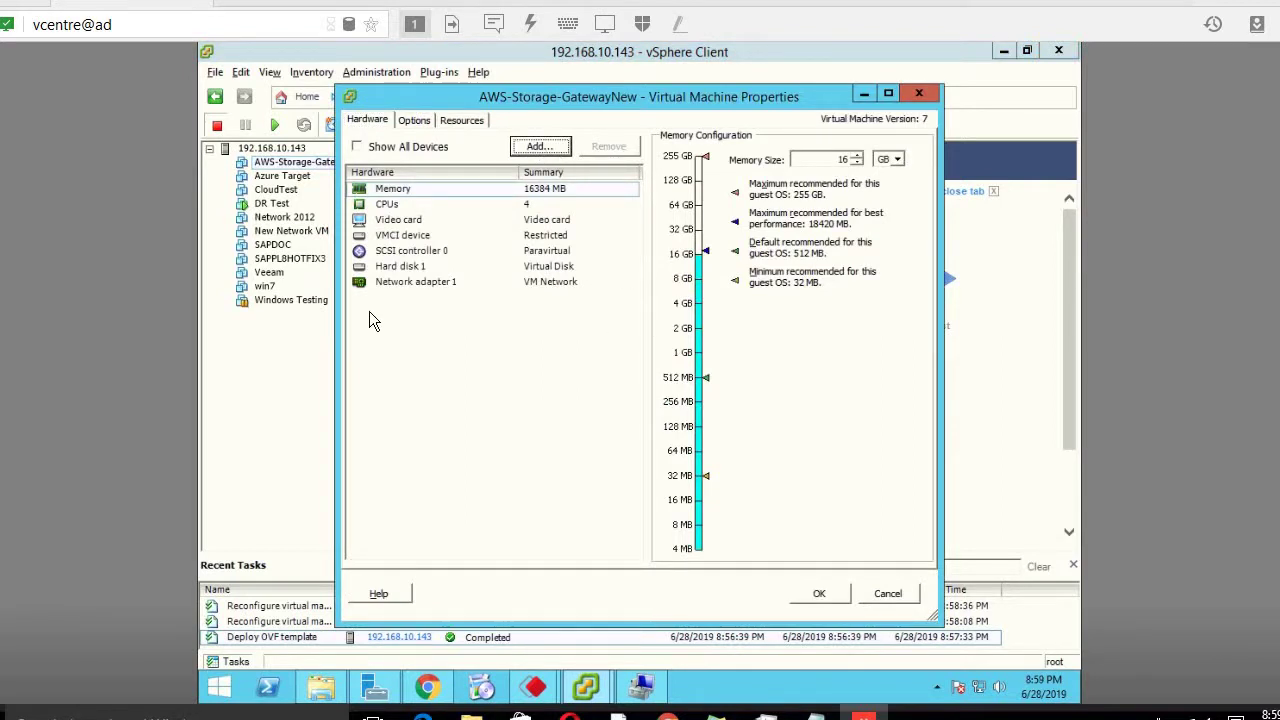
{"action": "left_click", "coordinate": [560, 386]}
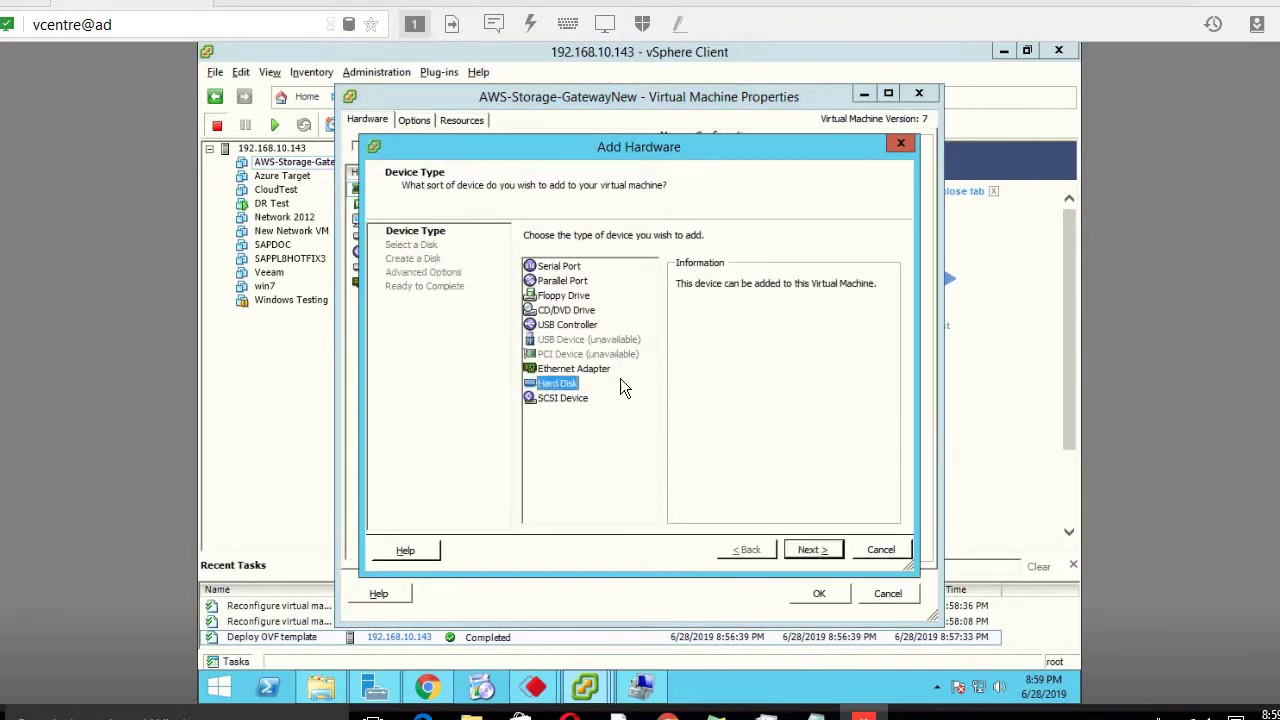
{"action": "left_click", "coordinate": [814, 550]}
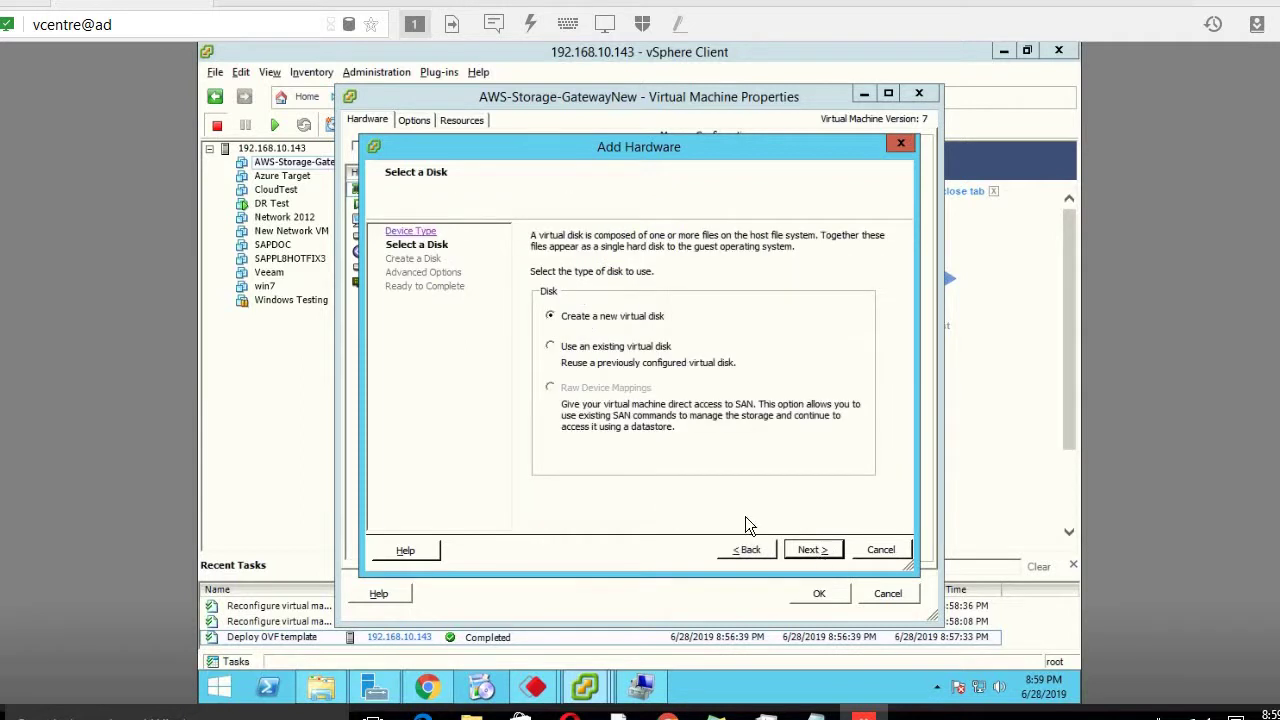
{"action": "left_click", "coordinate": [836, 548]}
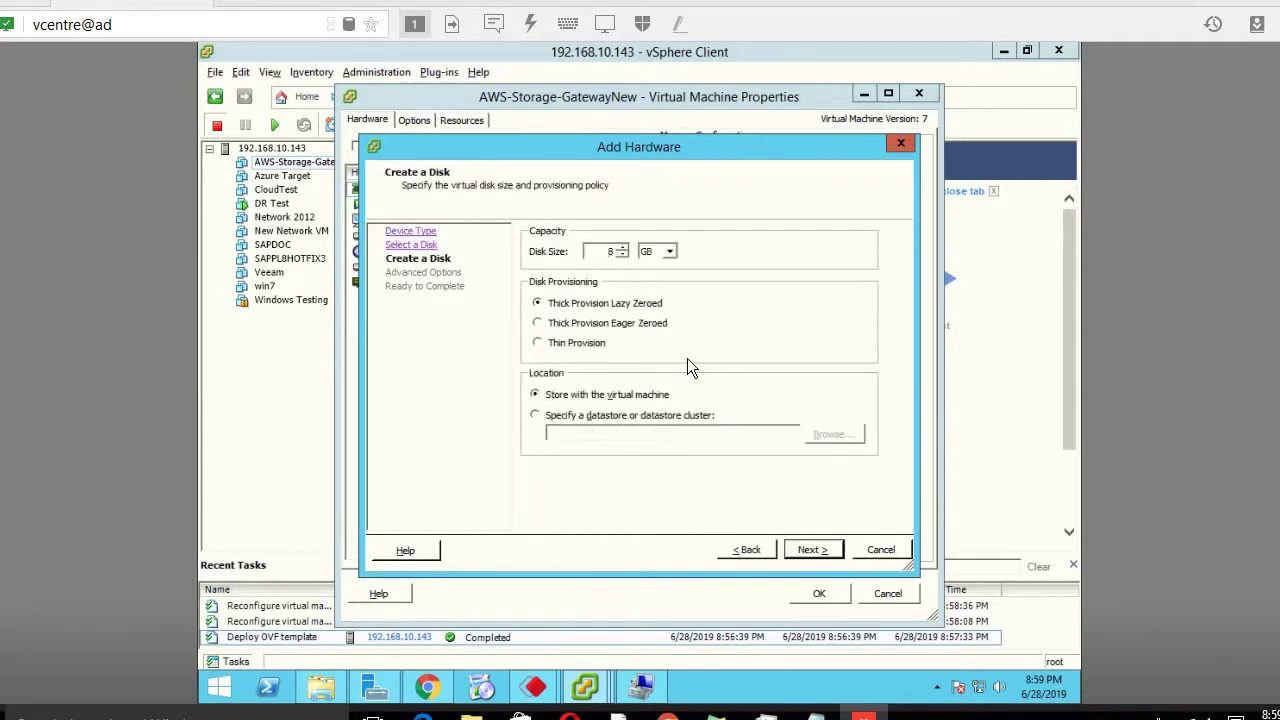
{"action": "type", "text": "150"}
{"action": "left_click", "coordinate": [832, 553]}
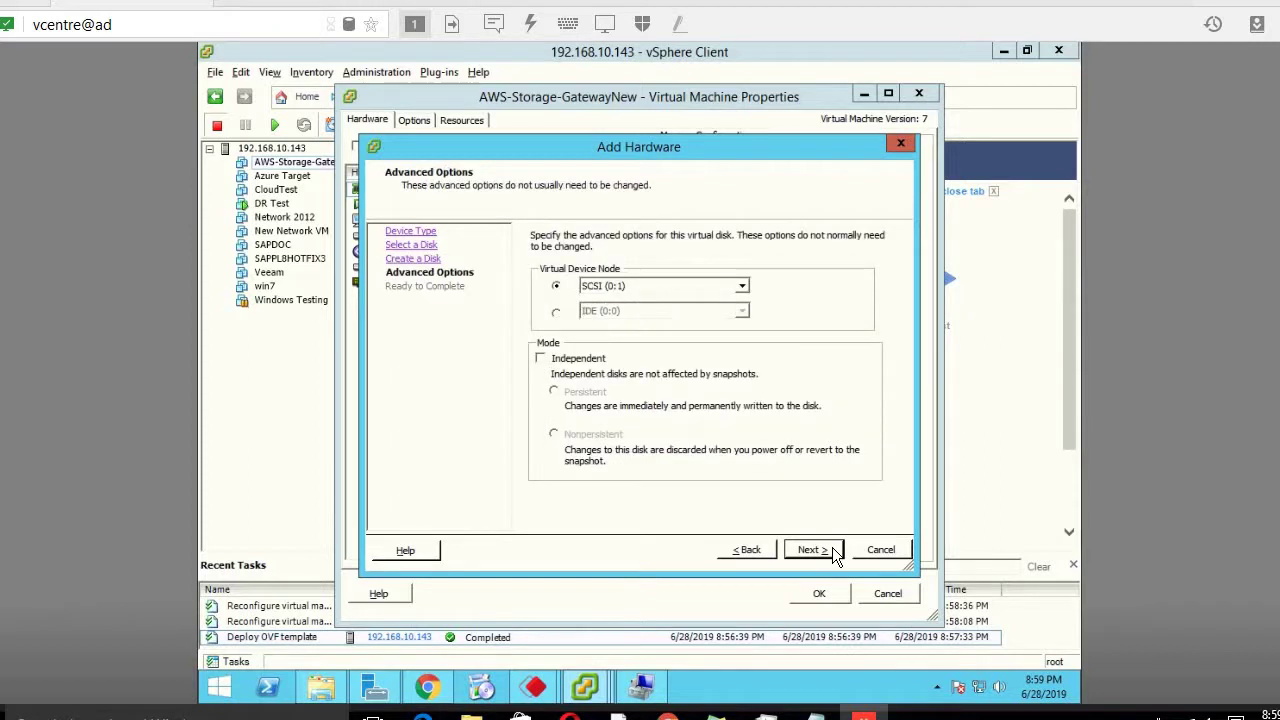
{"action": "left_click", "coordinate": [833, 550]}
{"action": "left_click", "coordinate": [833, 550]}
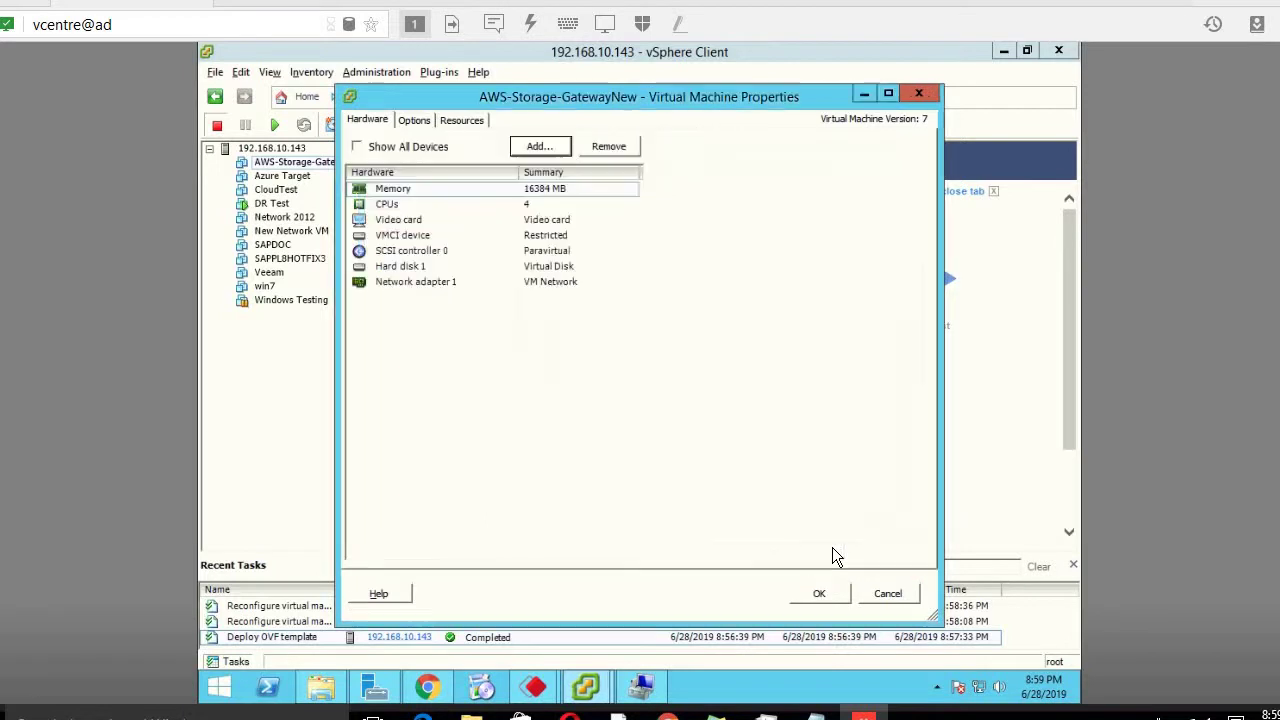
Step: Leave the reopened Add Hardware wizard without adding a device and save the virtual machine settings with the new disk
{"action": "left_click", "coordinate": [538, 146]}
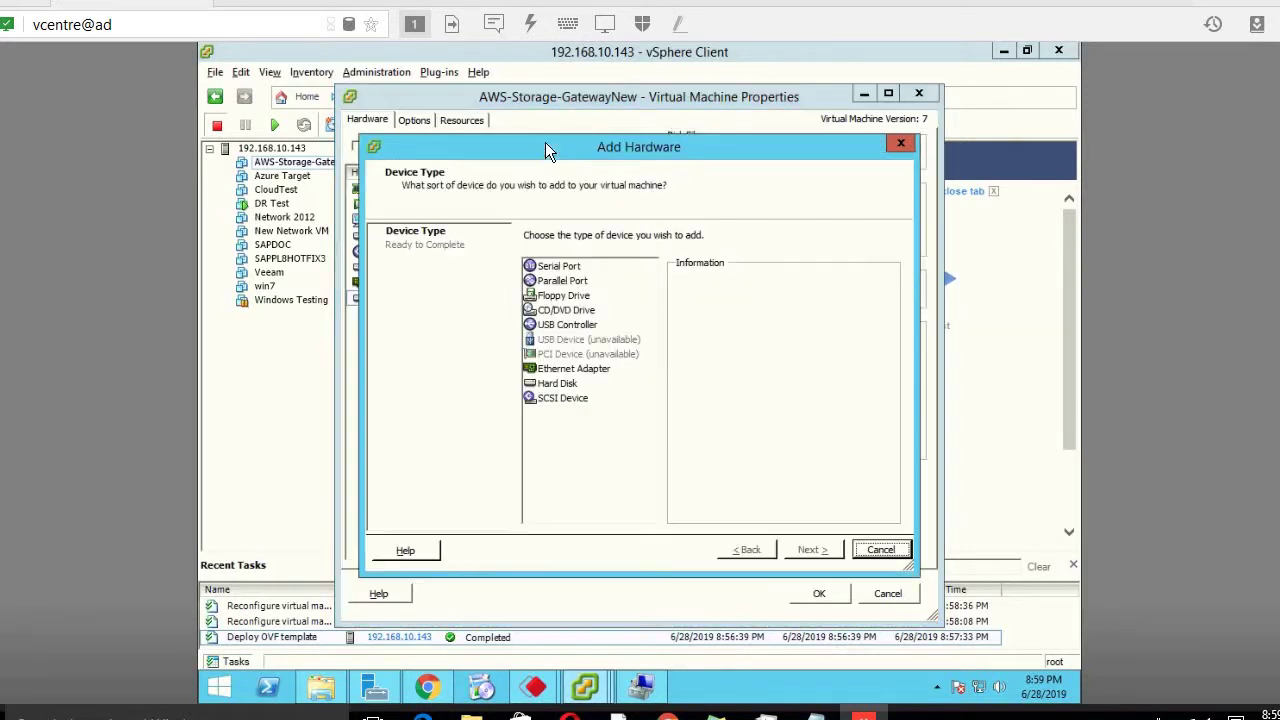
{"action": "left_click", "coordinate": [873, 548]}
{"action": "left_click", "coordinate": [814, 594]}
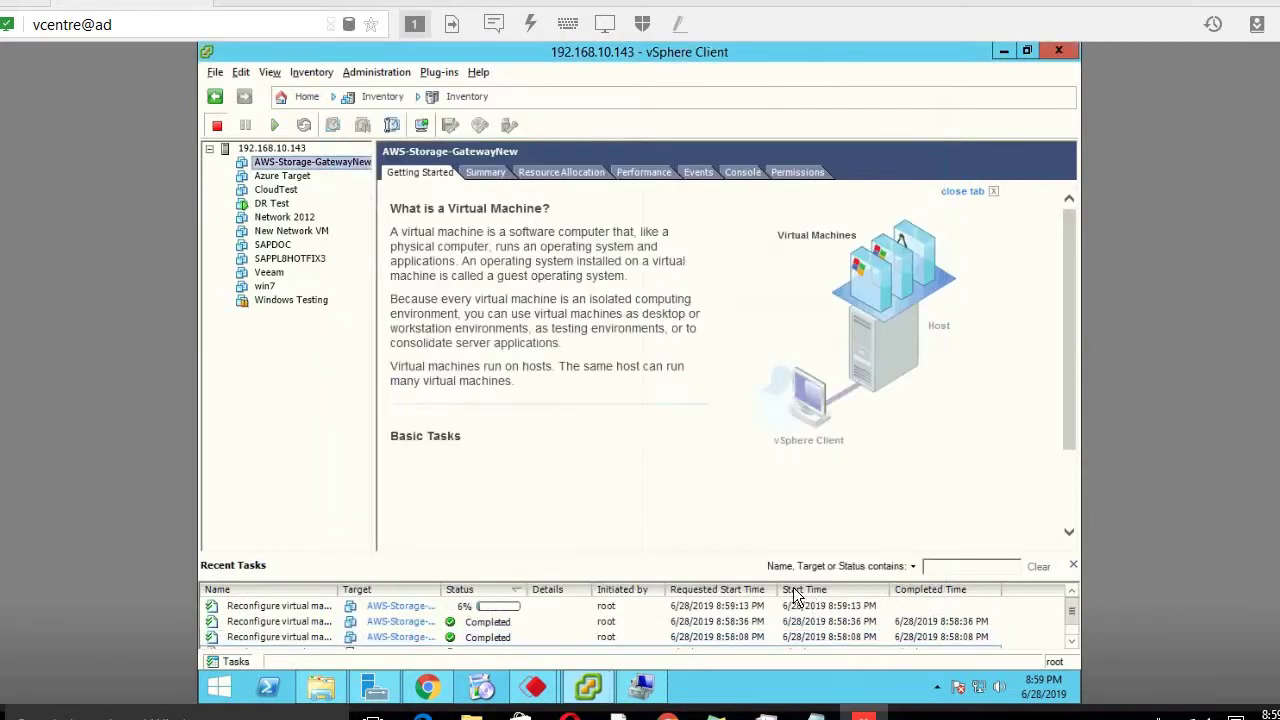
Step: Add a second new 150 GB virtual hard disk to AWS-Storage-GatewayNew with default provisioning, location and advanced options, and save the settings
{"action": "right_click", "coordinate": [334, 167]}
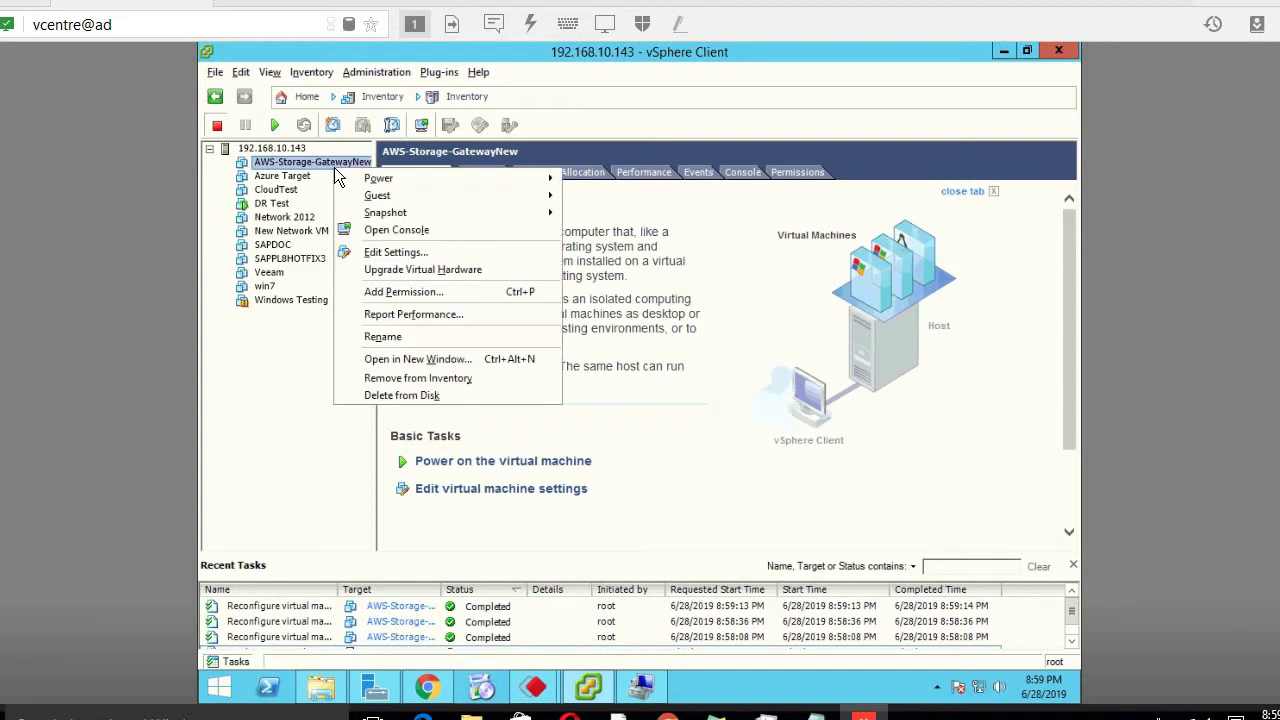
{"action": "left_click", "coordinate": [475, 255]}
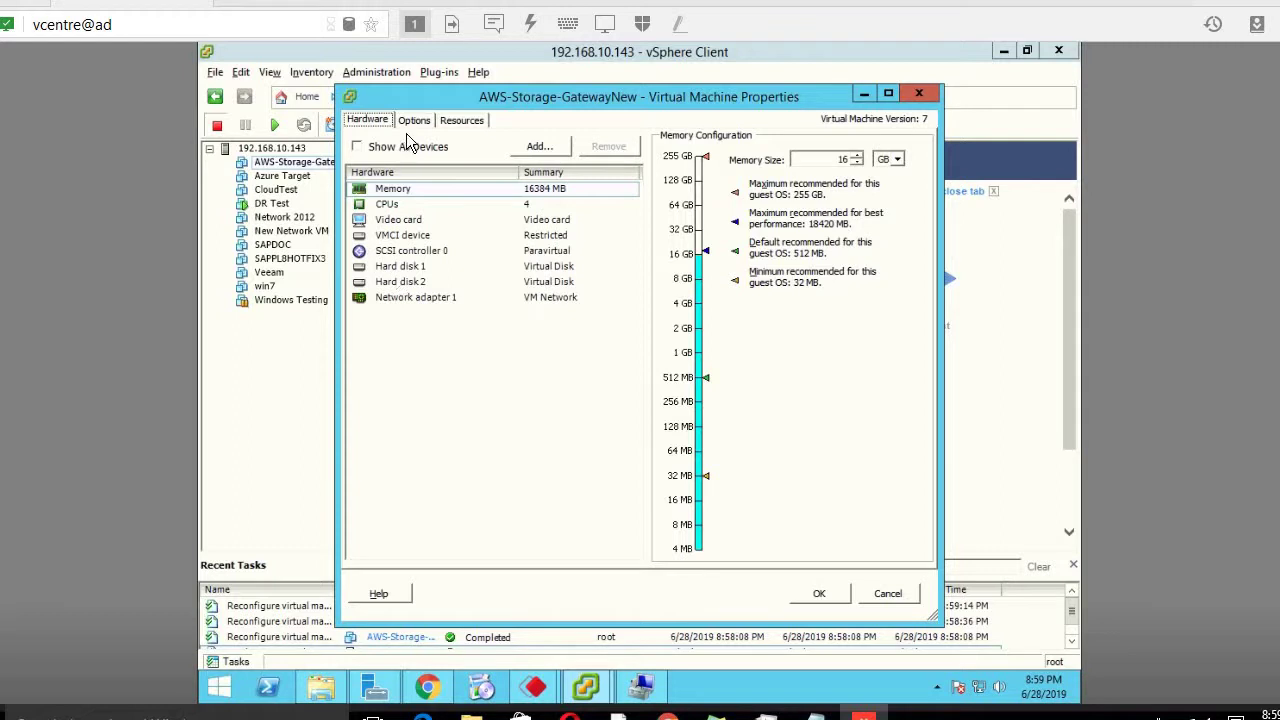
{"action": "left_click", "coordinate": [521, 147]}
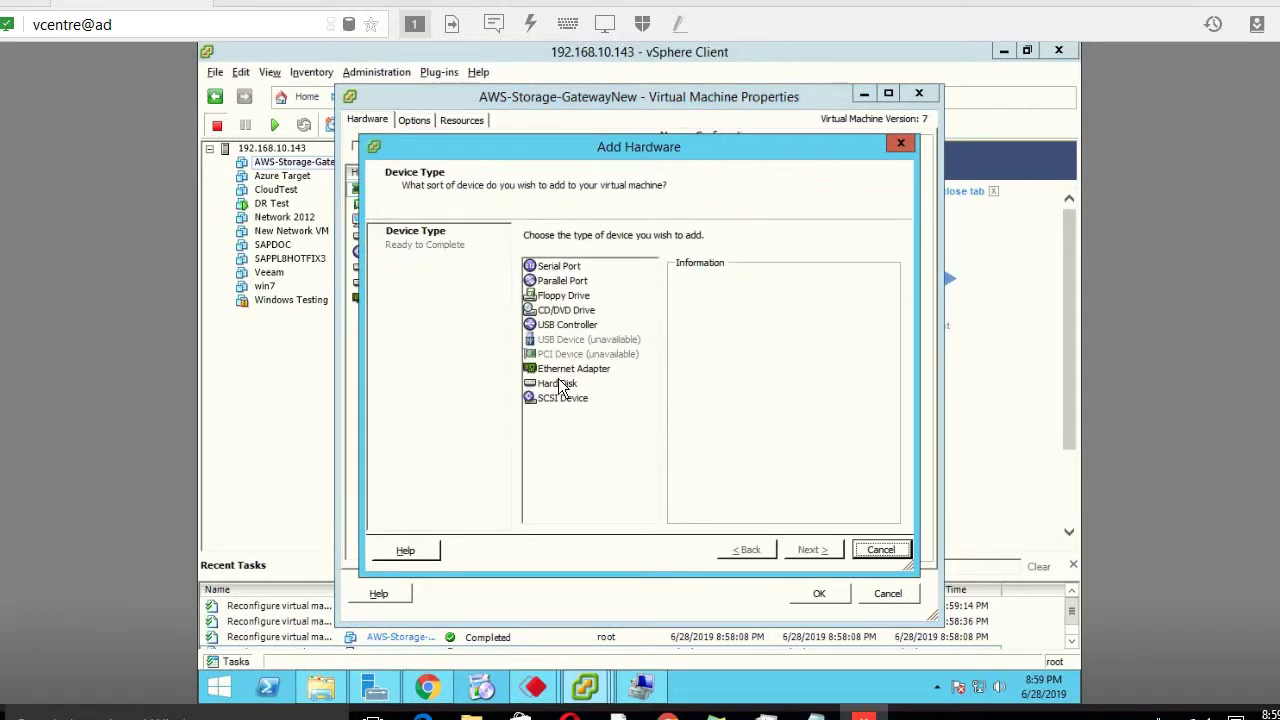
{"action": "left_click", "coordinate": [558, 384]}
{"action": "left_click", "coordinate": [809, 550]}
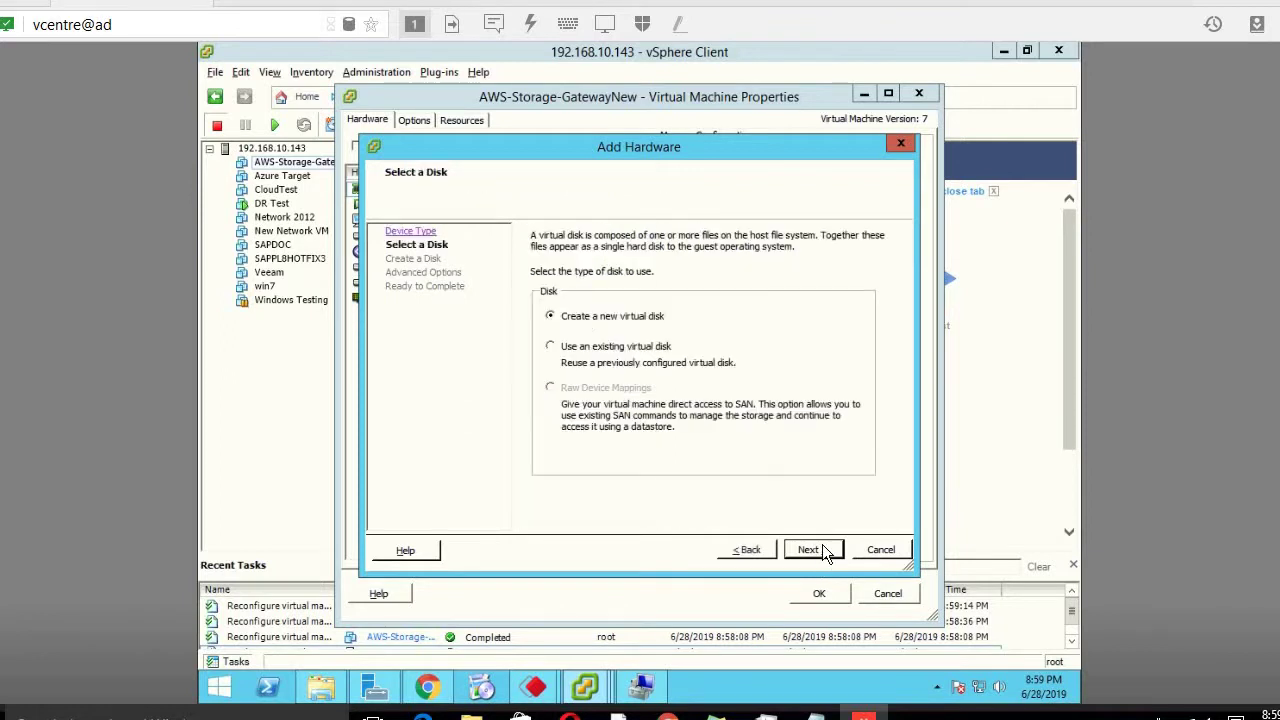
{"action": "left_click", "coordinate": [822, 551]}
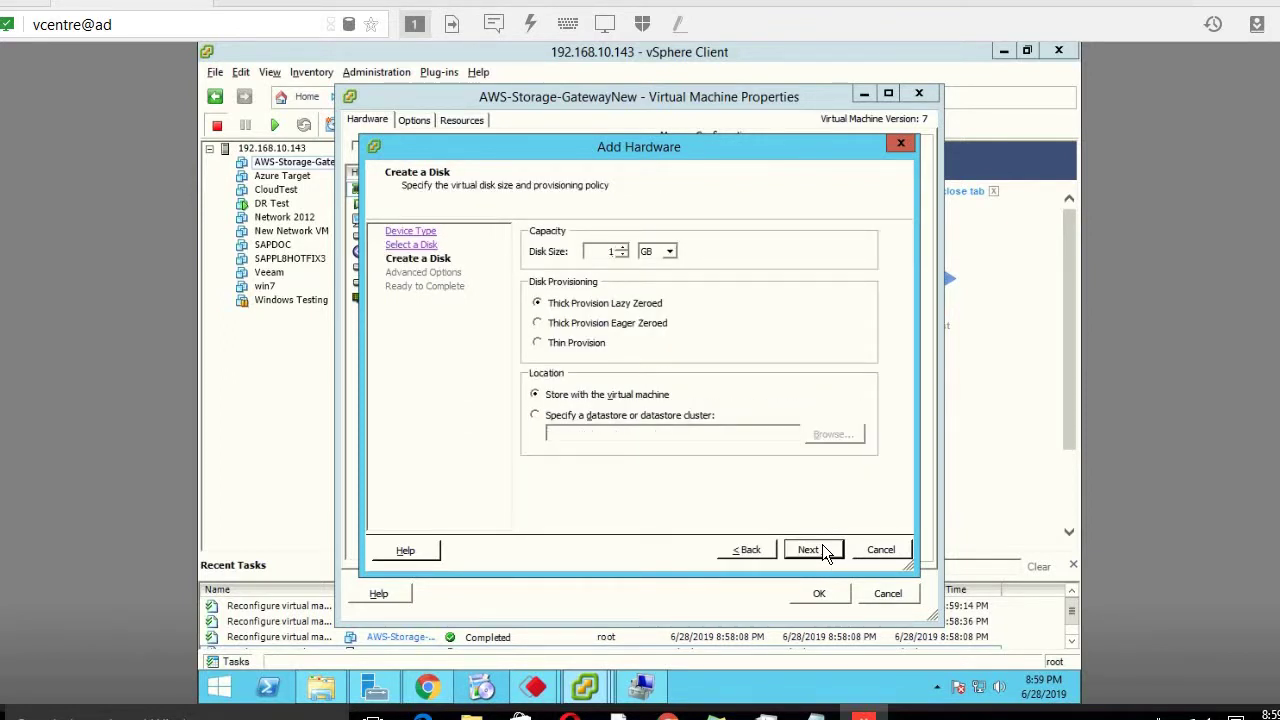
{"action": "type", "text": "150"}
{"action": "left_click", "coordinate": [811, 552]}
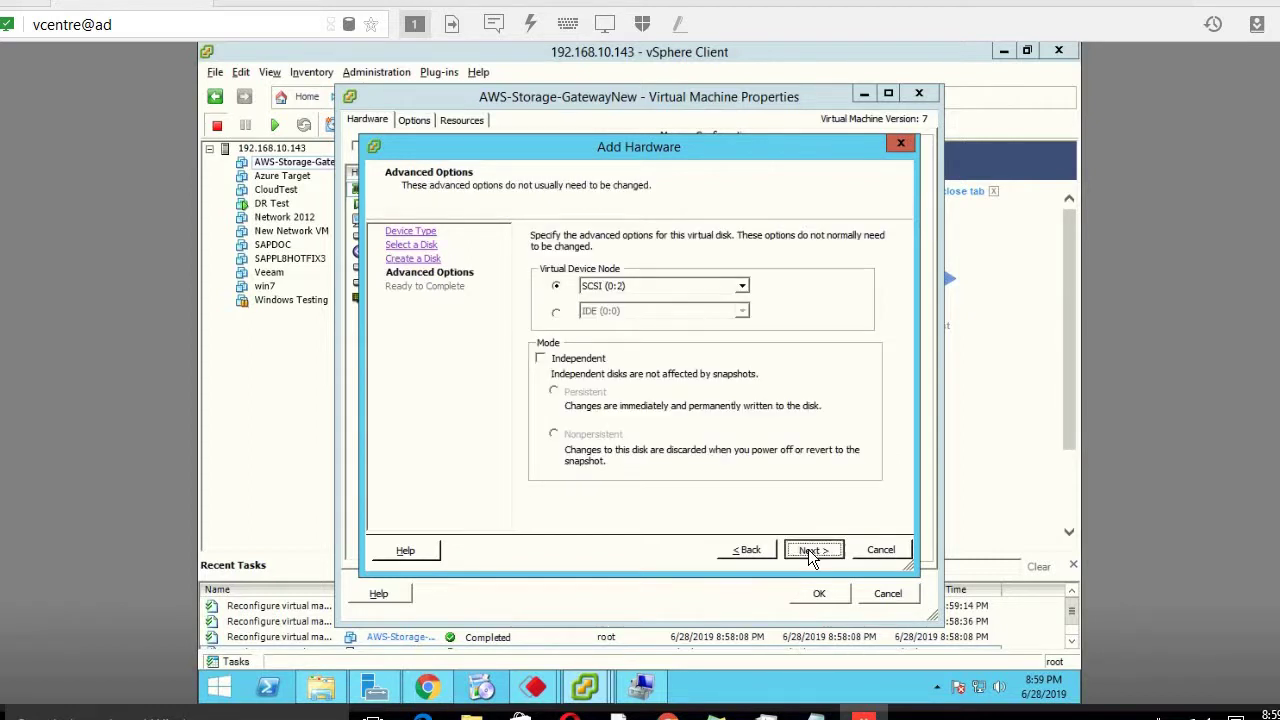
{"action": "left_click", "coordinate": [808, 549]}
{"action": "left_click", "coordinate": [808, 549]}
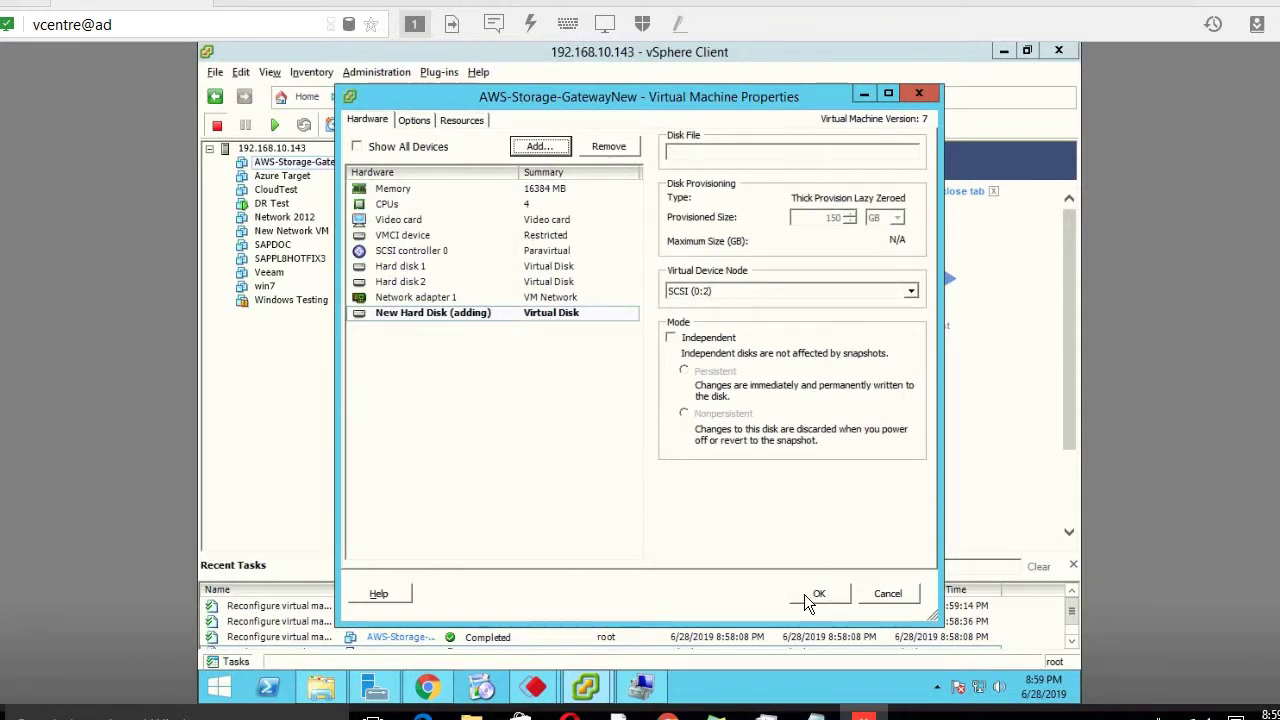
{"action": "left_click", "coordinate": [804, 594]}
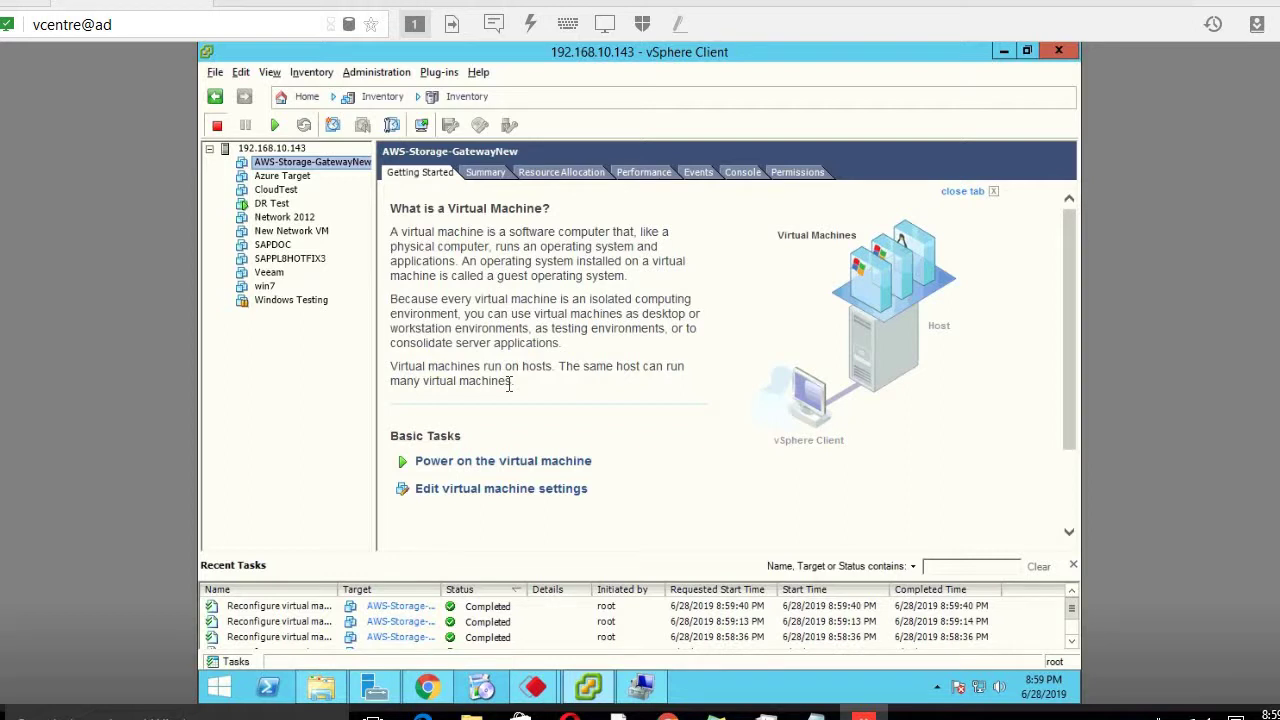
Step: Check the disk and power-on items in the Notepad notes, then return to vSphere Client
{"action": "right_click", "coordinate": [816, 716]}
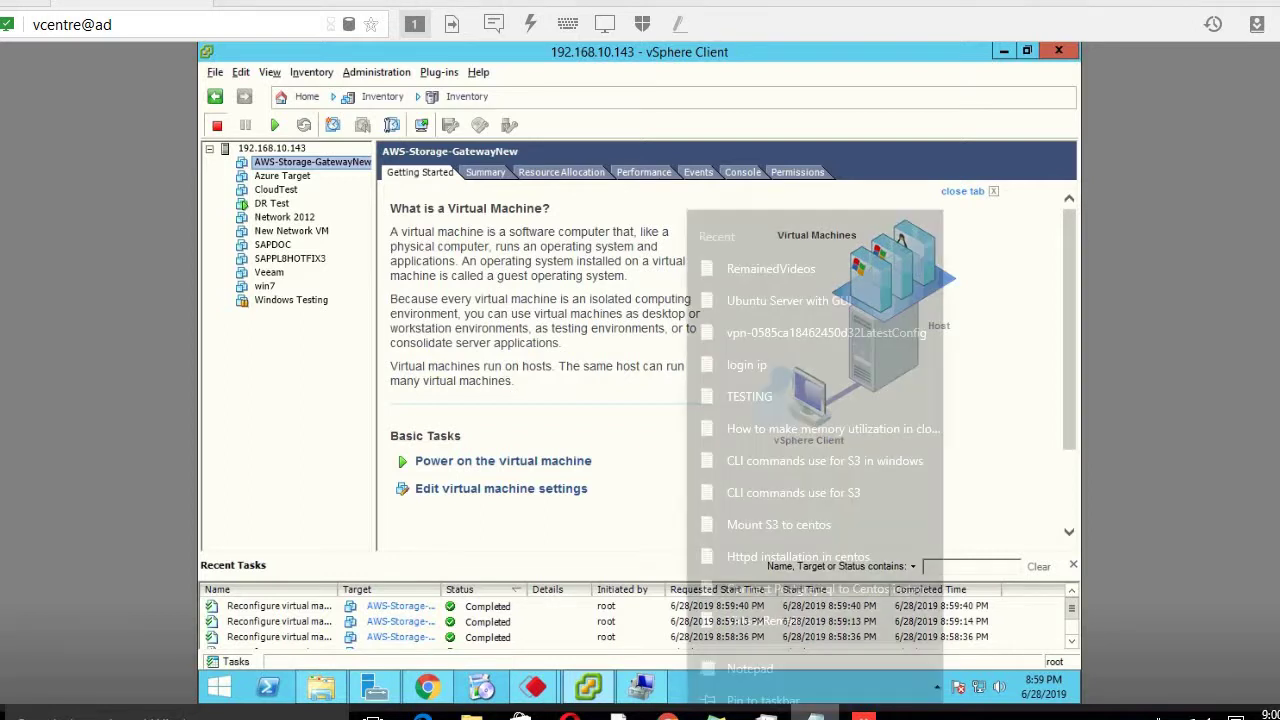
{"action": "left_click", "coordinate": [816, 716]}
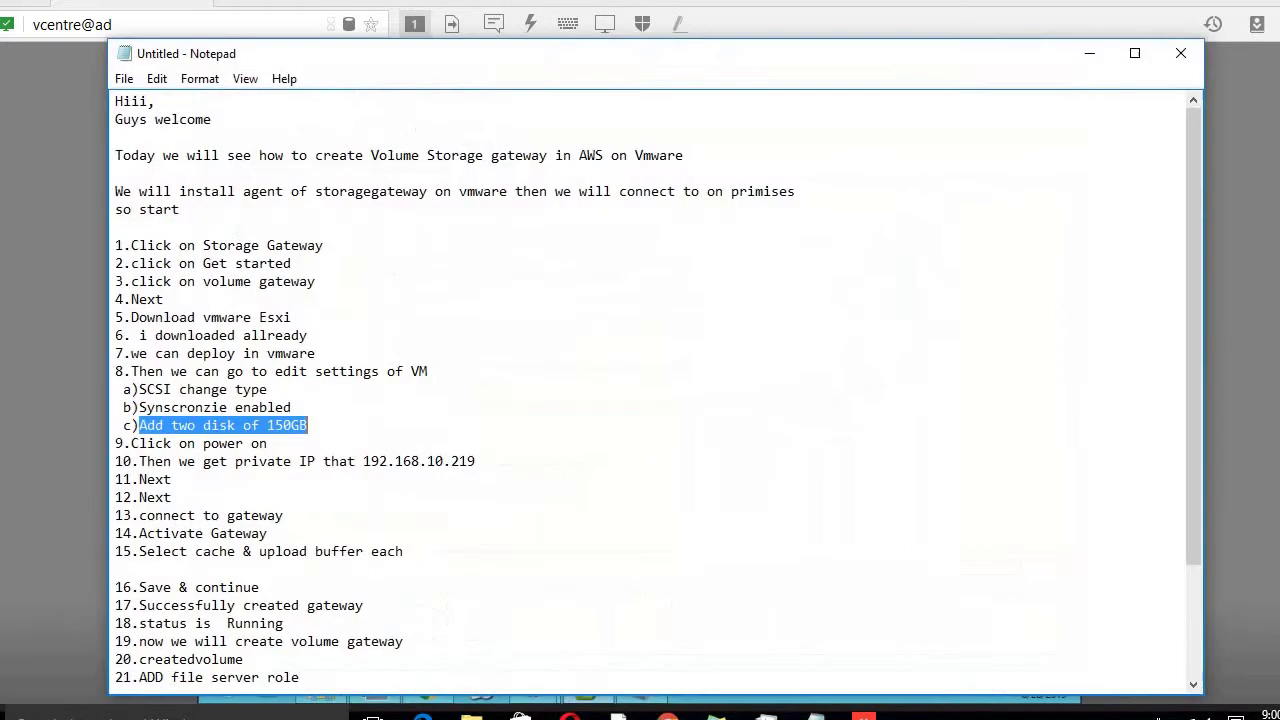
{"action": "left_click", "coordinate": [271, 428]}
{"action": "left_click_drag", "start_coordinate": [271, 428], "coordinate": [277, 446]}
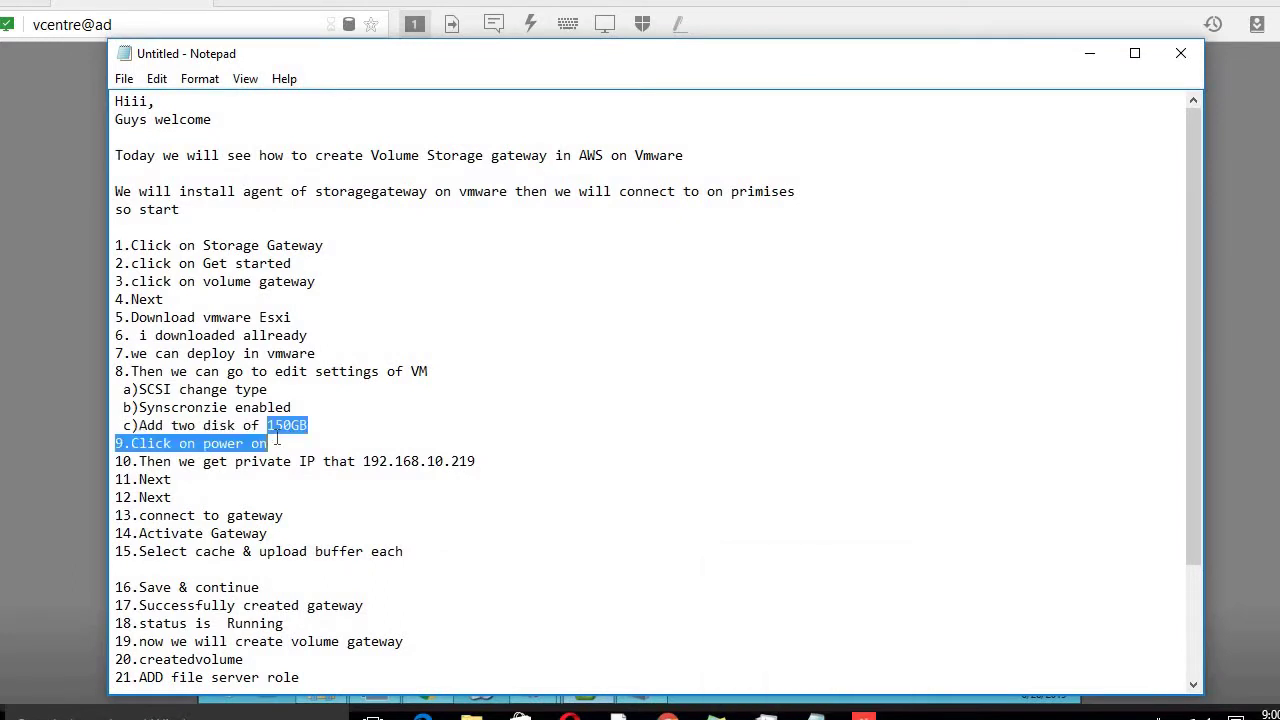
{"action": "left_click", "coordinate": [279, 452]}
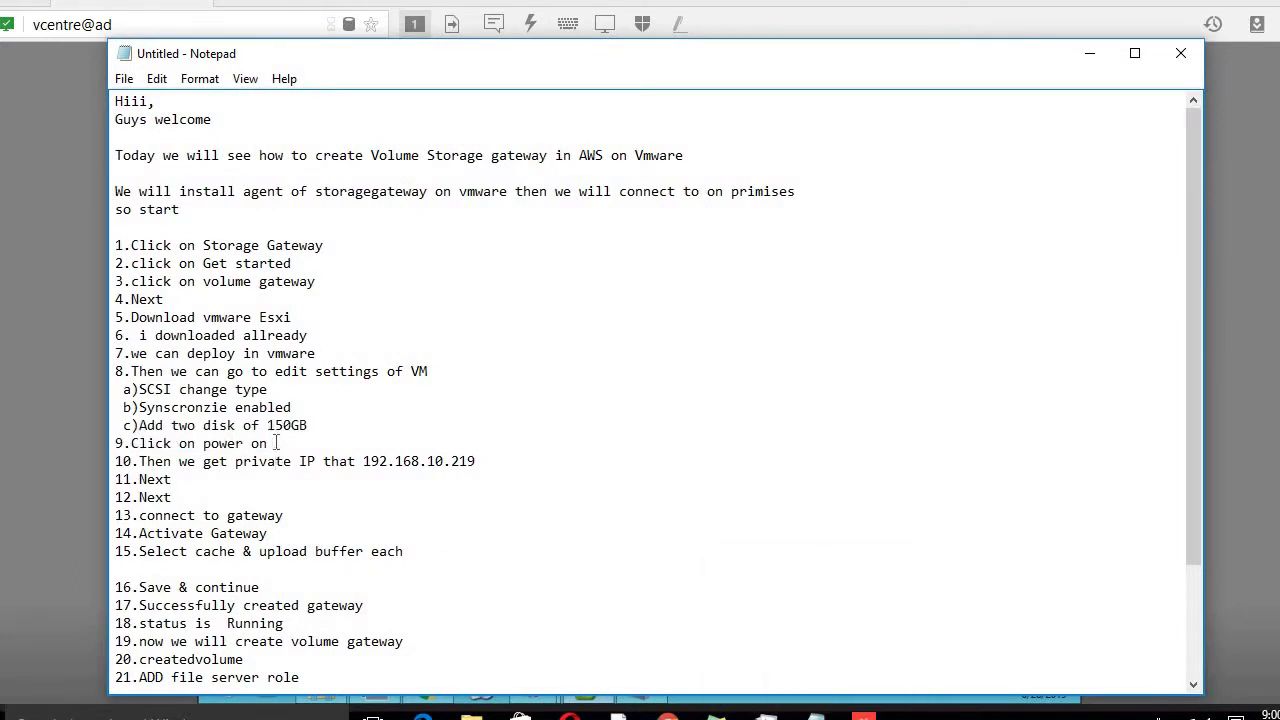
{"action": "left_click_drag", "start_coordinate": [269, 444], "coordinate": [131, 444]}
{"action": "left_click", "coordinate": [131, 444]}
{"action": "left_click", "coordinate": [1089, 52]}
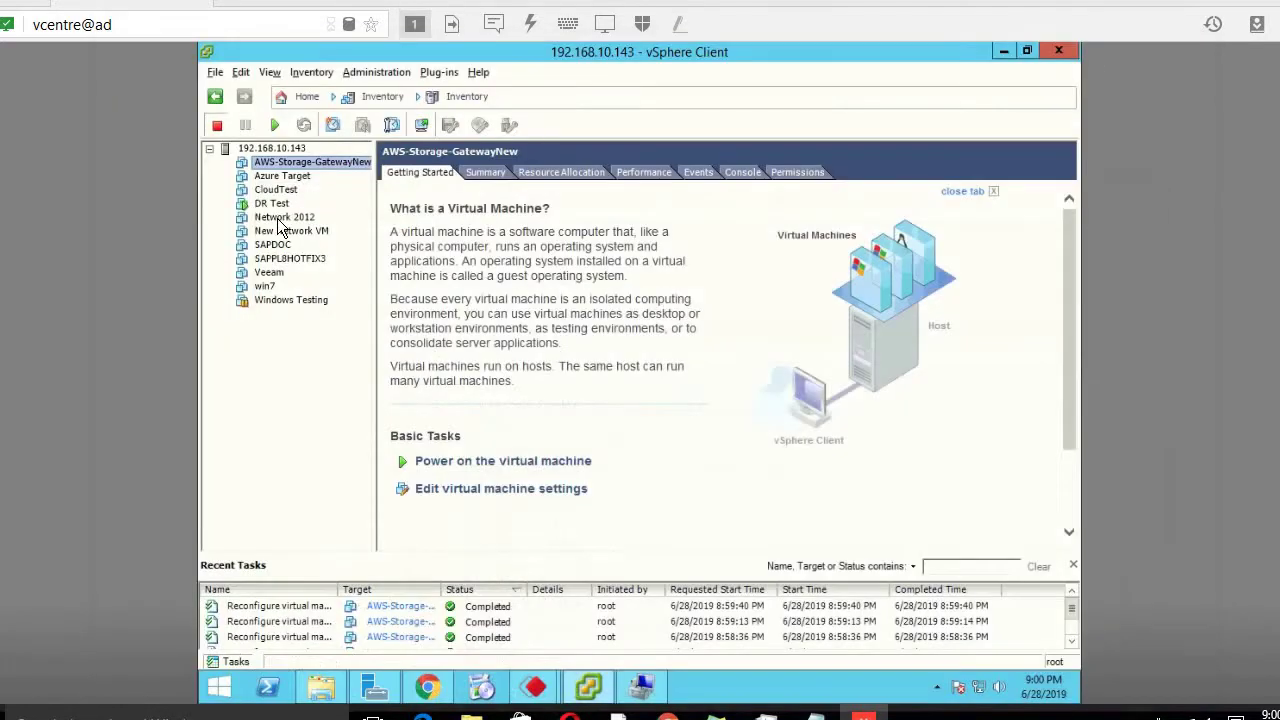
Step: Power on the AWS-Storage-GatewayNew virtual machine and display its console
{"action": "right_click", "coordinate": [327, 160]}
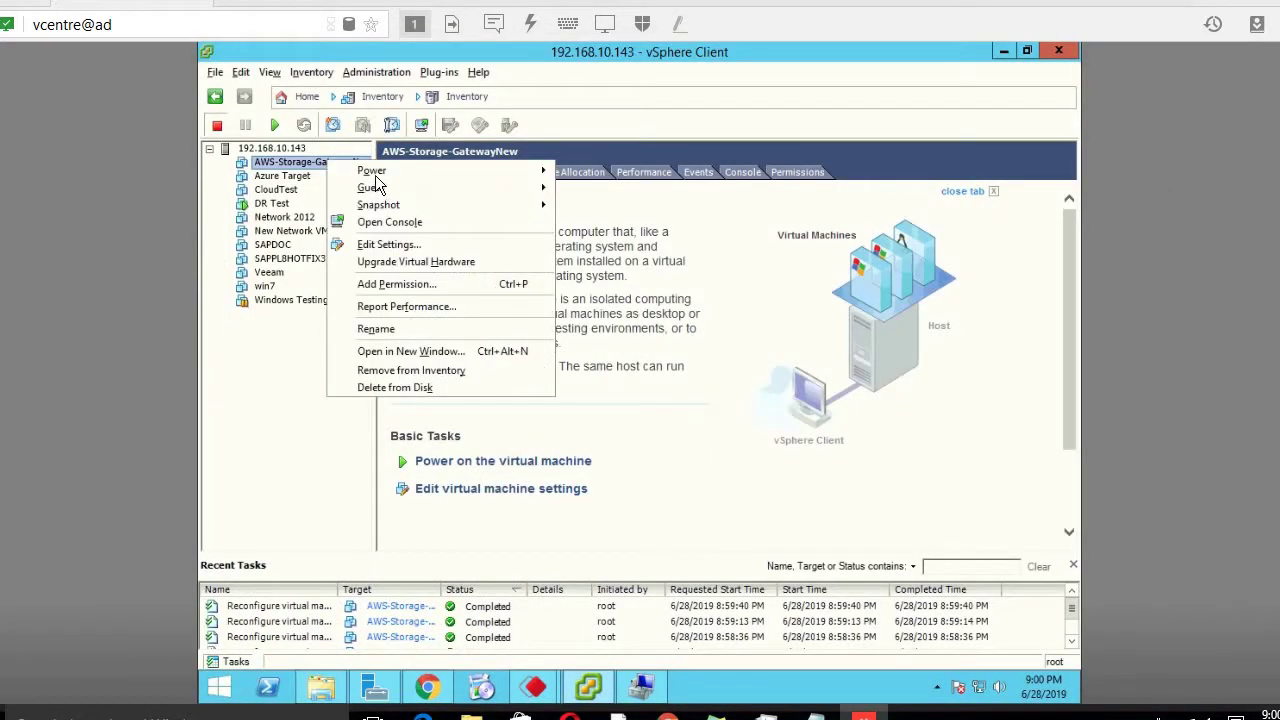
{"action": "mouse_move", "coordinate": [372, 171]}
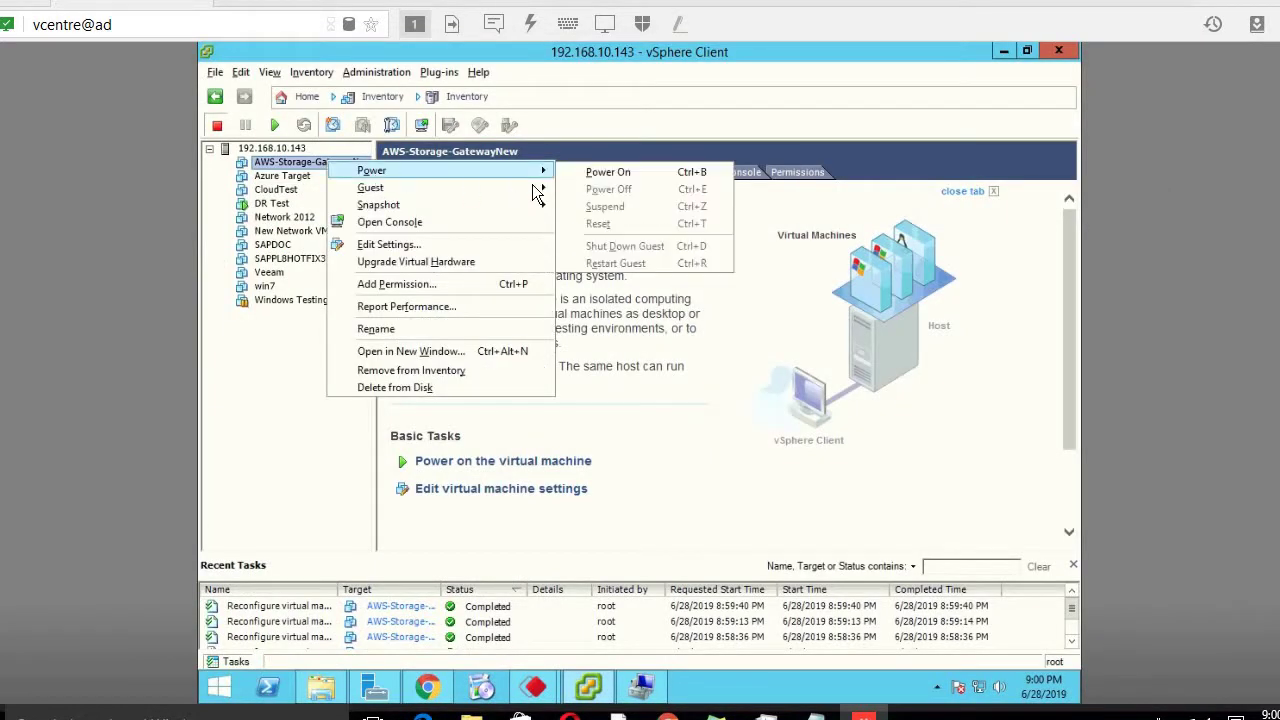
{"action": "left_click", "coordinate": [607, 177]}
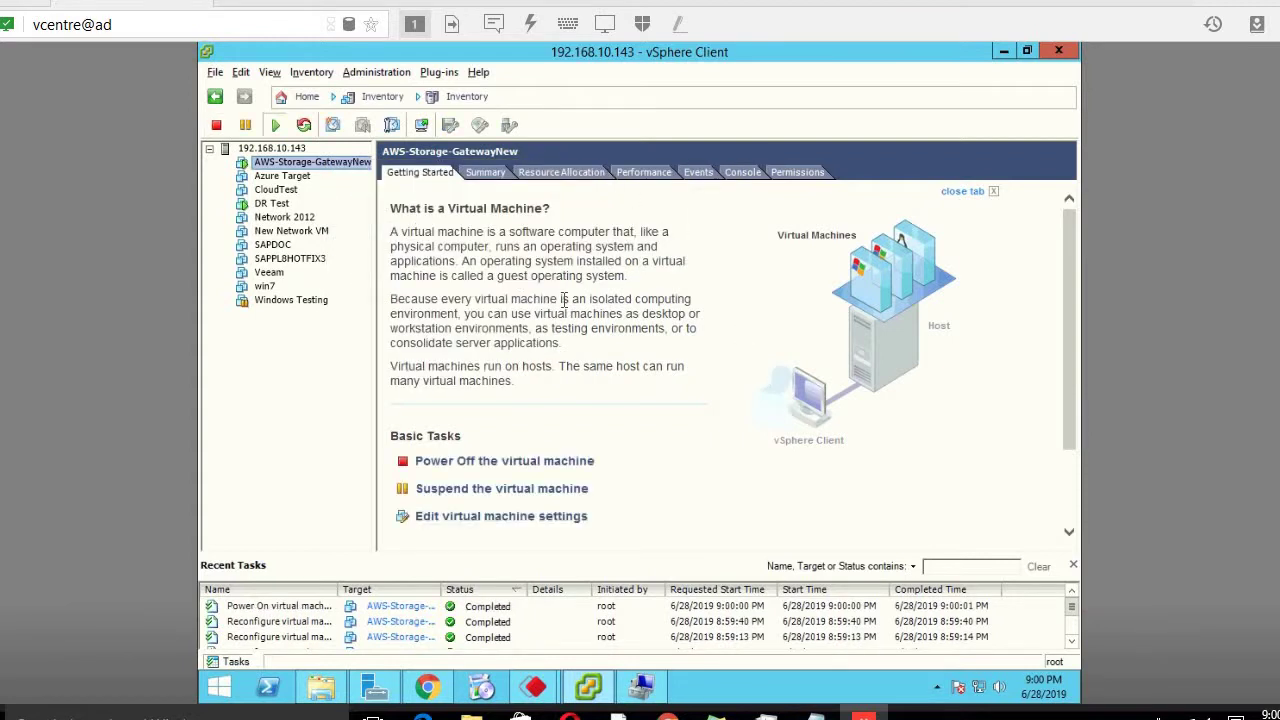
{"action": "left_click", "coordinate": [741, 173]}
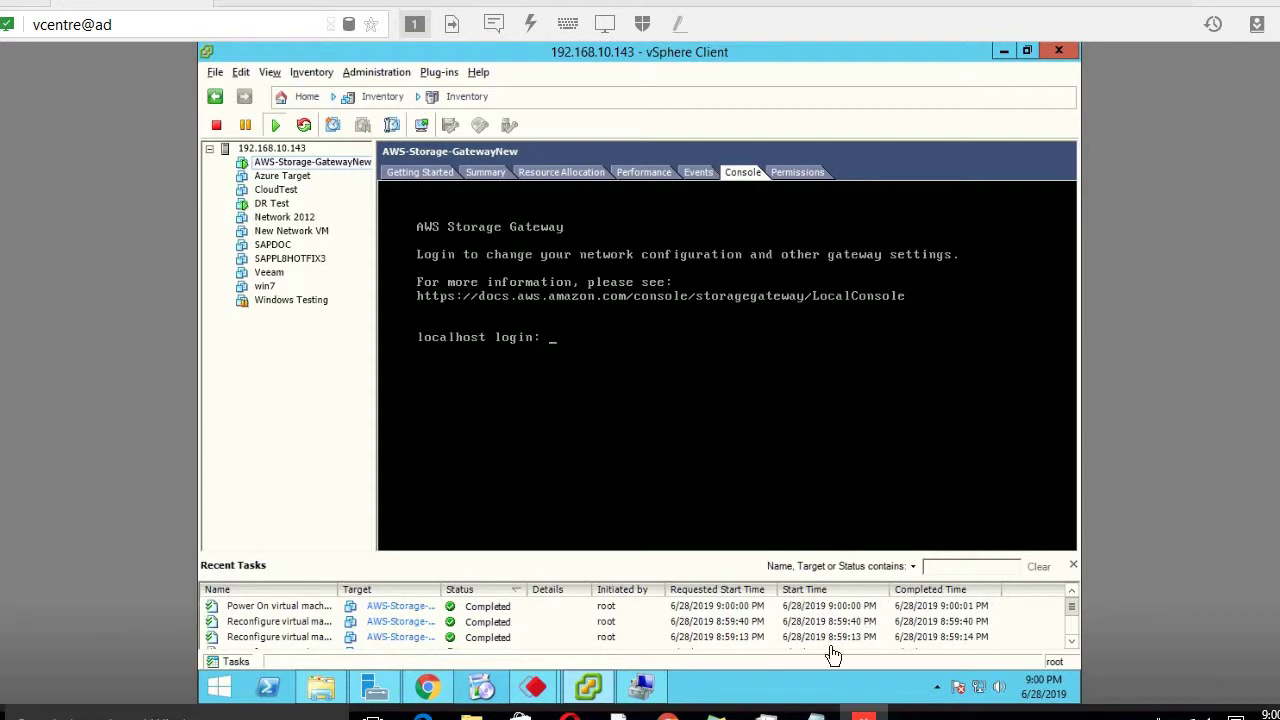
Step: Consult the private IP item in the Notepad notes, then view the virtual machine's summary in vSphere Client for its IP address
{"action": "left_click", "coordinate": [816, 716]}
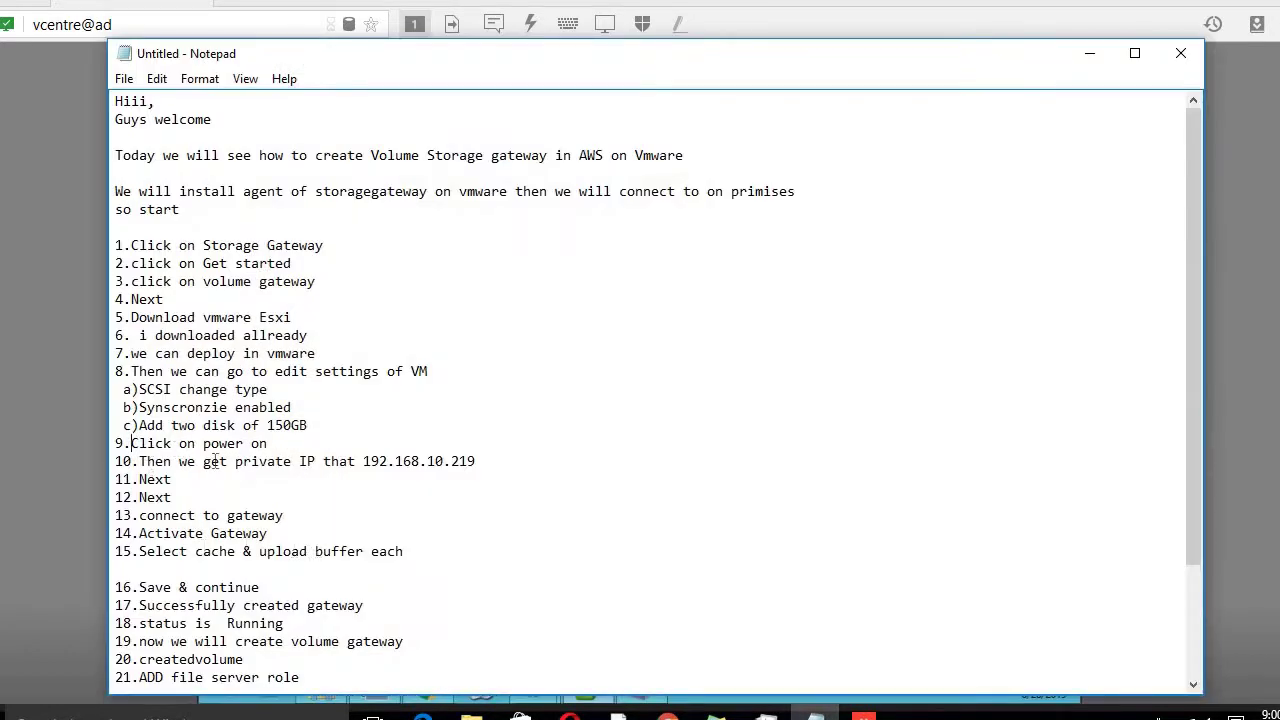
{"action": "left_click", "coordinate": [1090, 53]}
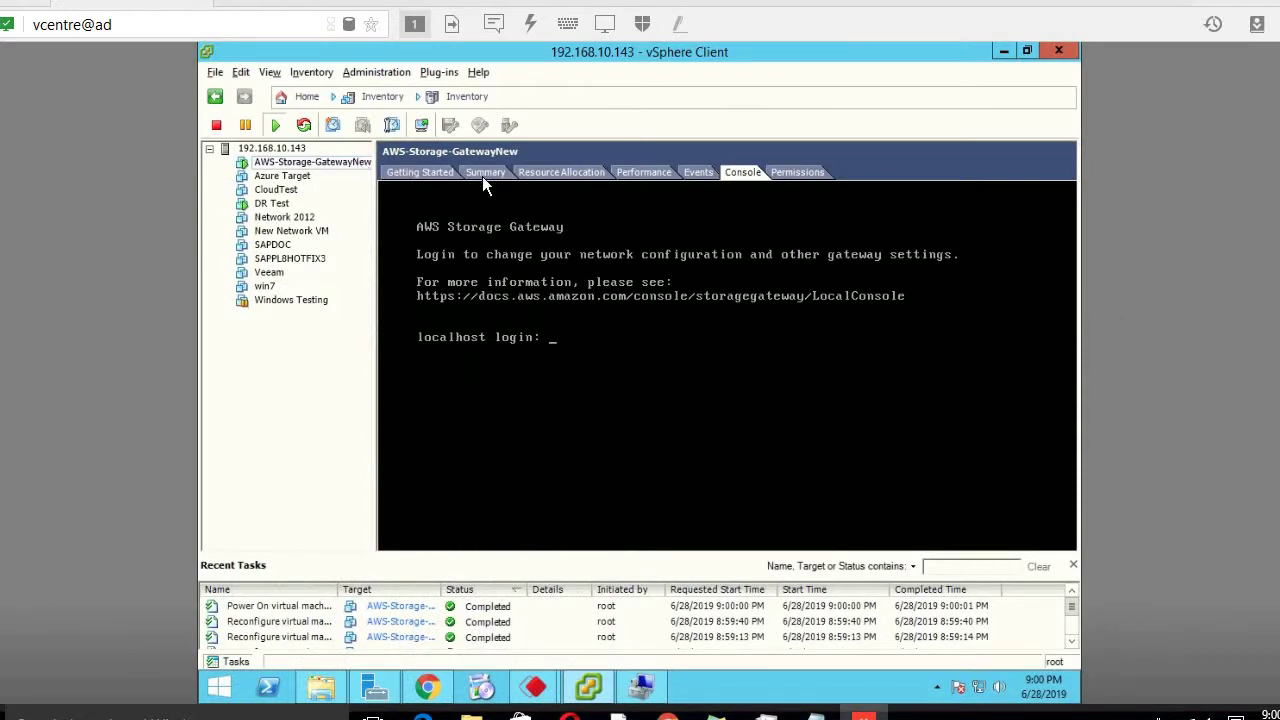
{"action": "left_click", "coordinate": [482, 176]}
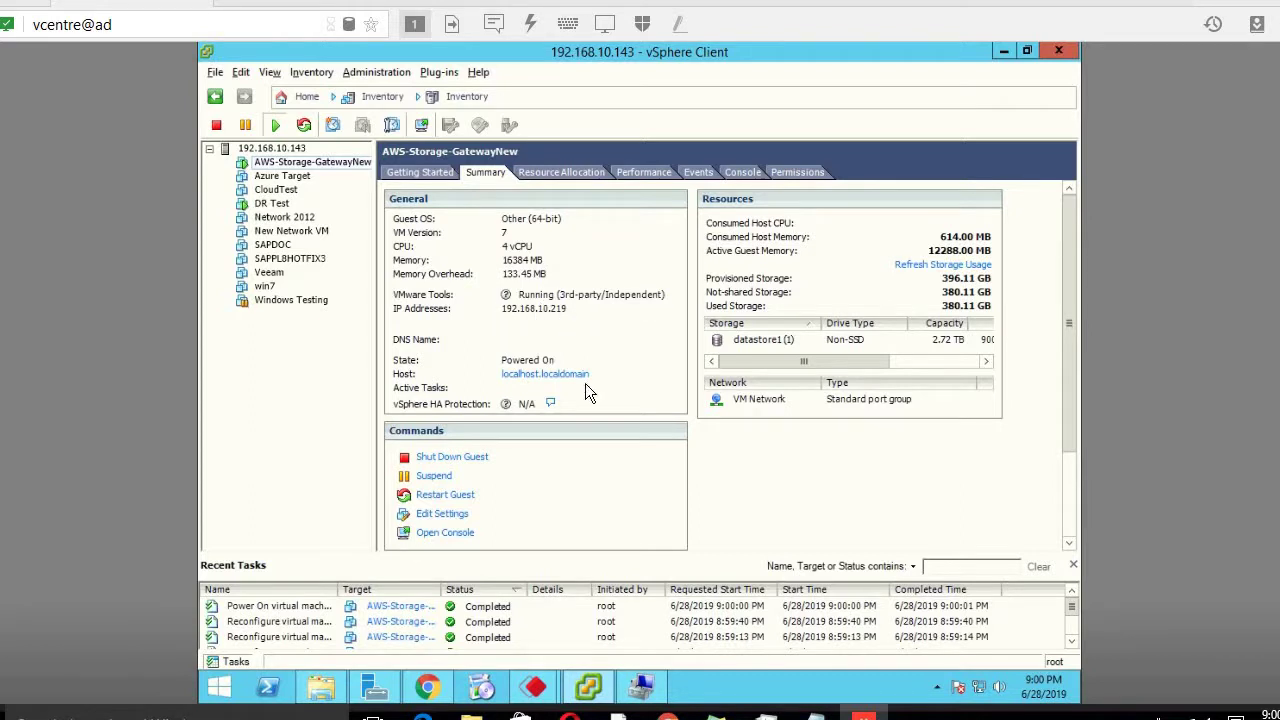
Step: Reword item 10 of the Notepad notes so it begins "Then we will get private IP that"
{"action": "left_click", "coordinate": [816, 714]}
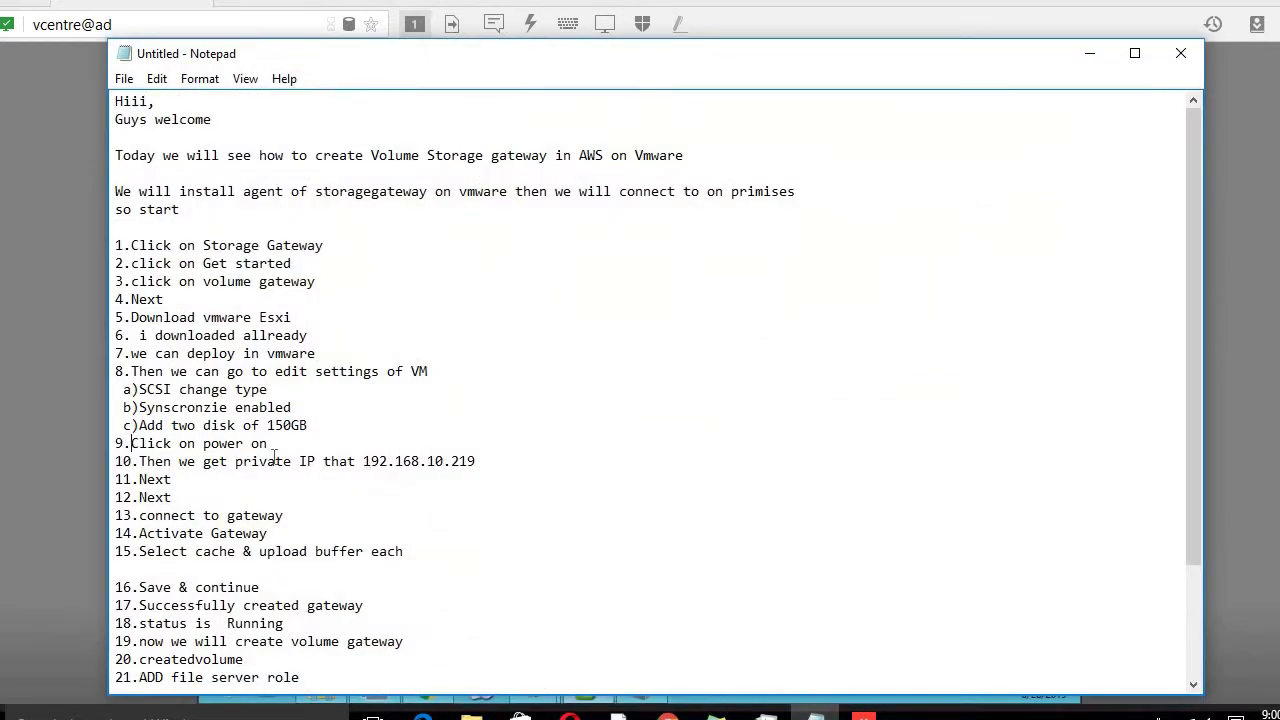
{"action": "left_click", "coordinate": [174, 461]}
{"action": "left_click_drag", "start_coordinate": [486, 469], "coordinate": [340, 463]}
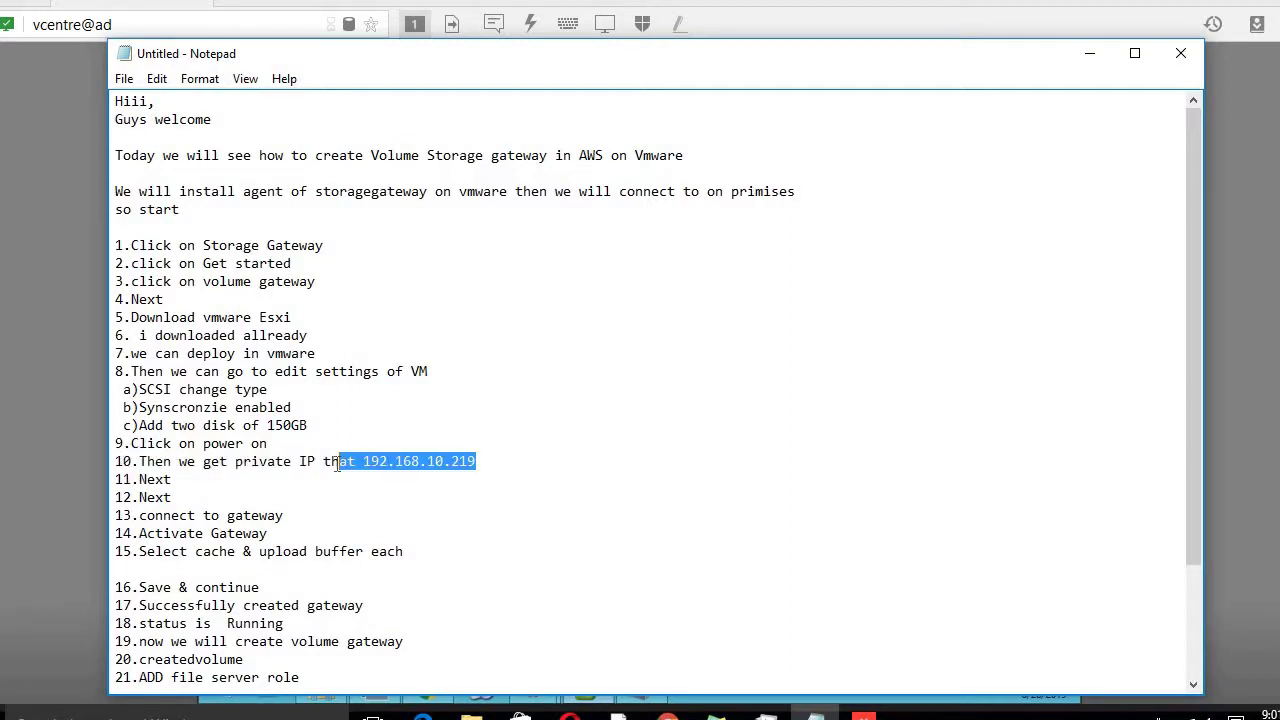
{"action": "left_click", "coordinate": [238, 465]}
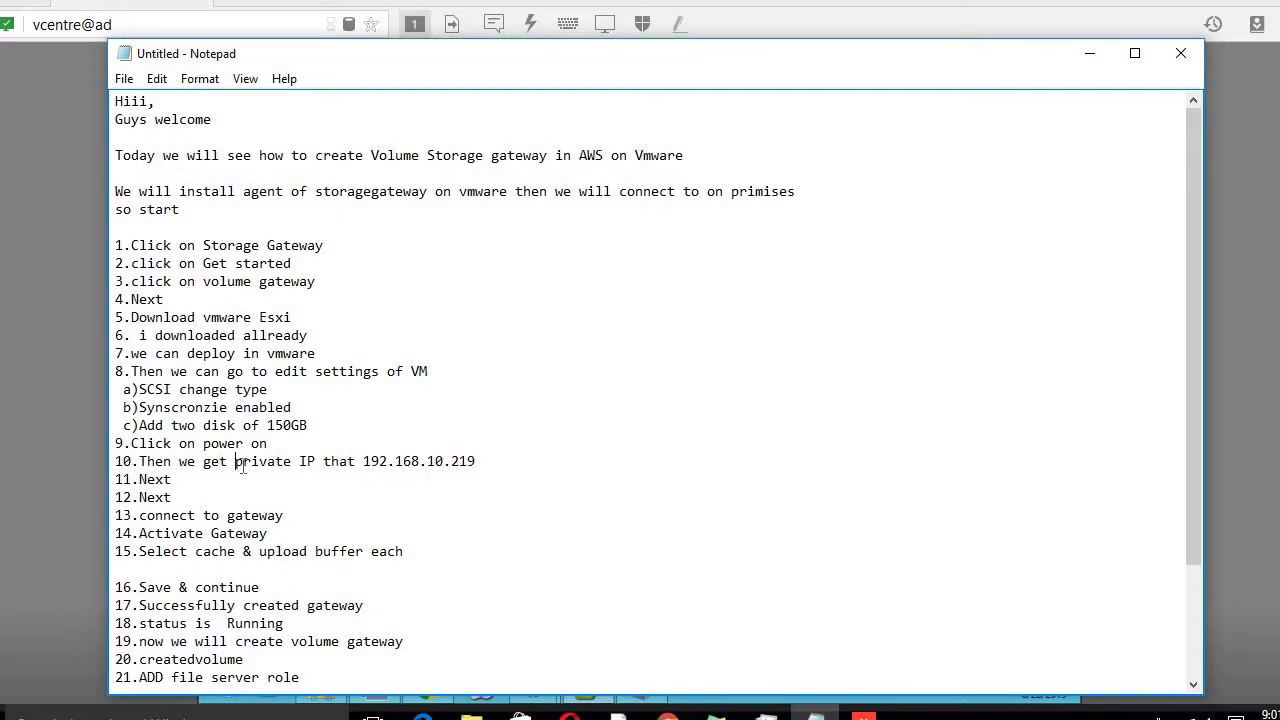
{"action": "key", "text": "BackSpace"}
{"action": "key", "text": "BackSpace"}
{"action": "key", "text": "BackSpace"}
{"action": "key", "text": "BackSpace"}
{"action": "key", "text": "BackSpace"}
{"action": "key", "text": "BackSpace"}
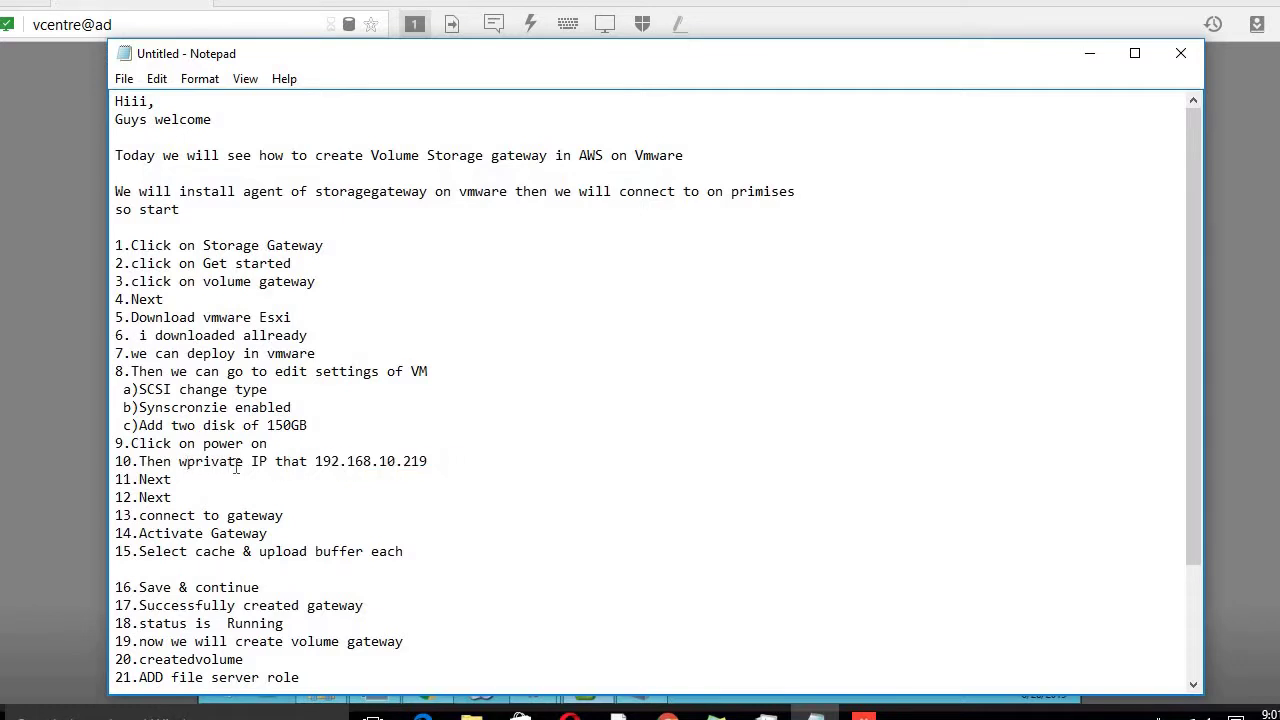
{"action": "type", "text": "e ge"}
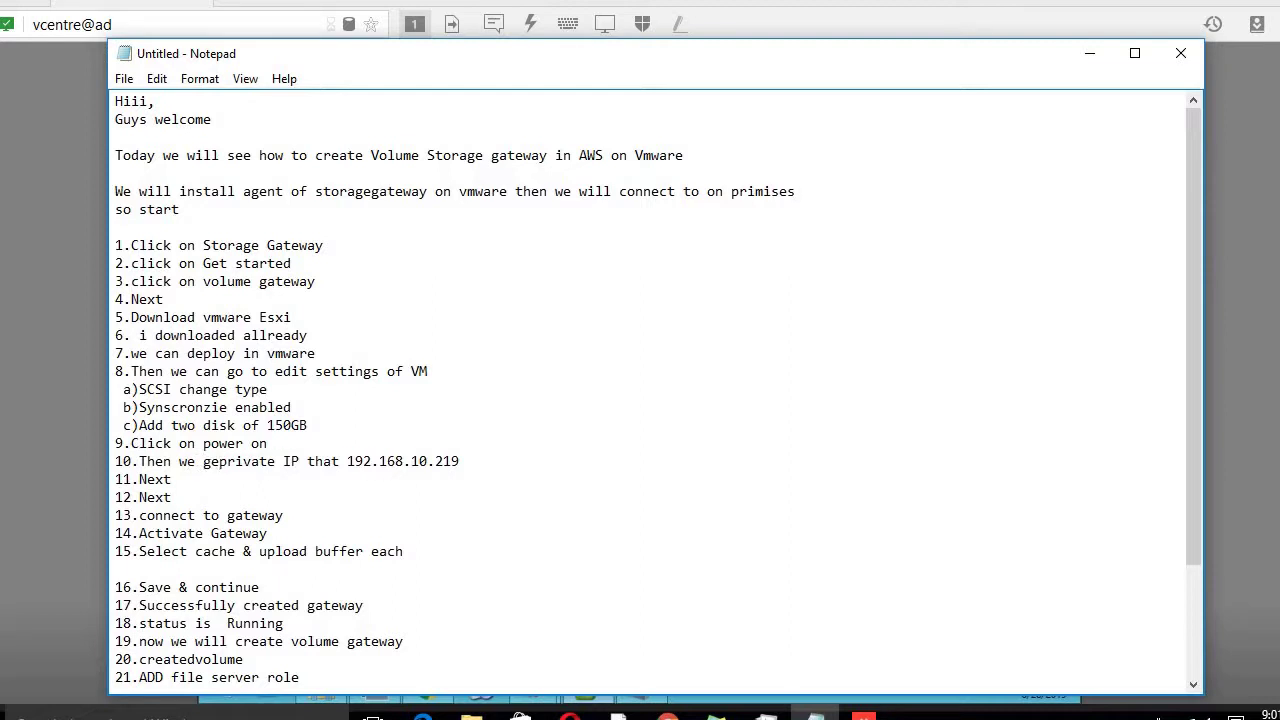
{"action": "key", "text": "BackSpace"}
{"action": "key", "text": "BackSpace"}
{"action": "type", "text": "will get"}
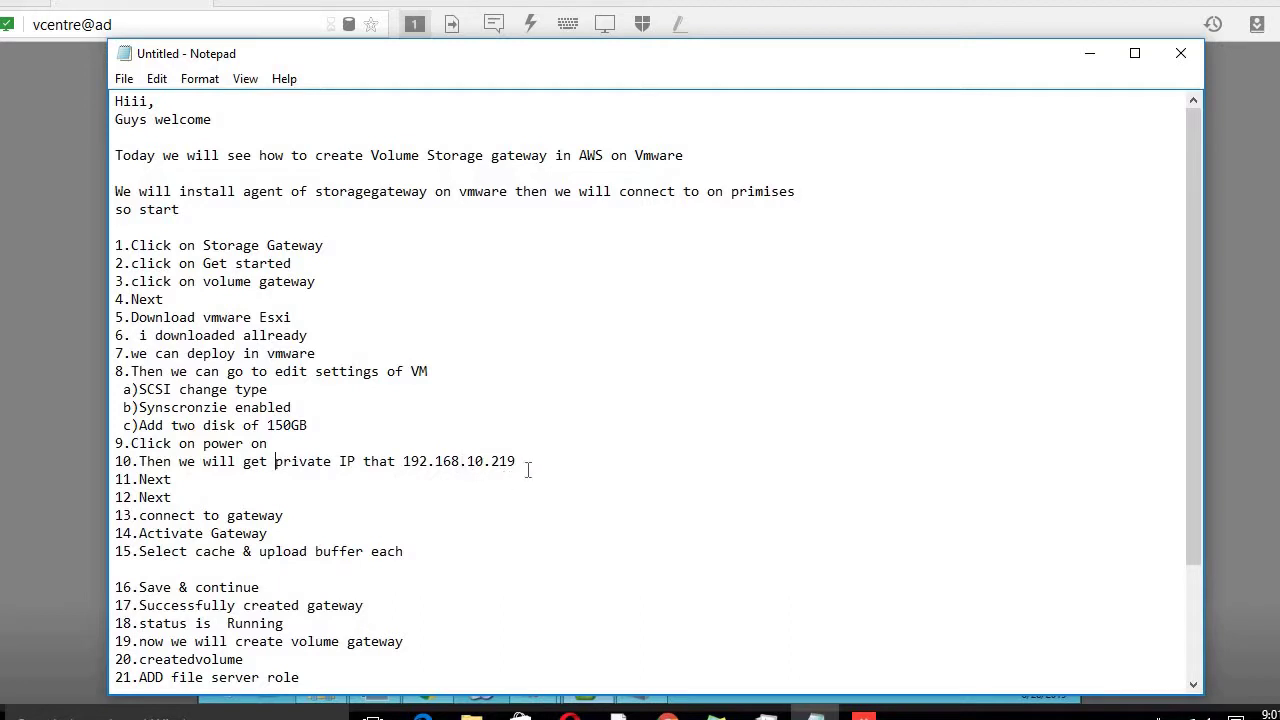
Step: Copy the IP address 192.168.10.219 from item 10 of the notes and return to the remote desktop
{"action": "left_click_drag", "start_coordinate": [516, 462], "coordinate": [406, 466]}
{"action": "key", "text": "ctrl+c"}
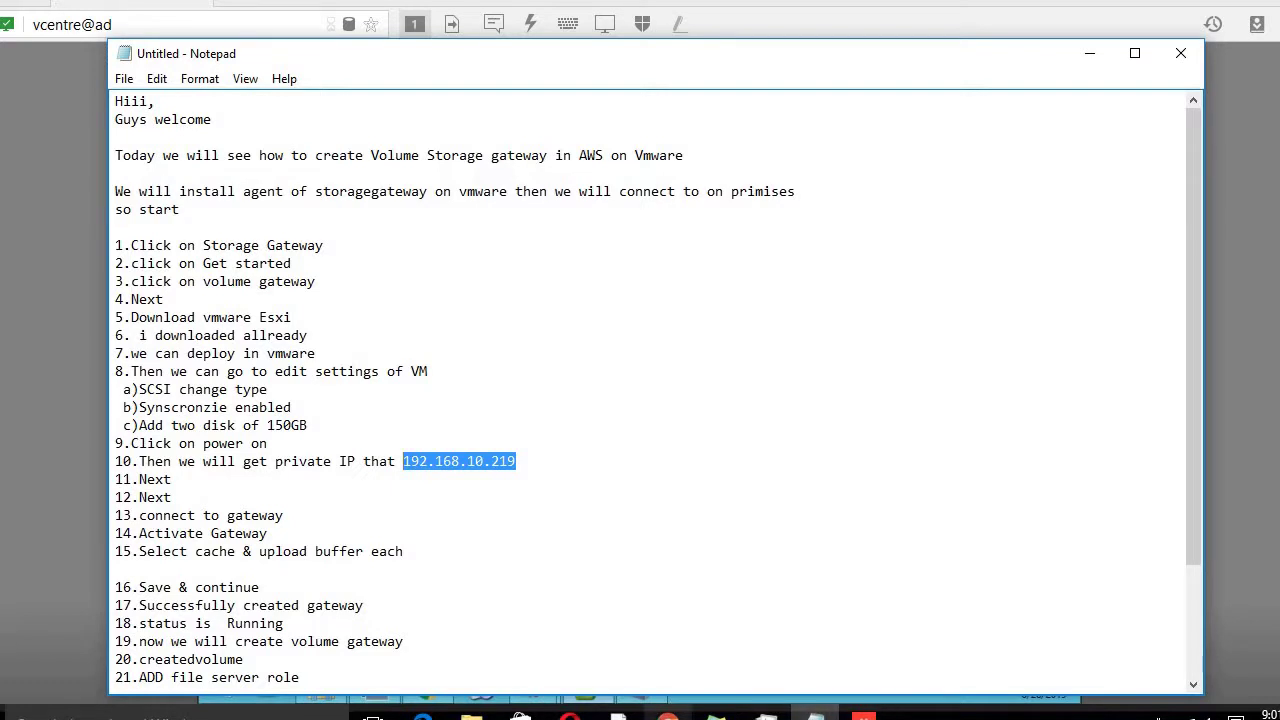
{"action": "left_click", "coordinate": [816, 714]}
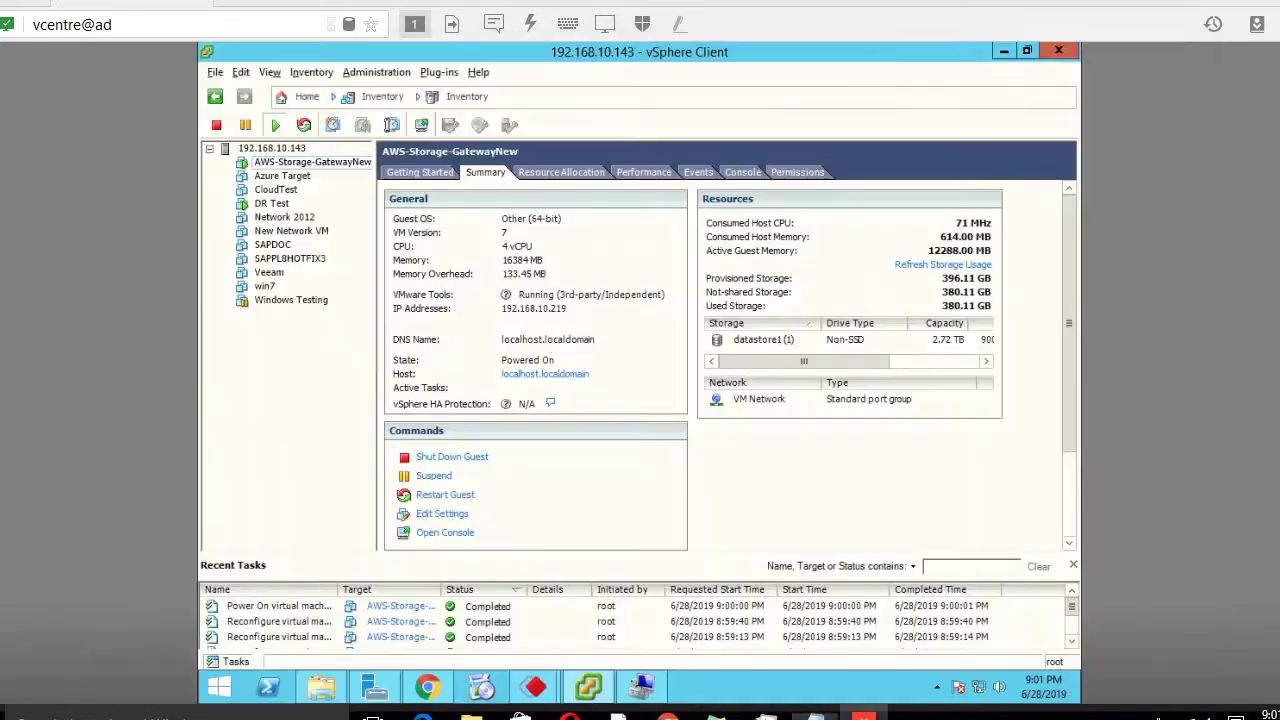
Step: In the AWS console in Chrome, continue the gateway creation with the Public endpoint and enter 192.168.10.219 as the gateway's IP address
{"action": "left_click", "coordinate": [425, 690]}
{"action": "left_click", "coordinate": [889, 550]}
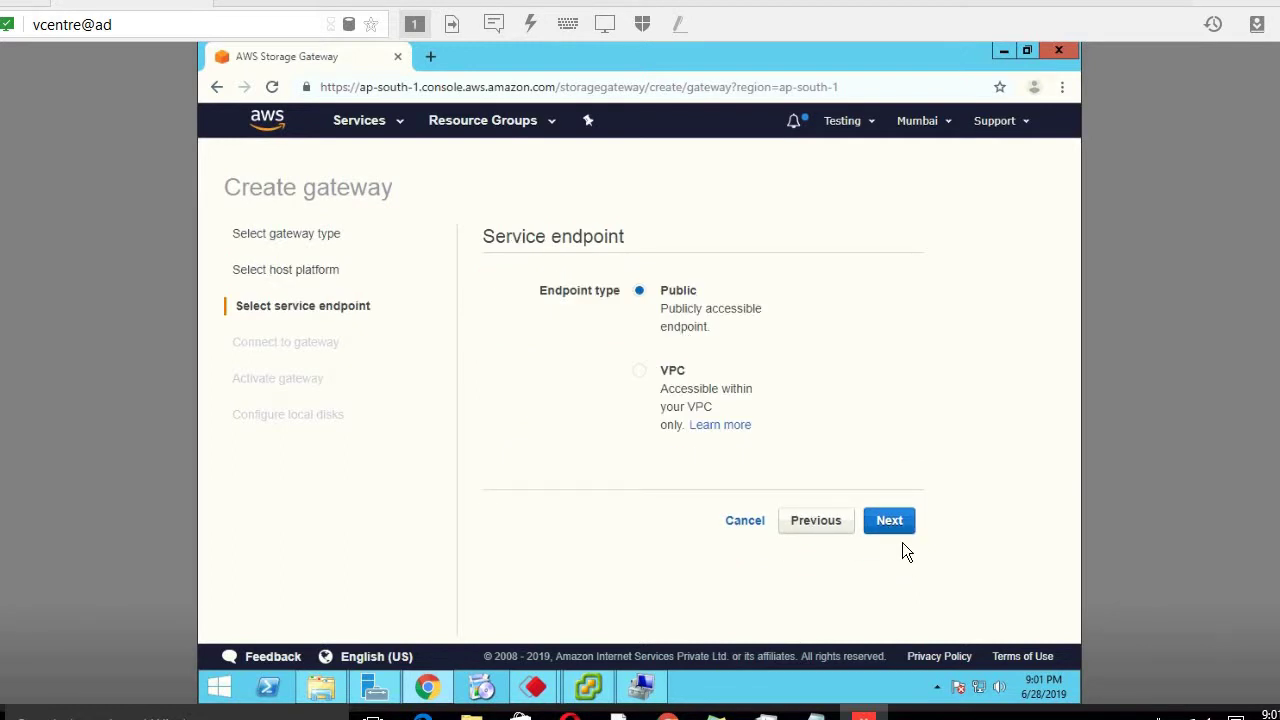
{"action": "left_click", "coordinate": [894, 527]}
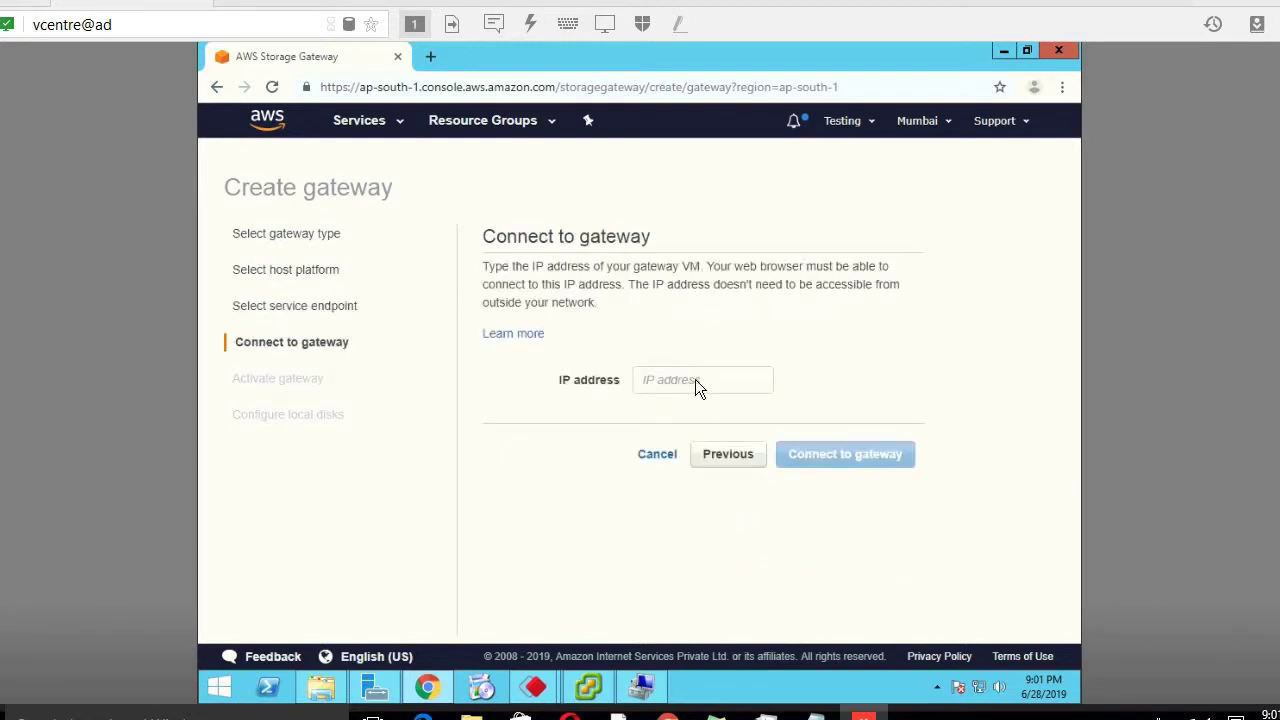
{"action": "left_click", "coordinate": [697, 379]}
{"action": "key", "text": "ctrl+v"}
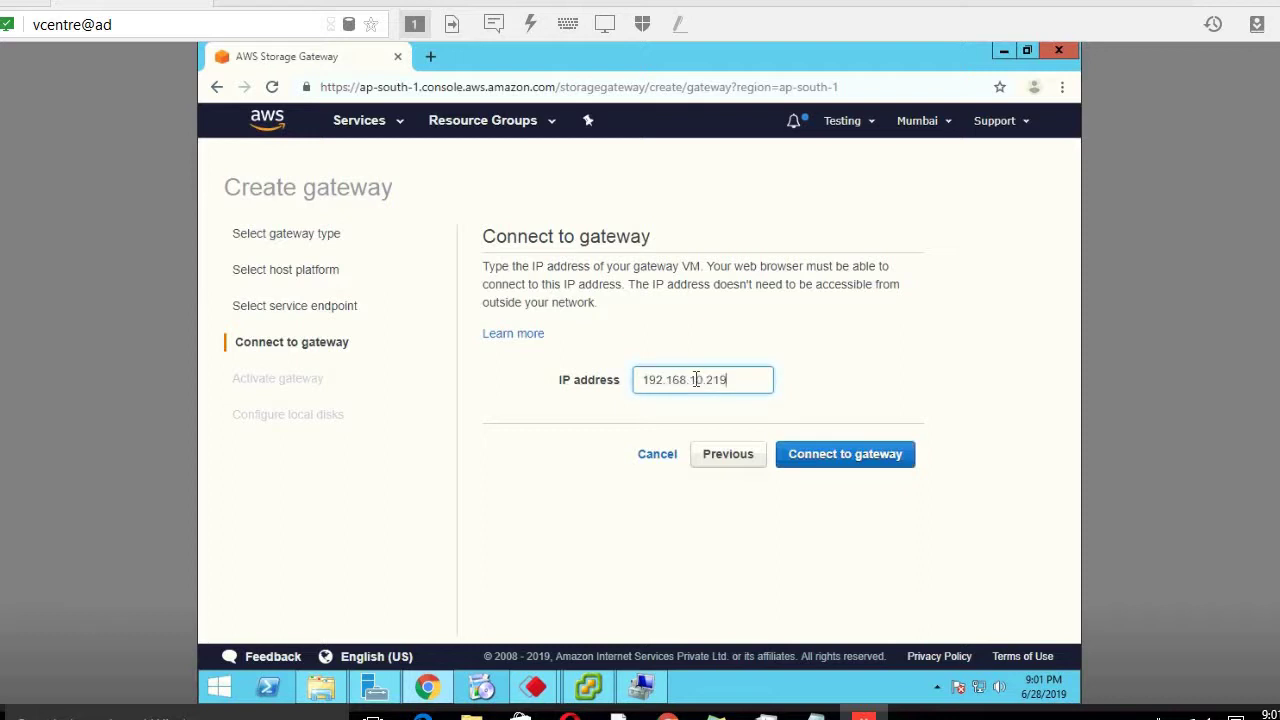
Step: Check the connect to gateway item in the Notepad notes, then return to the AWS console
{"action": "left_click", "coordinate": [816, 715]}
{"action": "left_click", "coordinate": [202, 502]}
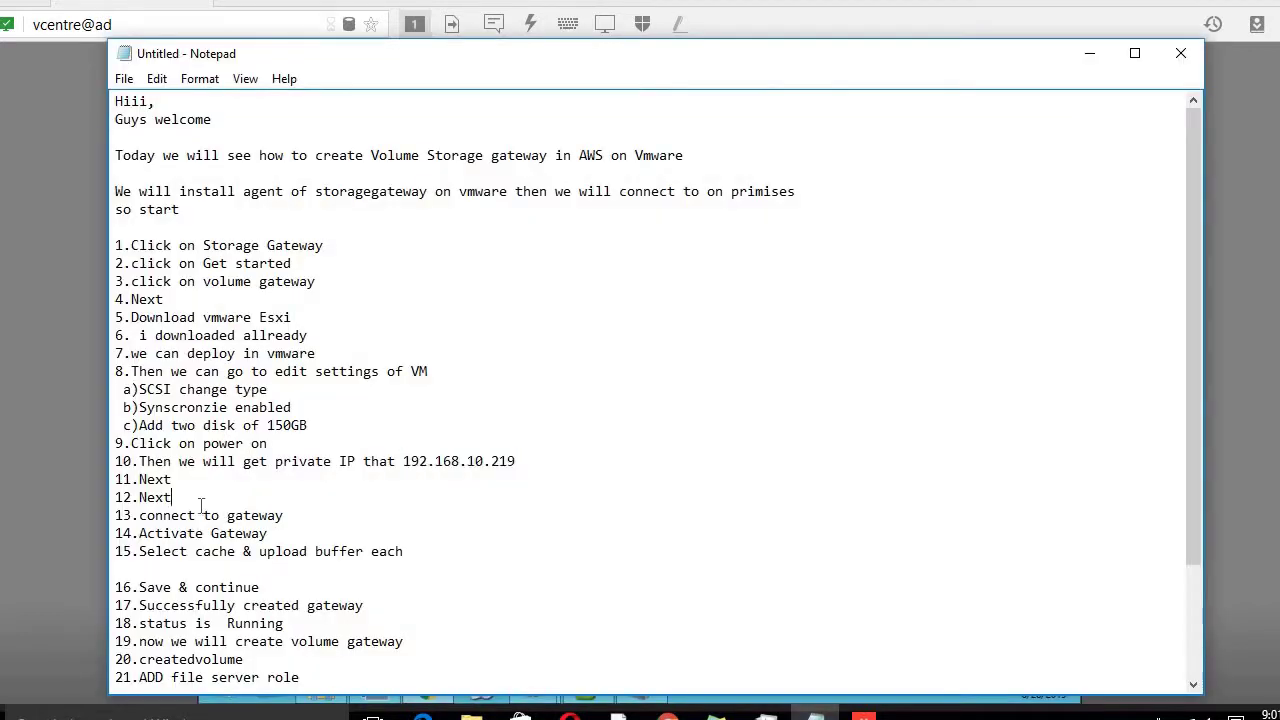
{"action": "left_click", "coordinate": [283, 515]}
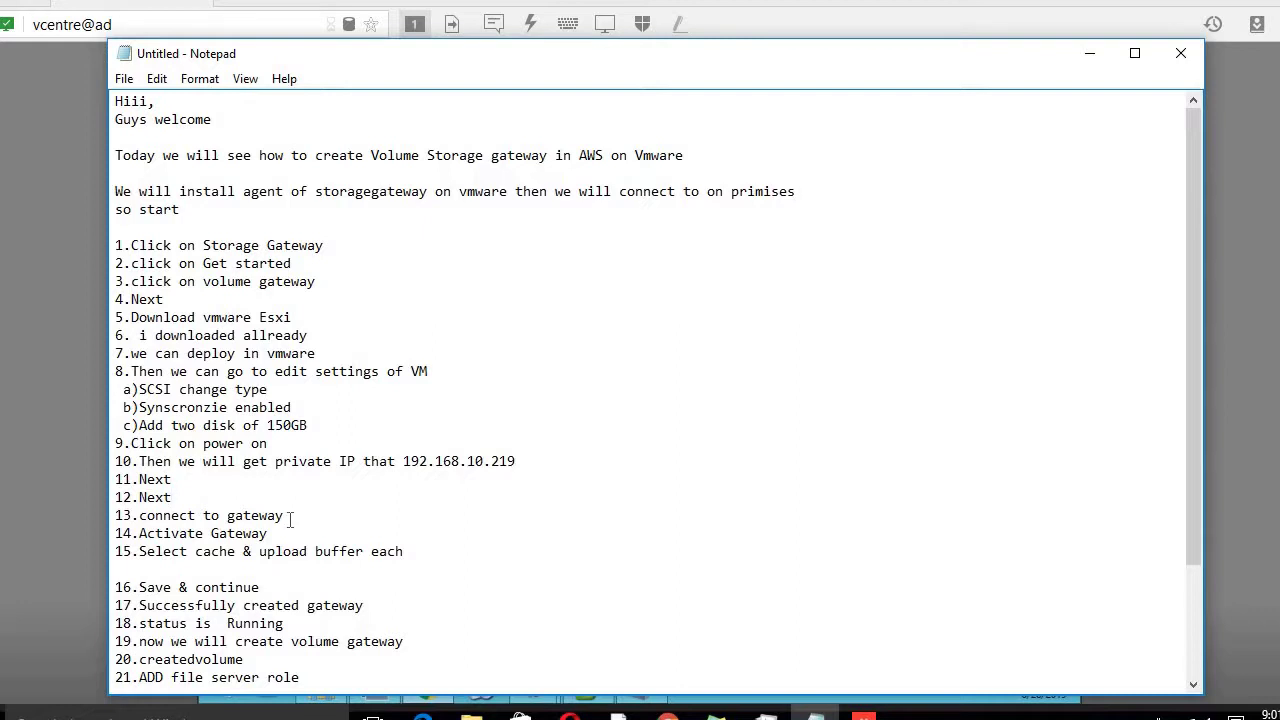
{"action": "left_click", "coordinate": [139, 516], "text": "shift"}
{"action": "left_click", "coordinate": [139, 516]}
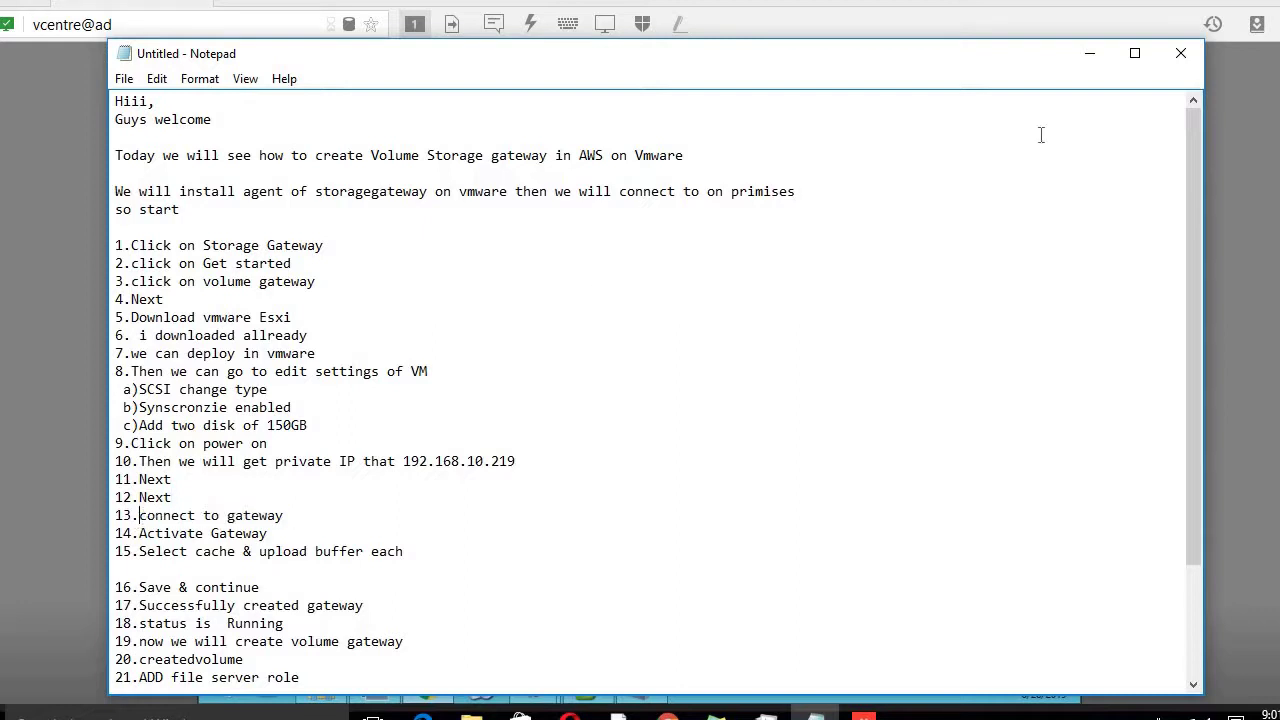
{"action": "left_click", "coordinate": [1090, 53]}
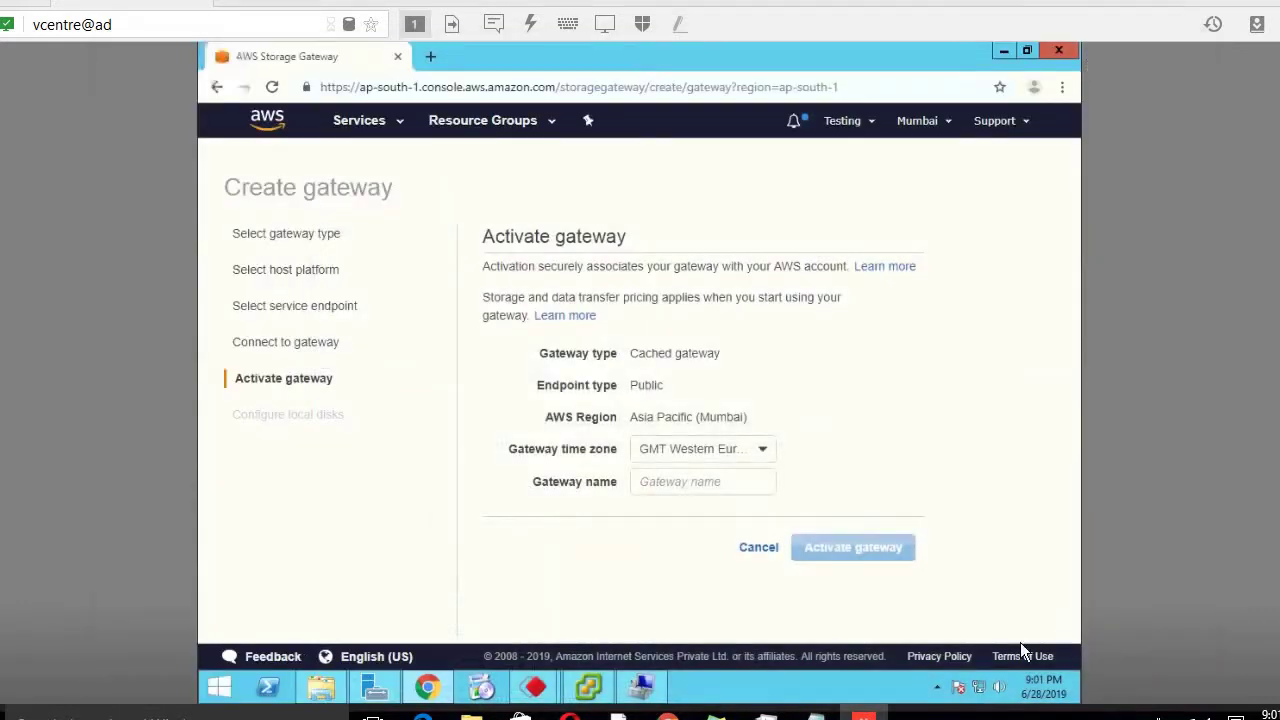
Step: Activate the gateway with the GMT +5:30 Bombay time zone and the name volumegatewayfirst
{"action": "left_click", "coordinate": [740, 451]}
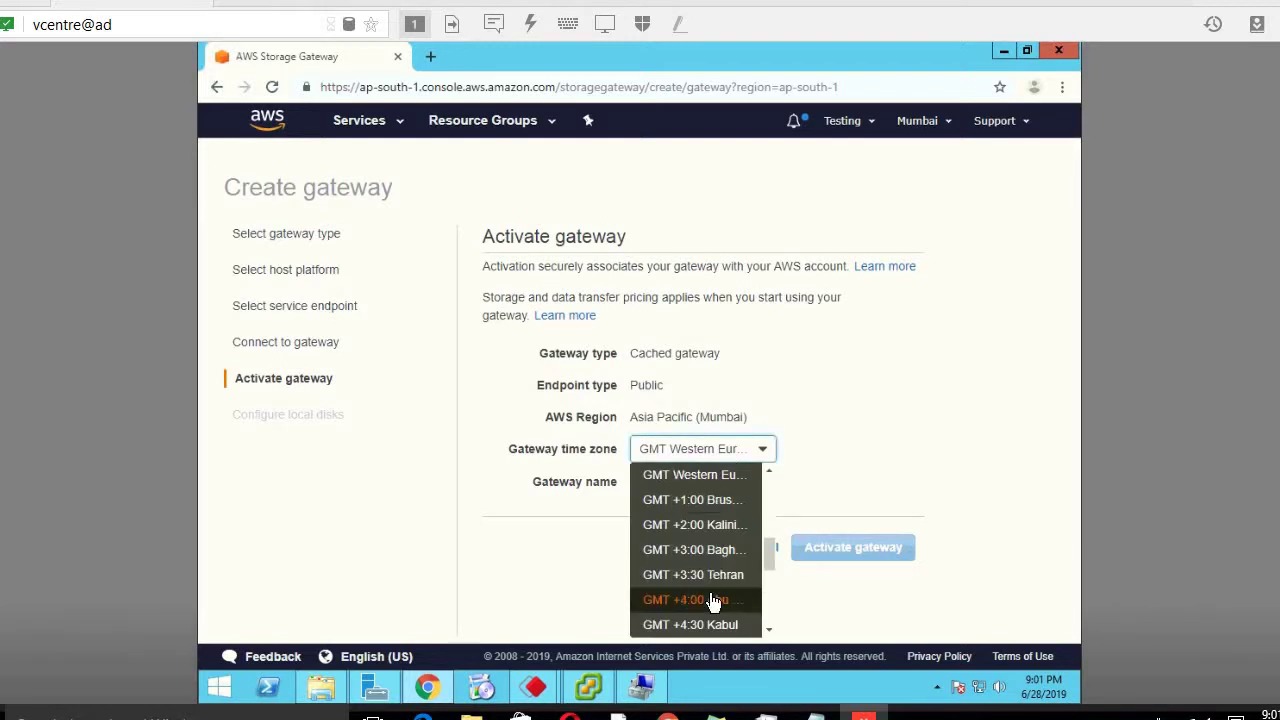
{"action": "scroll", "coordinate": [713, 600], "scroll_direction": "down", "scroll_amount": 2}
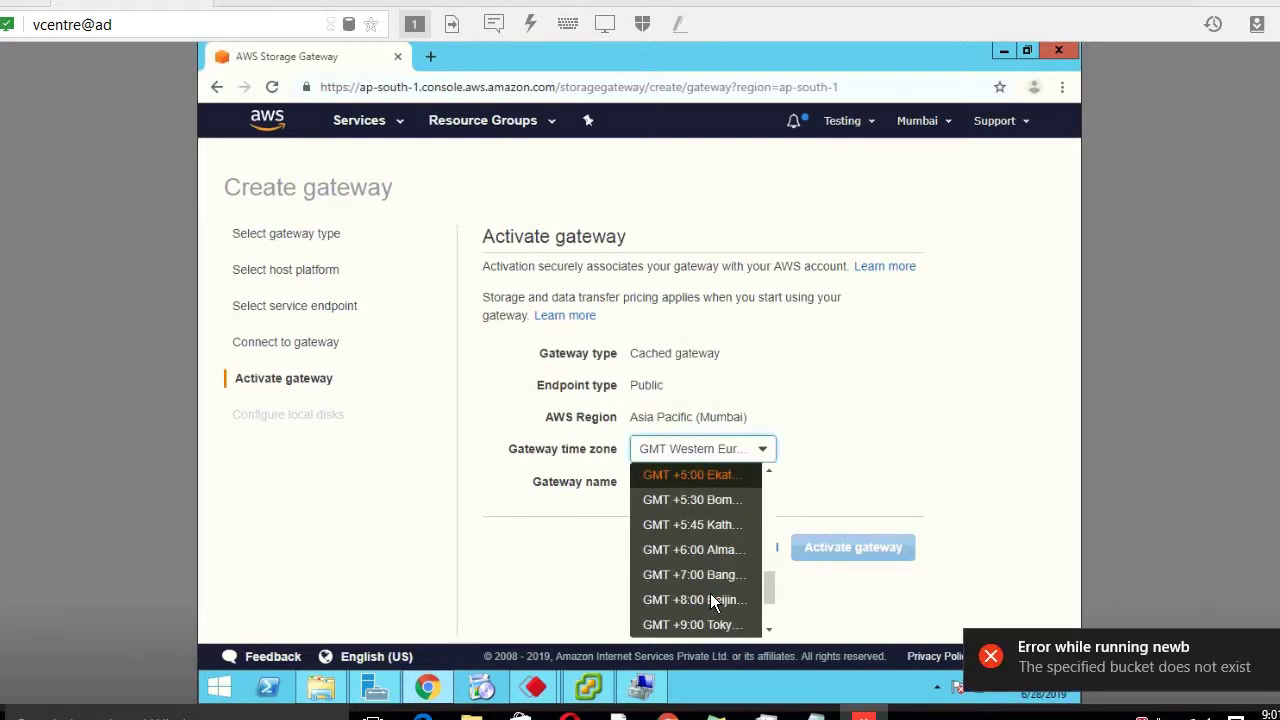
{"action": "left_click", "coordinate": [702, 500]}
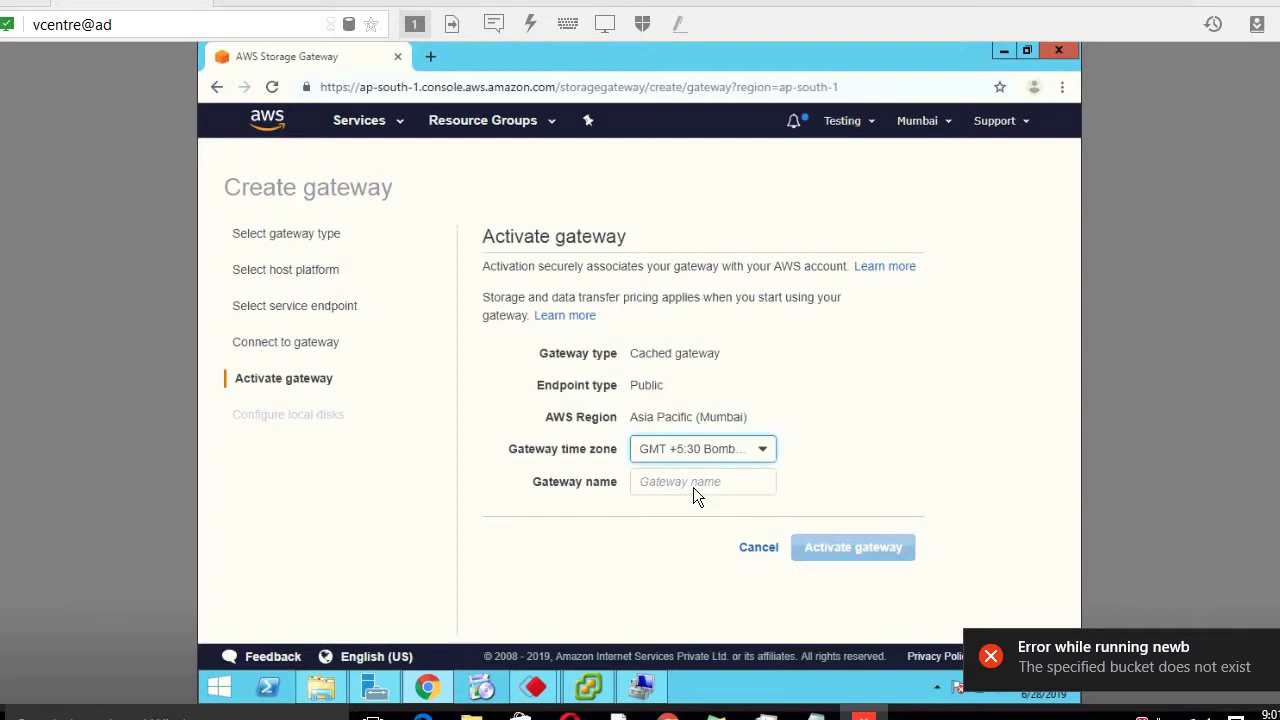
{"action": "left_click", "coordinate": [695, 488]}
{"action": "type", "text": "T"}
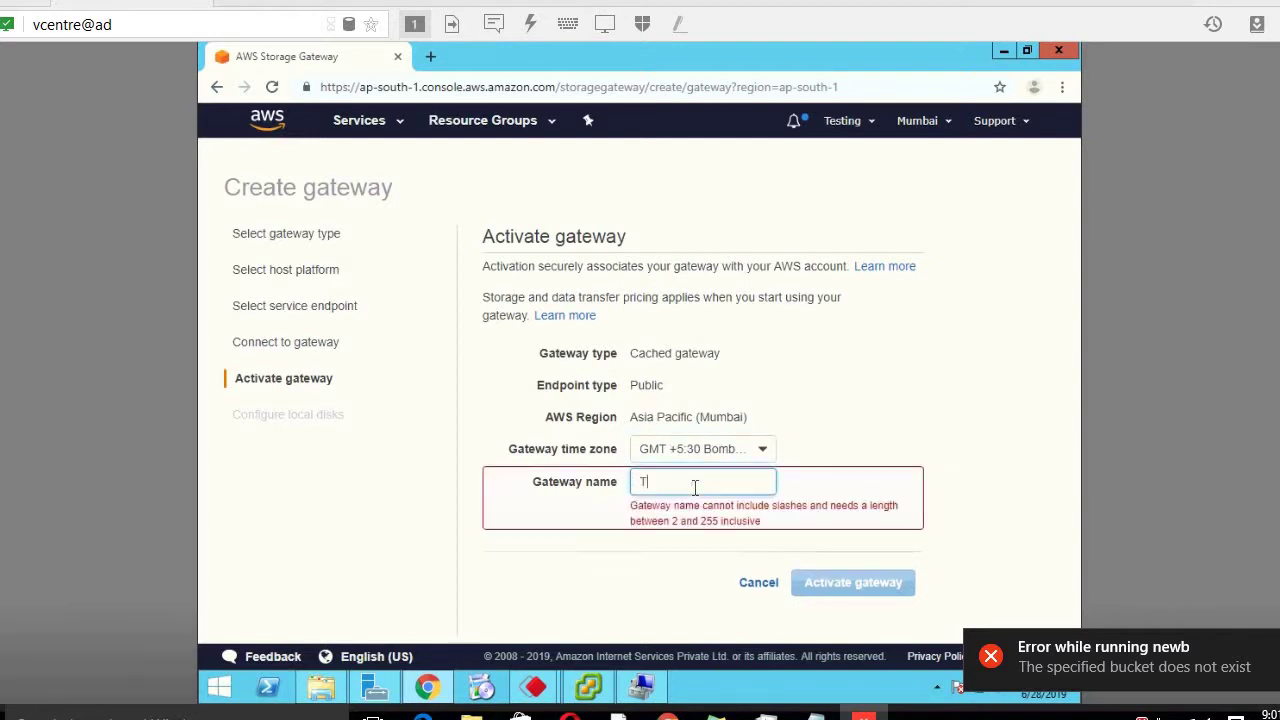
{"action": "key", "text": "BackSpace"}
{"action": "type", "text": "v"}
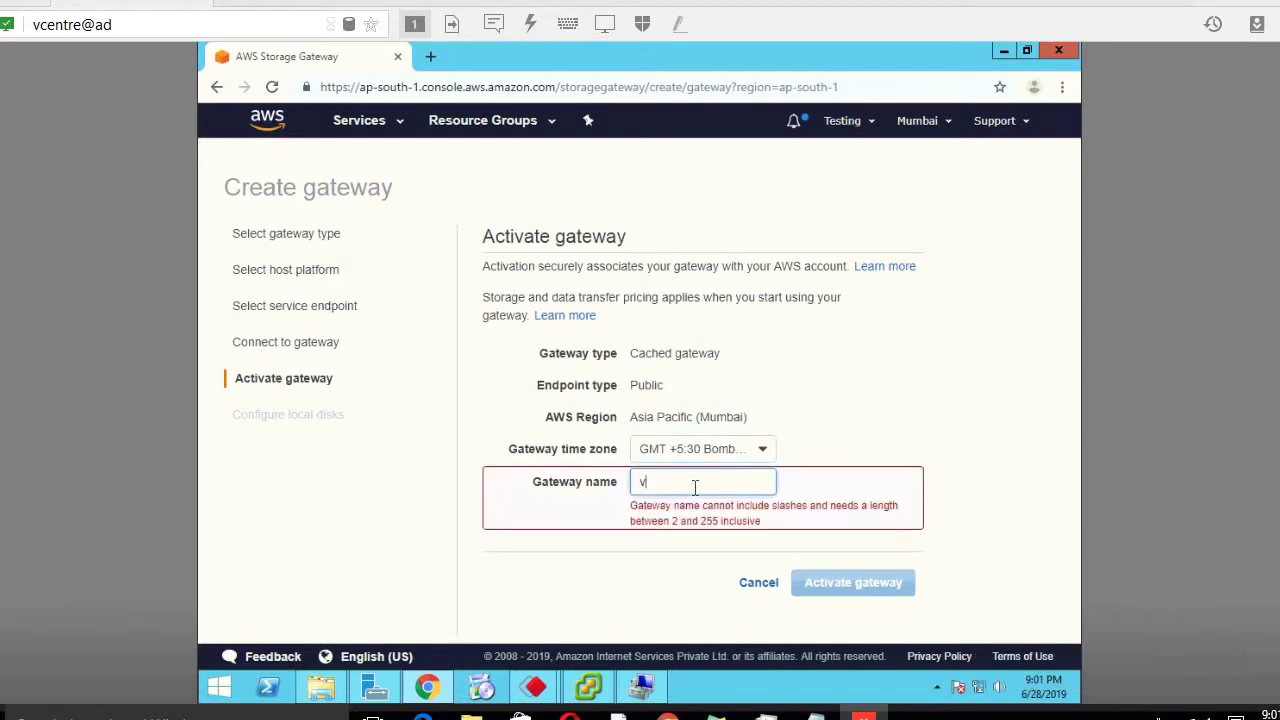
{"action": "type", "text": "olumegateway"}
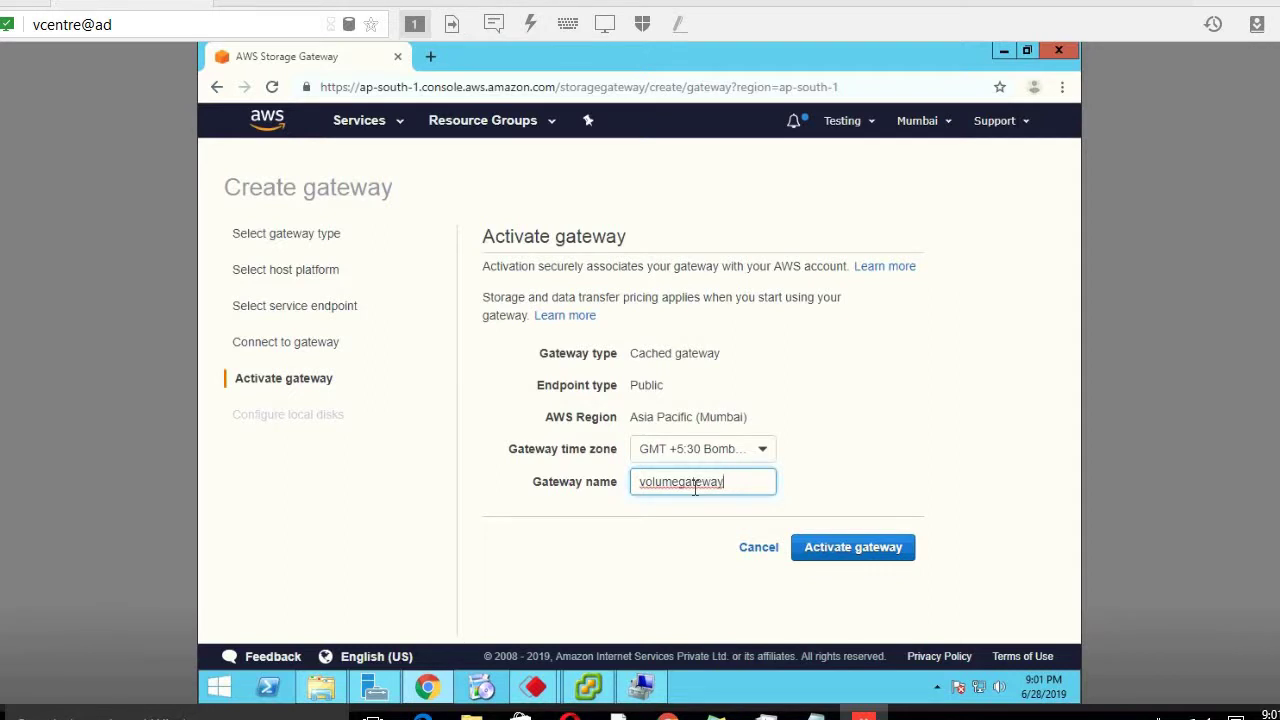
{"action": "type", "text": "first"}
{"action": "left_click", "coordinate": [828, 566]}
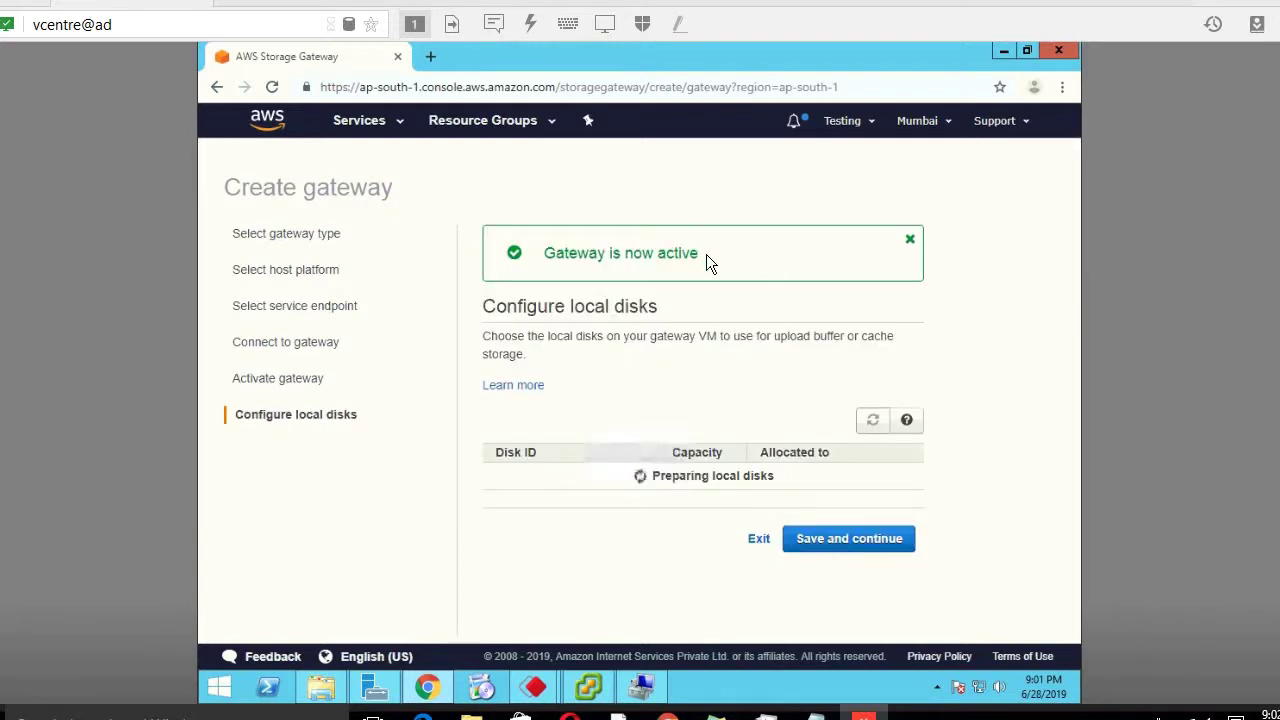
Step: Copy the text "Gateway is now active" from the console and append it after "&" to item 13 of the Notepad notes
{"action": "triple_click", "coordinate": [532, 257]}
{"action": "key", "text": "ctrl+c"}
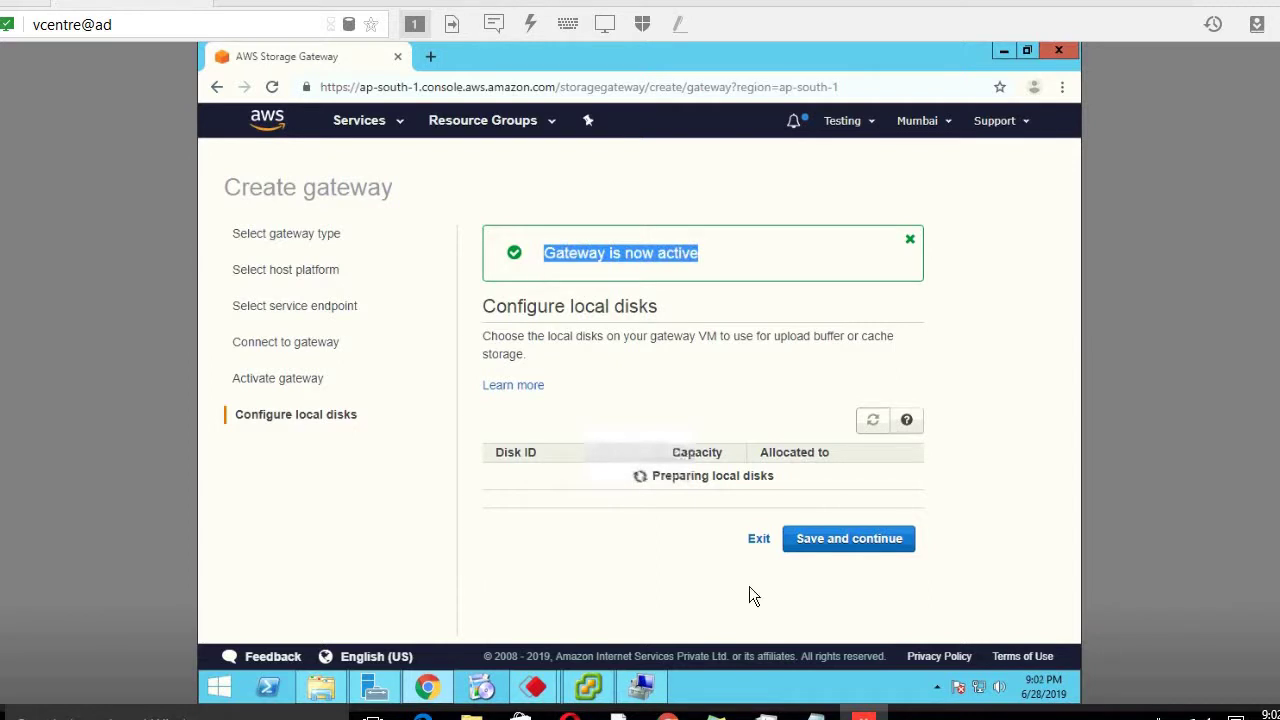
{"action": "left_click", "coordinate": [815, 716]}
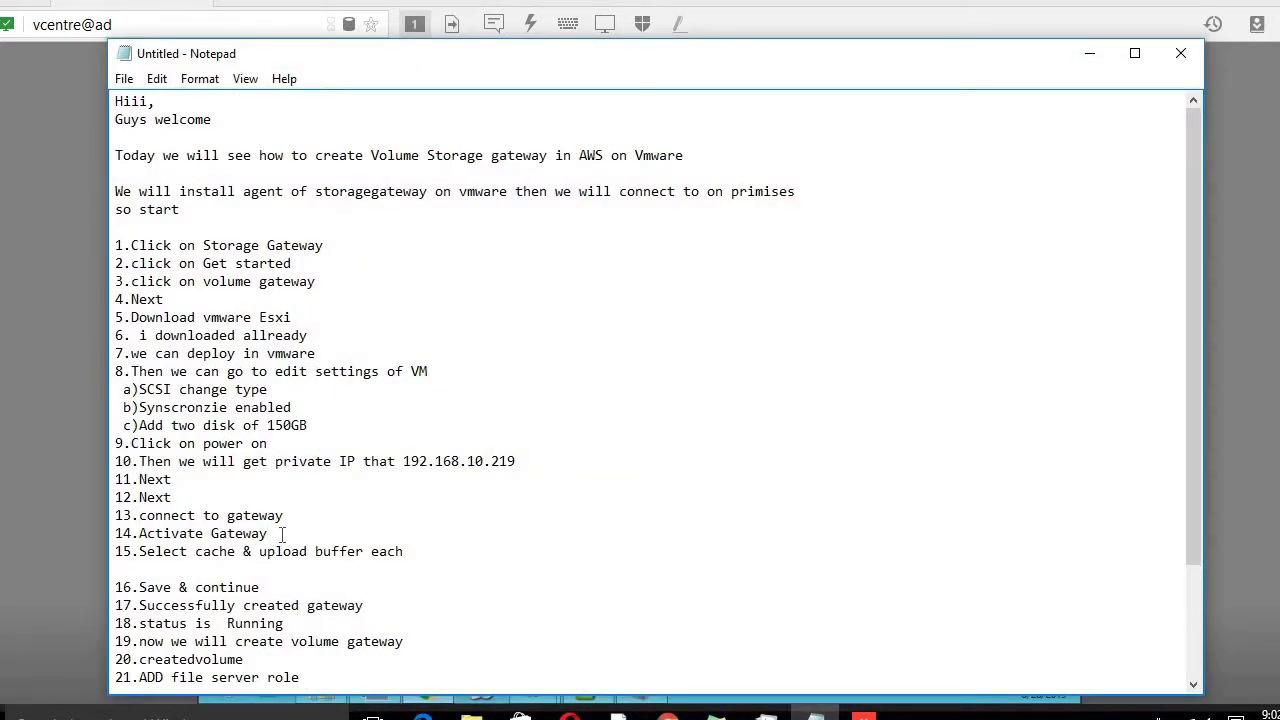
{"action": "key", "text": "Return"}
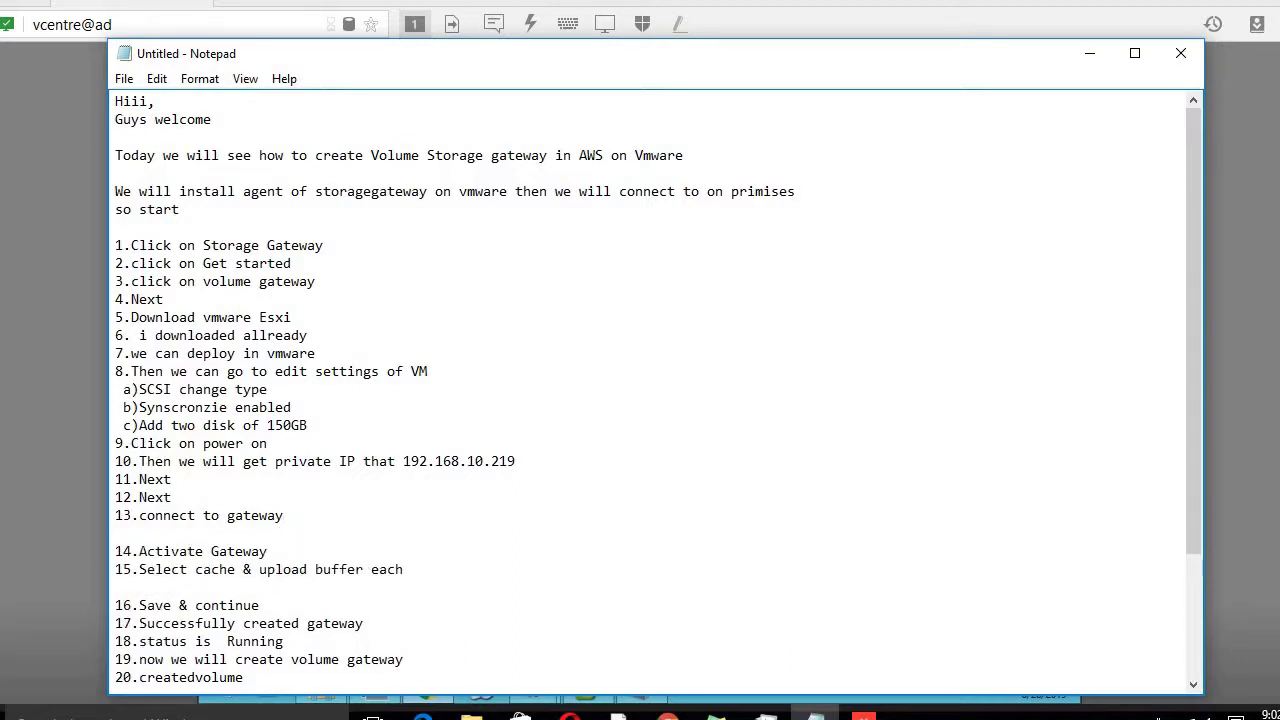
{"action": "key", "text": "Left"}
{"action": "key", "text": "ctrl+v"}
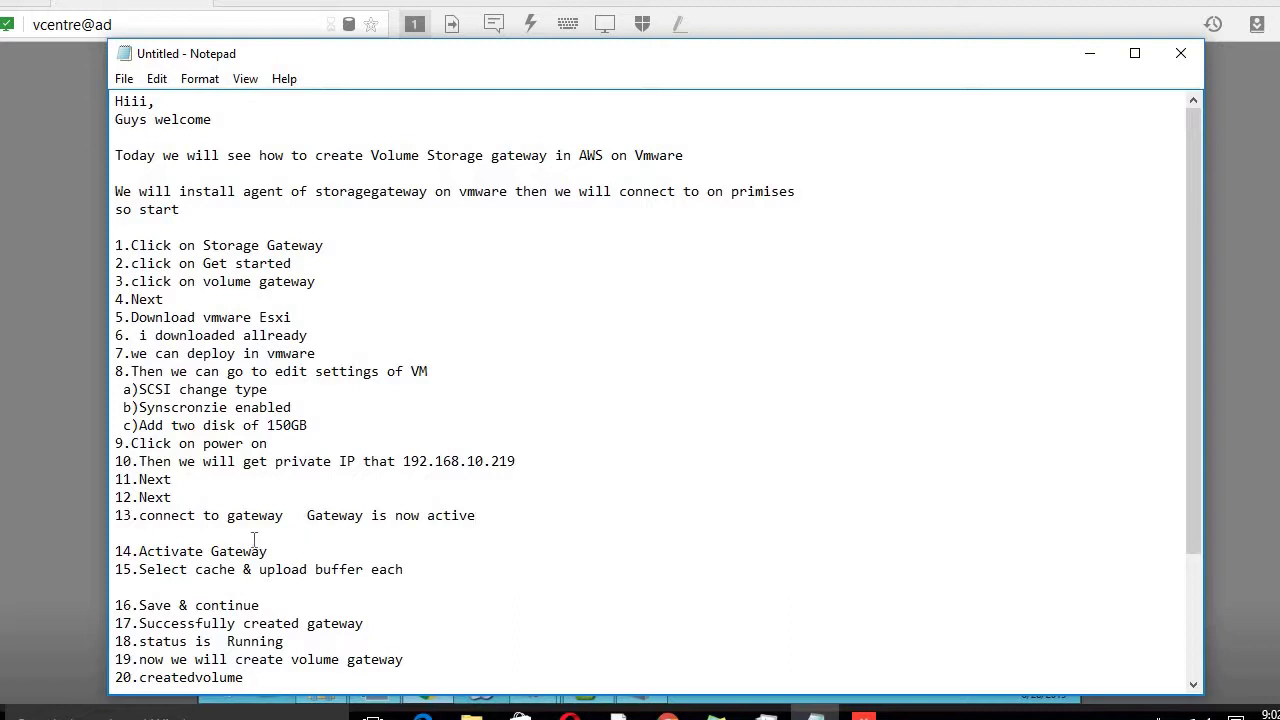
{"action": "type", "text": "&"}
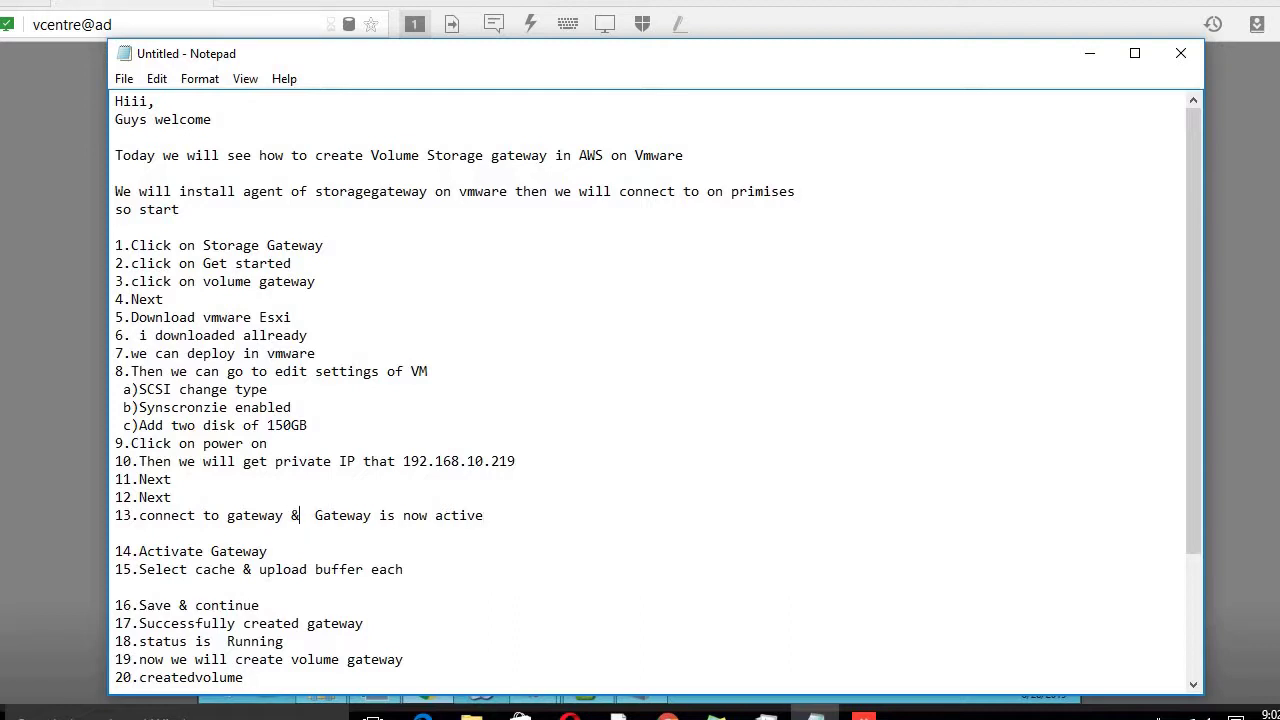
{"action": "left_click", "coordinate": [1091, 57]}
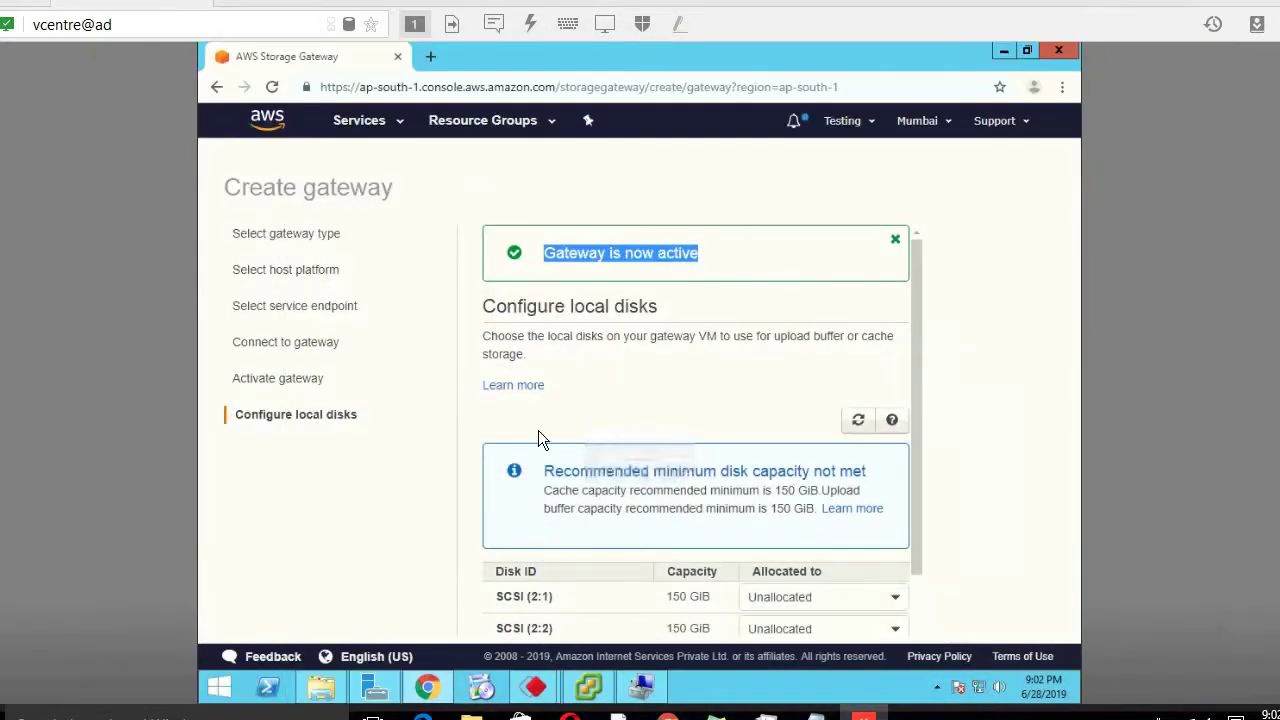
Step: Remove the blank line above item 14 of the Notepad notes, check item 15, and return to the AWS console's local disk configuration
{"action": "left_click", "coordinate": [908, 603]}
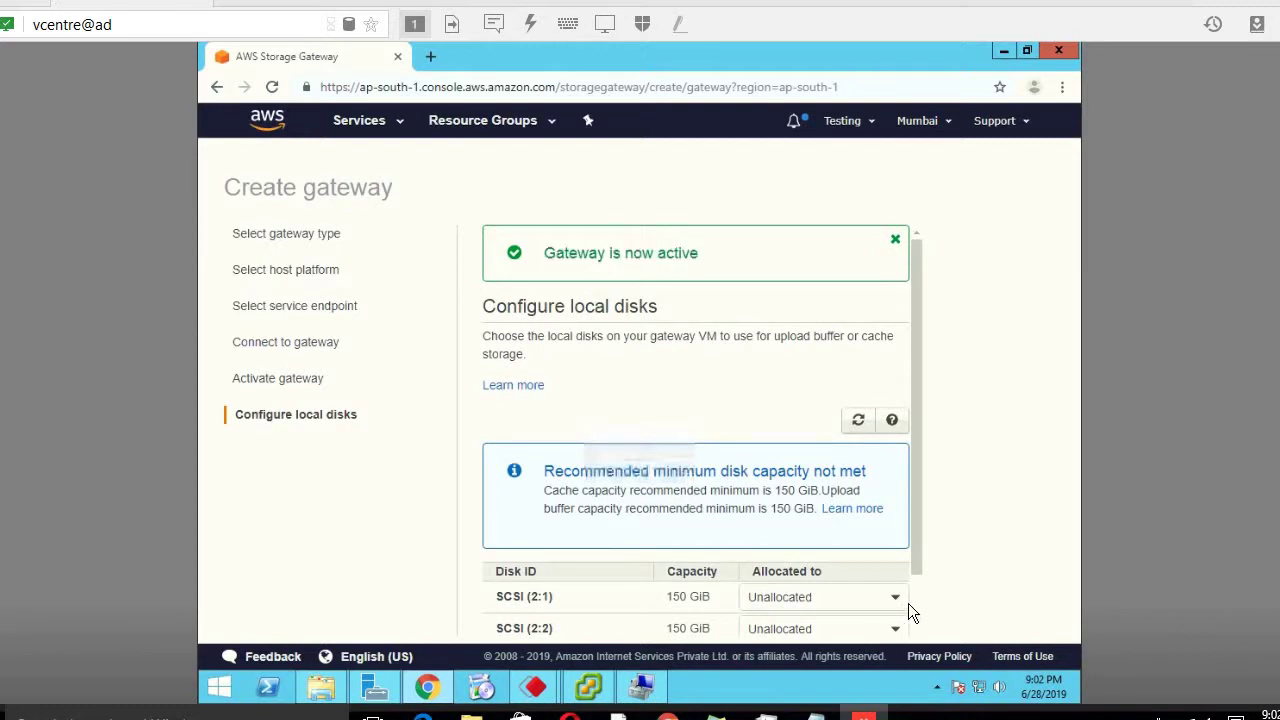
{"action": "left_click", "coordinate": [906, 600]}
{"action": "scroll", "coordinate": [918, 608], "scroll_direction": "down", "scroll_amount": 2}
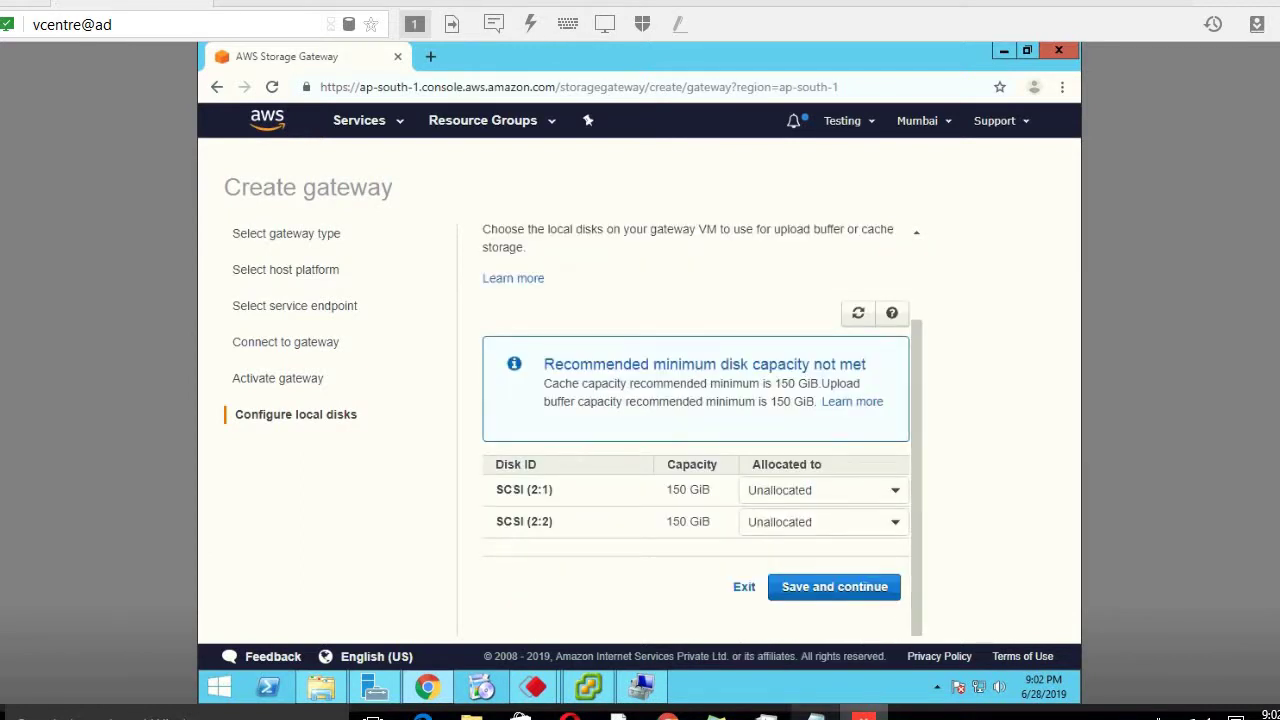
{"action": "left_click", "coordinate": [816, 714]}
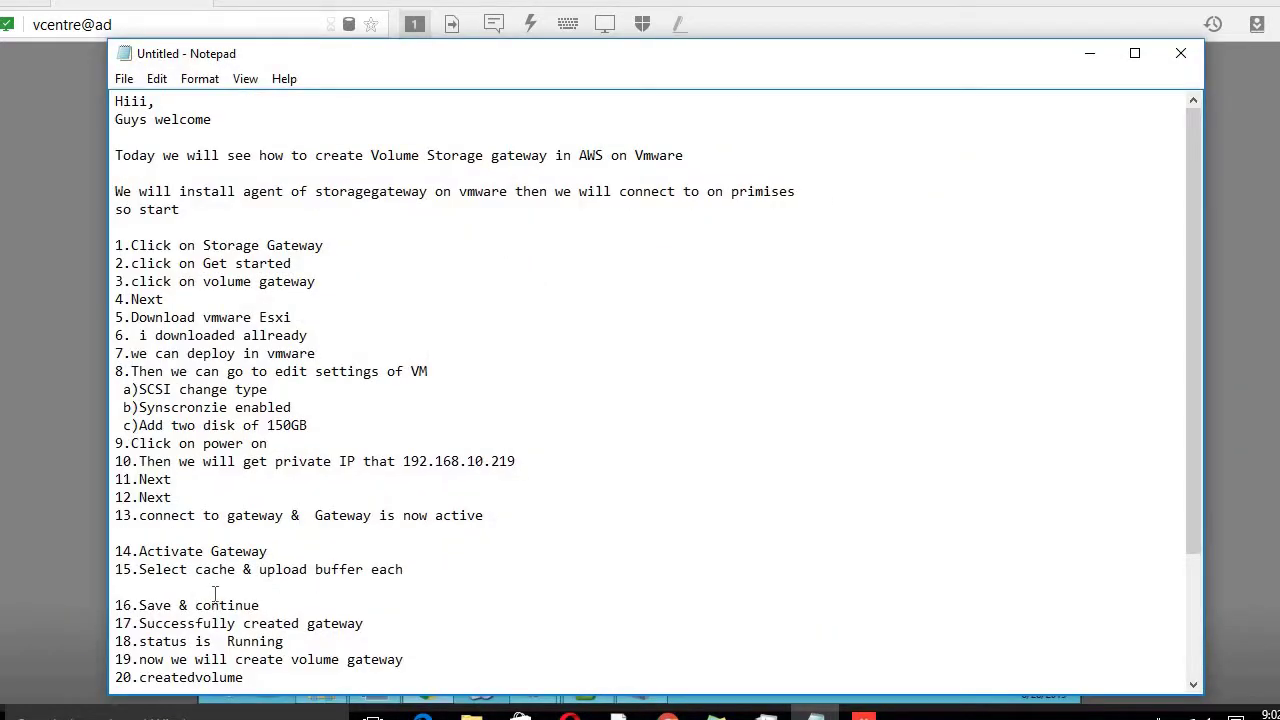
{"action": "left_click", "coordinate": [198, 540]}
{"action": "key", "text": "BackSpace"}
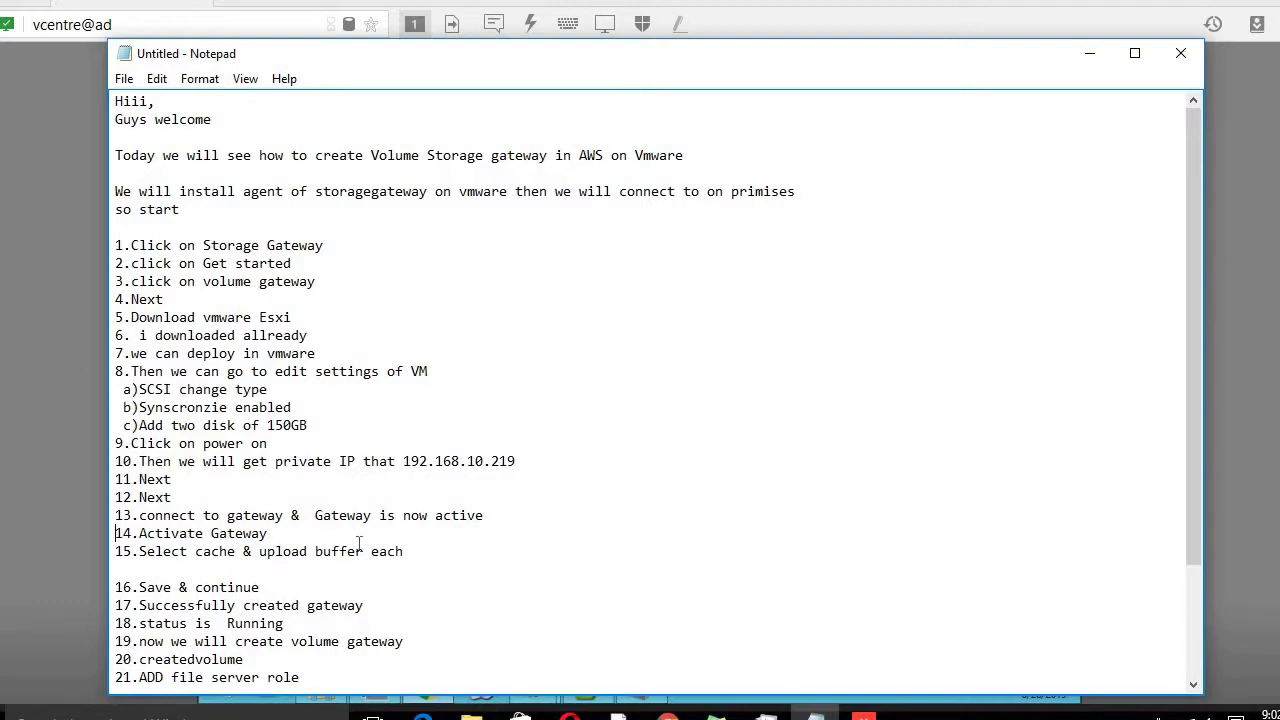
{"action": "left_click", "coordinate": [415, 551]}
{"action": "left_click_drag", "start_coordinate": [412, 551], "coordinate": [141, 551]}
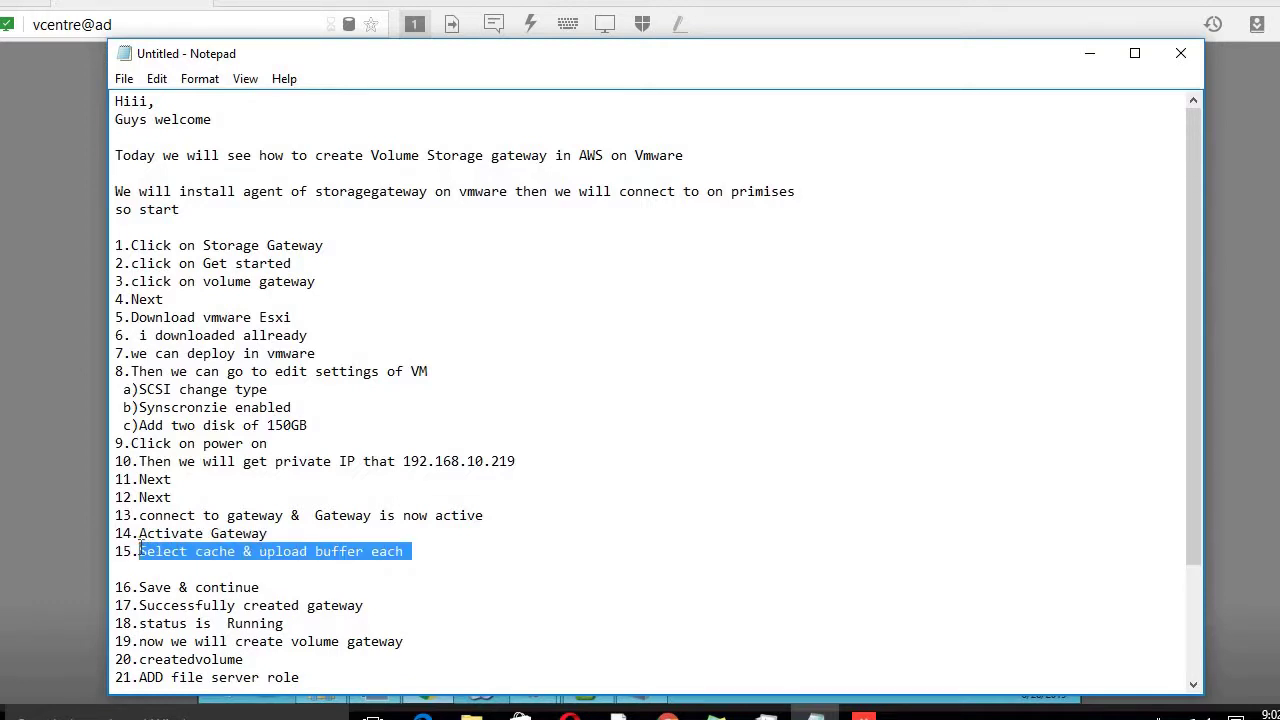
{"action": "left_click", "coordinate": [1090, 53]}
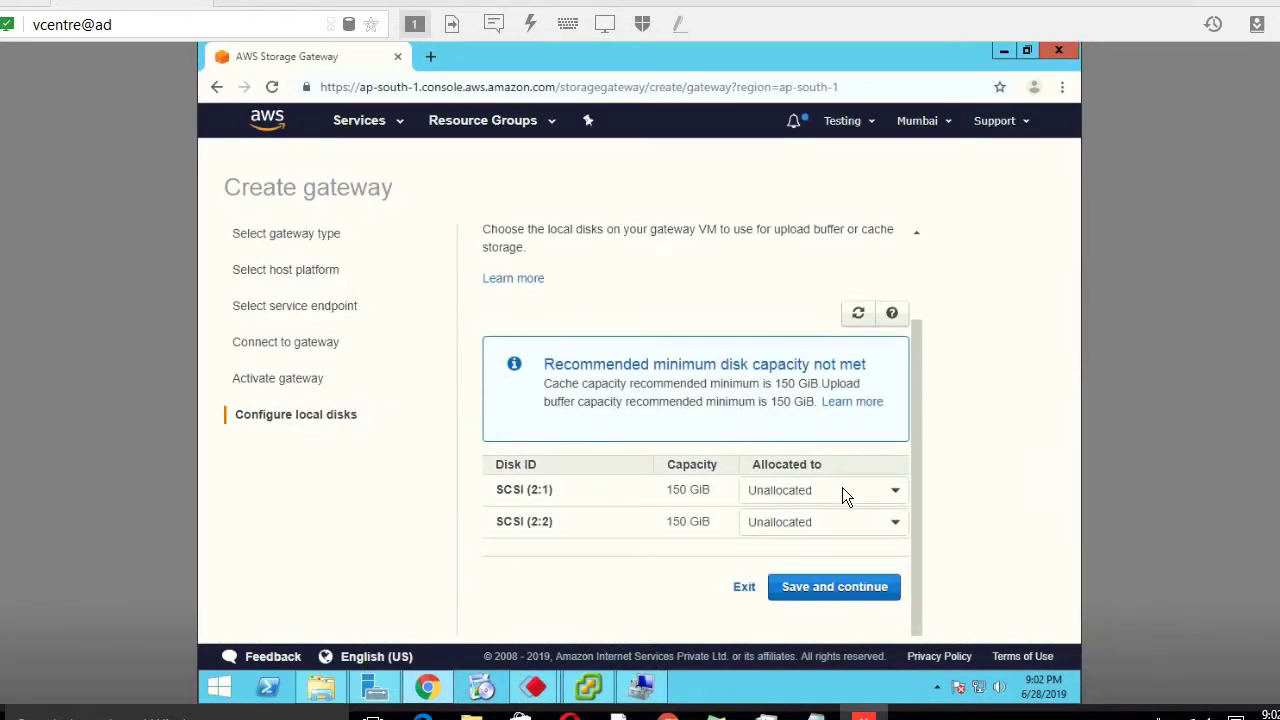
Step: Allocate disk SCSI (2:1) to Cache and SCSI (2:2) to Upload buffer, and save the local disk configuration
{"action": "left_click", "coordinate": [896, 496]}
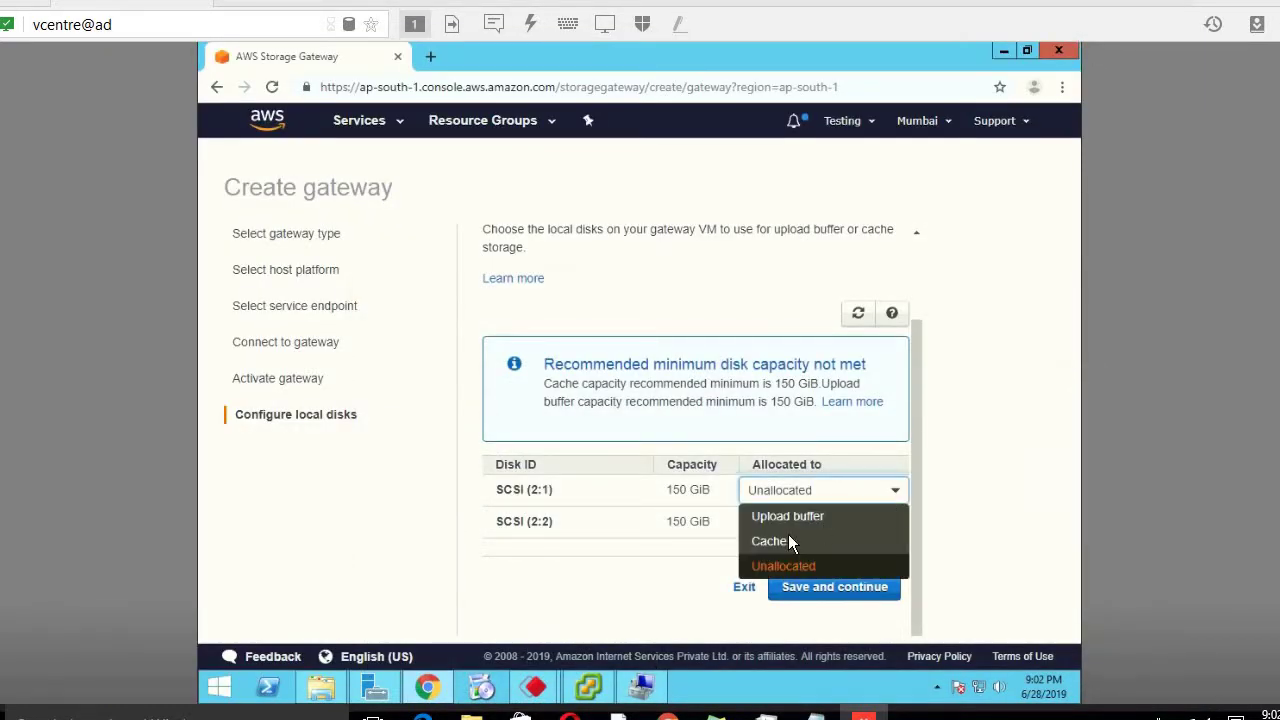
{"action": "left_click", "coordinate": [789, 542]}
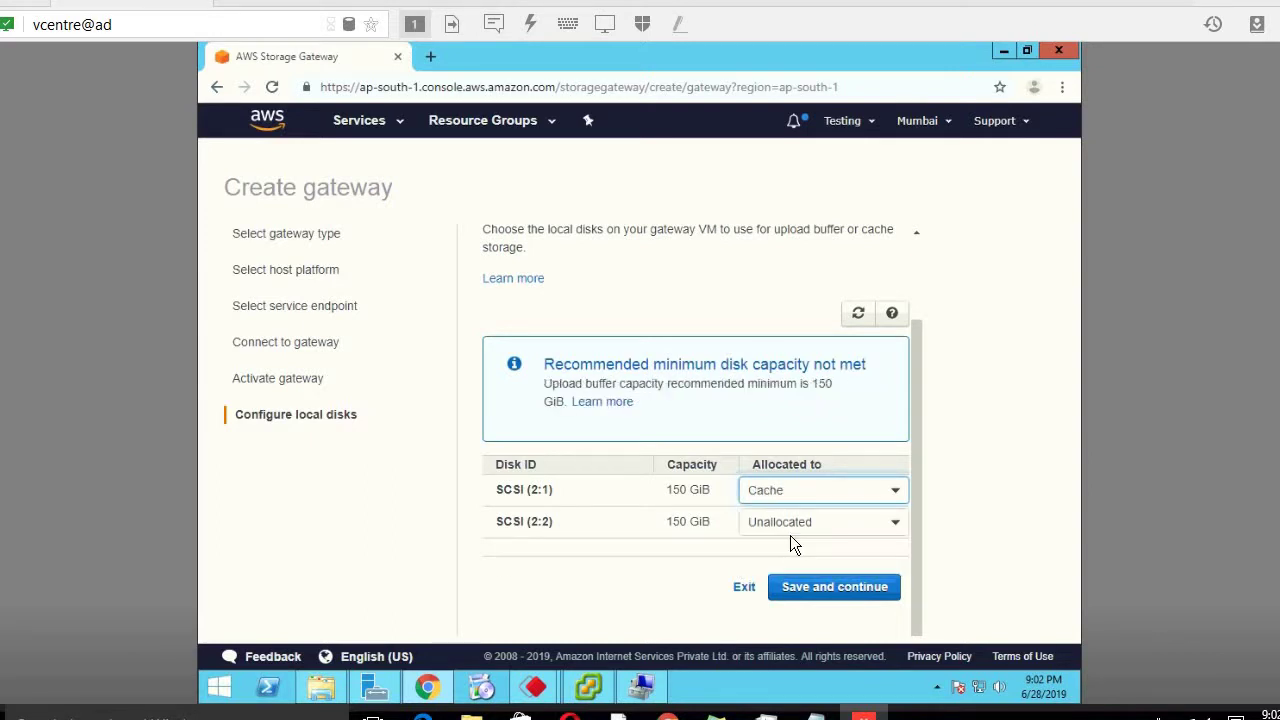
{"action": "left_click", "coordinate": [826, 525]}
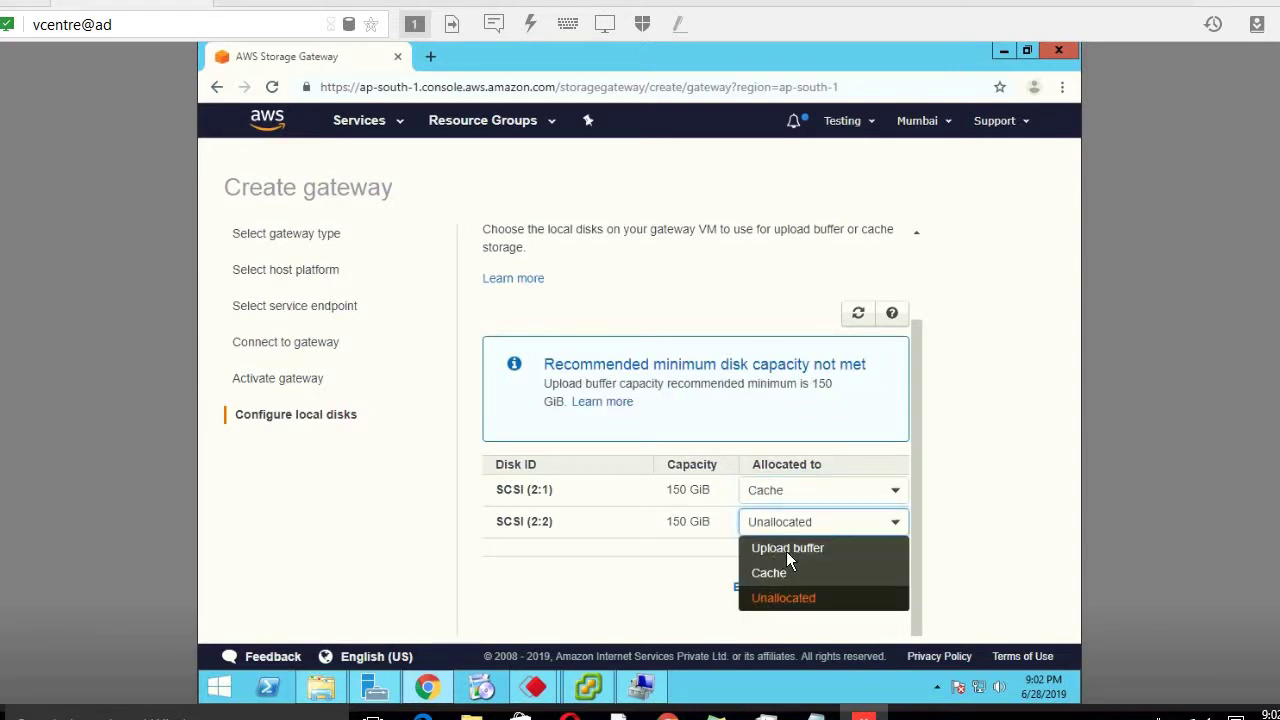
{"action": "left_click", "coordinate": [788, 549]}
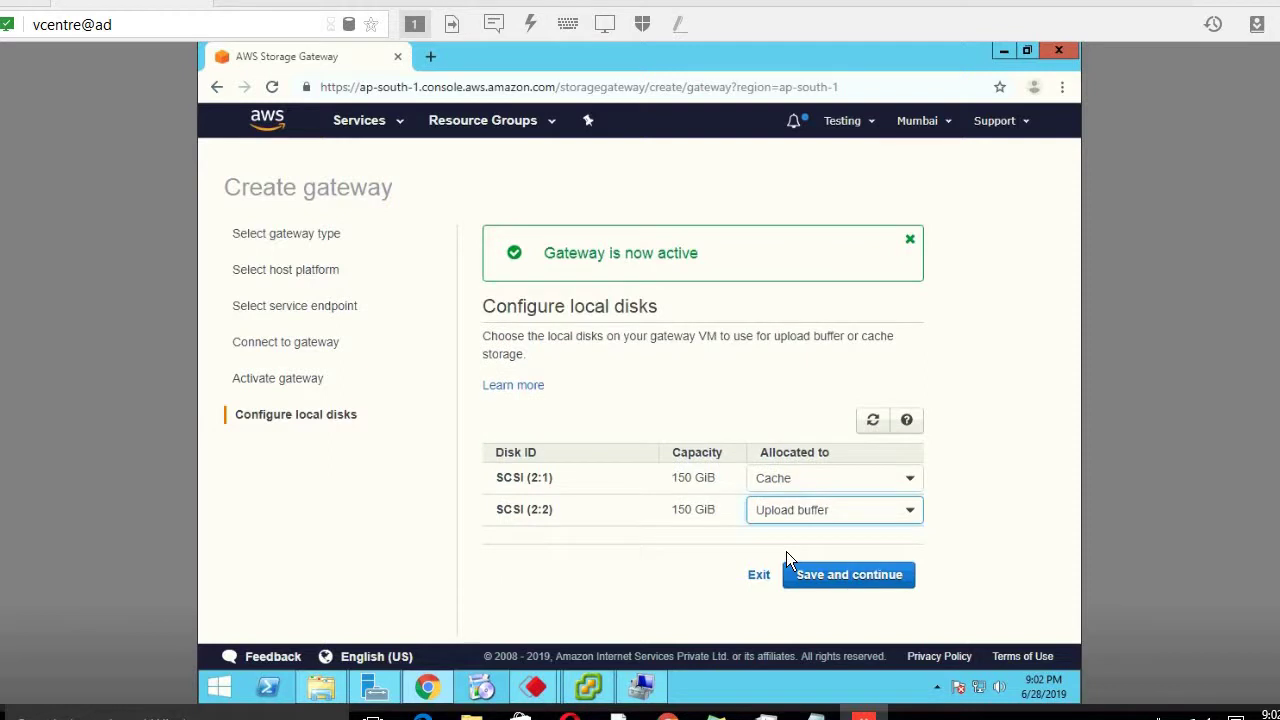
{"action": "left_click", "coordinate": [826, 575]}
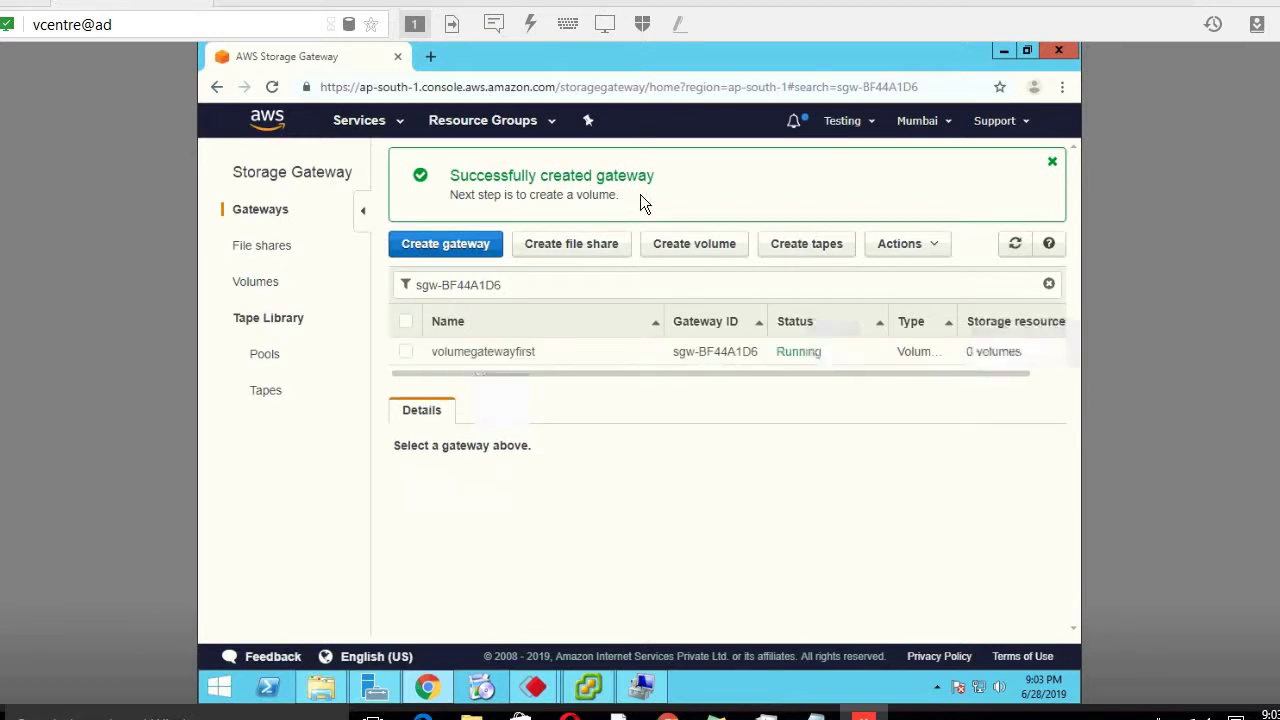
Step: Compare the gateway creation message with item 17 of the Notepad notes and return to the AWS console
{"action": "triple_click", "coordinate": [450, 177]}
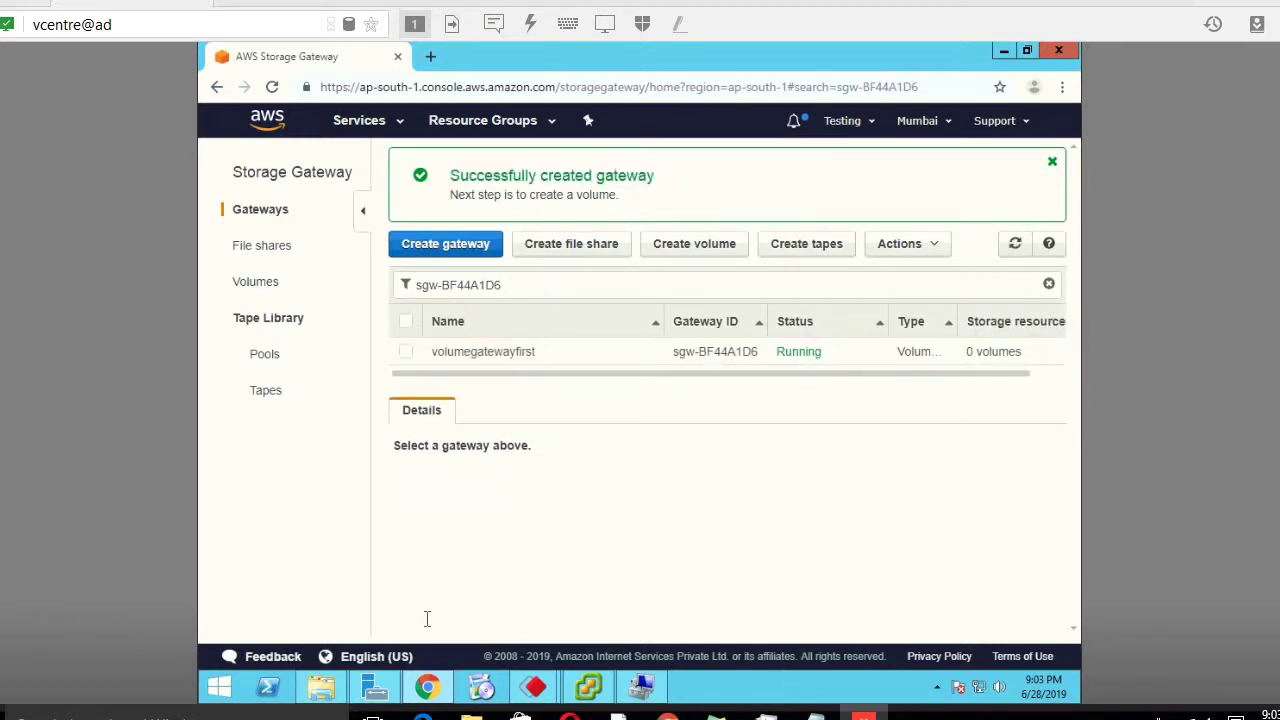
{"action": "left_click", "coordinate": [815, 716]}
{"action": "left_click", "coordinate": [365, 600]}
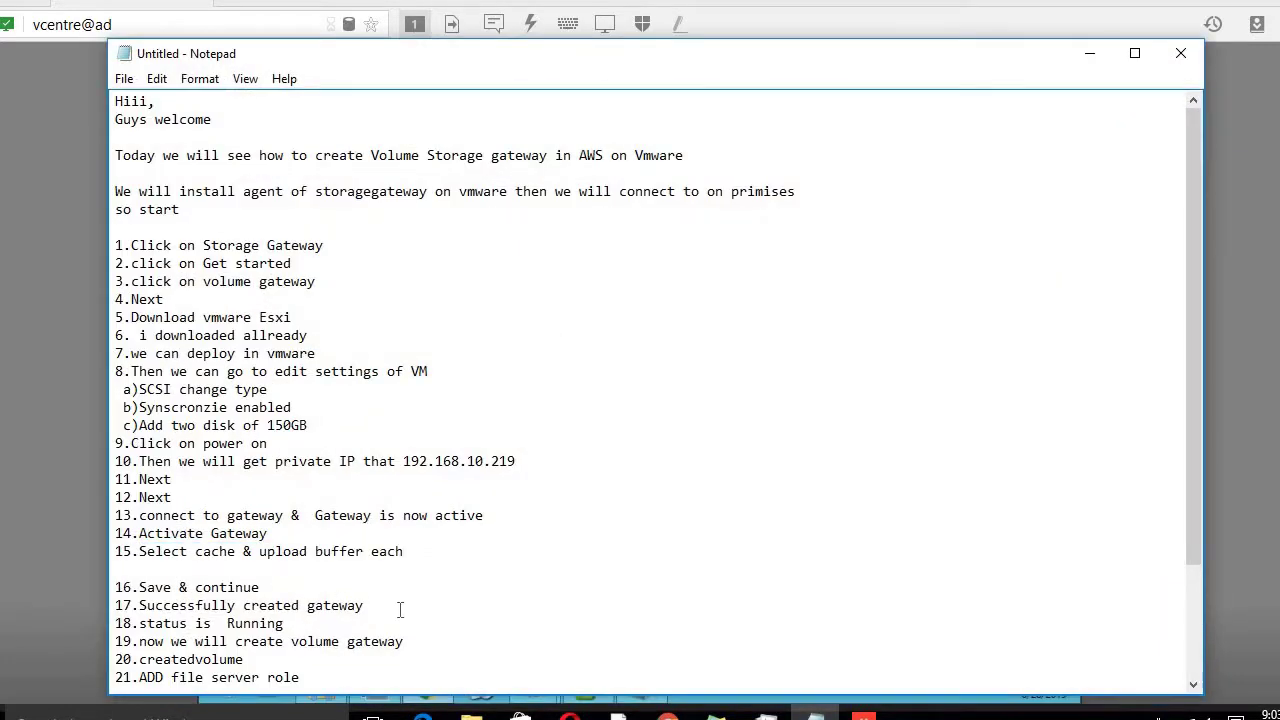
{"action": "left_click", "coordinate": [133, 605], "text": "shift"}
{"action": "left_click", "coordinate": [133, 605]}
{"action": "left_click", "coordinate": [1088, 54]}
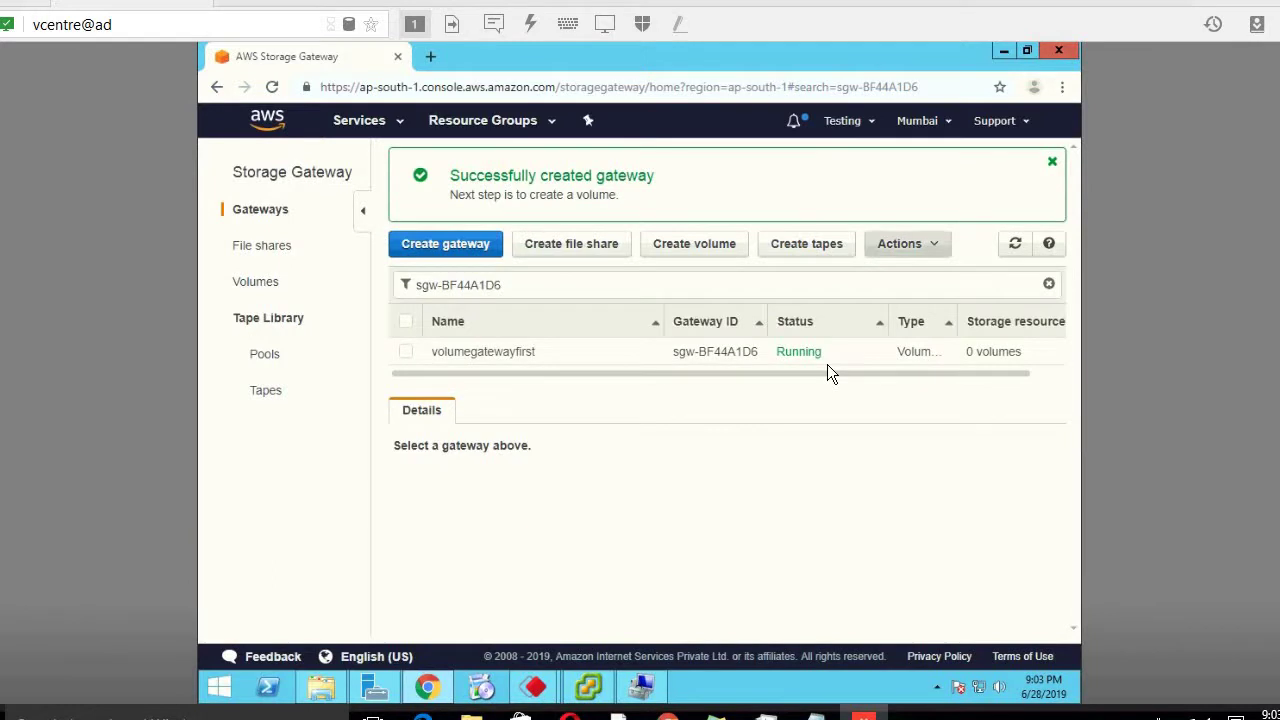
Step: Select the volumegatewayfirst gateway and compare its status with item 18 of the Notepad notes
{"action": "left_click_drag", "start_coordinate": [827, 362], "coordinate": [775, 360]}
{"action": "left_click", "coordinate": [775, 358]}
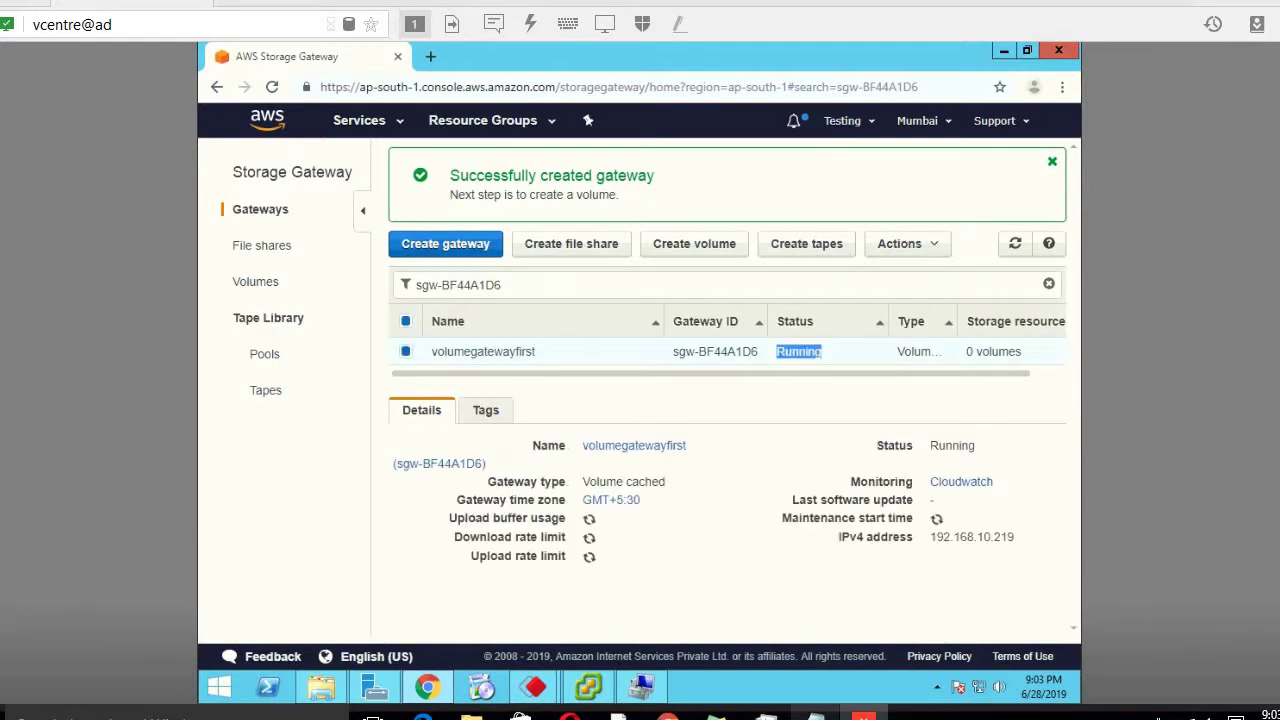
{"action": "left_click", "coordinate": [618, 717]}
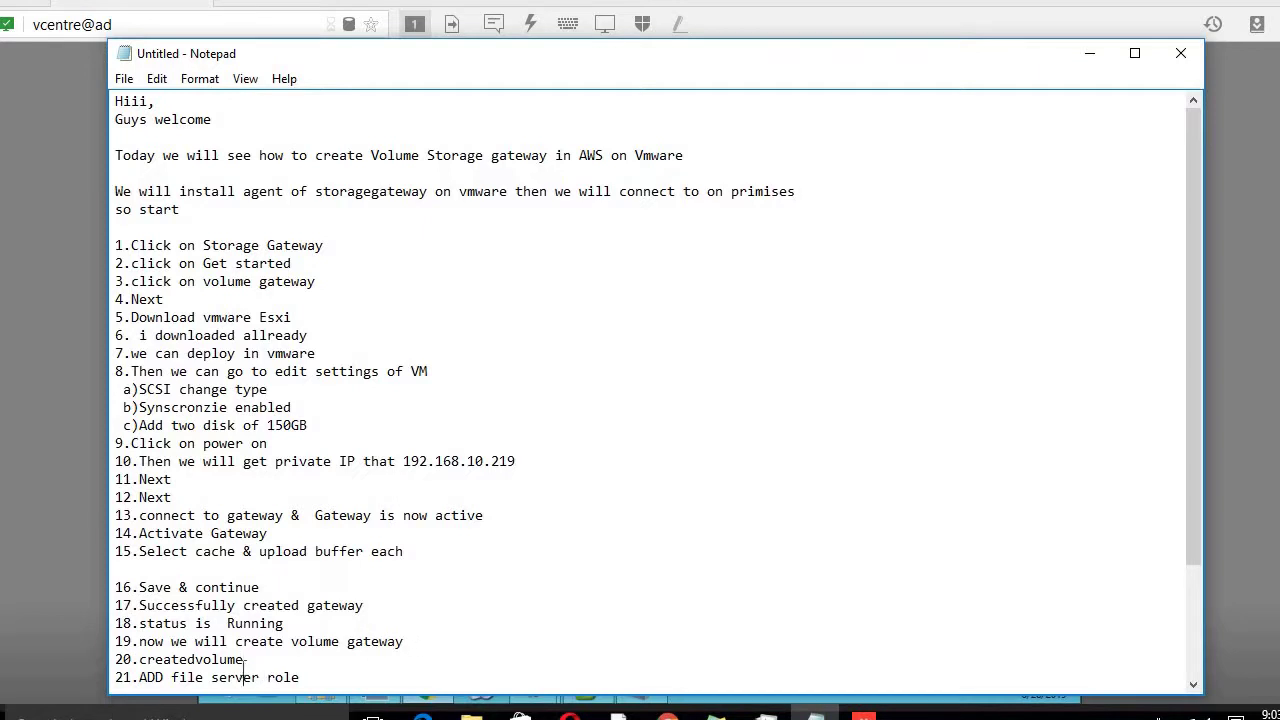
{"action": "left_click_drag", "start_coordinate": [244, 677], "coordinate": [294, 658]}
{"action": "left_click", "coordinate": [286, 623]}
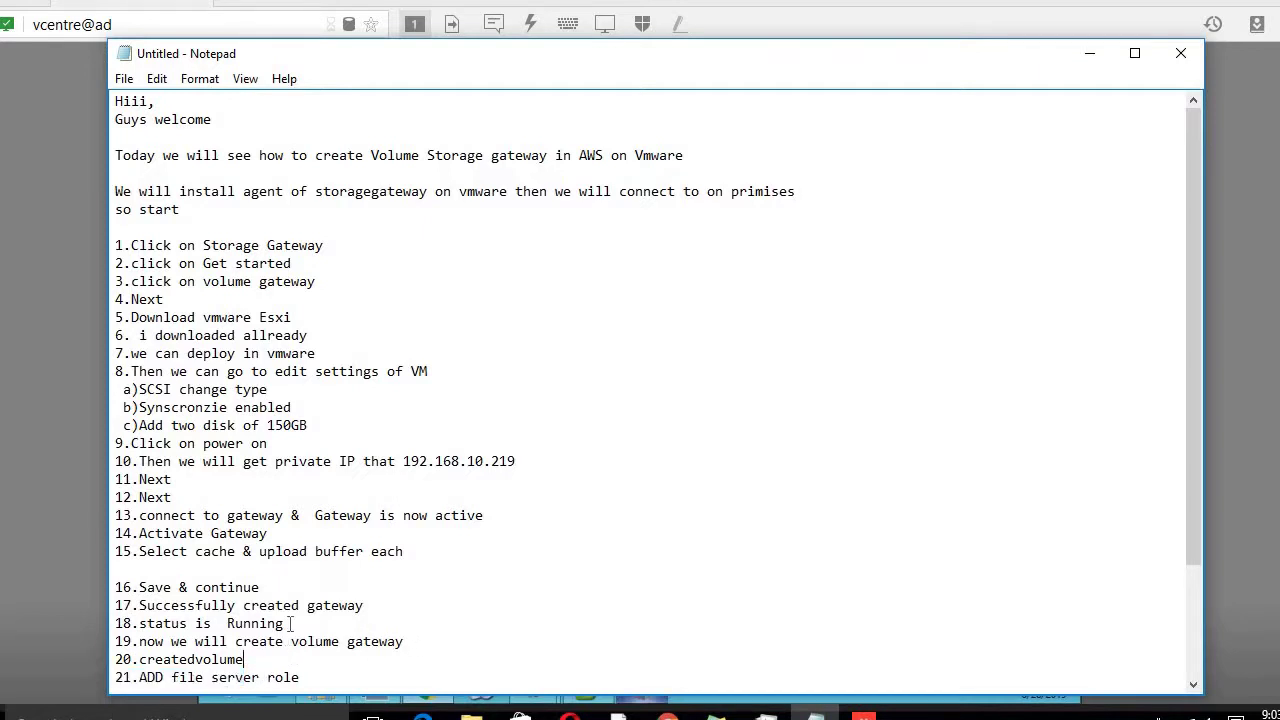
{"action": "left_click", "coordinate": [139, 623], "text": "shift"}
{"action": "left_click", "coordinate": [139, 623]}
Step: Read item 19 of the notes about creating the volume gateway and return to the AWS console
{"action": "left_click_drag", "start_coordinate": [420, 641], "coordinate": [115, 641]}
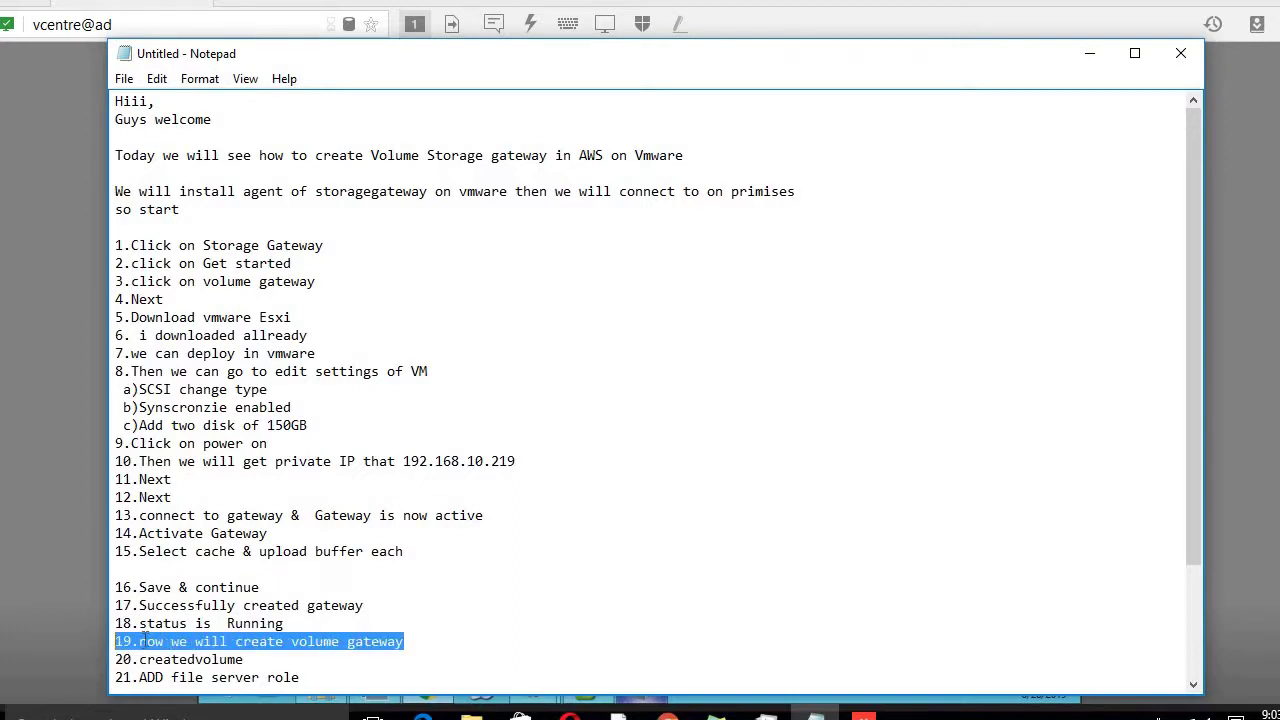
{"action": "left_click", "coordinate": [145, 641]}
{"action": "left_click", "coordinate": [363, 641], "text": "shift"}
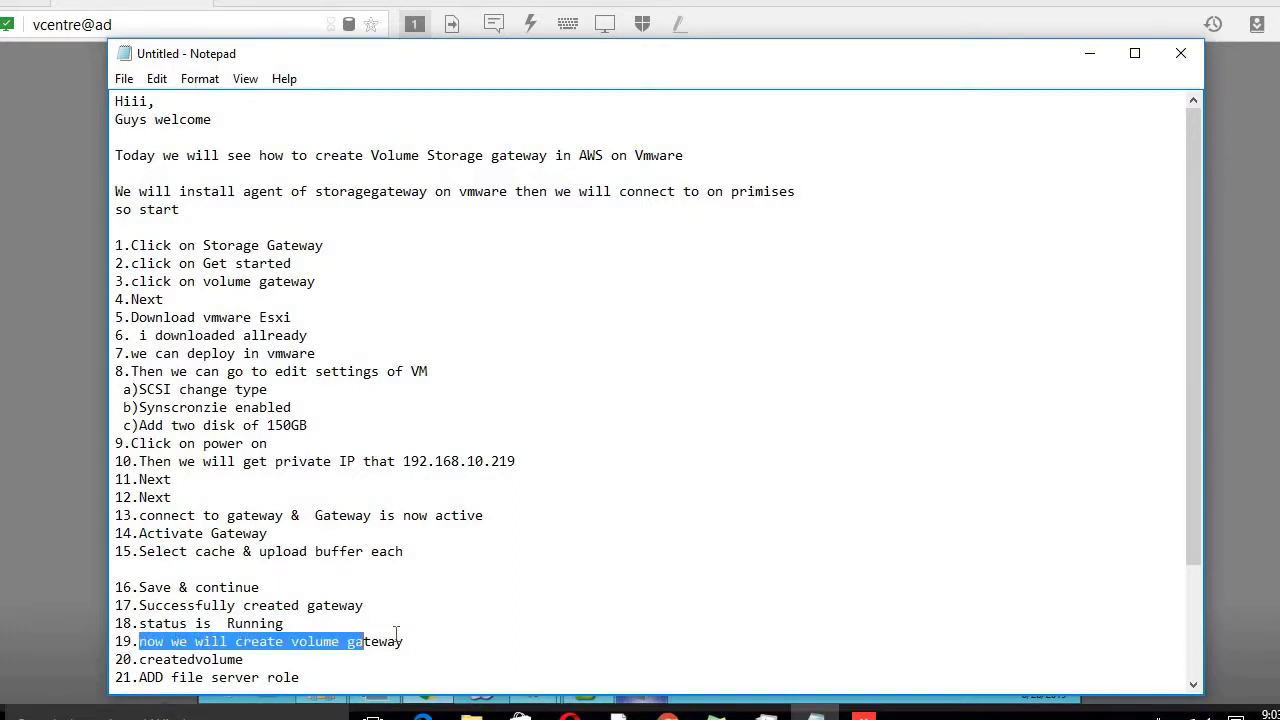
{"action": "left_click", "coordinate": [398, 637], "text": "shift"}
{"action": "left_click", "coordinate": [398, 637]}
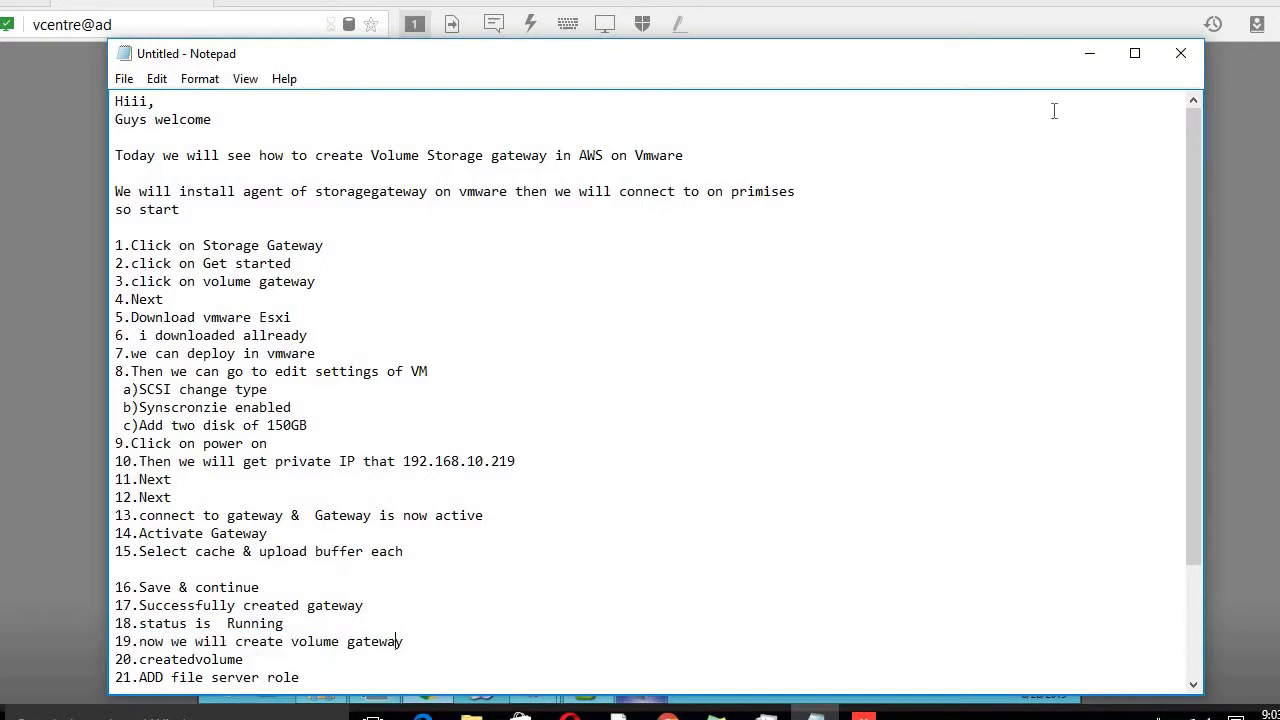
{"action": "left_click", "coordinate": [1085, 55]}
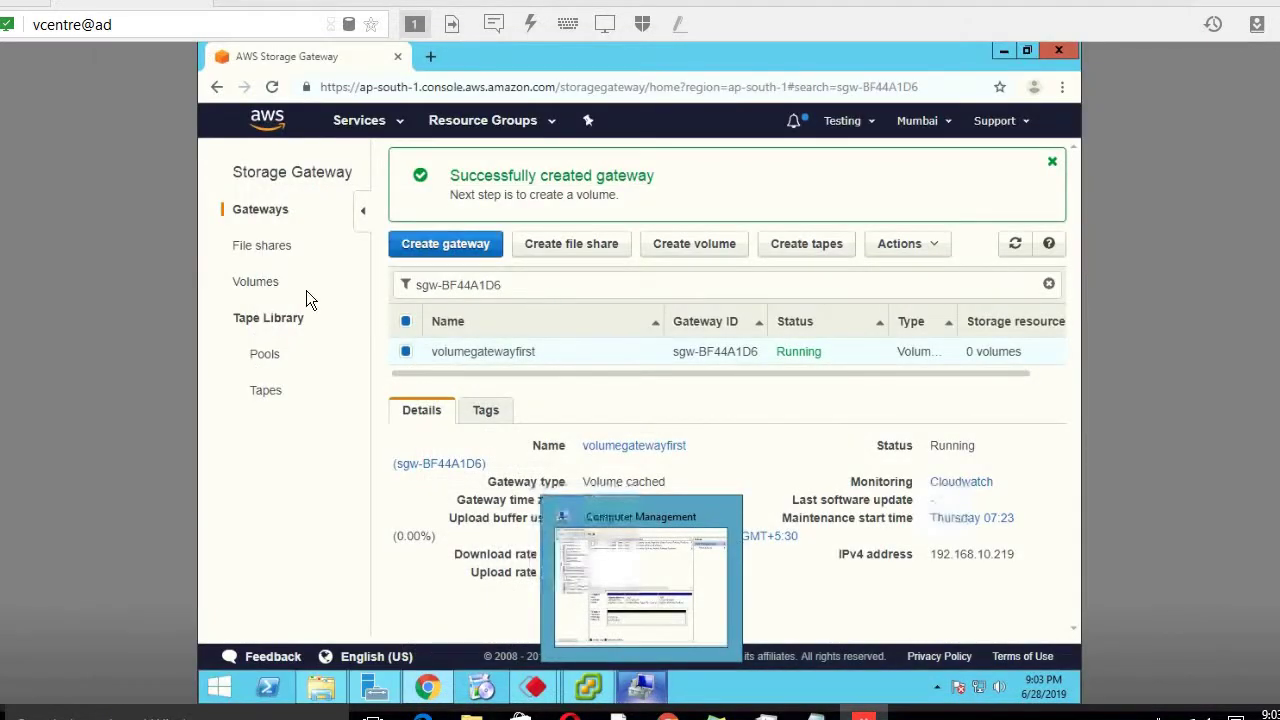
Step: Start creating a volume on the volumegatewayfirst gateway and set its capacity to 100 GiB
{"action": "left_click", "coordinate": [697, 254]}
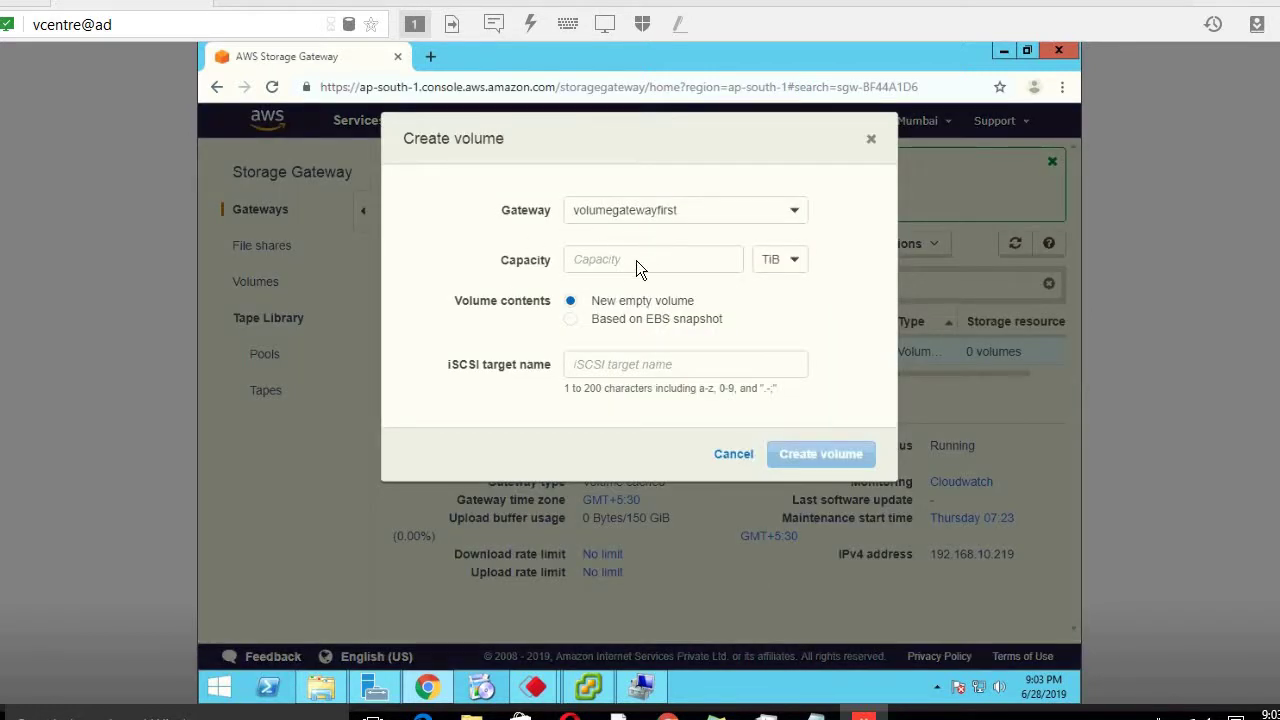
{"action": "left_click", "coordinate": [637, 260]}
{"action": "type", "text": "100"}
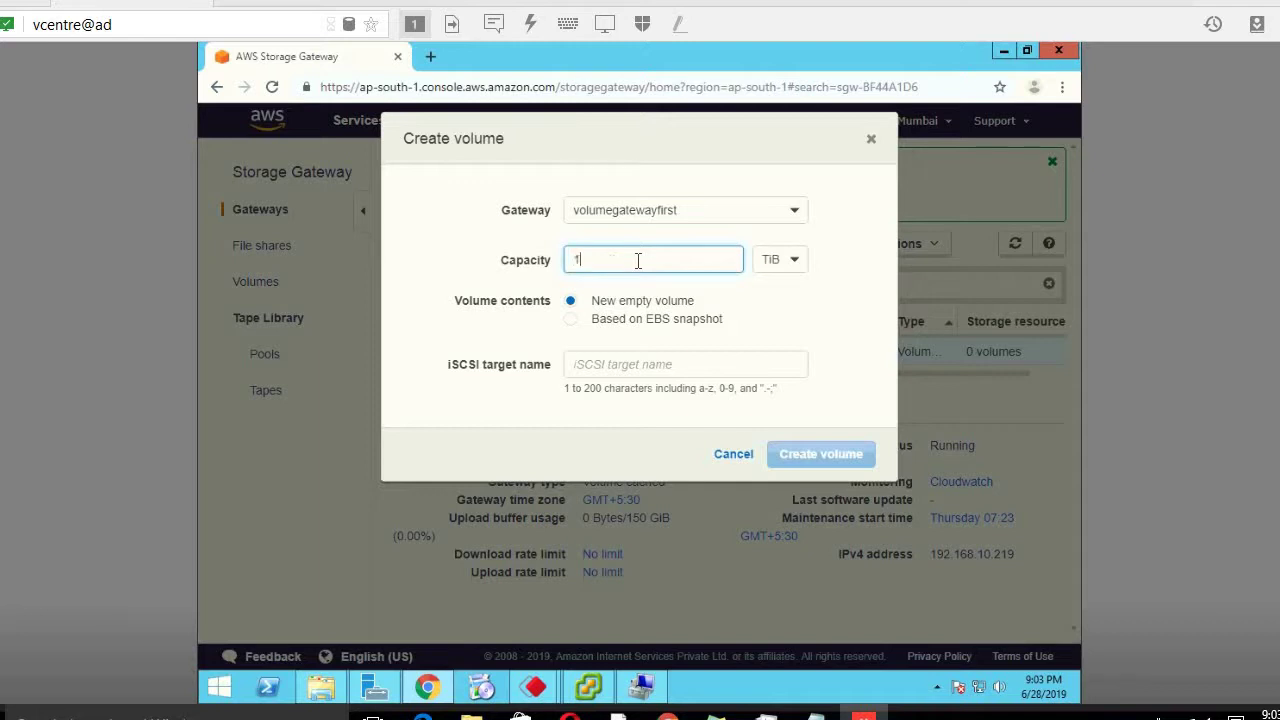
{"action": "left_click", "coordinate": [775, 266]}
{"action": "left_click", "coordinate": [776, 311]}
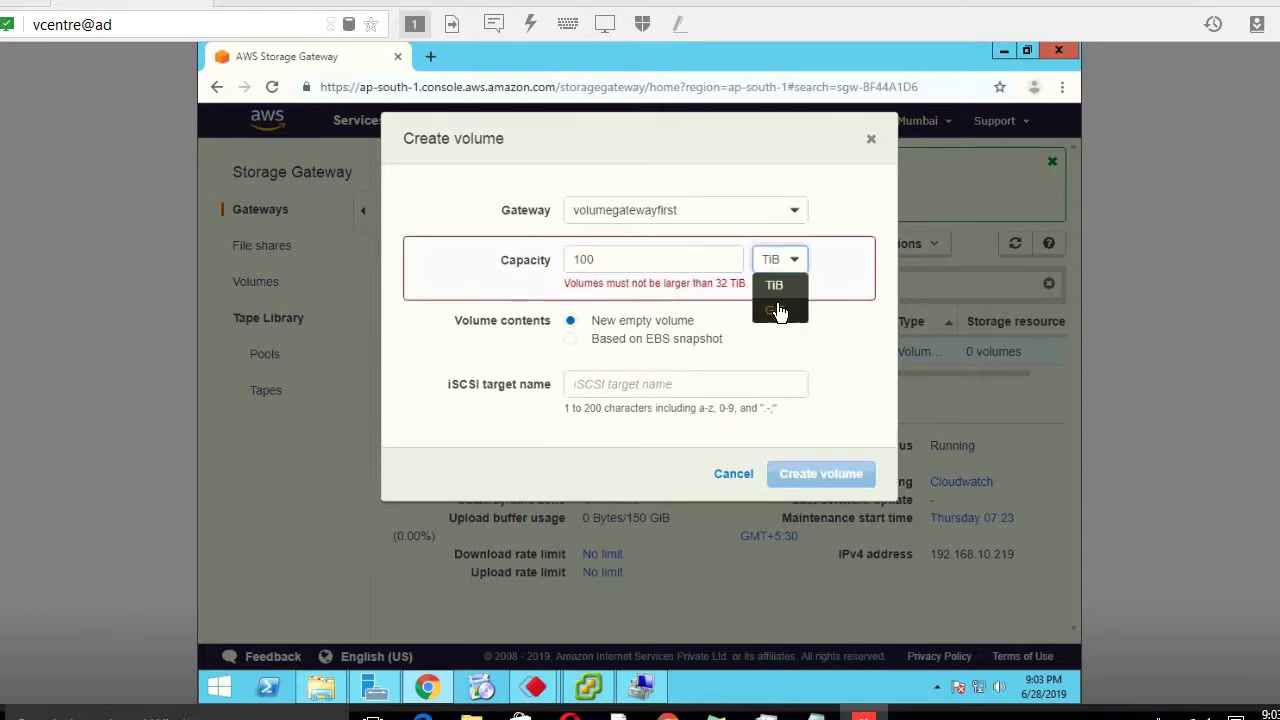
{"action": "left_click", "coordinate": [610, 260]}
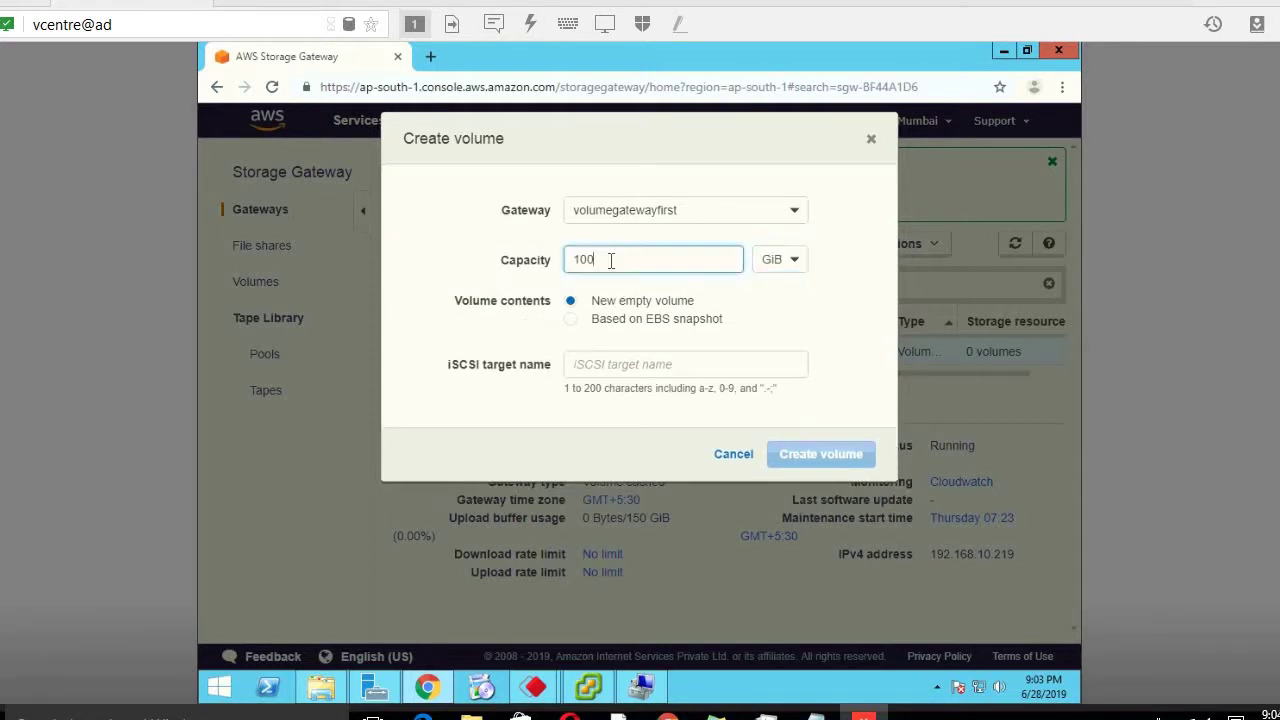
Step: Enter 100gbfoler as the iSCSI target name, create the new empty volume and skip CHAP authentication
{"action": "left_click", "coordinate": [616, 362]}
{"action": "type", "text": "1"}
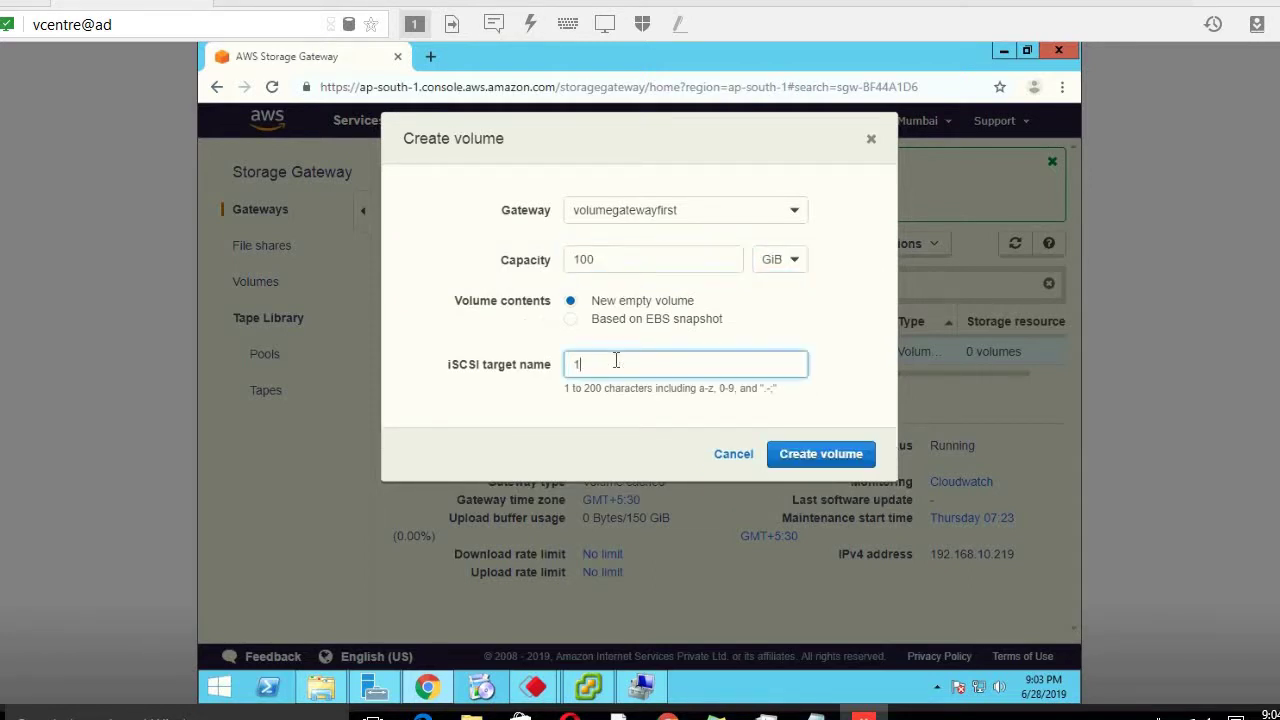
{"action": "type", "text": "00gbfoler"}
{"action": "left_click", "coordinate": [810, 455]}
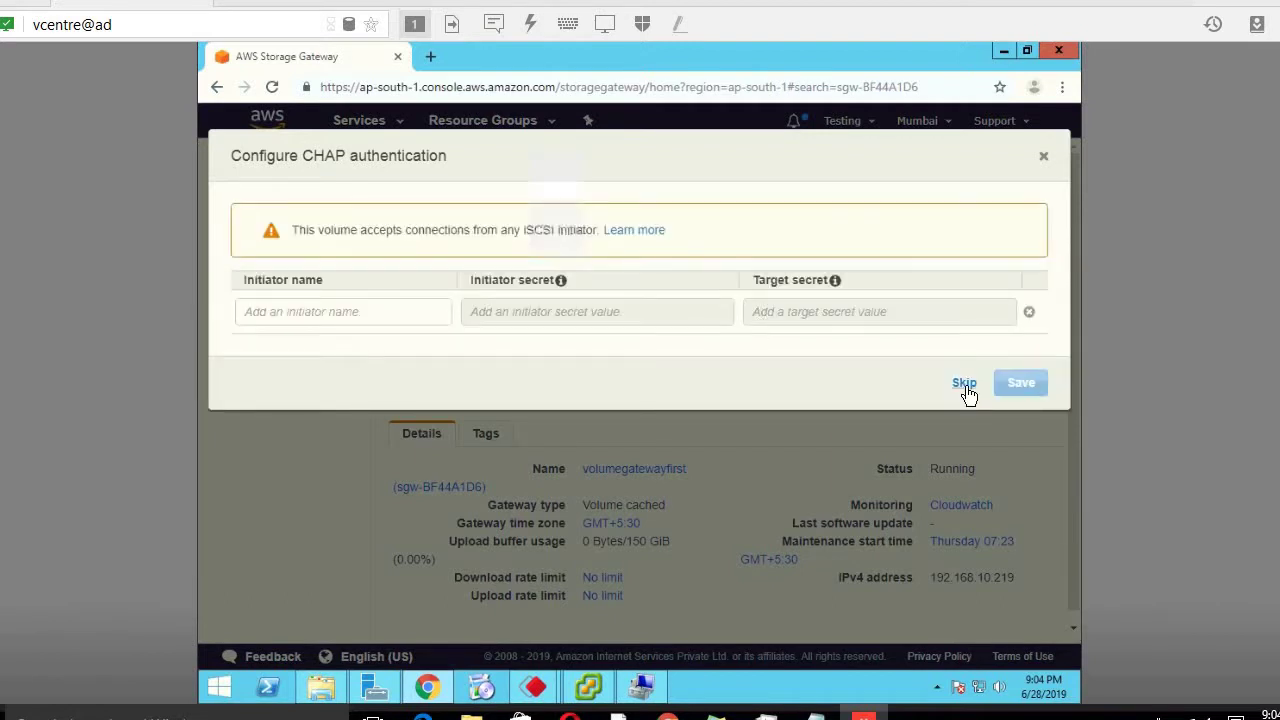
{"action": "left_click", "coordinate": [964, 384]}
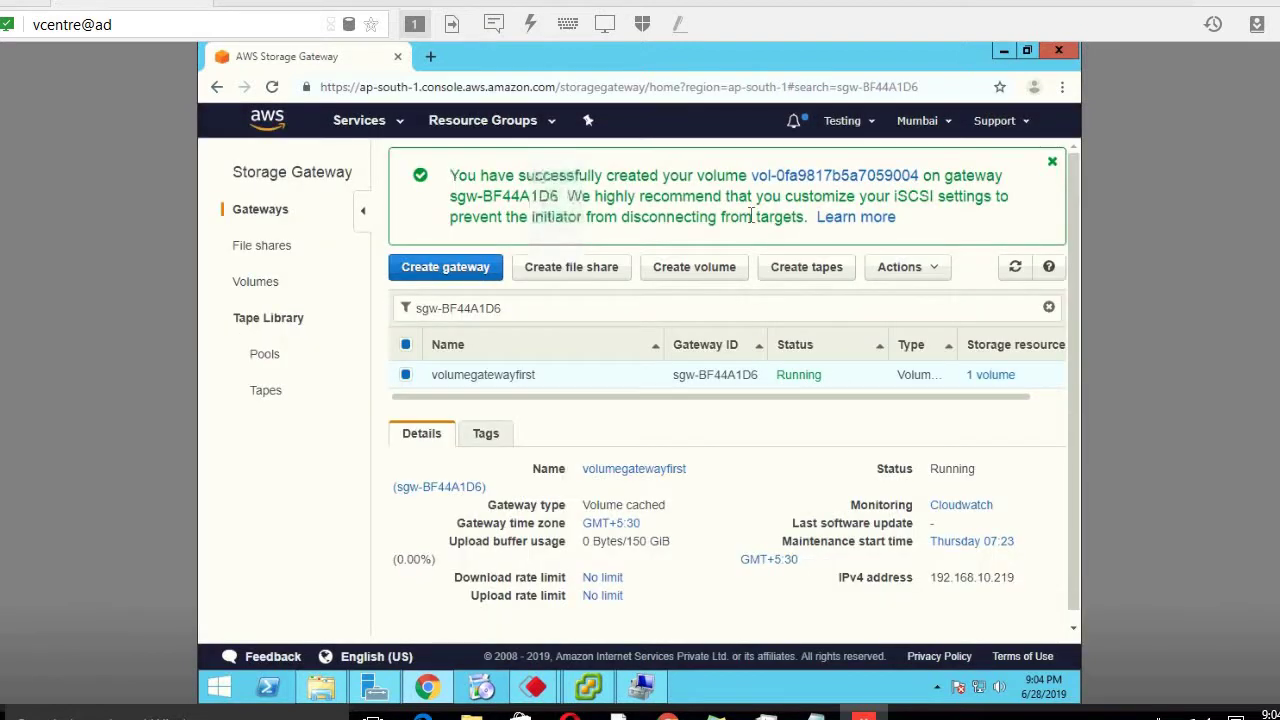
Step: Highlight the volume creation message, switch to the Notepad notes and add item number 22 at the end of the list
{"action": "left_click_drag", "start_coordinate": [451, 172], "coordinate": [799, 218]}
{"action": "left_click", "coordinate": [815, 718]}
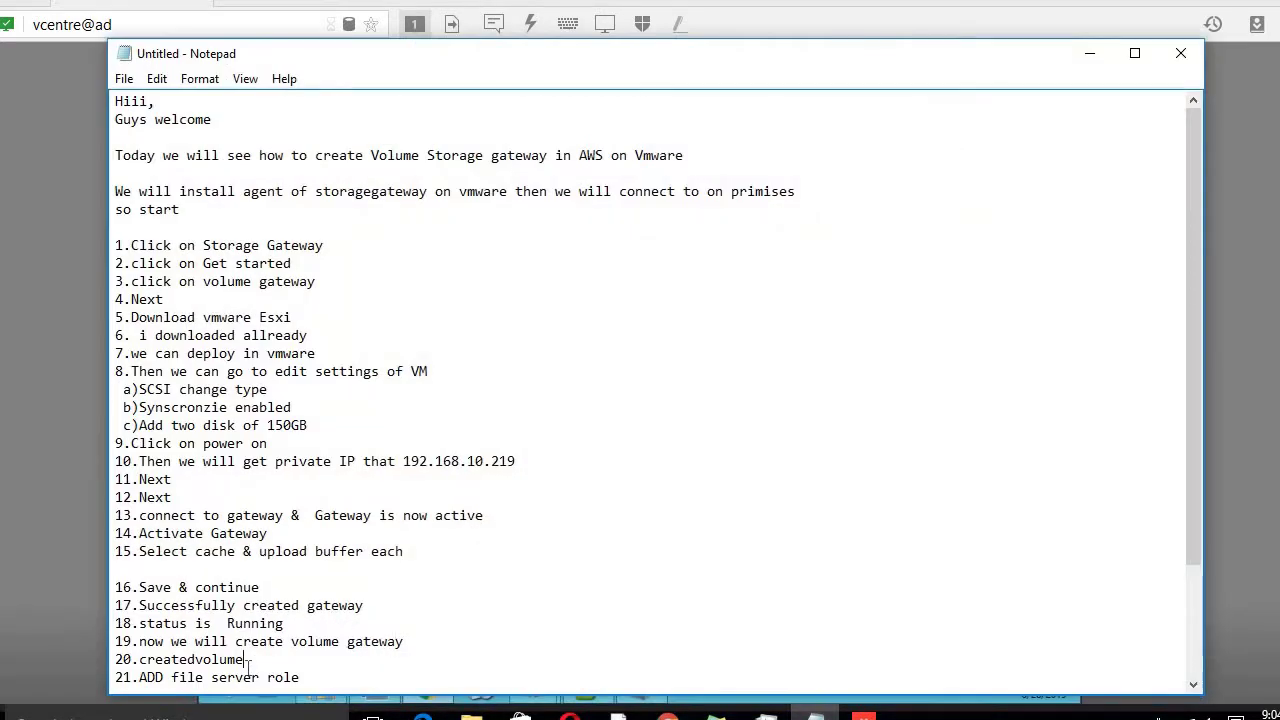
{"action": "key", "text": "ctrl+End"}
{"action": "key", "text": "Return"}
{"action": "type", "text": "22."}
{"action": "scroll", "coordinate": [280, 665], "scroll_direction": "down", "scroll_amount": 1}
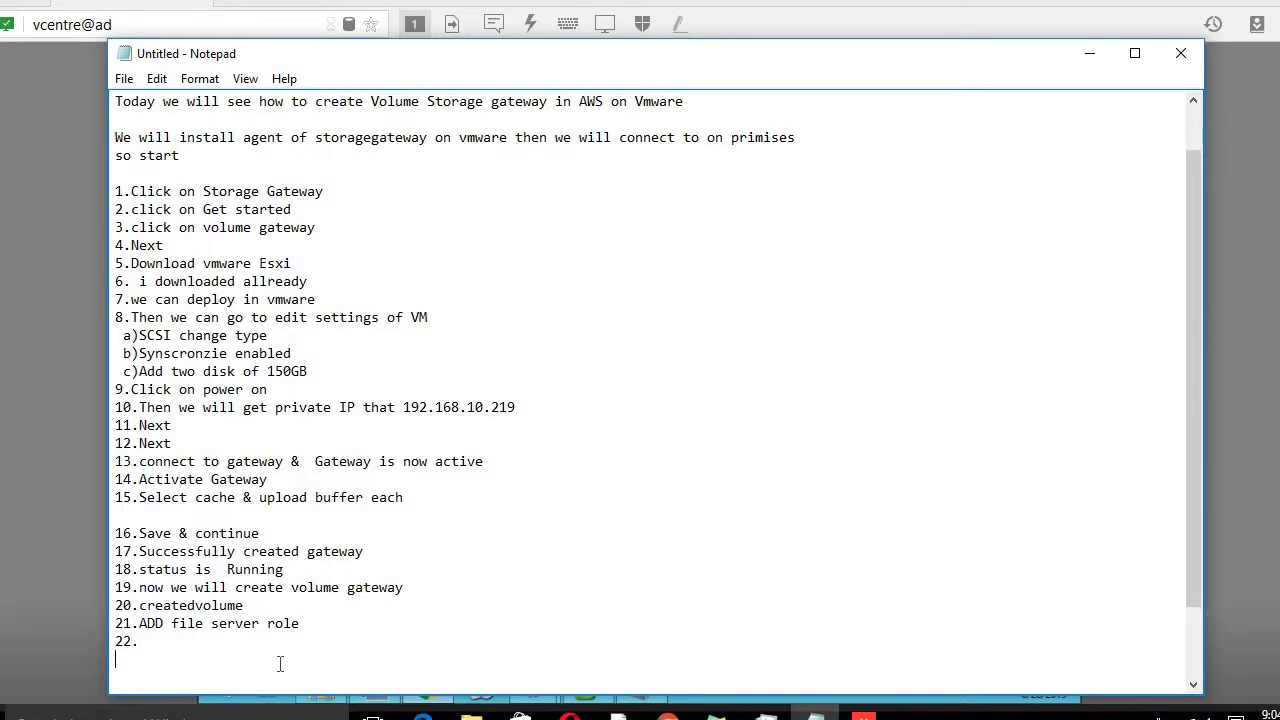
Step: Correct item 20 of the notes to "created volume" and return to the AWS console
{"action": "key", "text": "Up"}
{"action": "key", "text": "Up"}
{"action": "key", "text": "Up"}
{"action": "key", "text": "Up"}
{"action": "key", "text": "Up"}
{"action": "key", "text": "Down"}
{"action": "key", "text": "shift+Right"}
{"action": "key", "text": "shift+Right"}
{"action": "key", "text": "shift+Right"}
{"action": "key", "text": "shift+Right"}
{"action": "key", "text": "shift+Right"}
{"action": "key", "text": "shift+Right"}
{"action": "key", "text": "shift+Right"}
{"action": "key", "text": "shift+Right"}
{"action": "key", "text": "shift+Right"}
{"action": "key", "text": "shift+Right"}
{"action": "key", "text": "shift+Right"}
{"action": "key", "text": "shift+Right"}
{"action": "key", "text": "shift+Right"}
{"action": "key", "text": "shift+Right"}
{"action": "key", "text": "shift+Right"}
{"action": "key", "text": "shift+Right"}
{"action": "key", "text": "shift+Right"}
{"action": "key", "text": "shift+Right"}
{"action": "key", "text": "shift+Right"}
{"action": "key", "text": "shift+Right"}
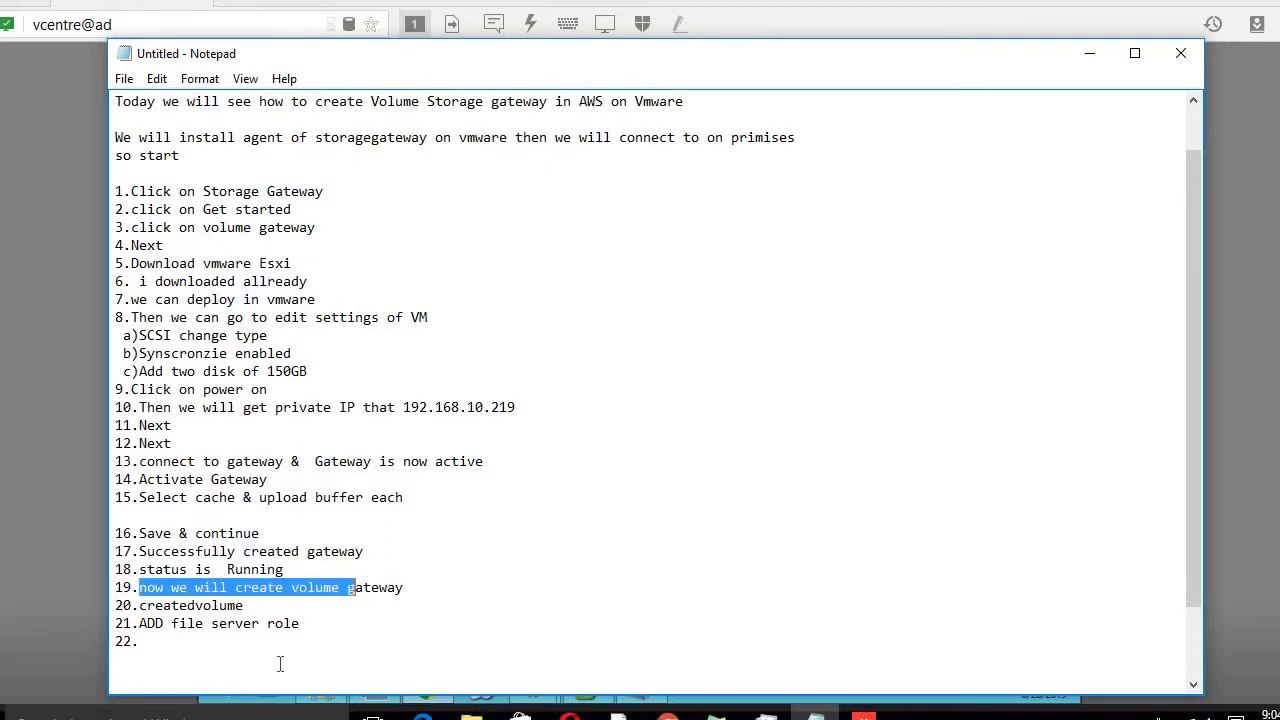
{"action": "key", "text": "Down"}
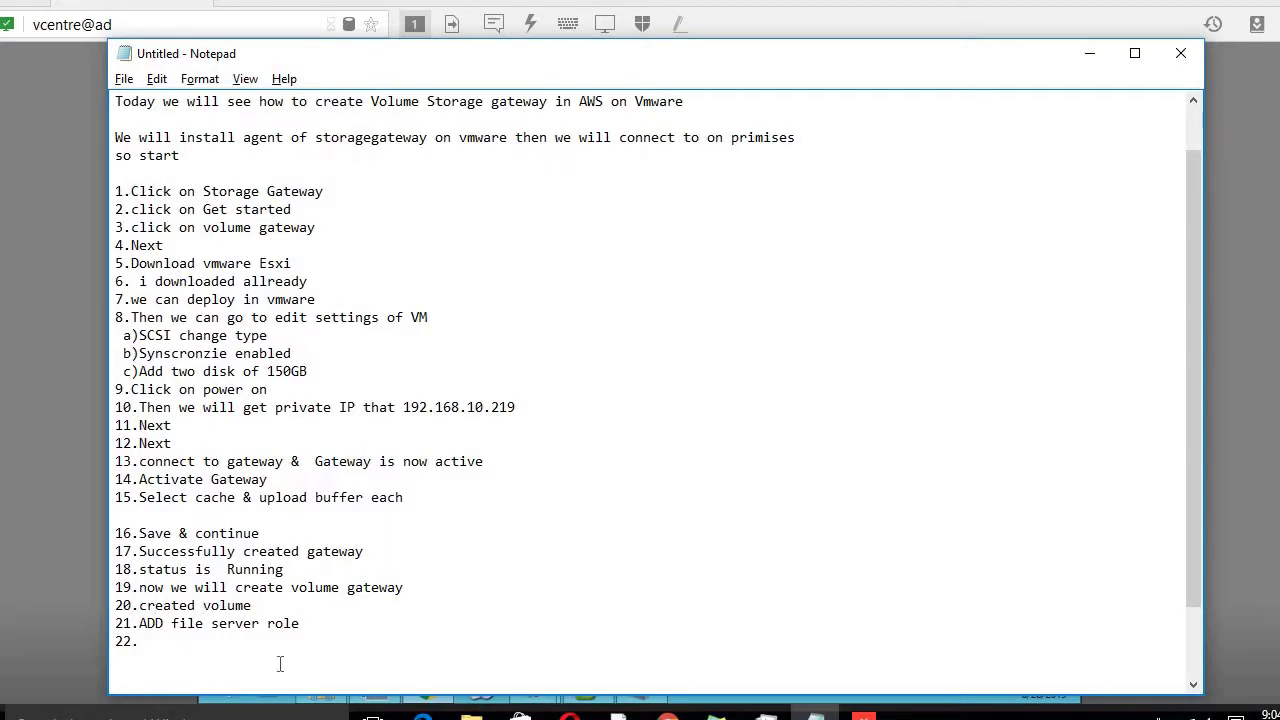
{"action": "key", "text": "alt+Tab"}
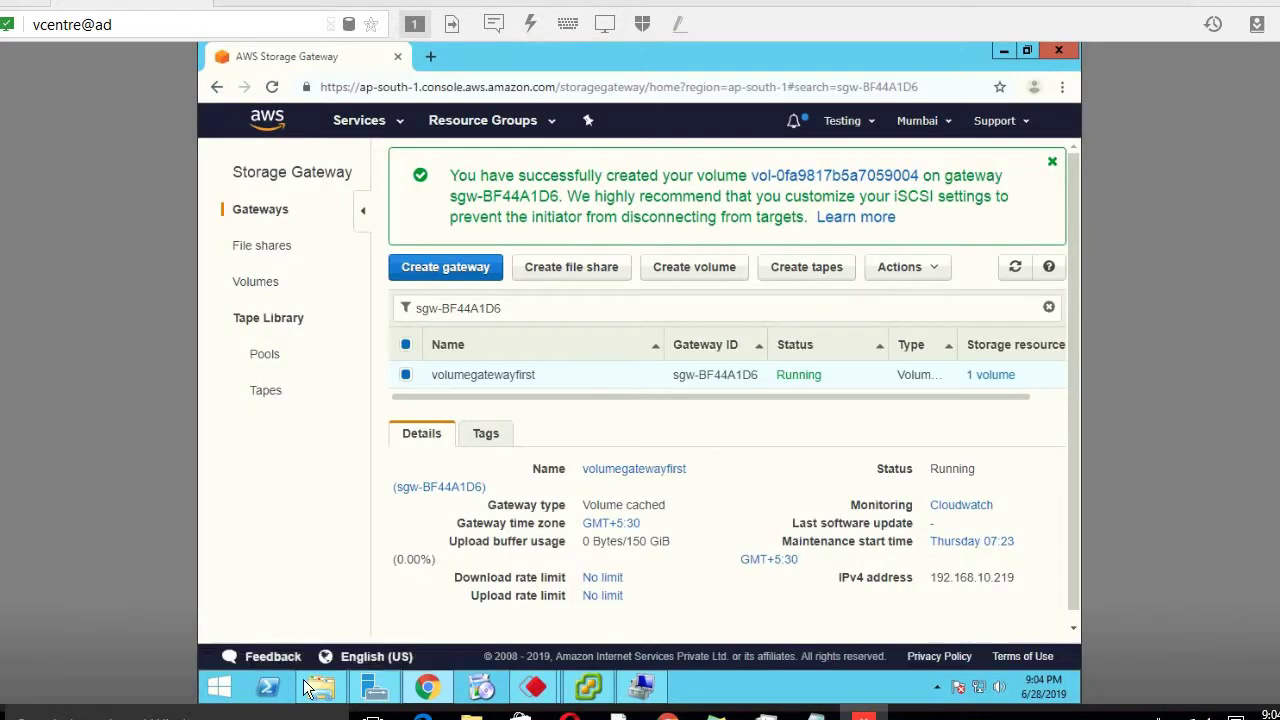
Step: Switch to Server Manager, examine the discovered new100gb target in the iSCSI Initiator properties, and close the dialog
{"action": "left_click", "coordinate": [386, 689]}
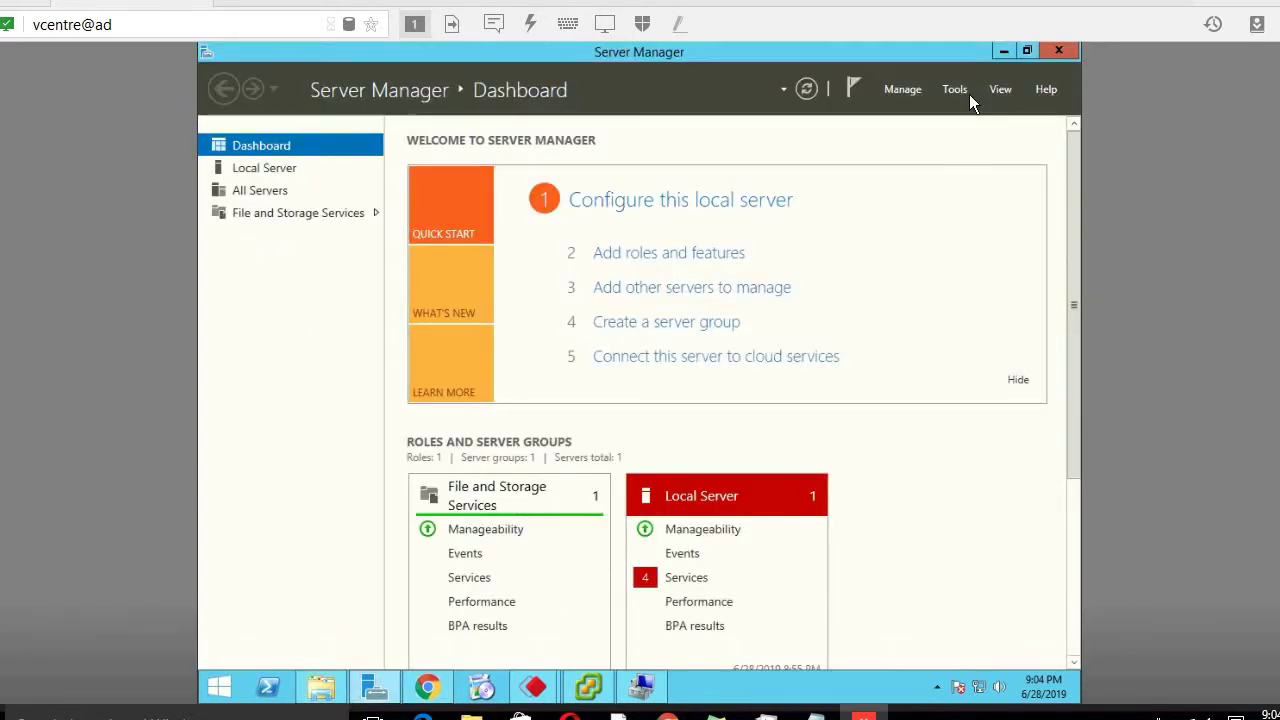
{"action": "left_click", "coordinate": [969, 93]}
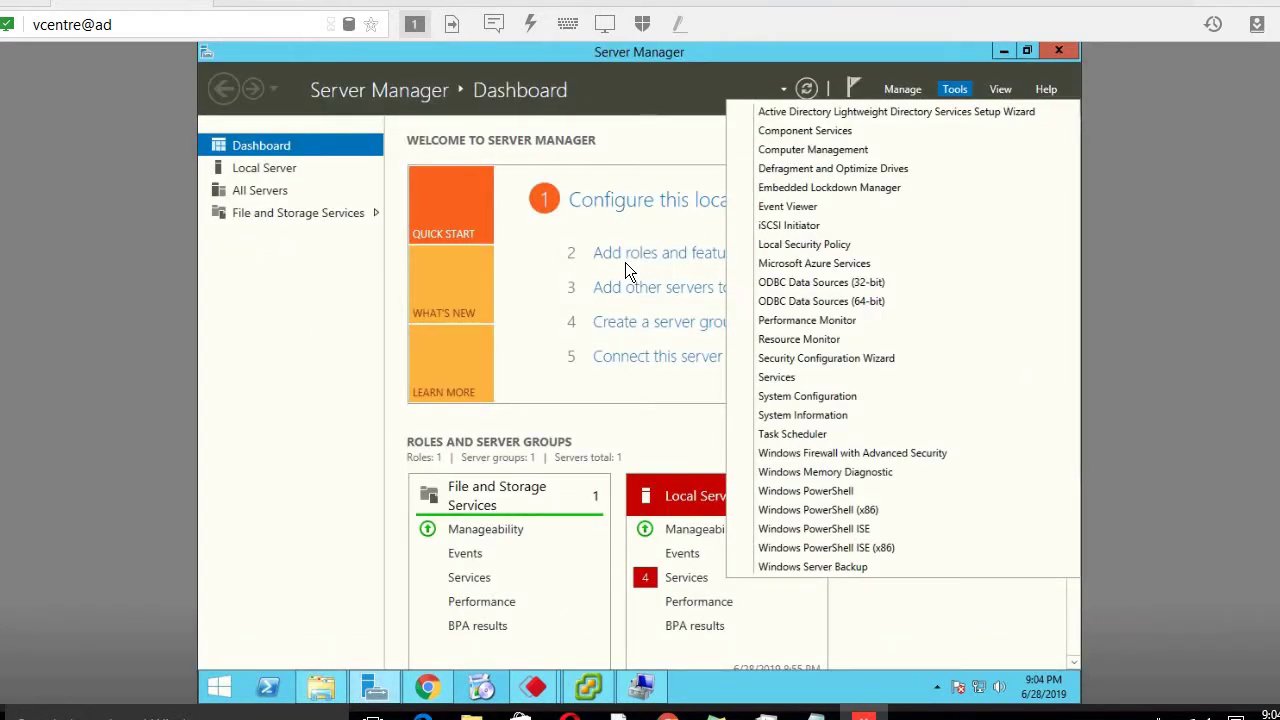
{"action": "left_click", "coordinate": [817, 230]}
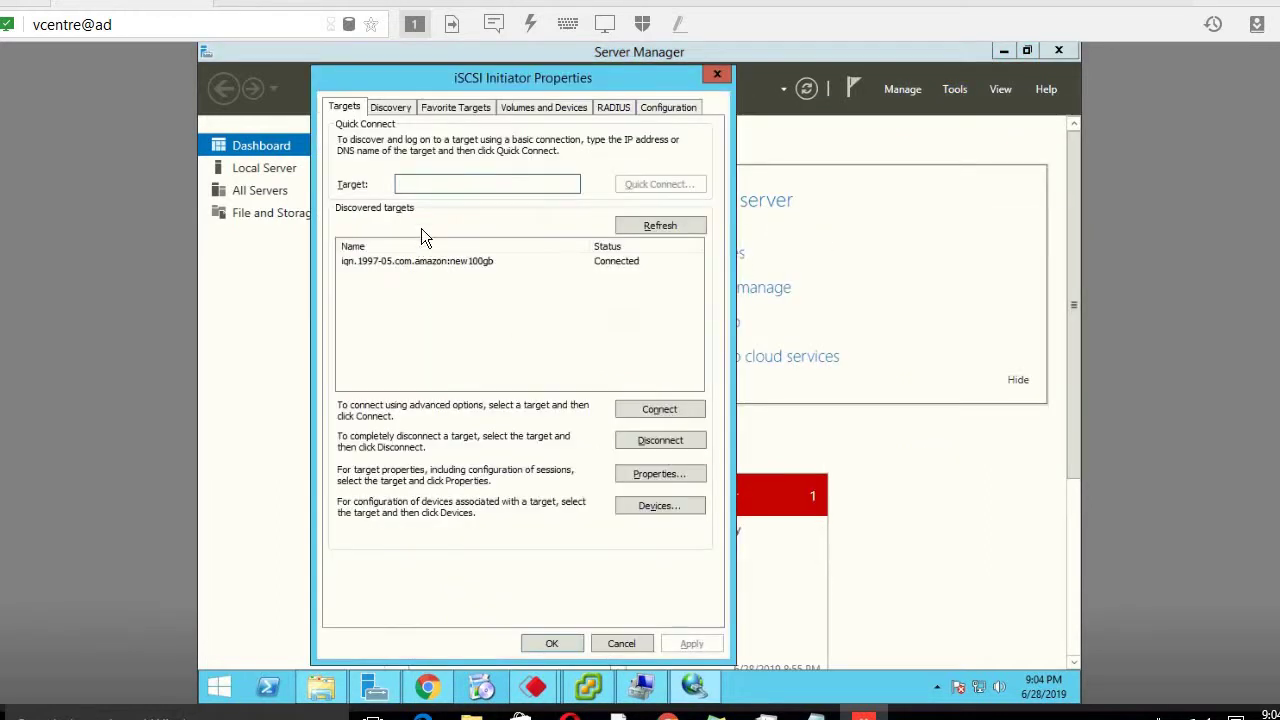
{"action": "left_click", "coordinate": [473, 264]}
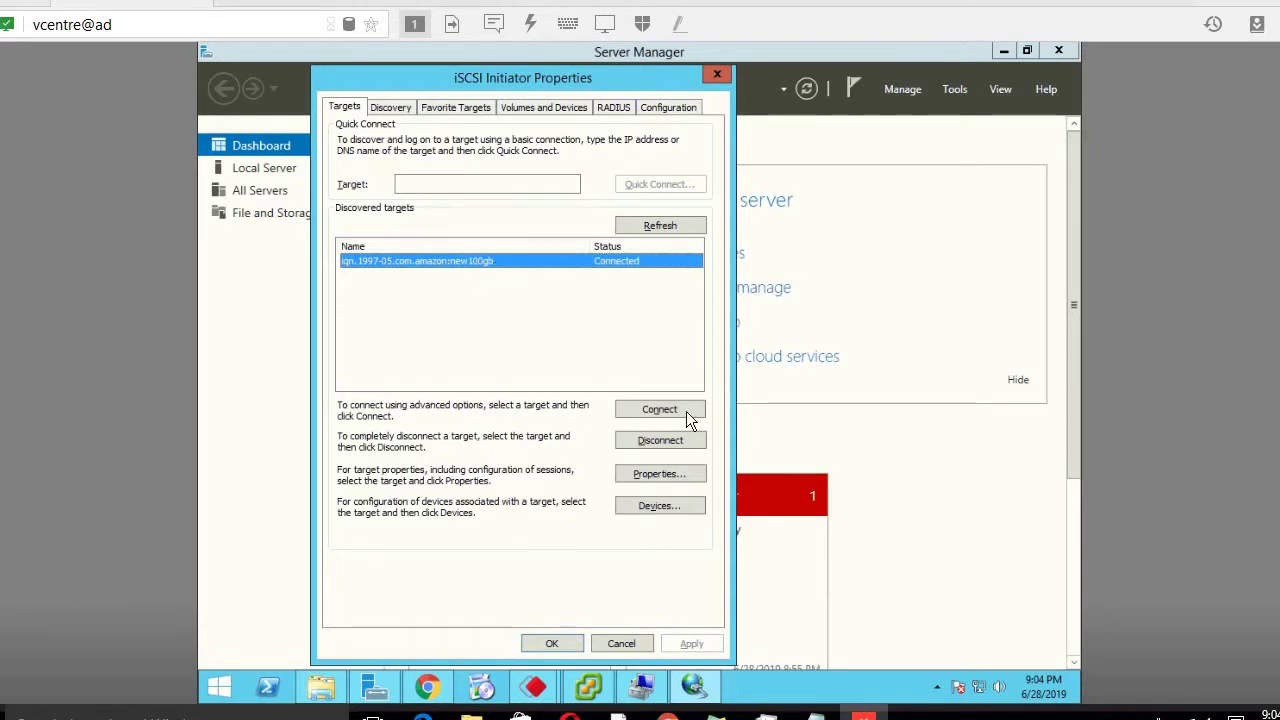
{"action": "left_click", "coordinate": [717, 74]}
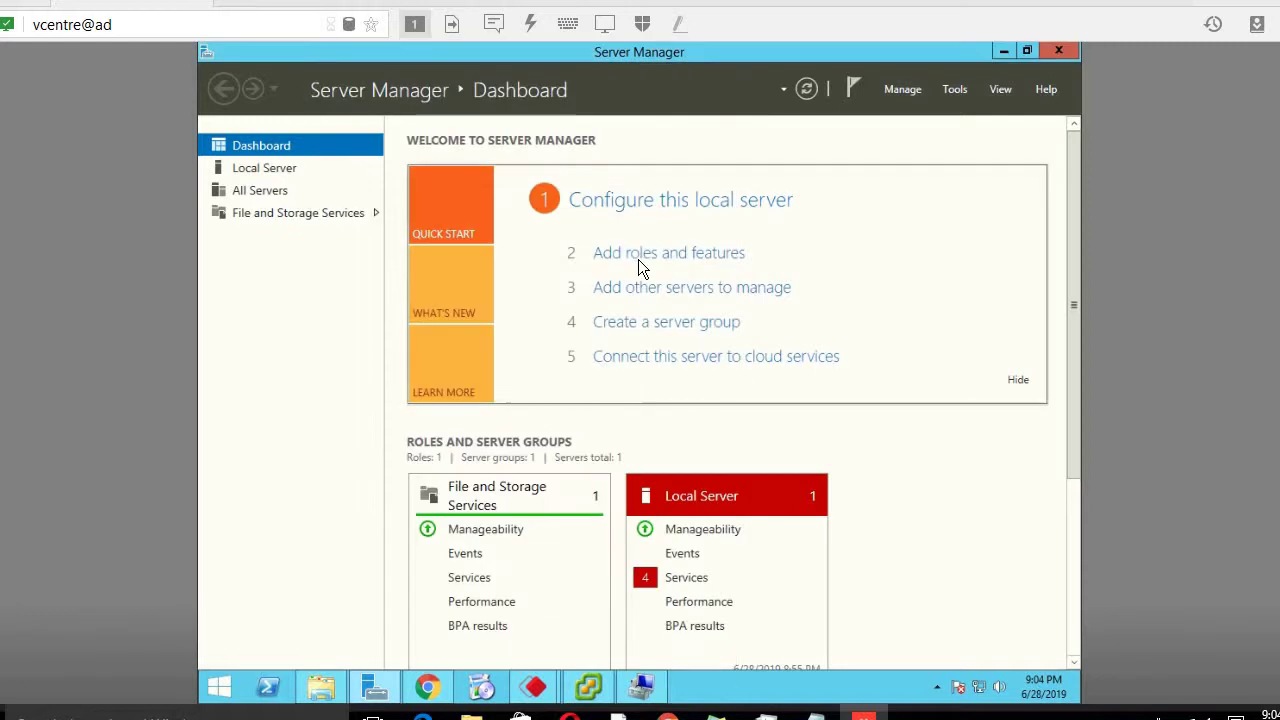
Step: Start the Add Roles and Features wizard for the Vcentre server and advance to the feature selection
{"action": "left_click", "coordinate": [641, 262]}
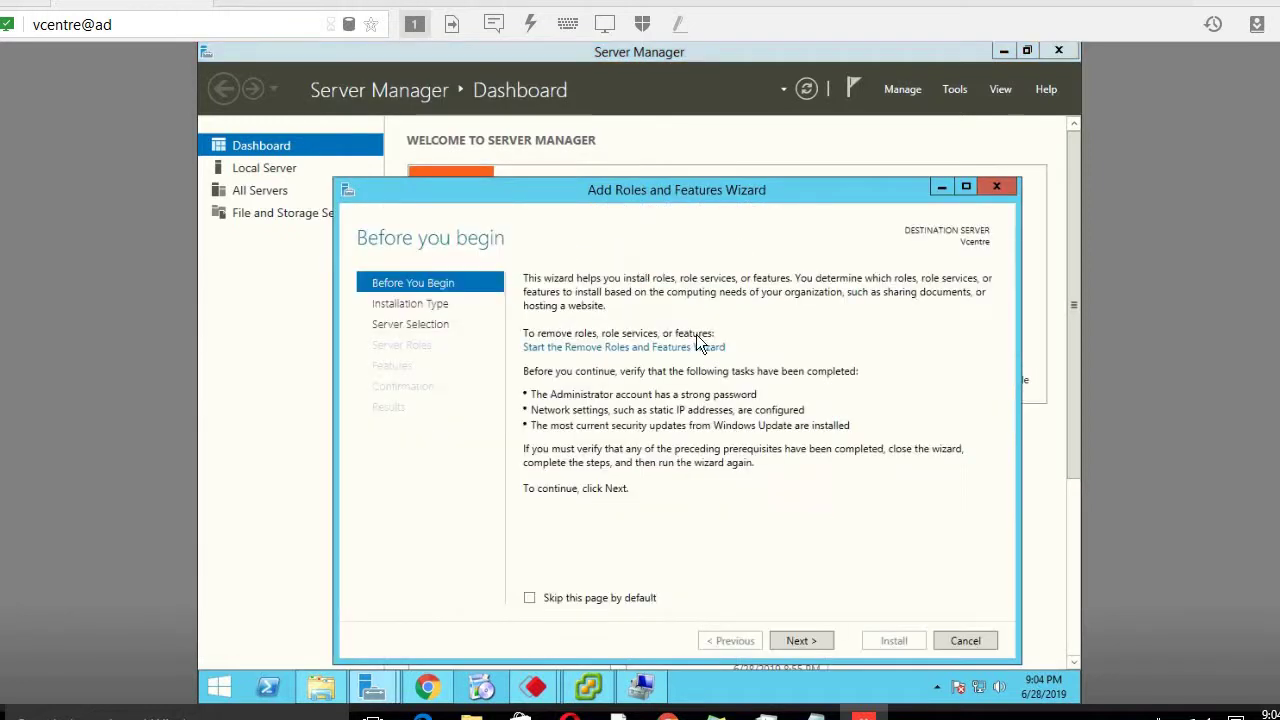
{"action": "left_click", "coordinate": [806, 642]}
{"action": "left_click", "coordinate": [806, 642]}
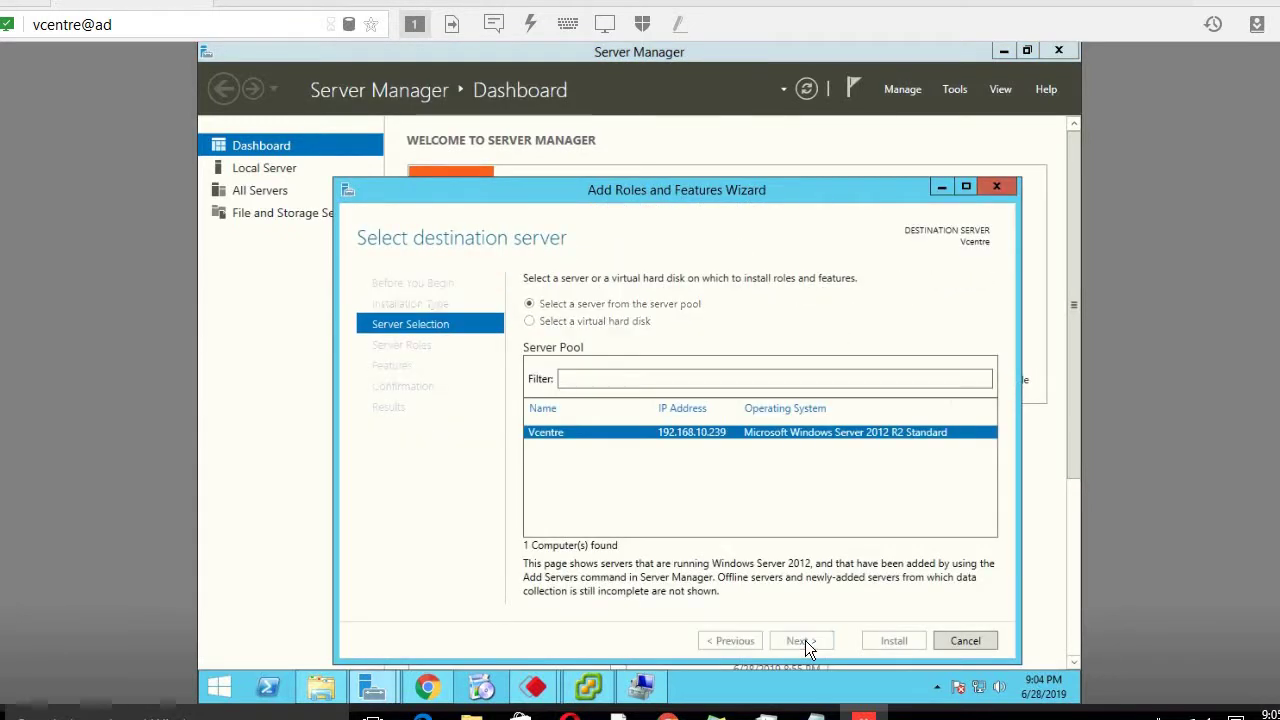
{"action": "left_click", "coordinate": [805, 640]}
{"action": "left_click", "coordinate": [805, 640]}
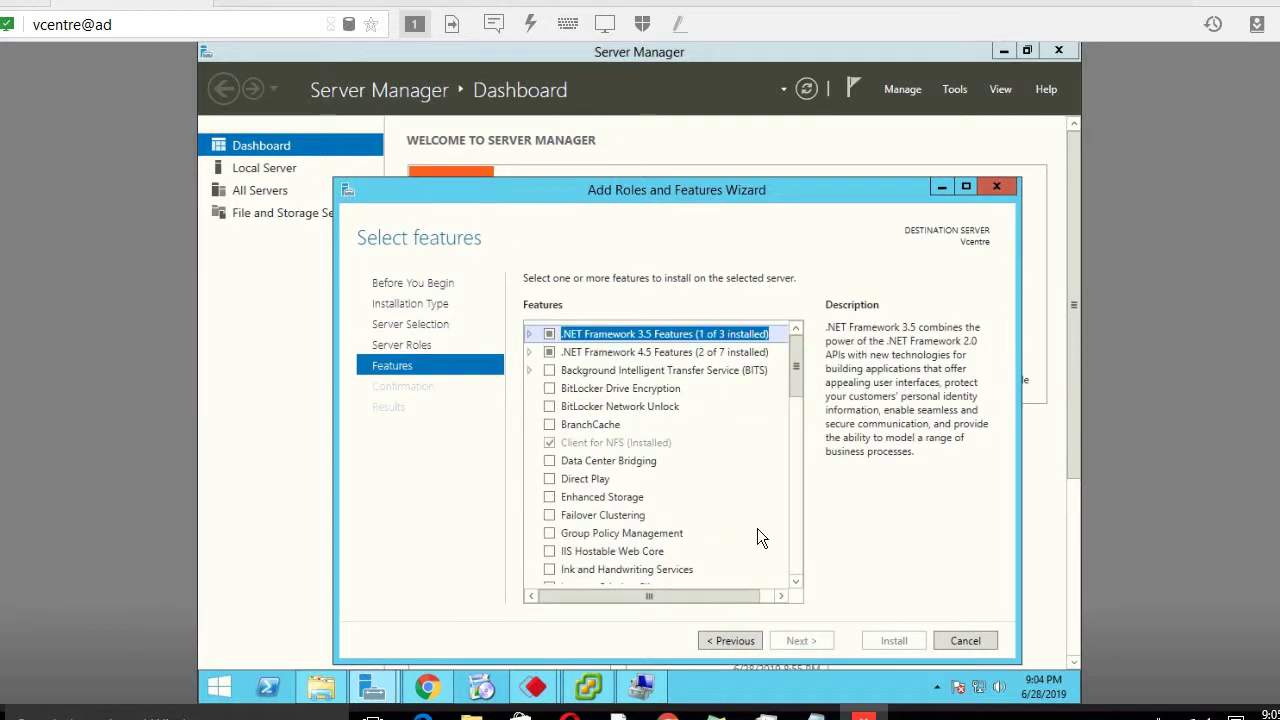
Step: Look through the list of installable features and check the entry for Client for NFS
{"action": "left_click", "coordinate": [798, 502]}
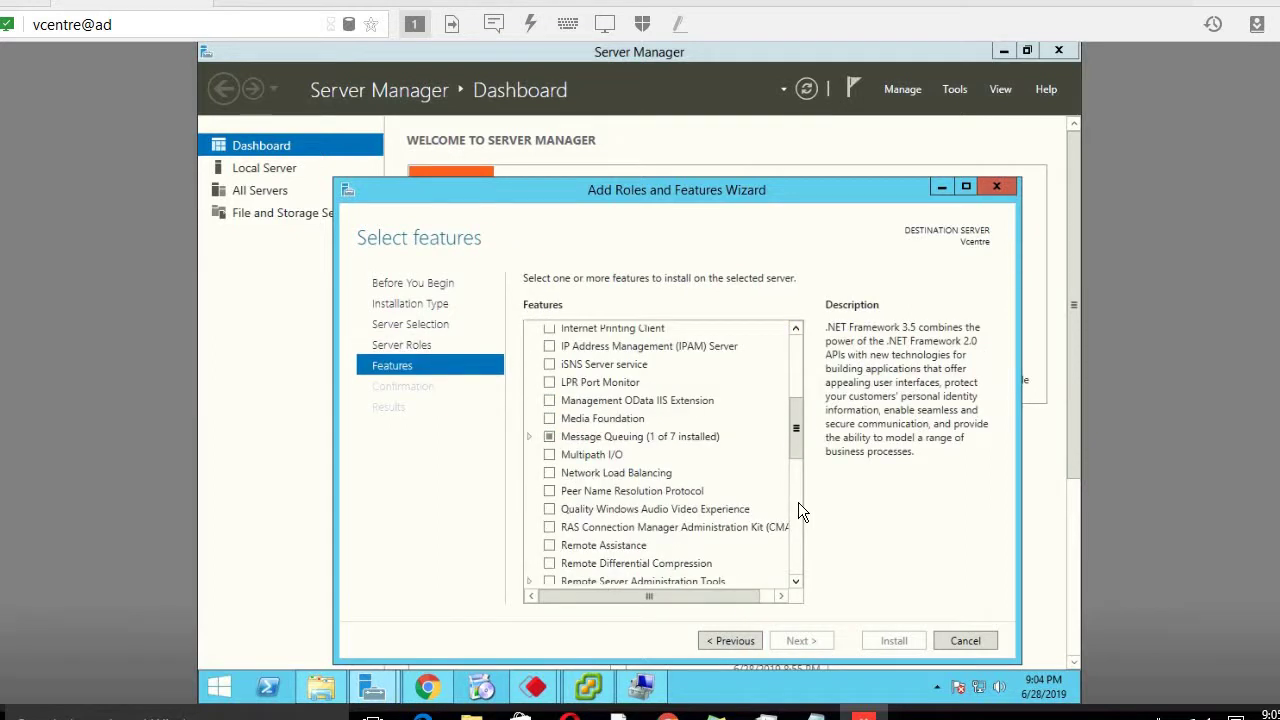
{"action": "left_click", "coordinate": [798, 502]}
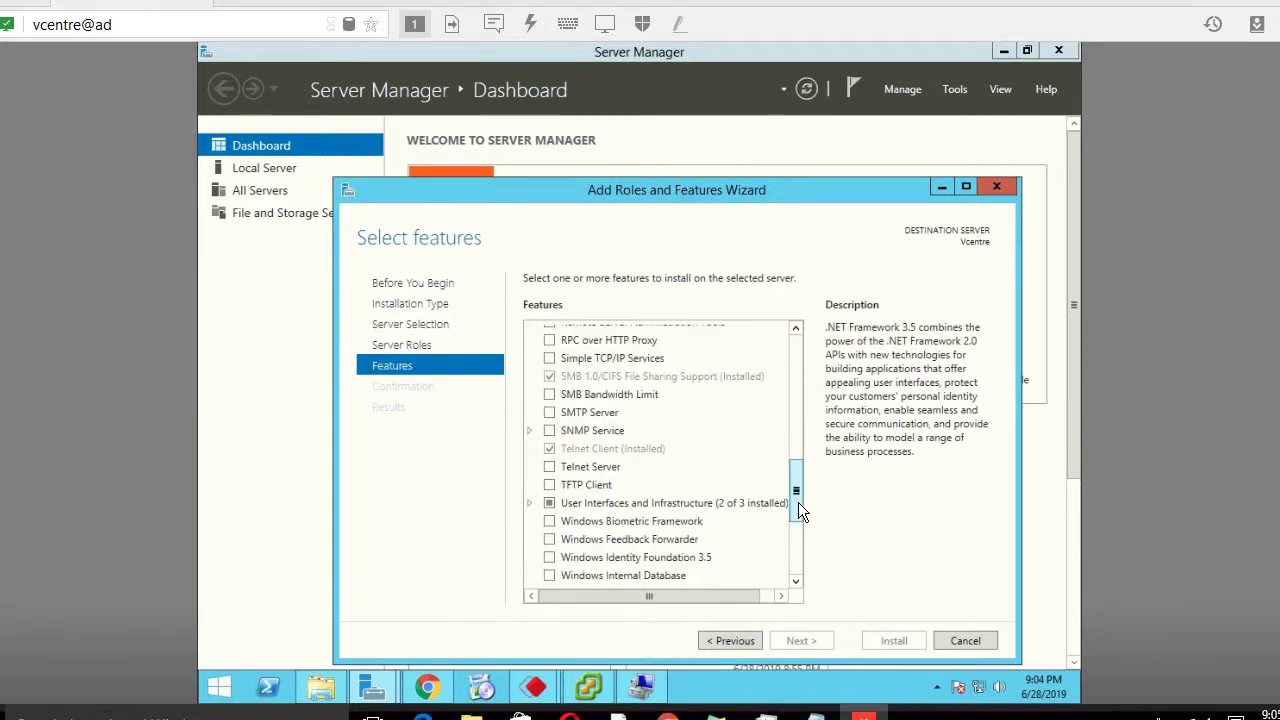
{"action": "left_click", "coordinate": [803, 441]}
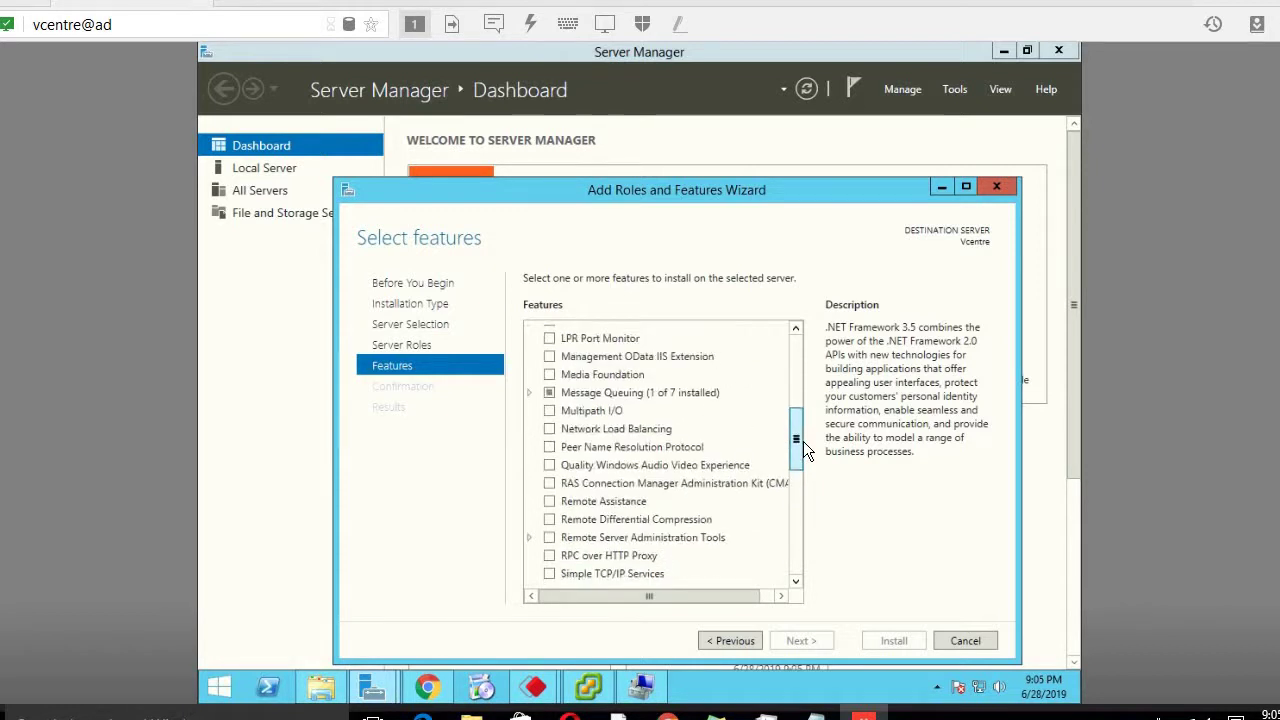
{"action": "left_click", "coordinate": [800, 496]}
{"action": "left_click", "coordinate": [792, 538]}
{"action": "left_click_drag", "start_coordinate": [791, 539], "coordinate": [791, 551]}
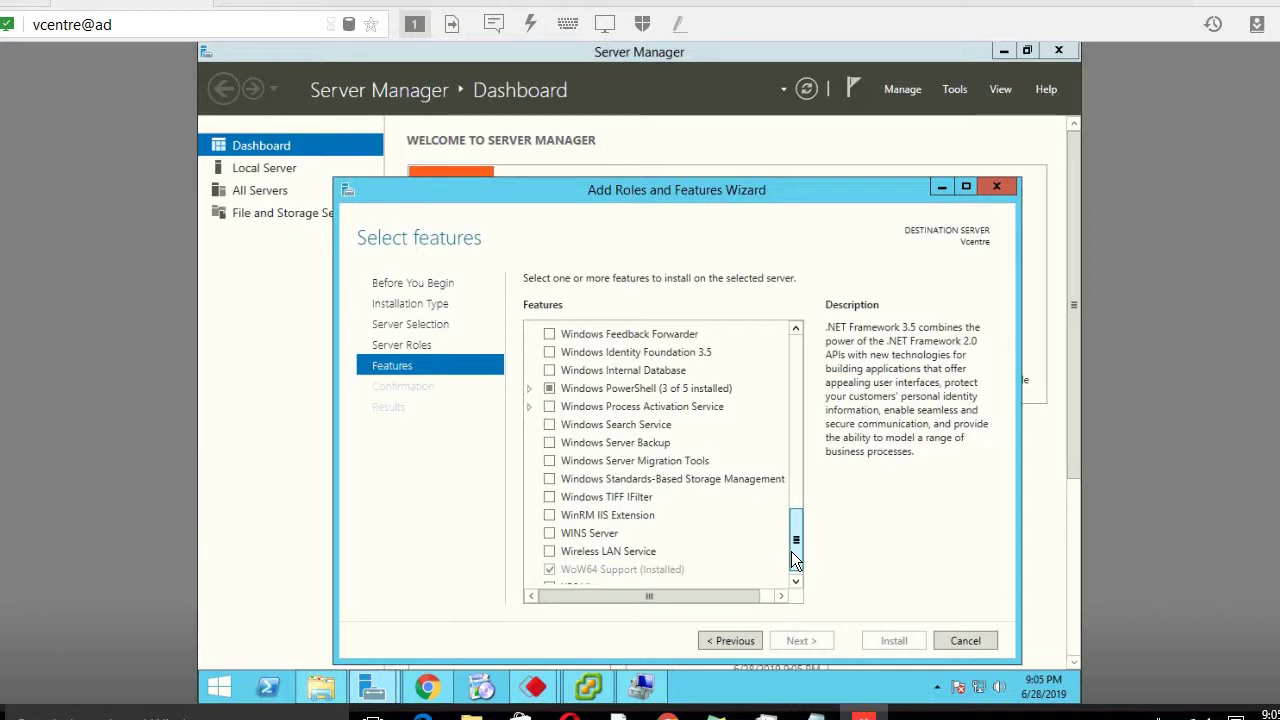
{"action": "left_click", "coordinate": [791, 455]}
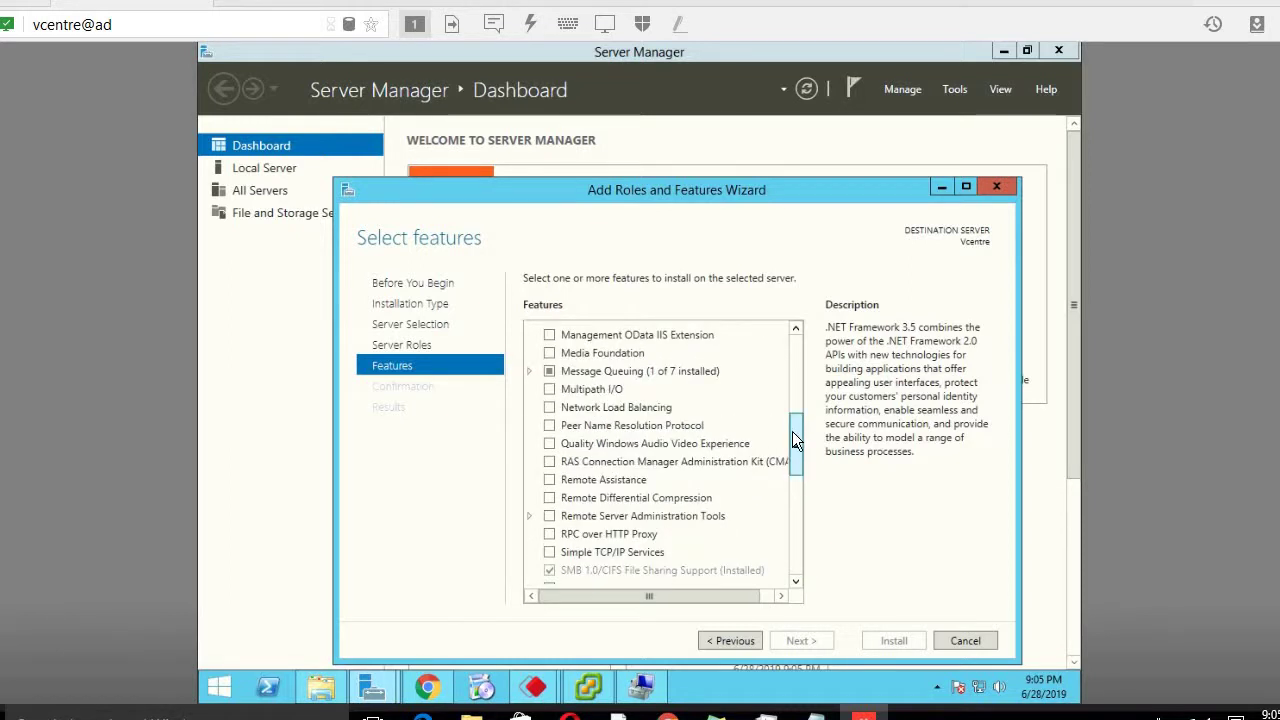
{"action": "left_click", "coordinate": [792, 430]}
{"action": "scroll", "coordinate": [786, 410], "scroll_direction": "up", "scroll_amount": 3}
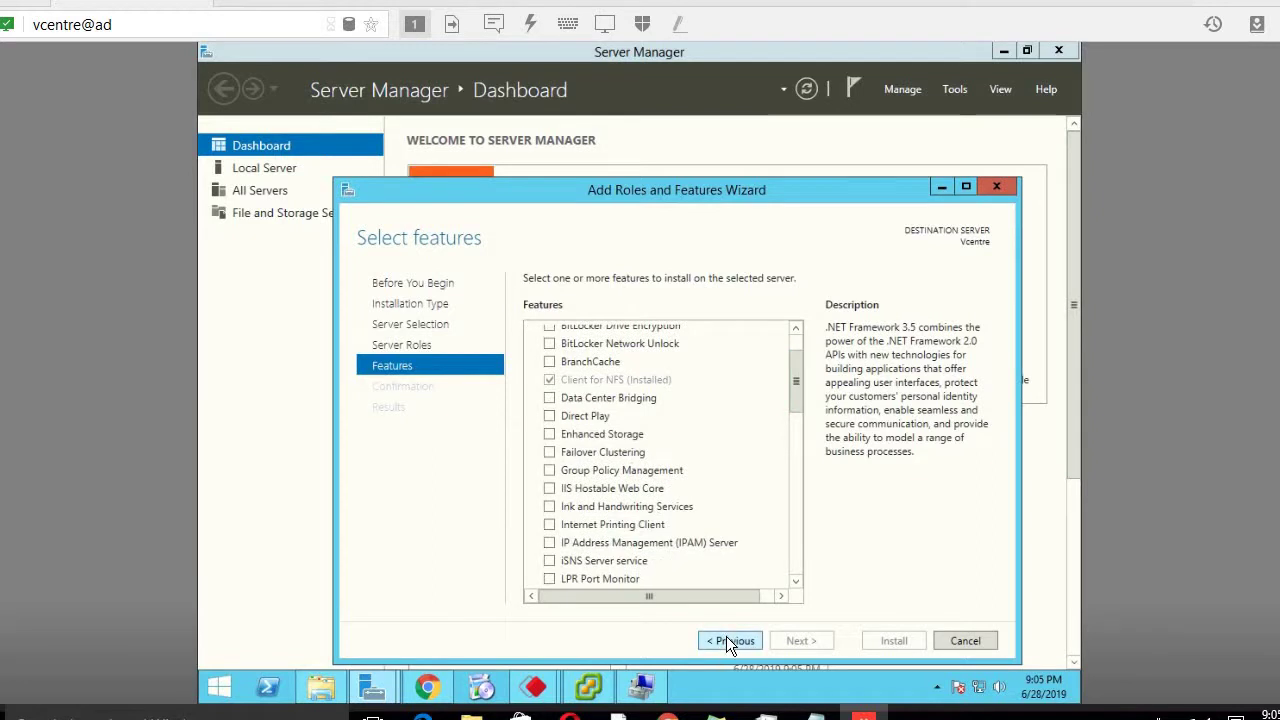
{"action": "left_click", "coordinate": [577, 378]}
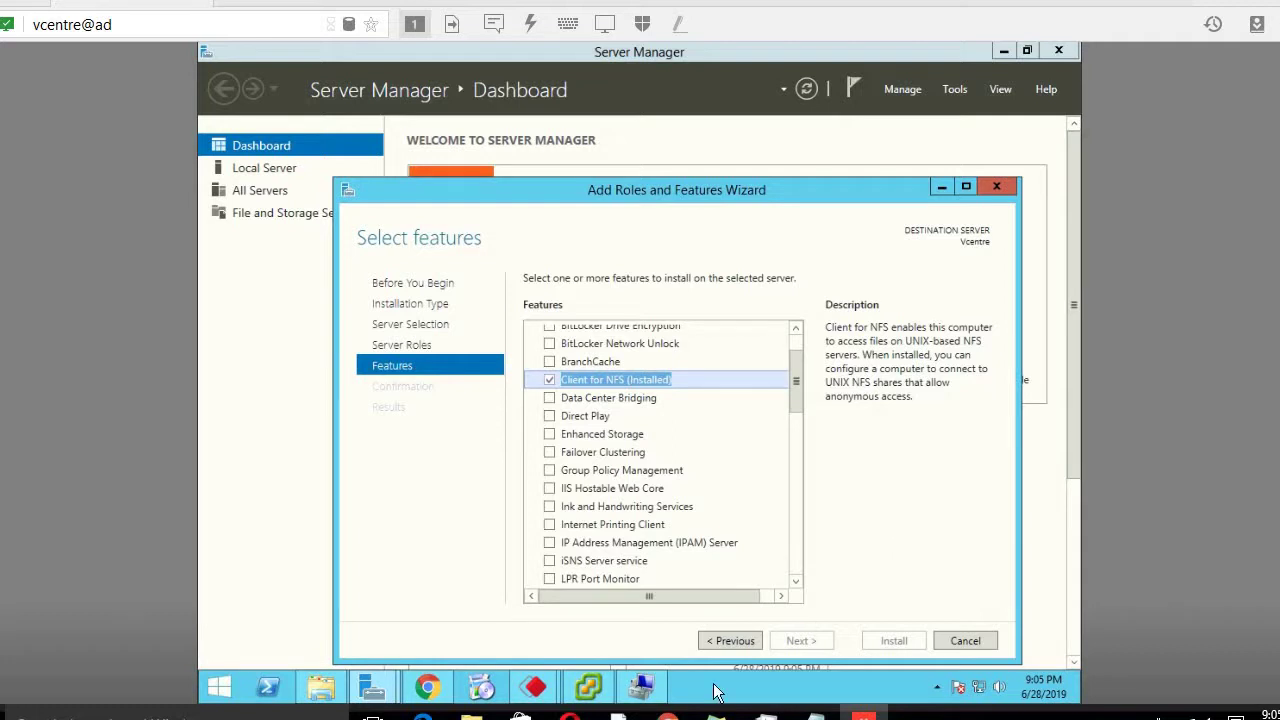
Step: Go back to the server roles and check the File Server role under File and iSCSI Services
{"action": "left_click", "coordinate": [724, 640]}
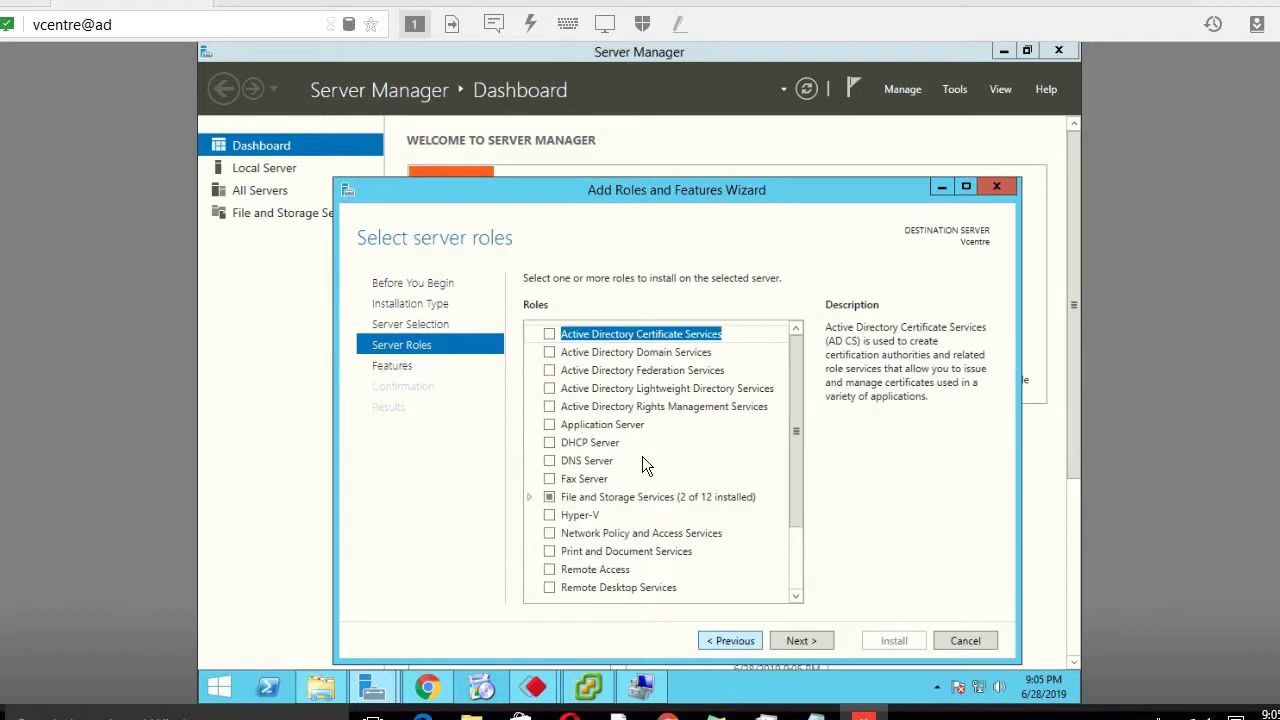
{"action": "left_click", "coordinate": [530, 498]}
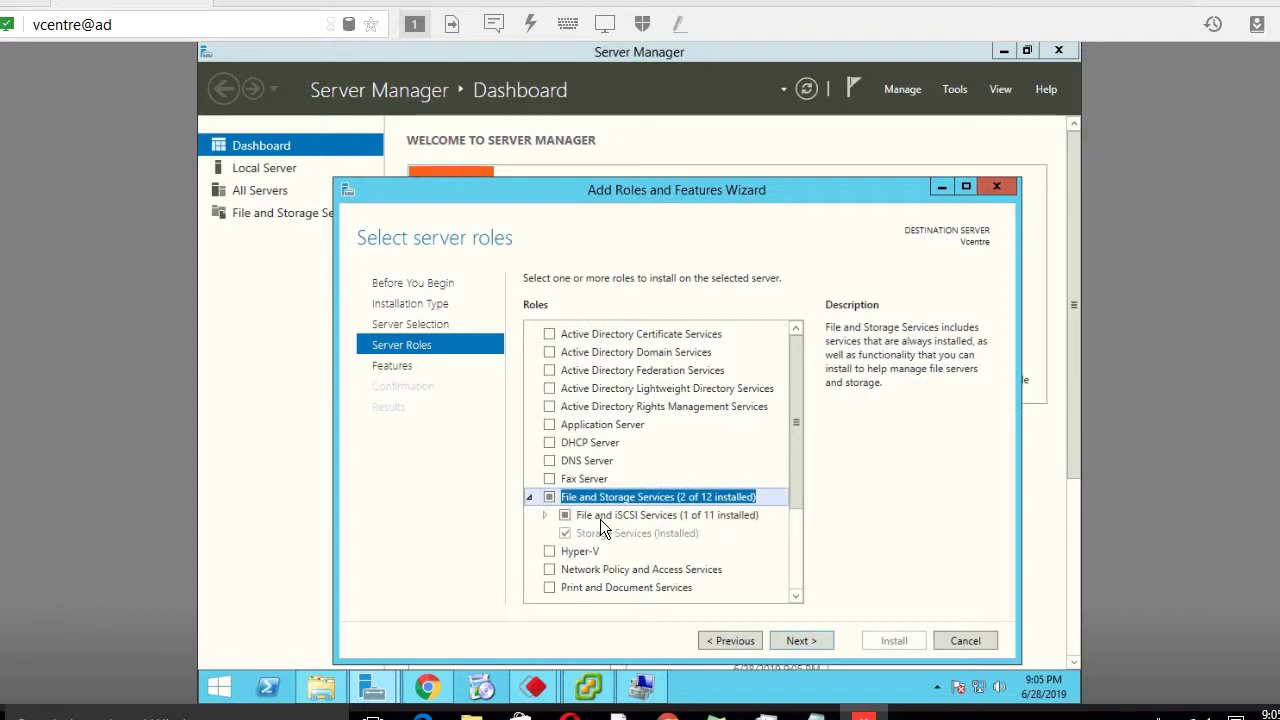
{"action": "left_click", "coordinate": [545, 515]}
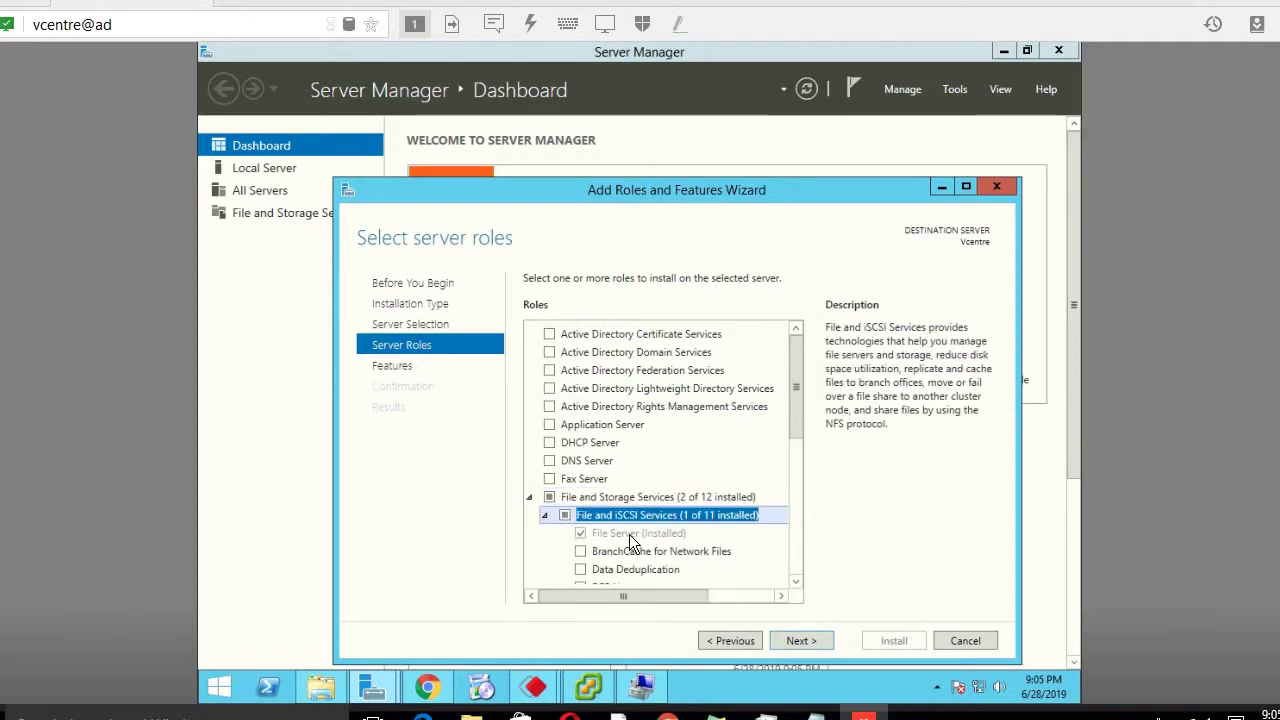
{"action": "left_click", "coordinate": [609, 534]}
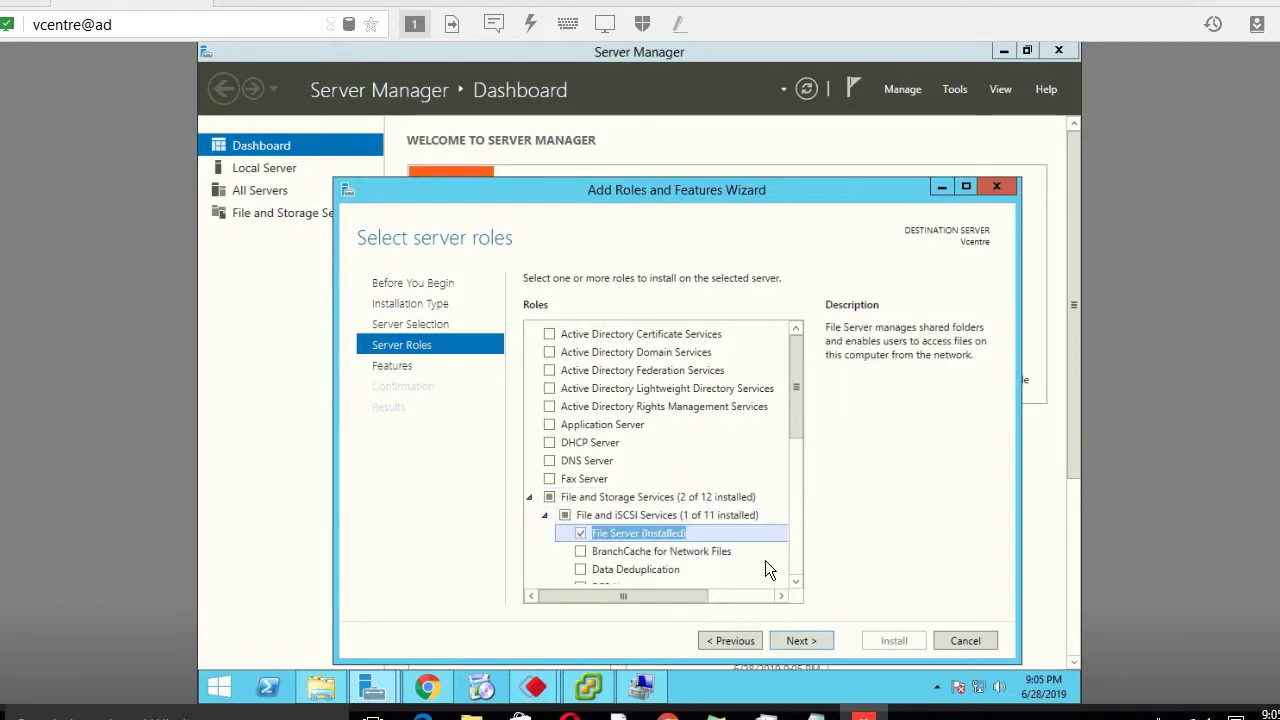
{"action": "left_click", "coordinate": [797, 562]}
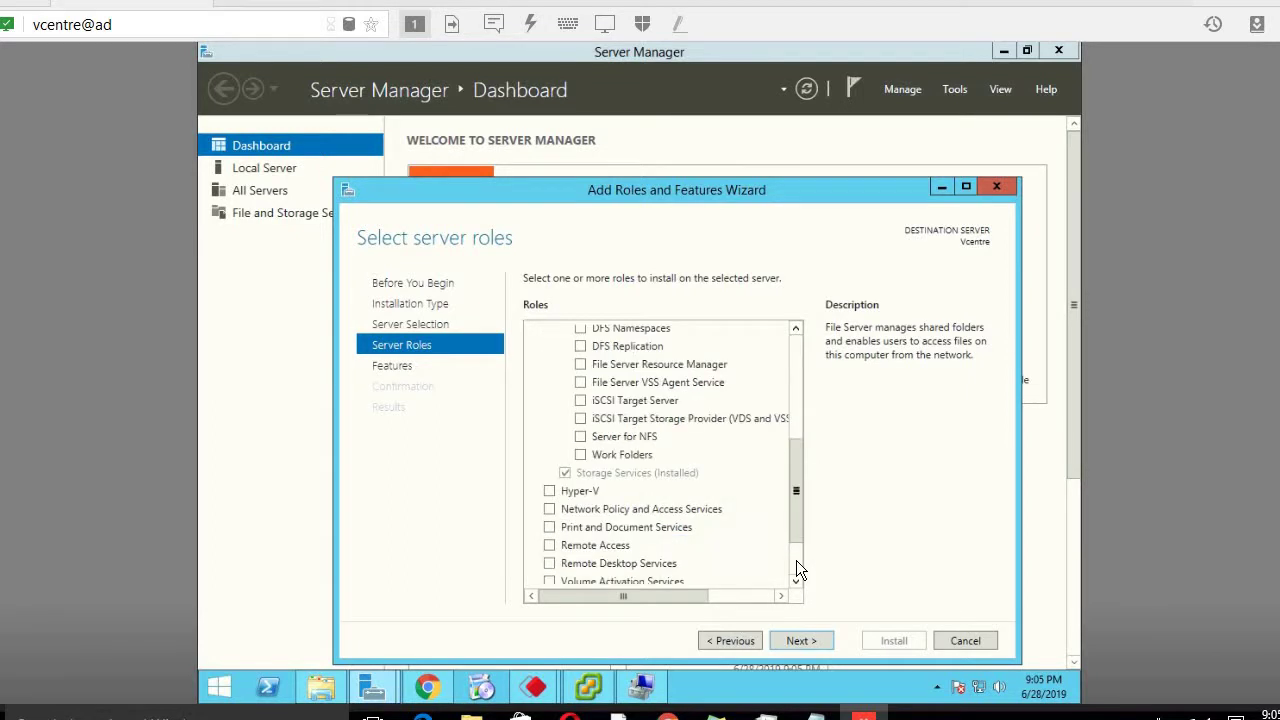
Step: Cancel the Add Roles and Features wizard and return to the Notepad notes
{"action": "left_click", "coordinate": [798, 646]}
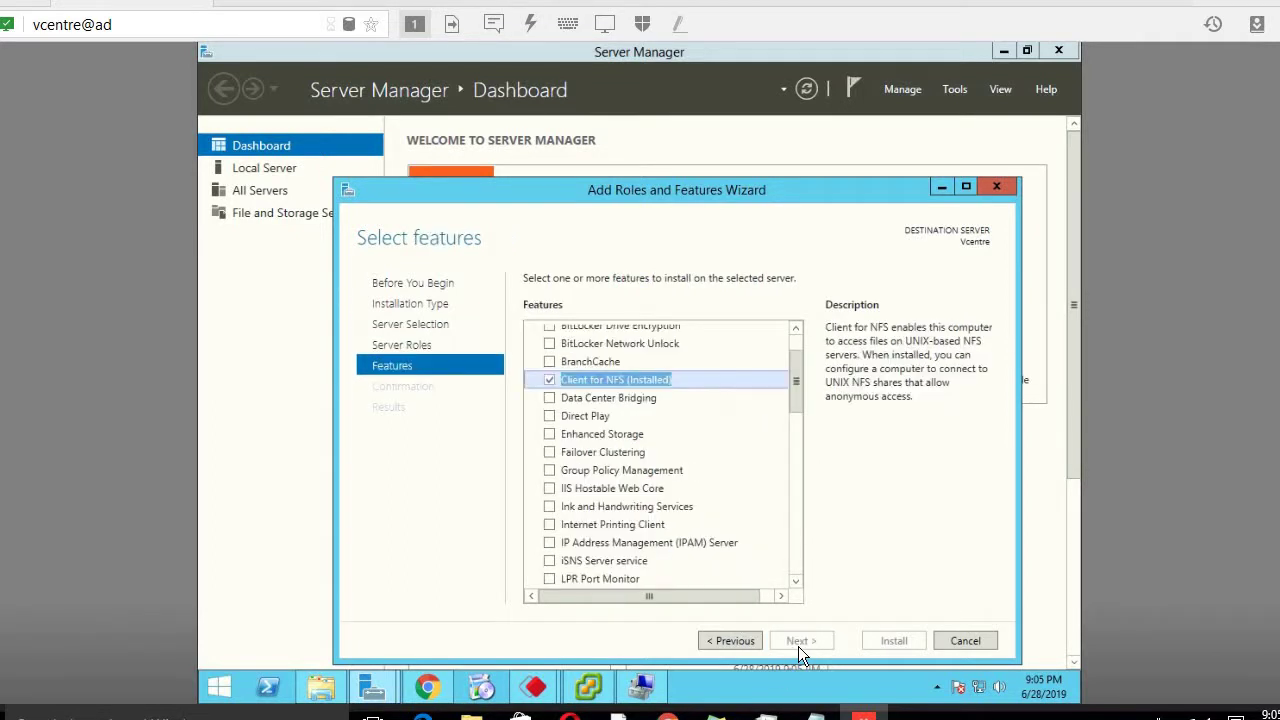
{"action": "left_click", "coordinate": [946, 642]}
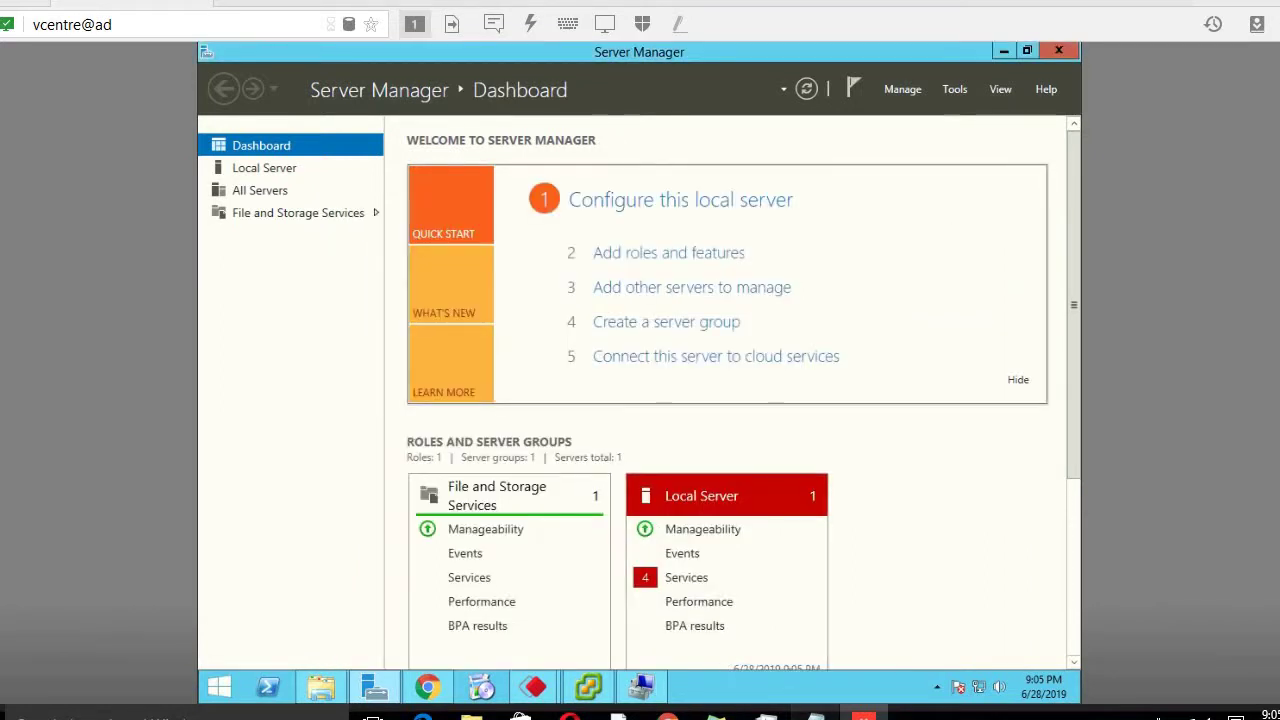
{"action": "left_click", "coordinate": [816, 716]}
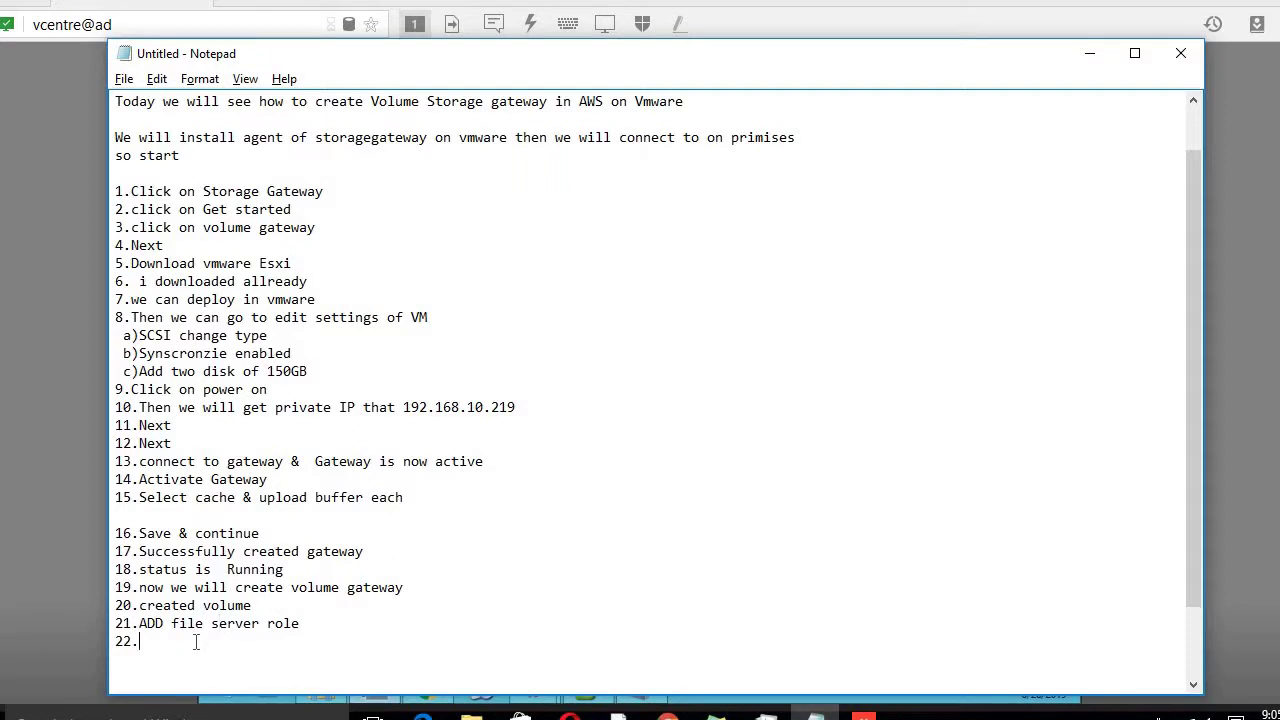
Step: Write note 22 as "File Server & client for NFS installed", start line 23, and put the notes away
{"action": "type", "text": "File Server & client f"}
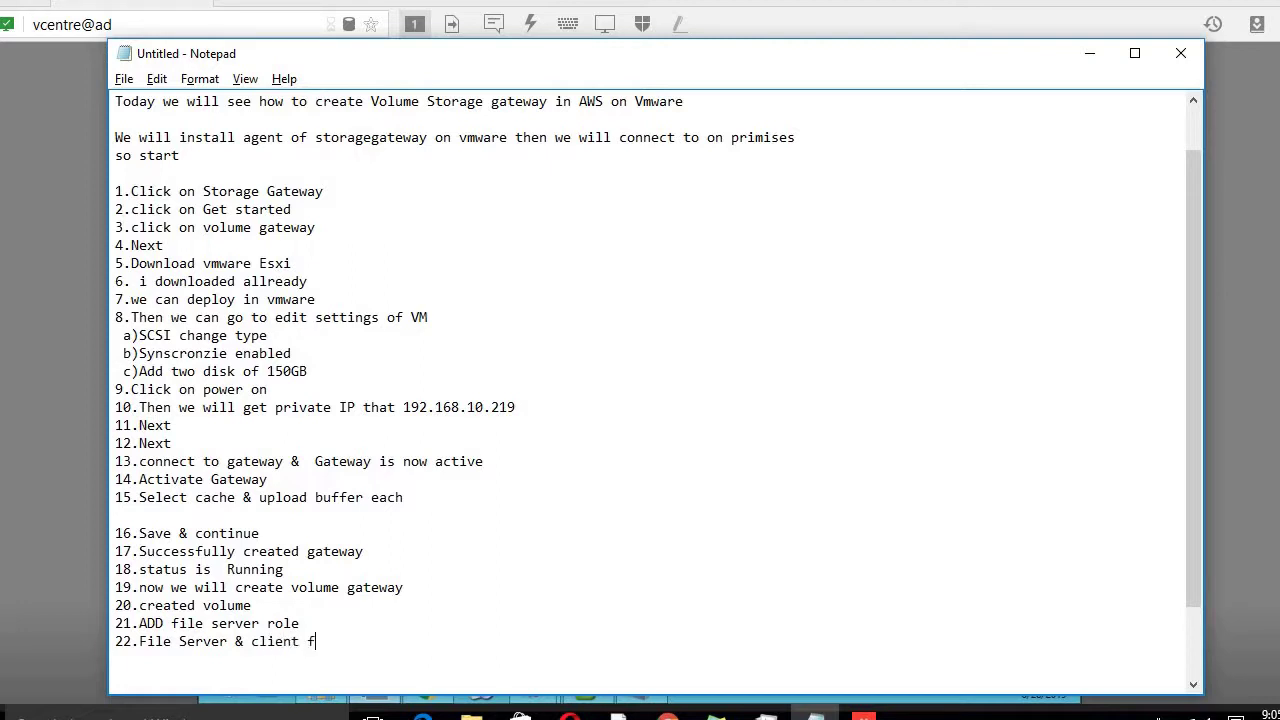
{"action": "type", "text": "or NFS insttalled"}
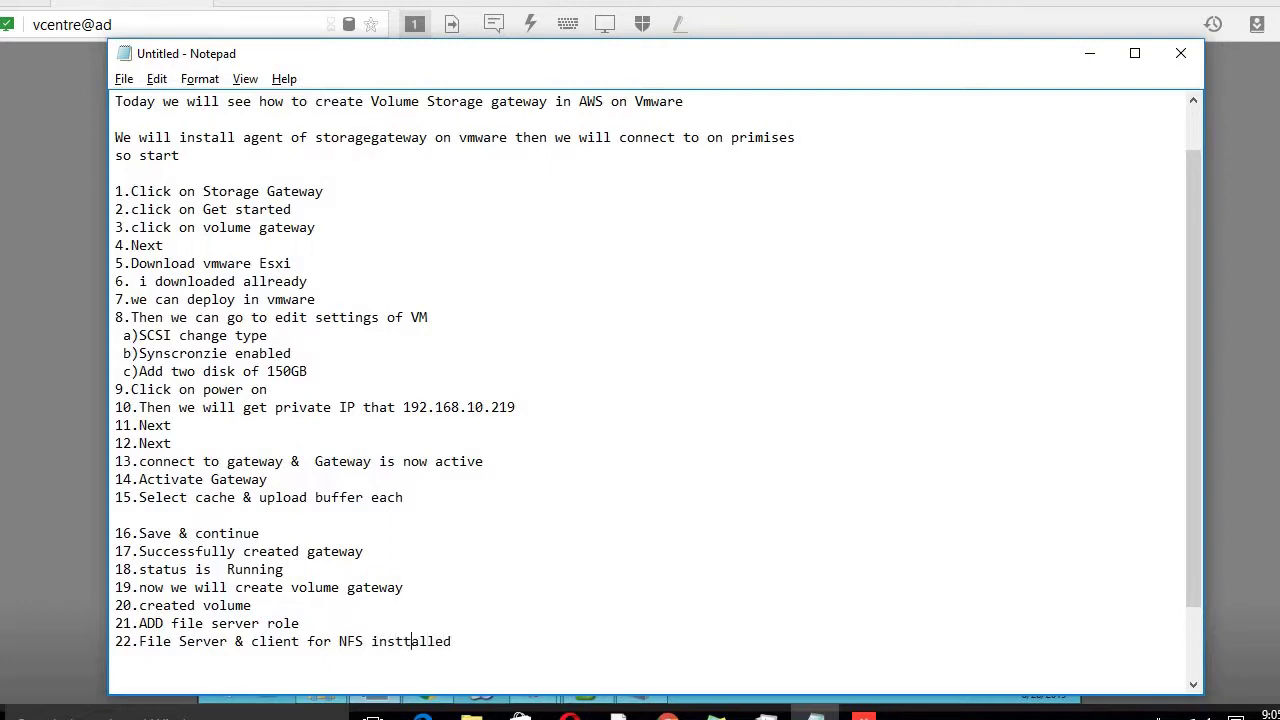
{"action": "key", "text": "BackSpace"}
{"action": "left_click", "coordinate": [453, 641]}
{"action": "key", "text": "Return"}
{"action": "type", "text": "23."}
{"action": "left_click", "coordinate": [1090, 53]}
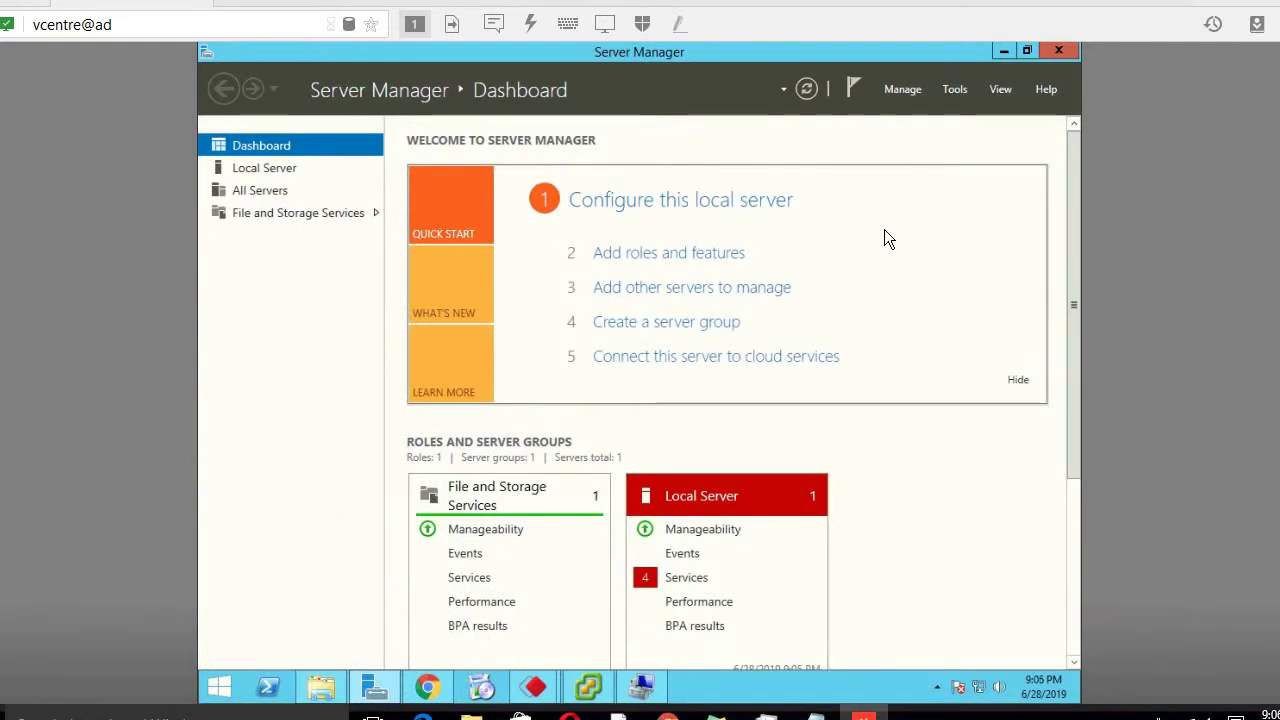
Step: Start the iSCSI Initiator from Server Manager and try to connect to the discovered target iqn.1997-05.com.amazon:new100gb
{"action": "left_click", "coordinate": [962, 90]}
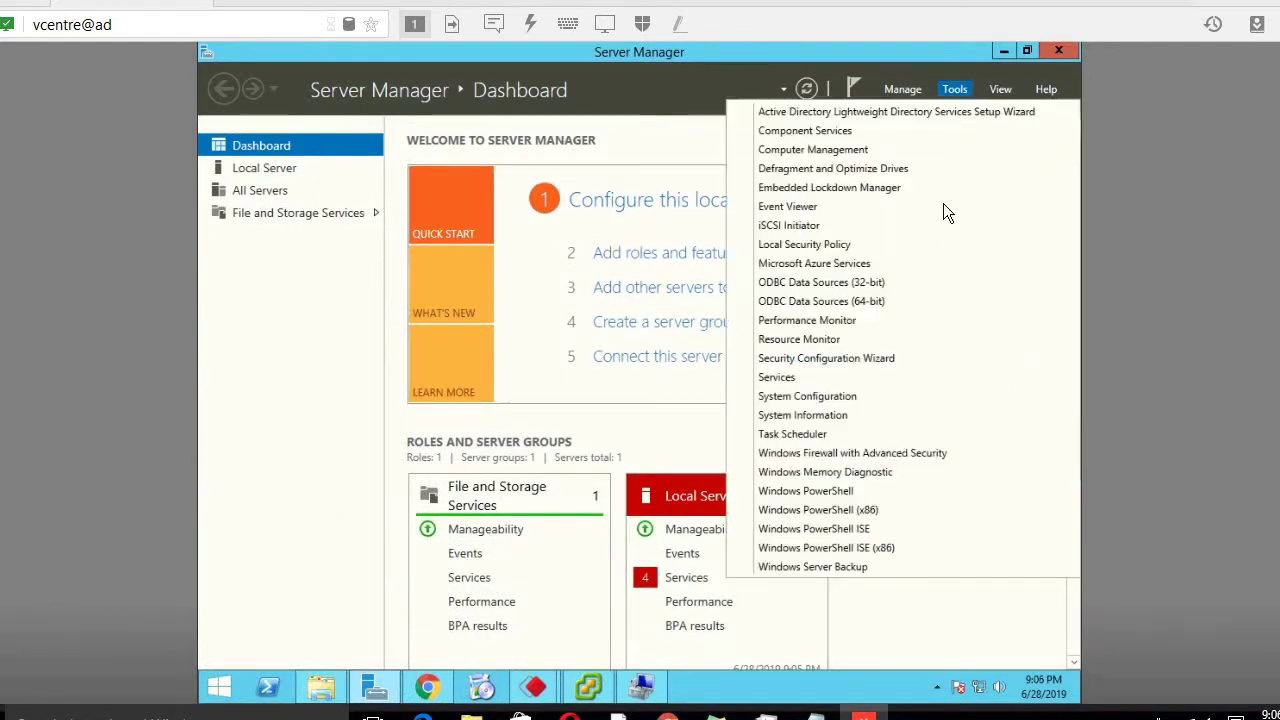
{"action": "left_click", "coordinate": [838, 227]}
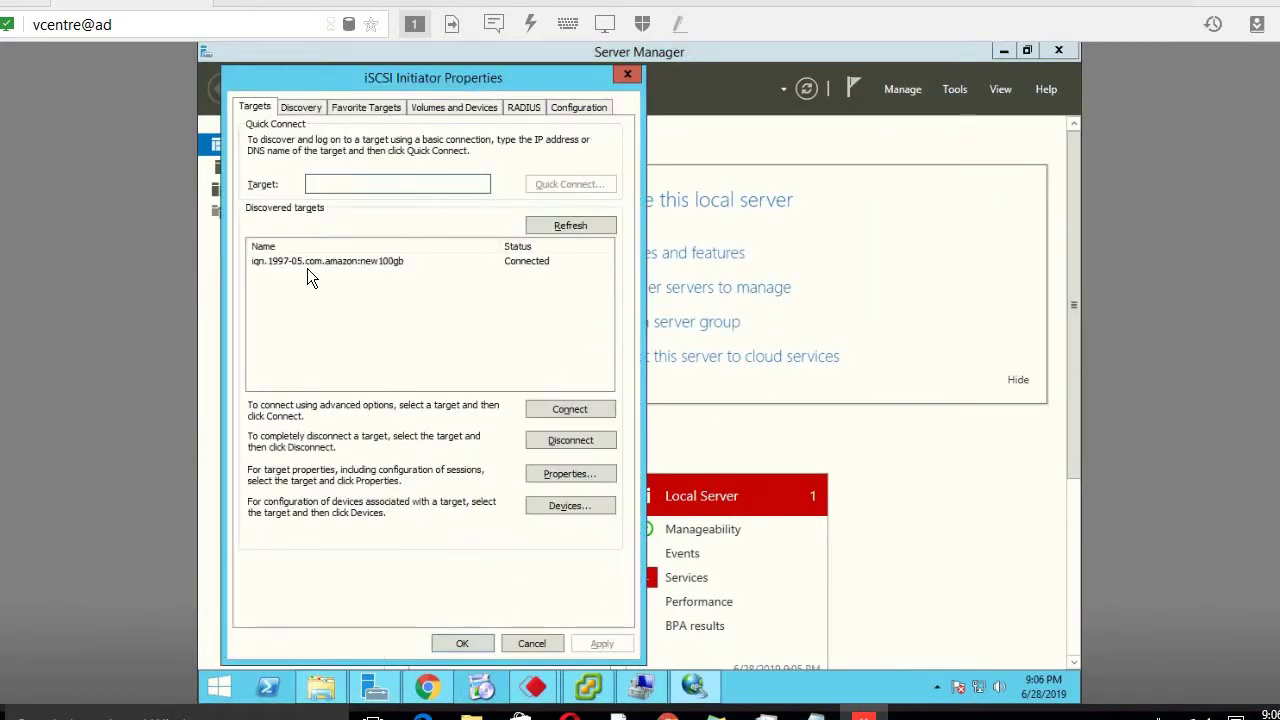
{"action": "left_click", "coordinate": [361, 260]}
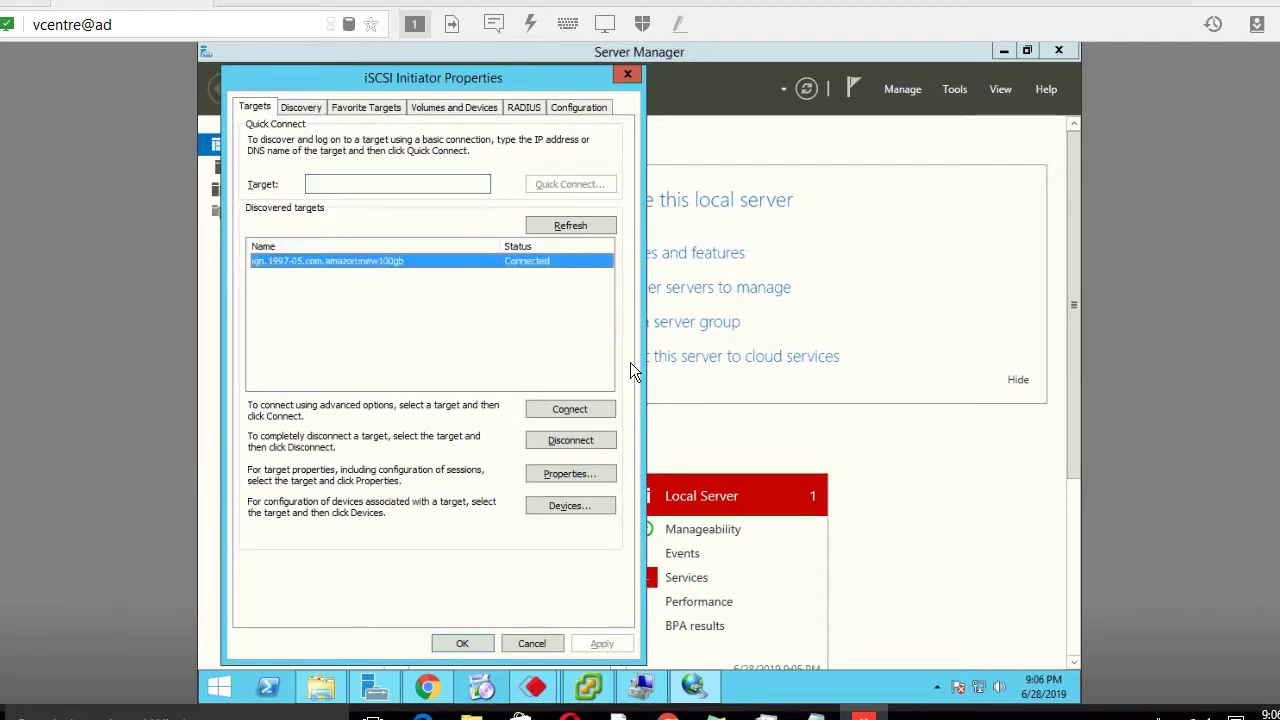
{"action": "left_click", "coordinate": [586, 411]}
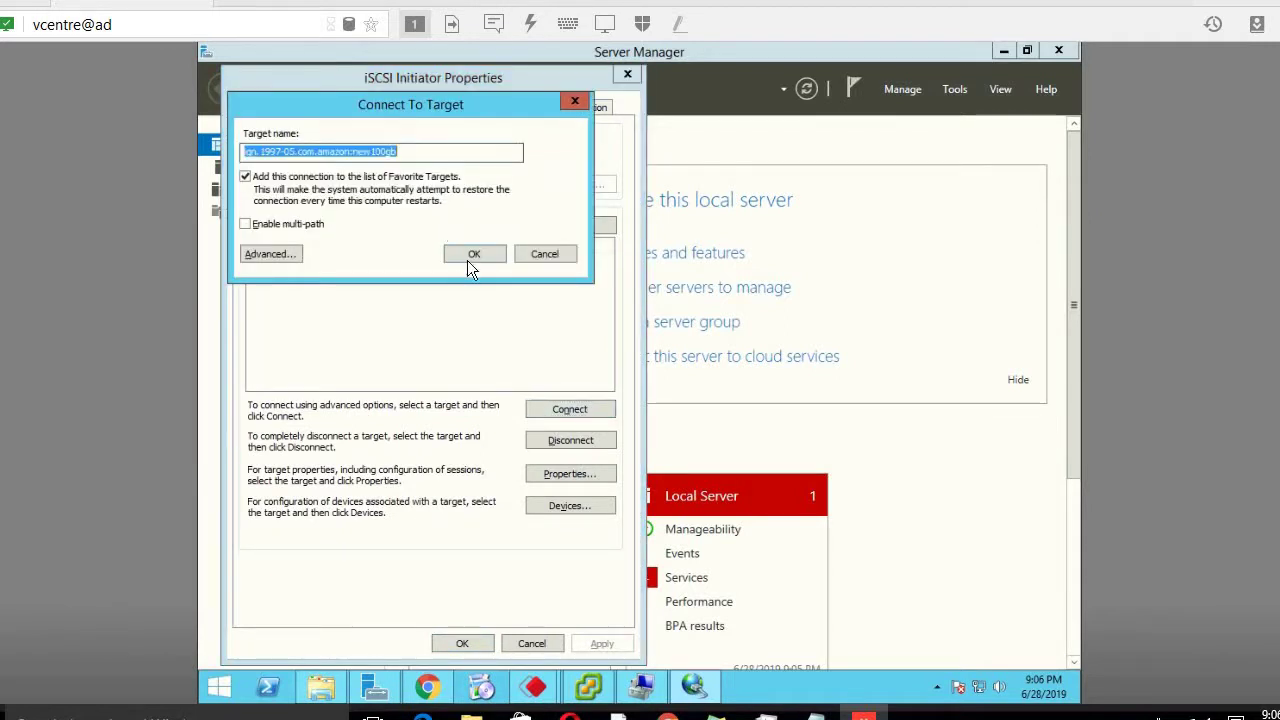
{"action": "left_click", "coordinate": [467, 260]}
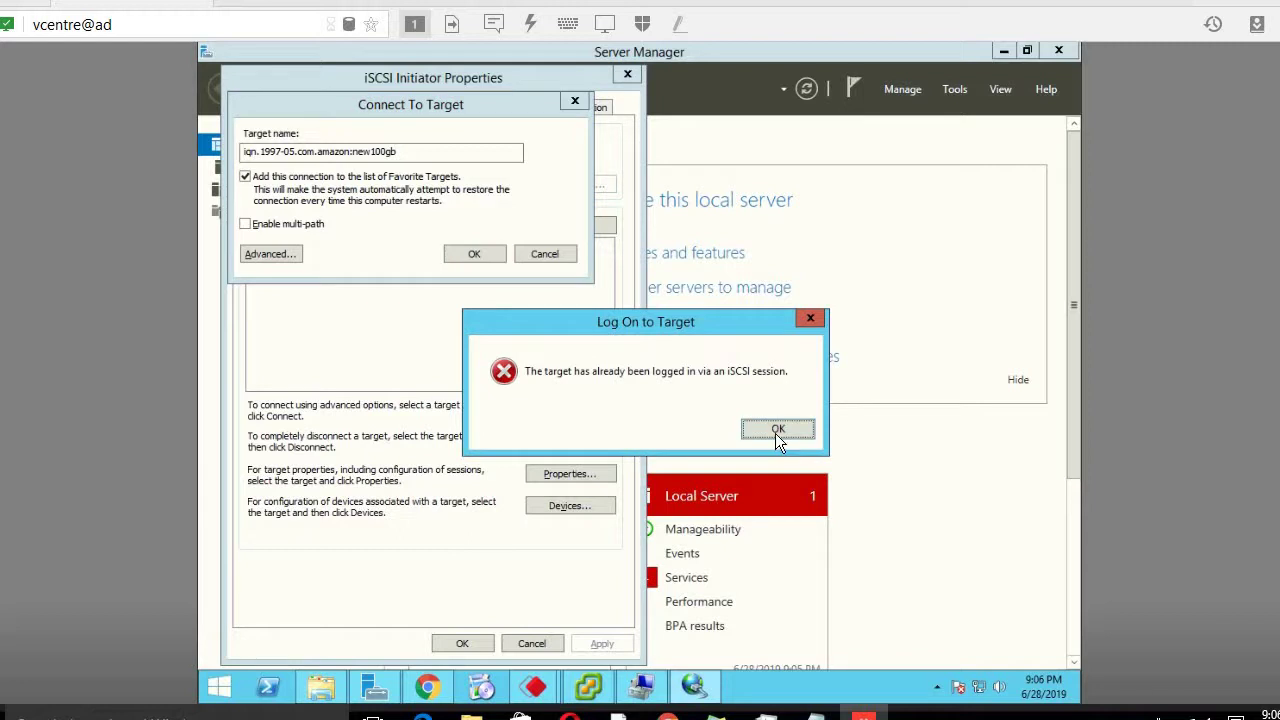
{"action": "left_click", "coordinate": [778, 430]}
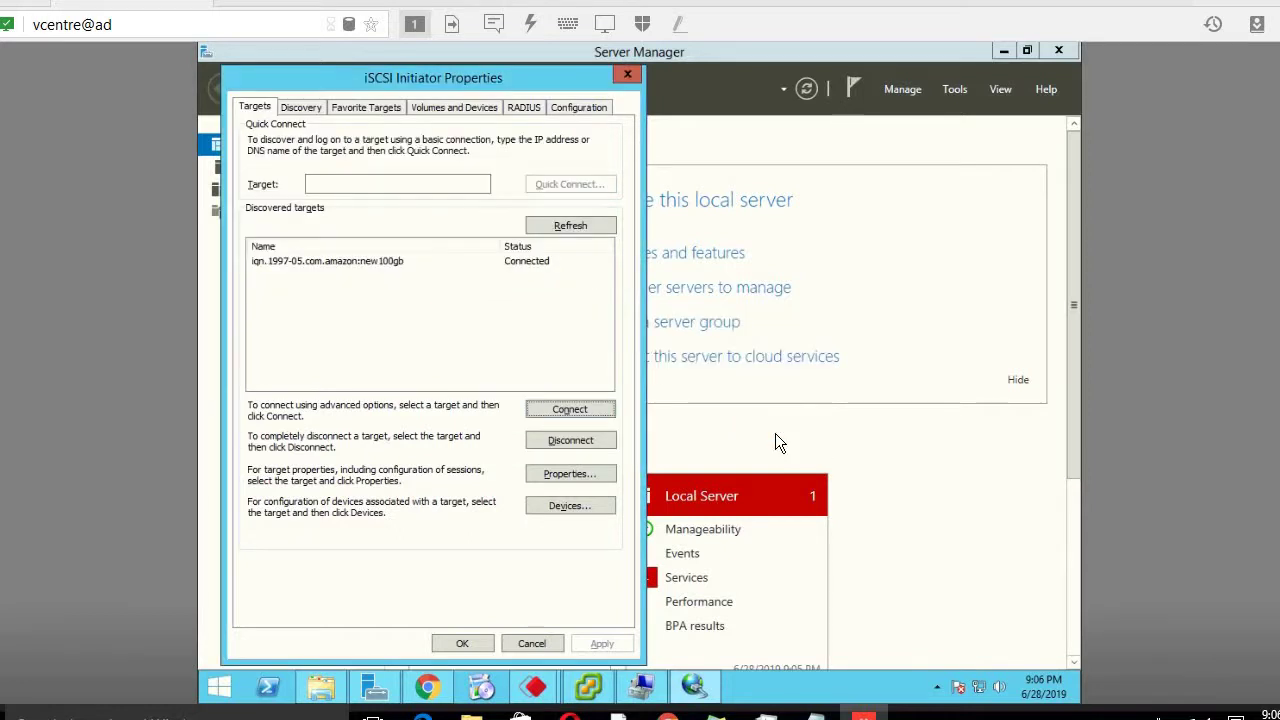
{"action": "left_click", "coordinate": [539, 260]}
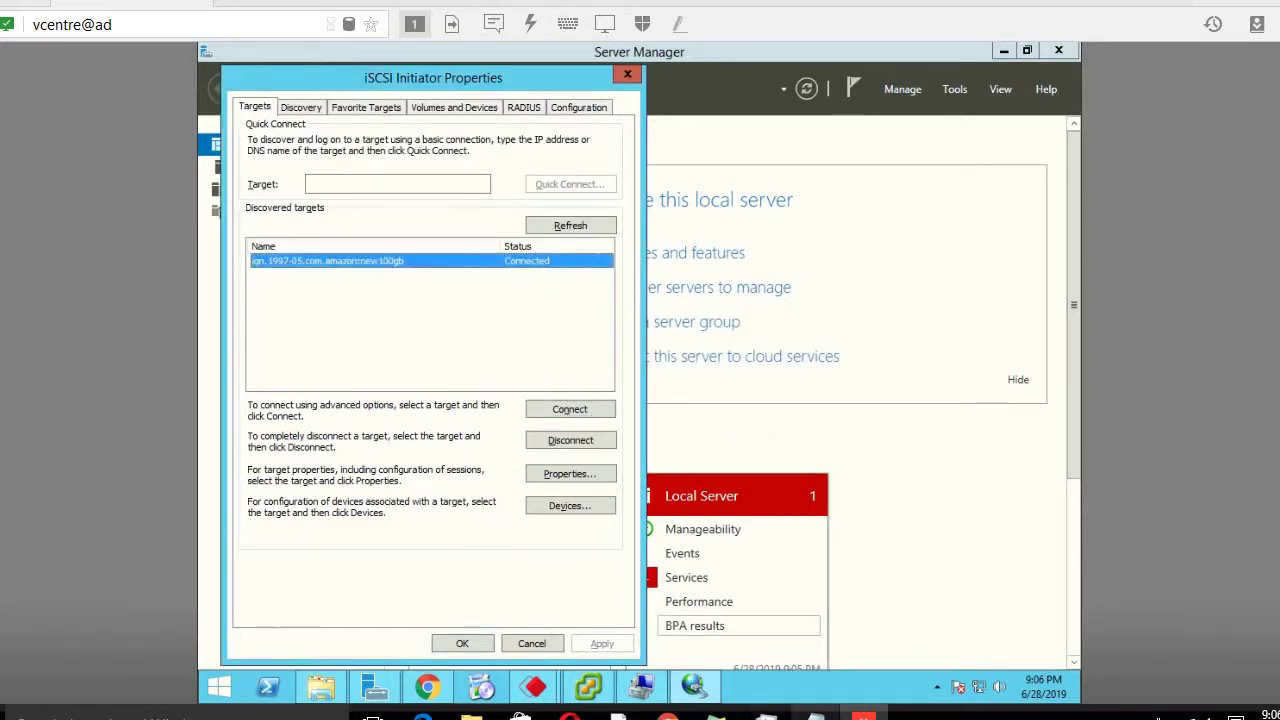
Step: Complete note 23 in Notepad with "status connected" and close the iSCSI Initiator properties
{"action": "key", "text": "alt+Tab"}
{"action": "type", "text": "stat"}
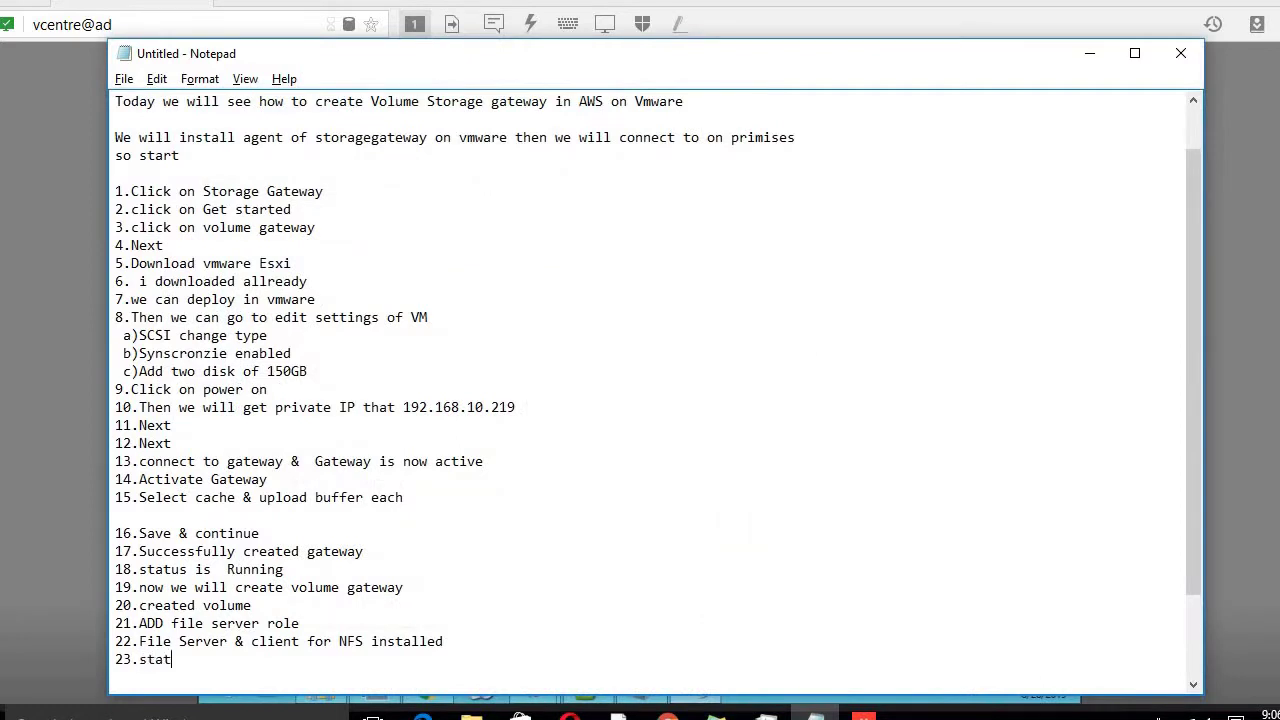
{"action": "type", "text": "us connected"}
{"action": "left_click", "coordinate": [1085, 58]}
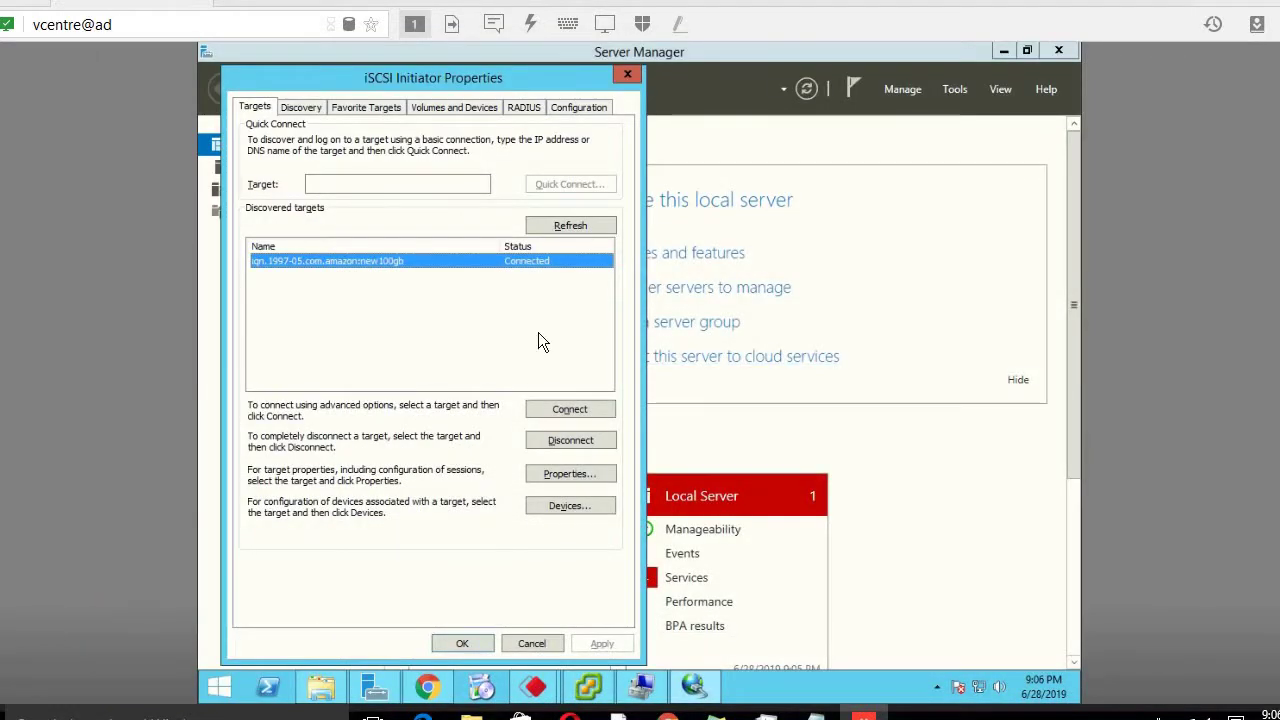
{"action": "left_click", "coordinate": [464, 644]}
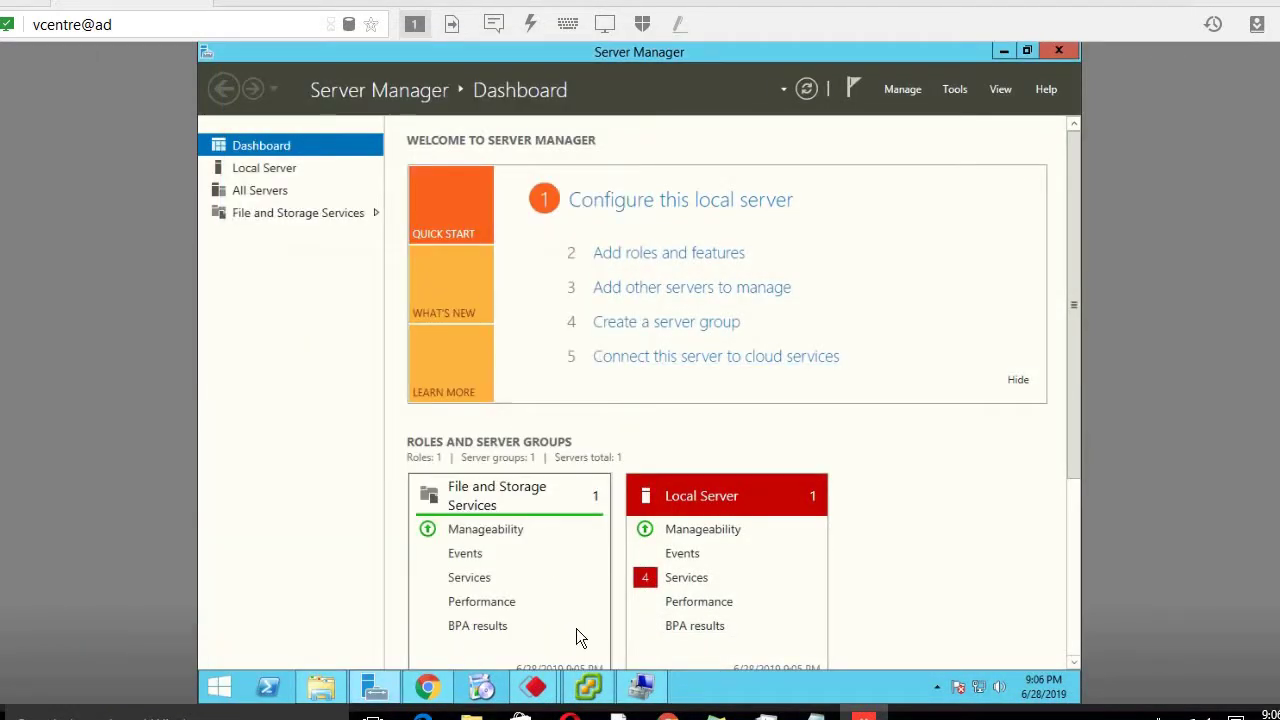
Step: Run cmd on the server to get a command prompt and start diskpart in it
{"action": "left_click", "coordinate": [221, 690]}
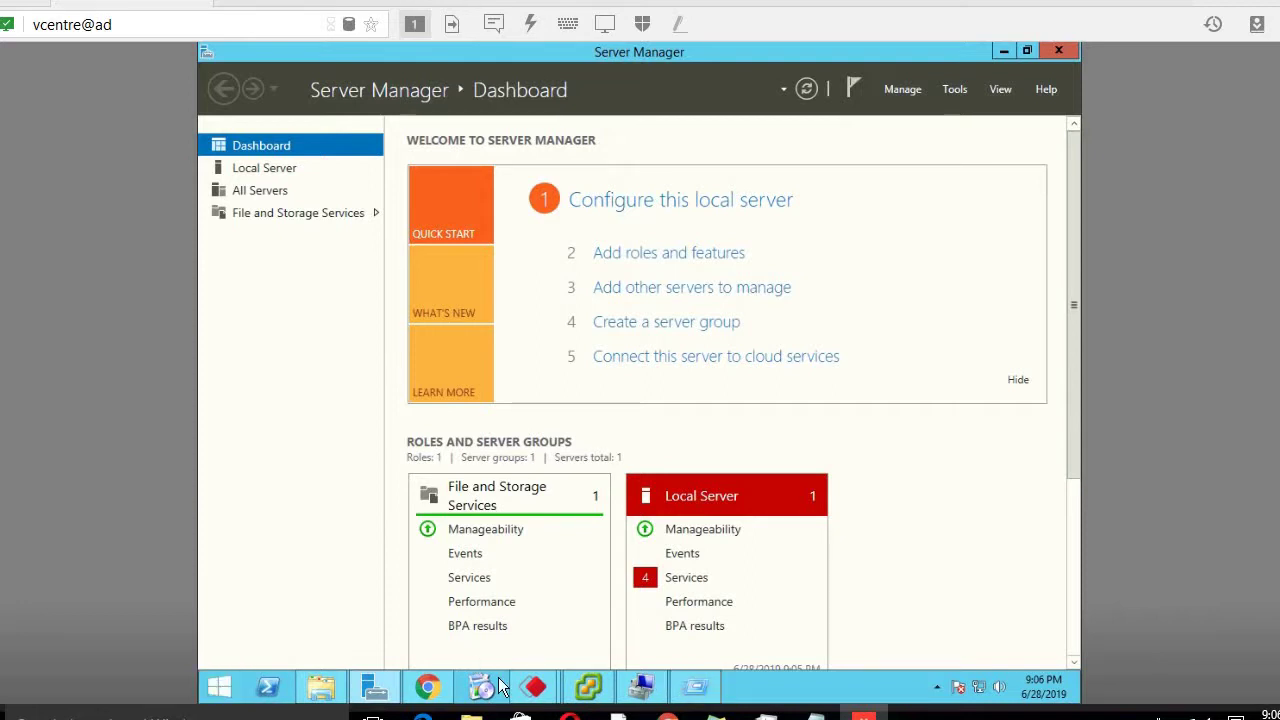
{"action": "left_click", "coordinate": [688, 686]}
{"action": "type", "text": "cmd"}
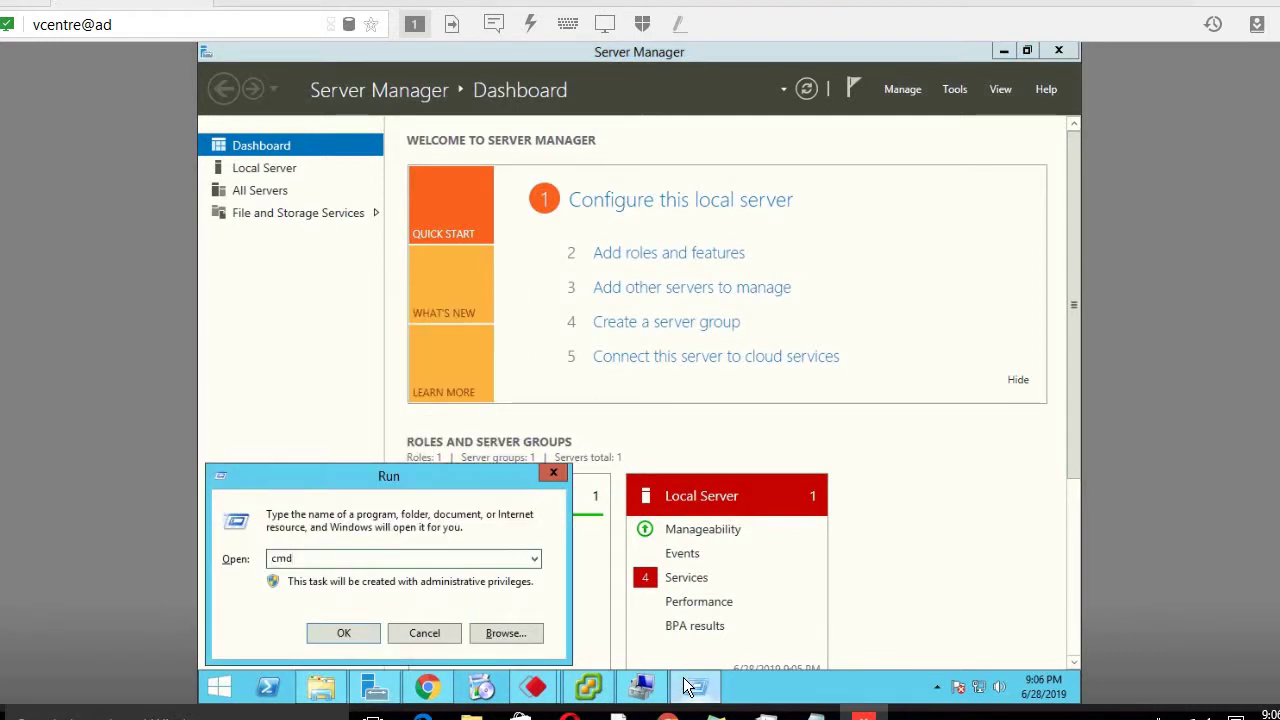
{"action": "key", "text": "Return"}
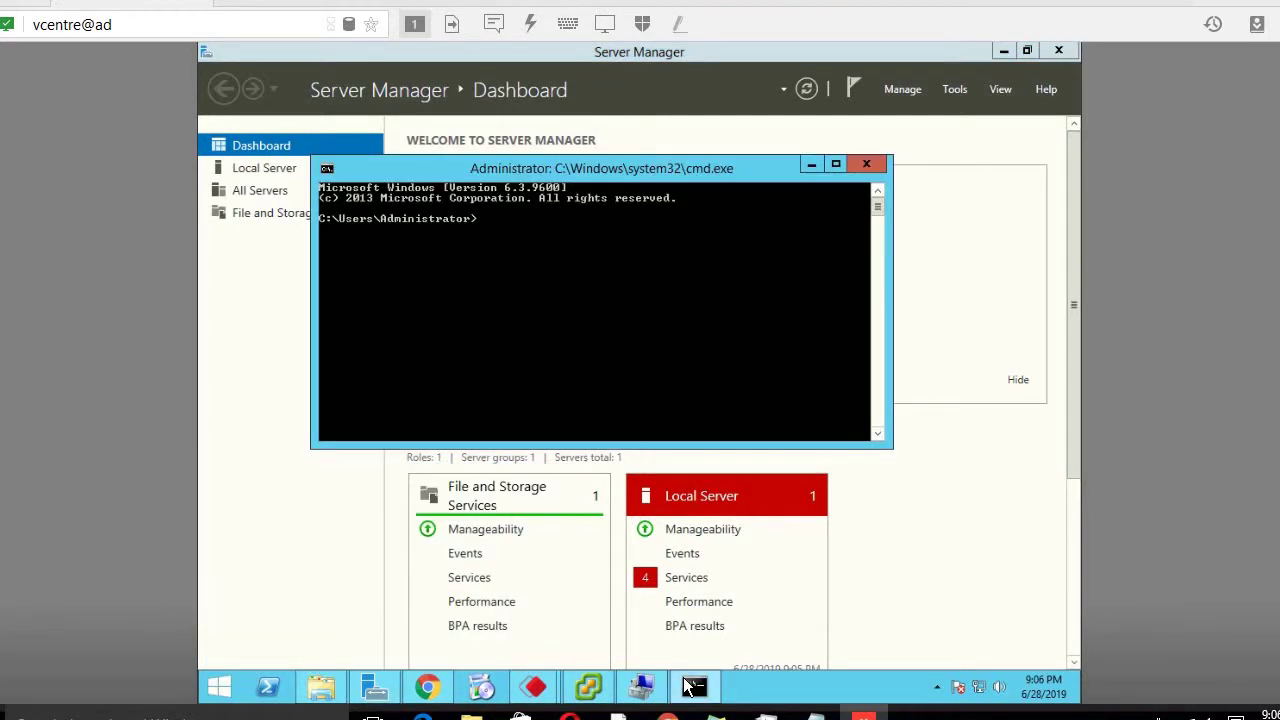
{"action": "type", "text": "diskpart"}
{"action": "key", "text": "Return"}
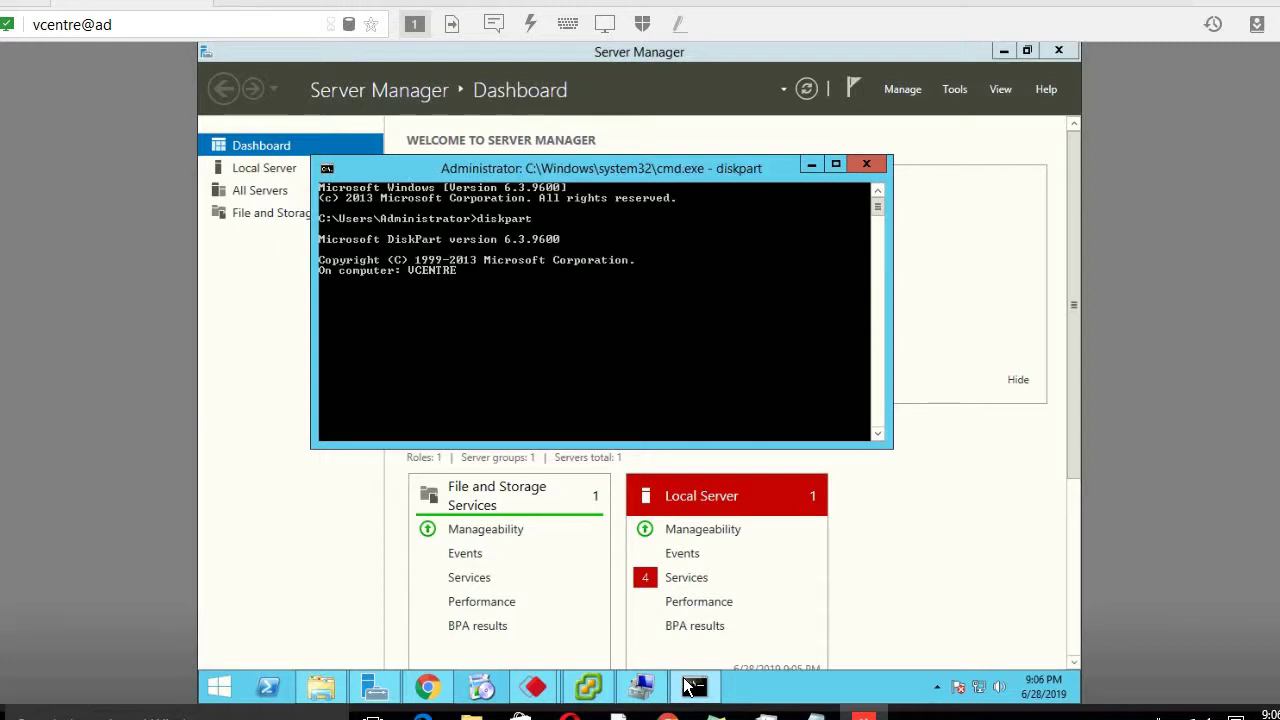
Step: Look up the diskpart commands at the end of the Notepad notes, highlight "list disk", and minimize the command prompt
{"action": "left_click", "coordinate": [816, 716]}
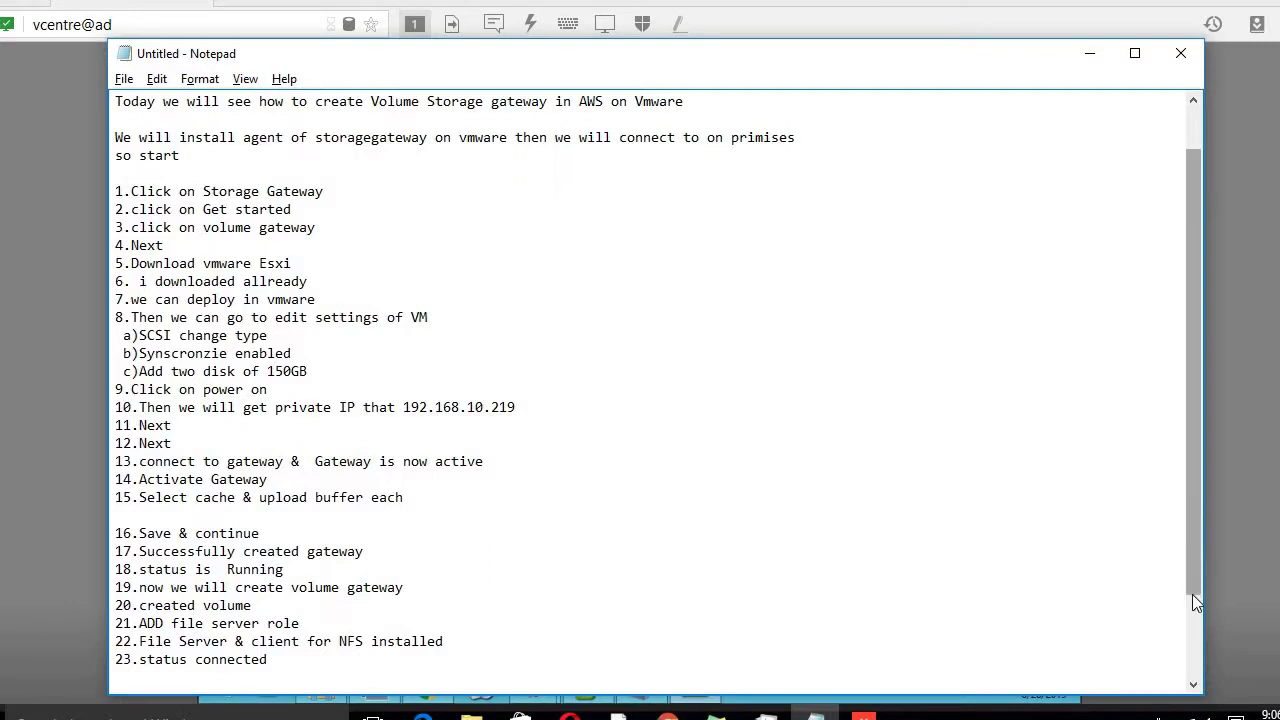
{"action": "left_click_drag", "start_coordinate": [1194, 598], "coordinate": [1191, 650]}
{"action": "left_click", "coordinate": [201, 628]}
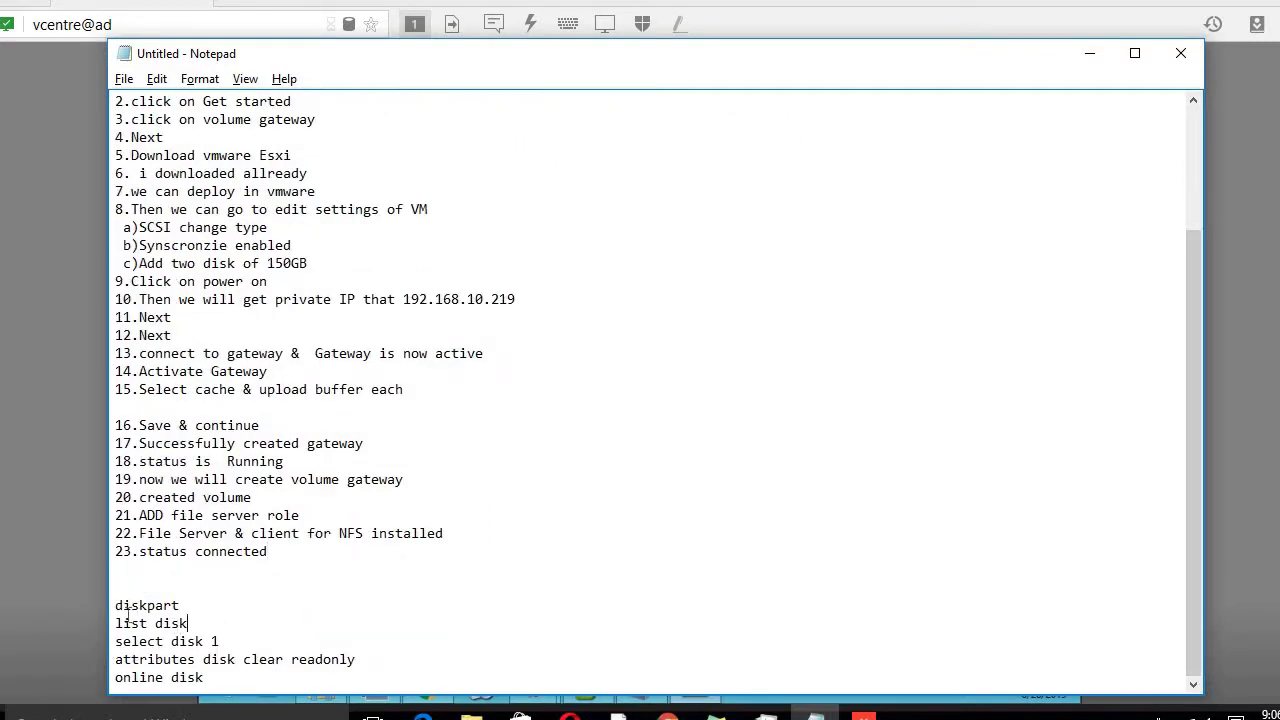
{"action": "left_click", "coordinate": [112, 623], "text": "shift"}
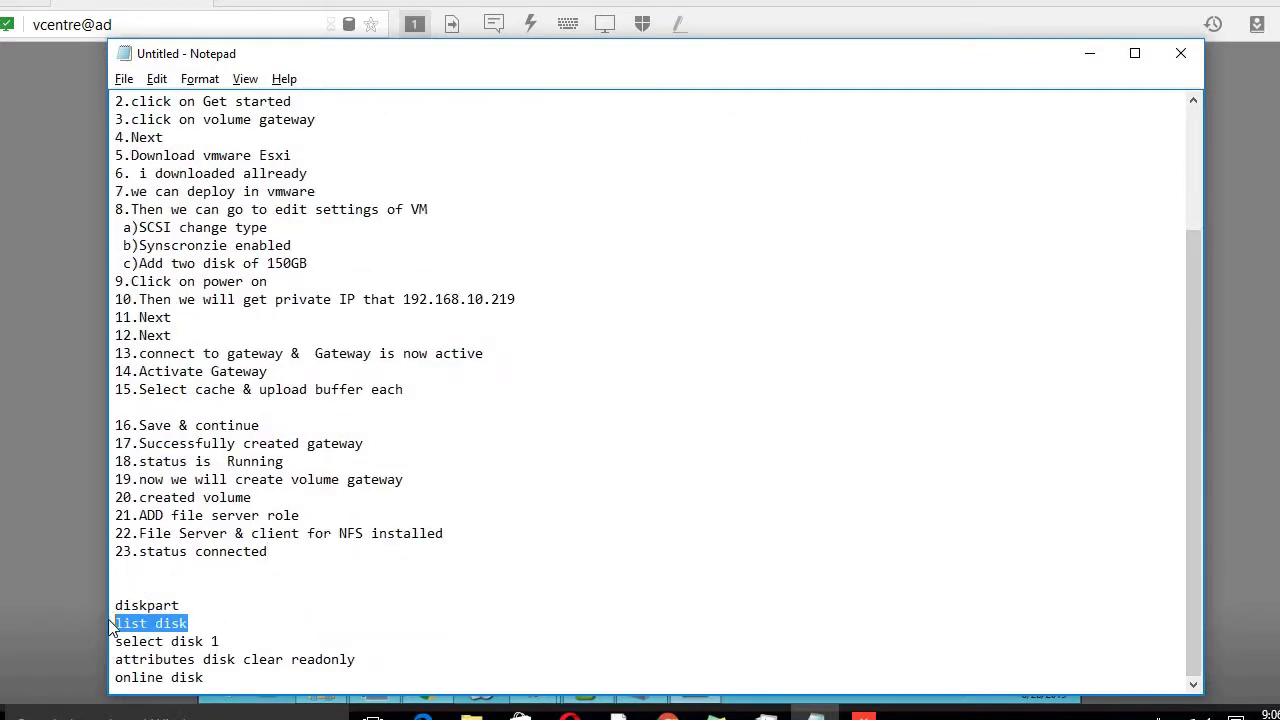
{"action": "left_click", "coordinate": [1090, 53]}
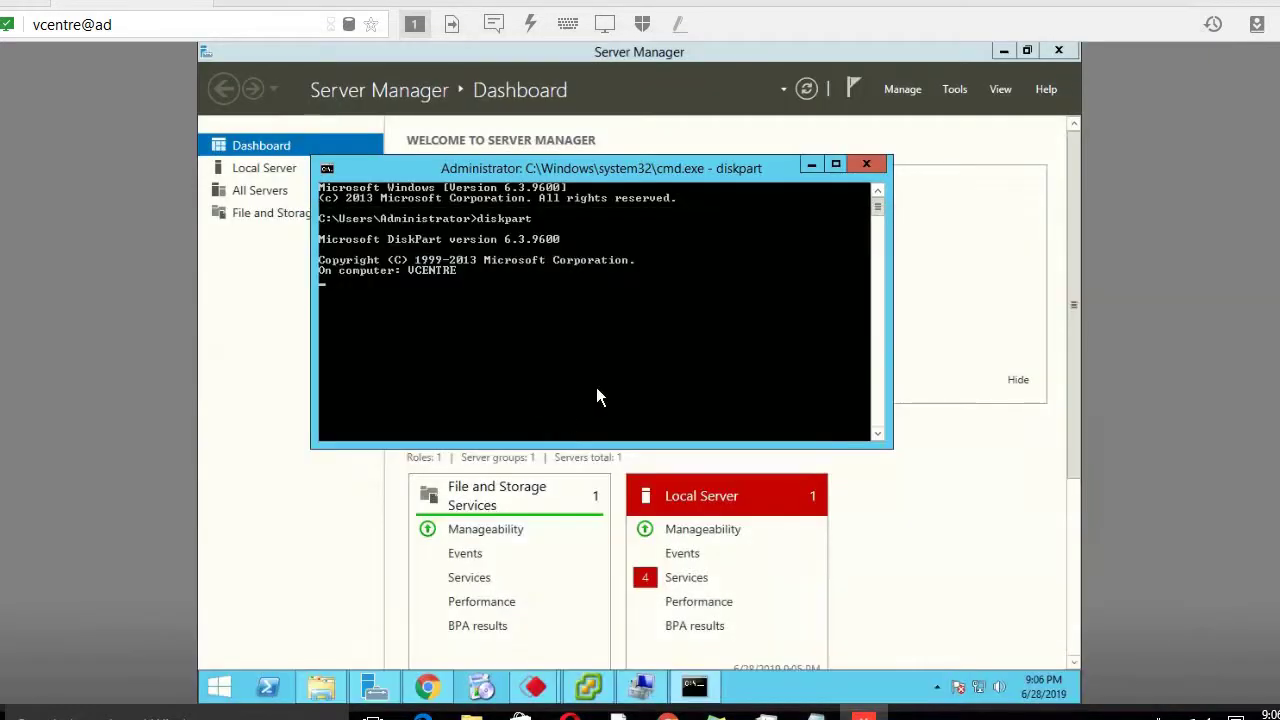
{"action": "left_click", "coordinate": [808, 166]}
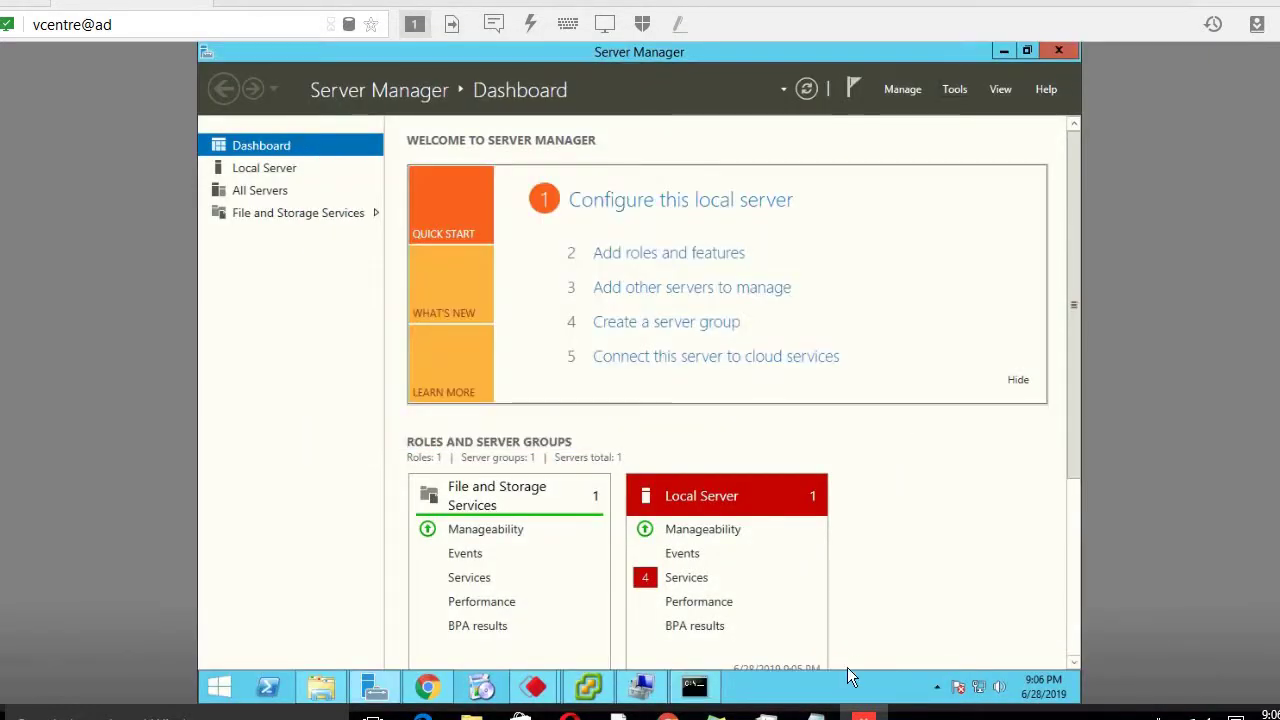
Step: Add note 24 in Notepad: "we will see our volume is offline in disk management"
{"action": "left_click", "coordinate": [816, 716]}
{"action": "left_click", "coordinate": [278, 551]}
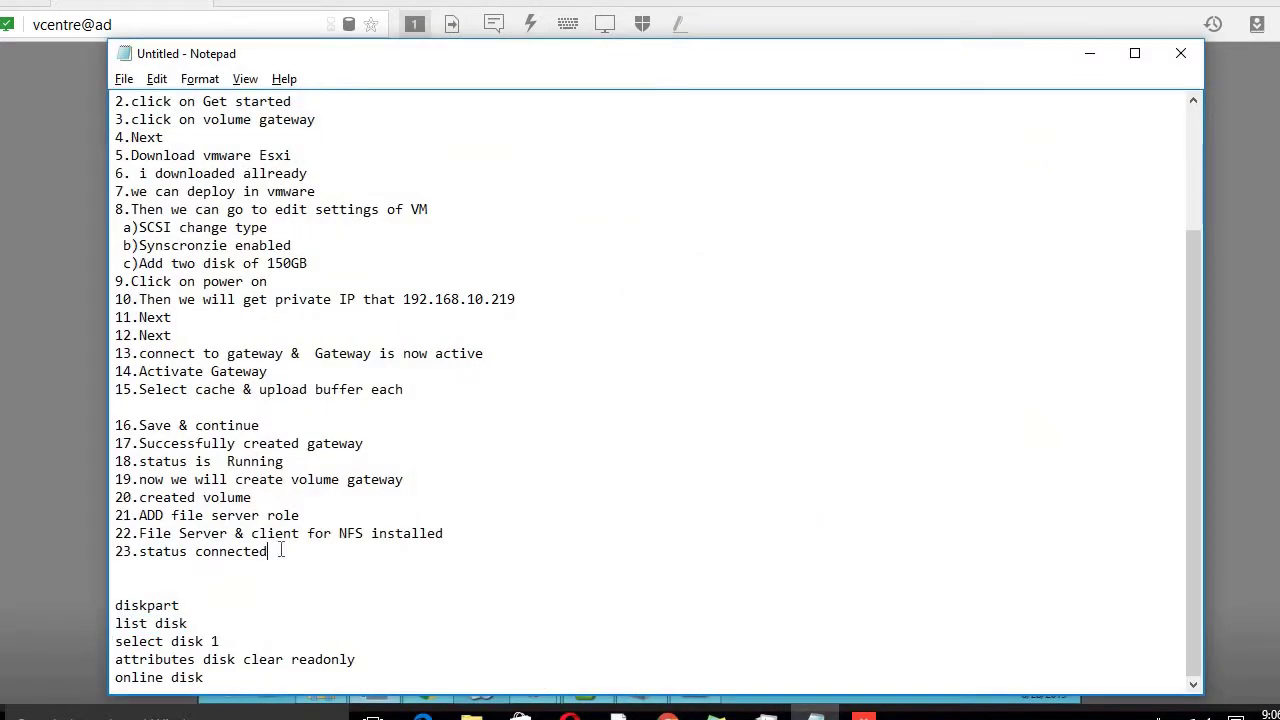
{"action": "key", "text": "Return"}
{"action": "type", "text": "2"}
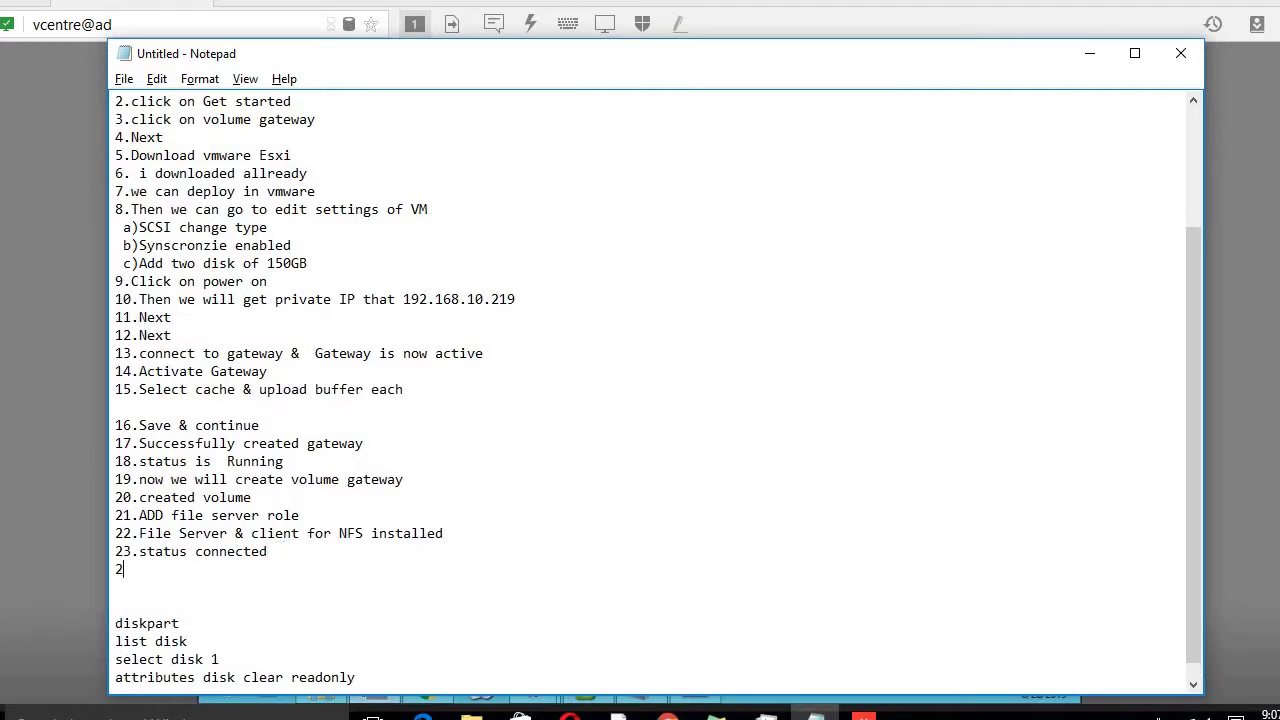
{"action": "type", "text": "4.we will see our volume "}
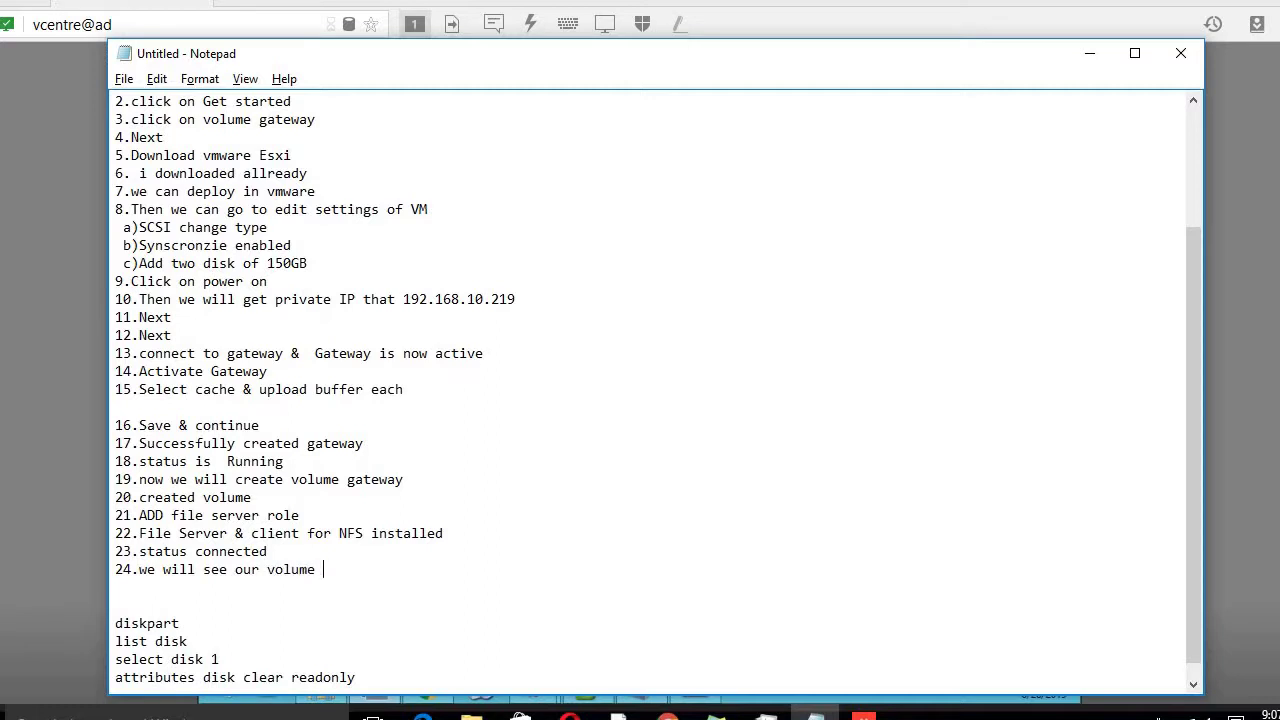
{"action": "type", "text": "is offline in disk management"}
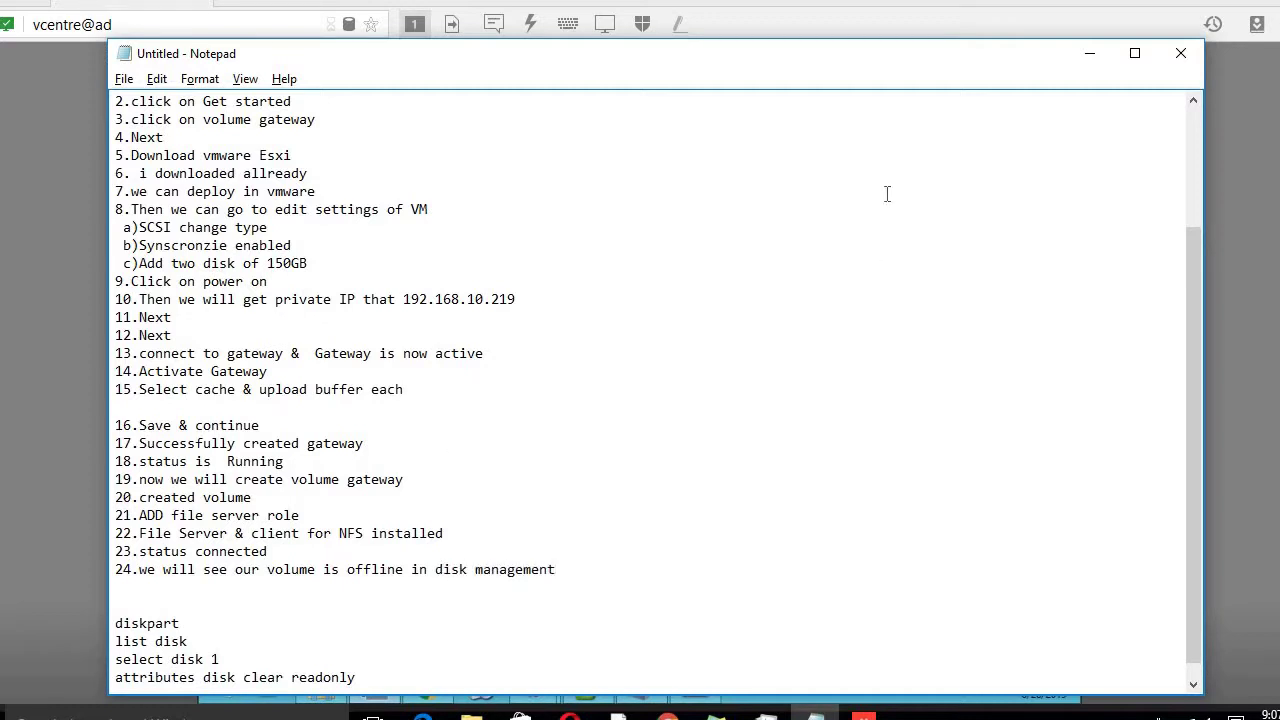
{"action": "left_click", "coordinate": [1088, 55]}
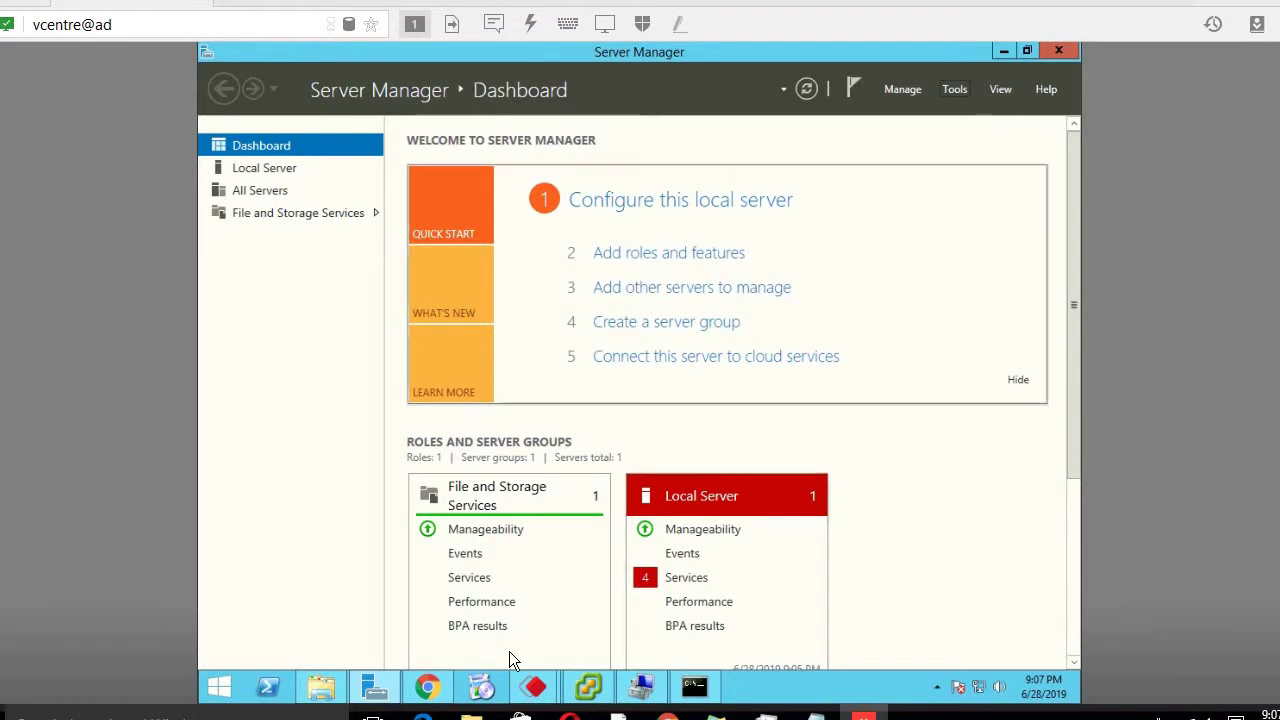
Step: Check the disks and partitions in Disk Management, reload the view, and close Computer Management
{"action": "left_click", "coordinate": [641, 692]}
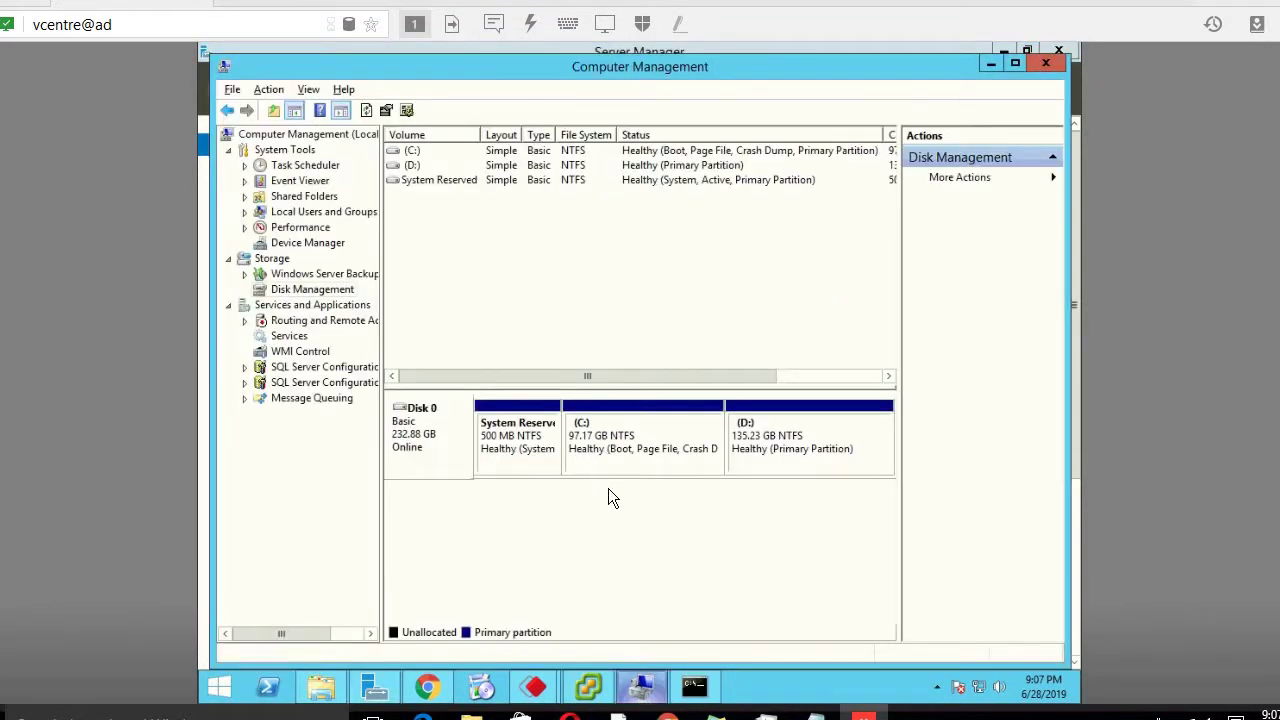
{"action": "left_click", "coordinate": [585, 459]}
{"action": "left_click", "coordinate": [781, 447]}
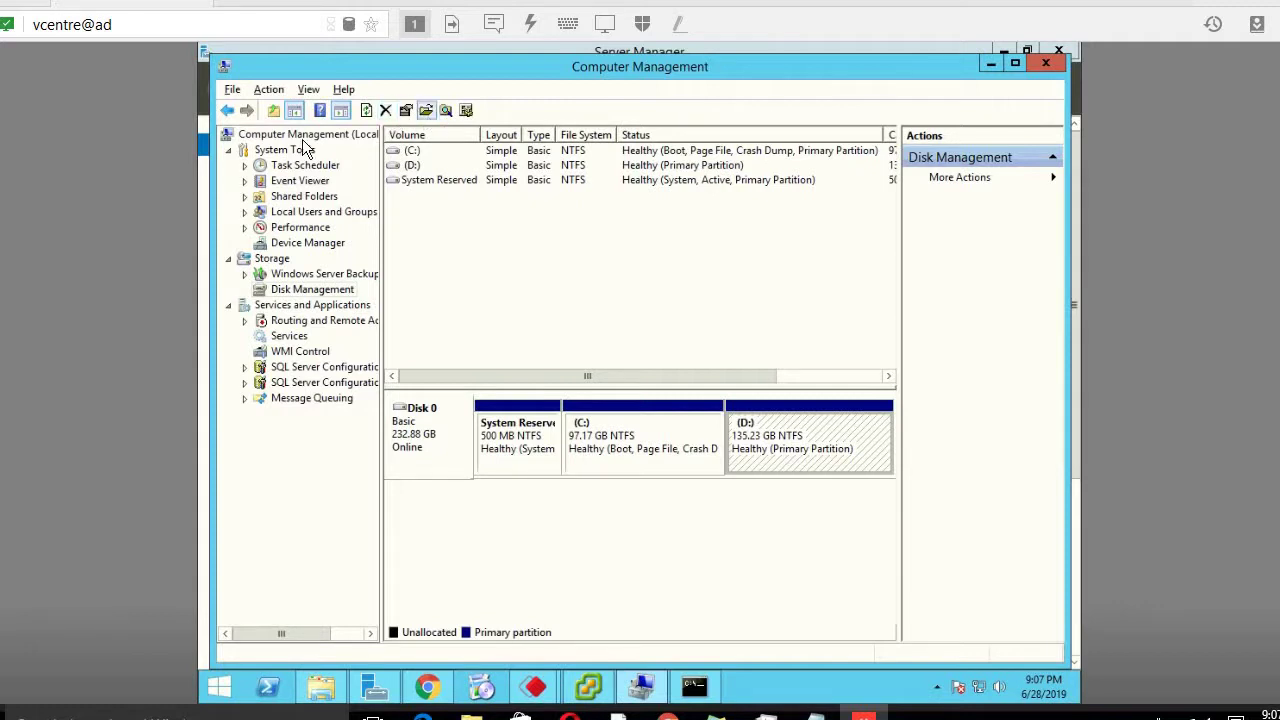
{"action": "left_click", "coordinate": [230, 110]}
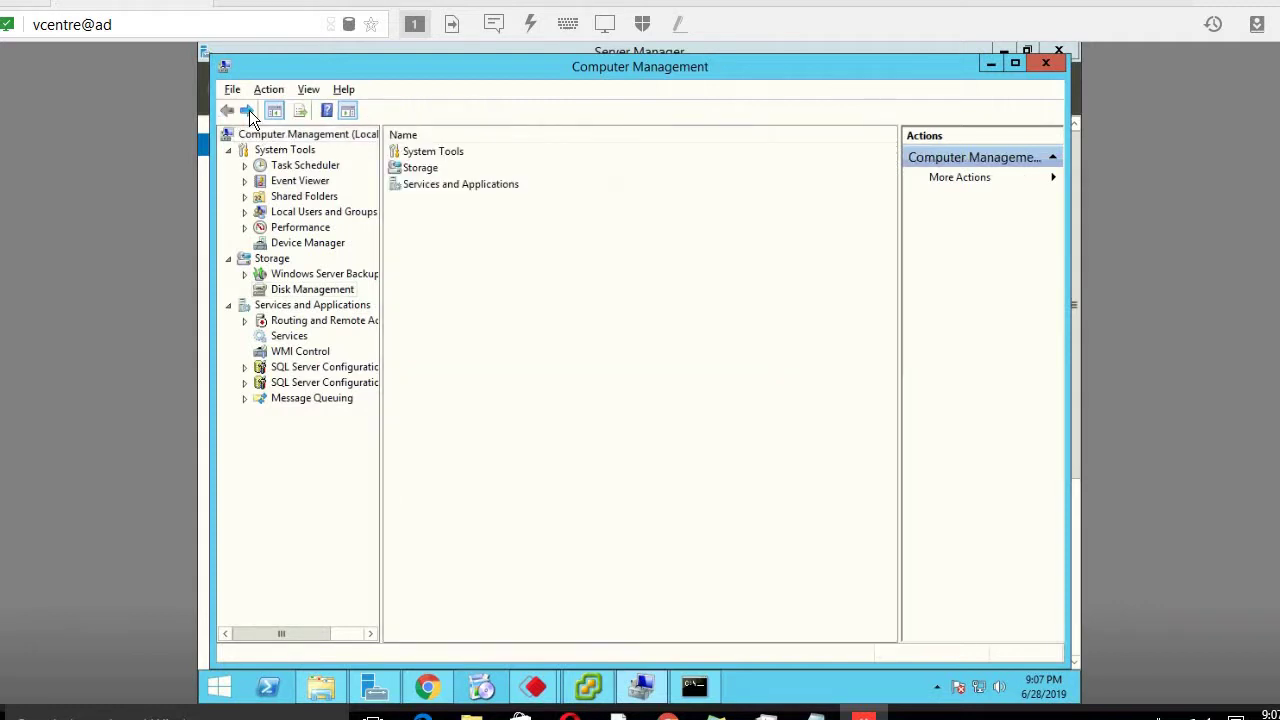
{"action": "left_click", "coordinate": [249, 110]}
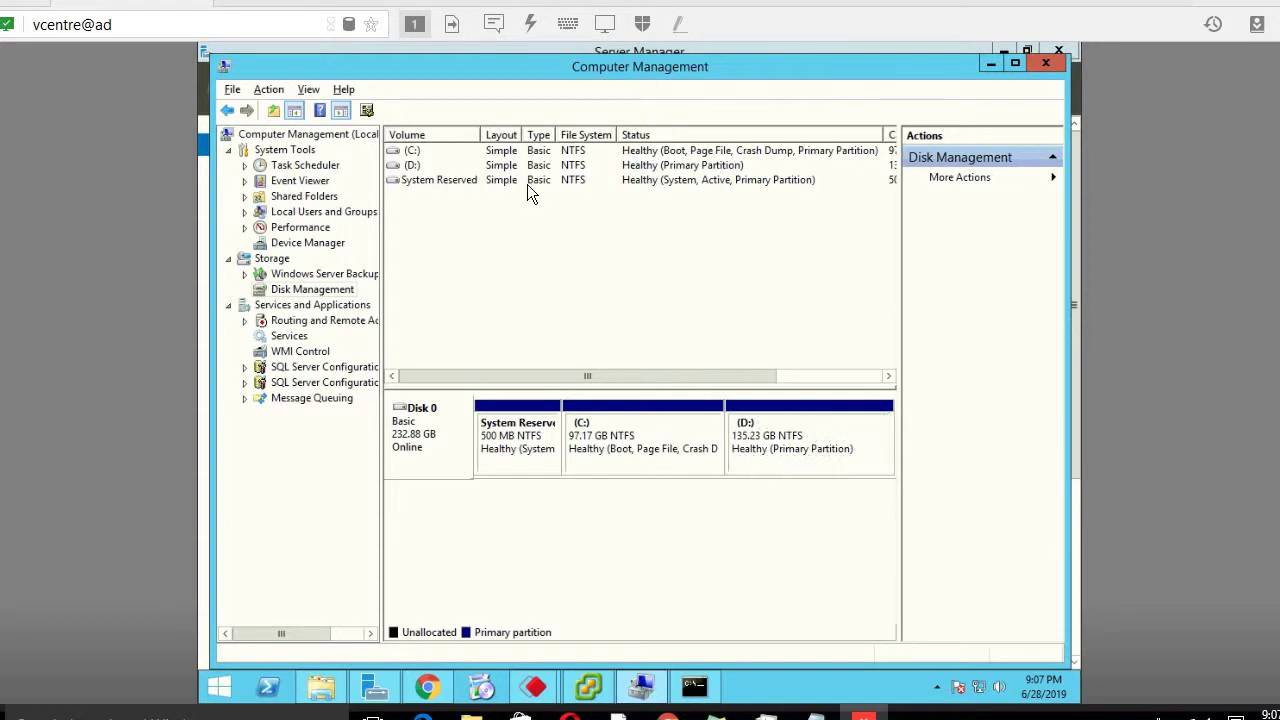
{"action": "left_click", "coordinate": [1045, 64]}
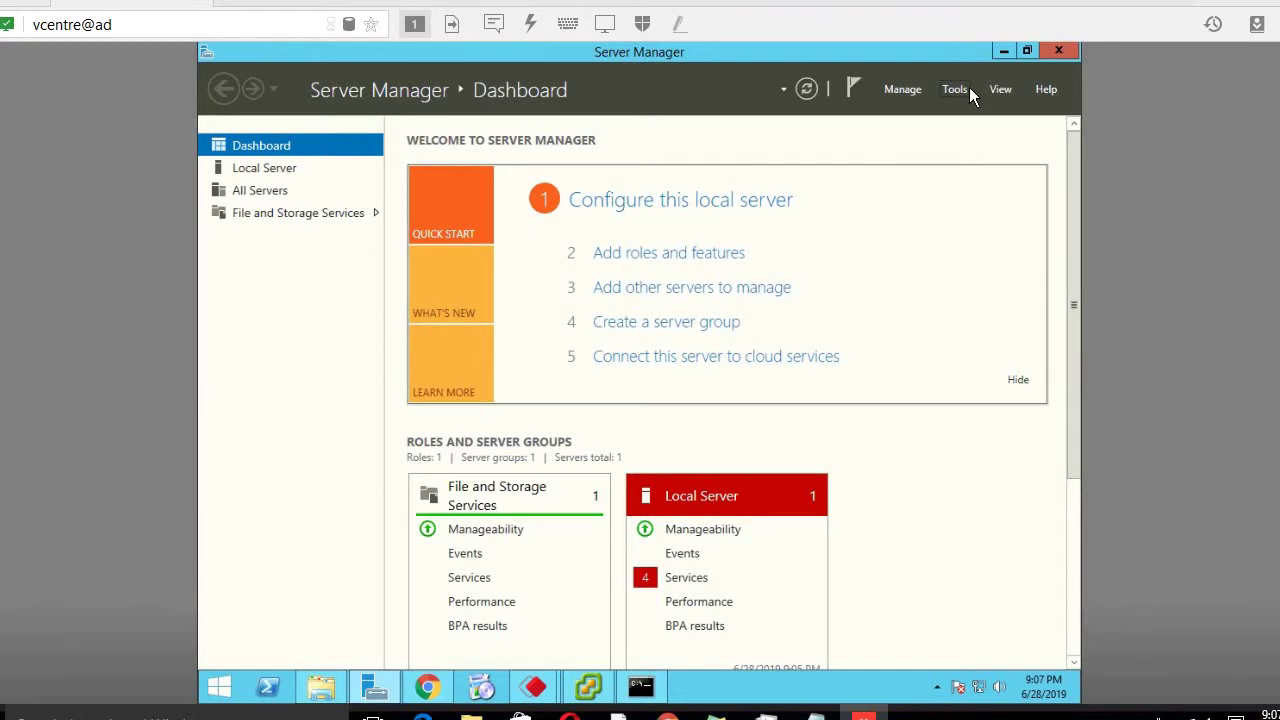
Step: Restart Server Manager, search for "compu" to open Computer Management, and display Disk Management
{"action": "left_click", "coordinate": [1067, 49]}
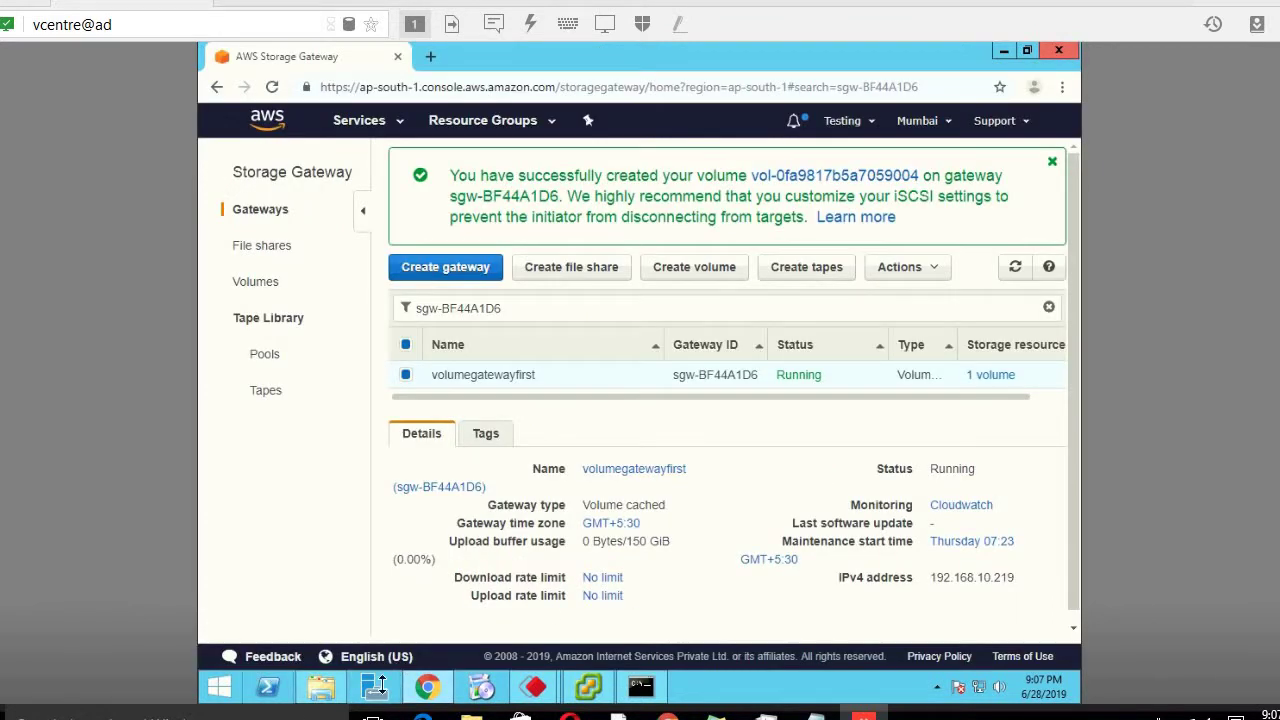
{"action": "left_click", "coordinate": [370, 688]}
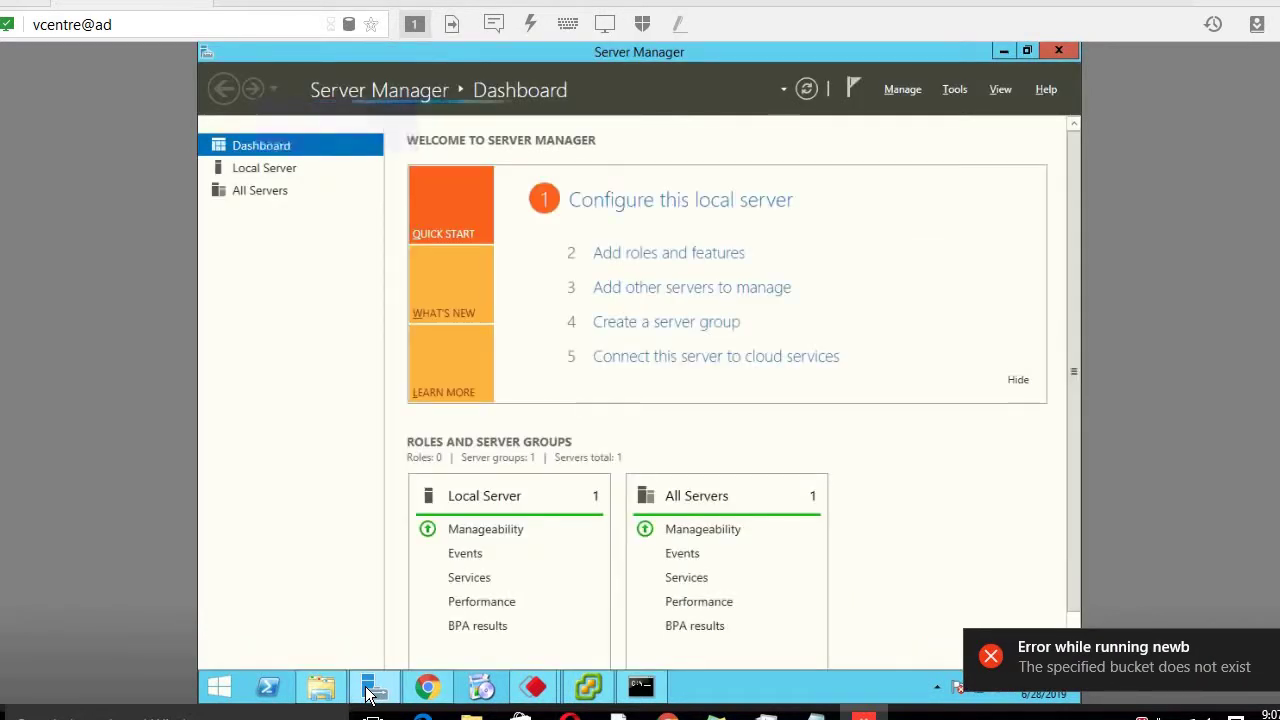
{"action": "left_click", "coordinate": [219, 687]}
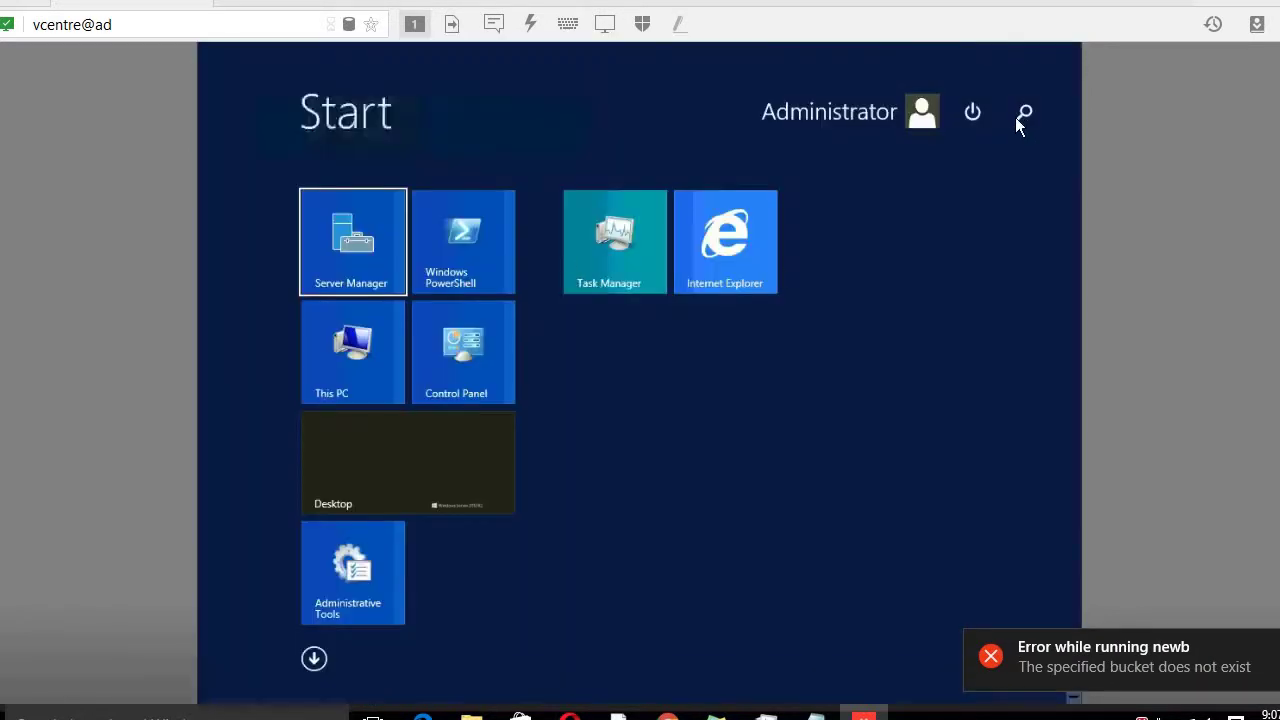
{"action": "left_click", "coordinate": [1017, 120]}
{"action": "type", "text": "comp"}
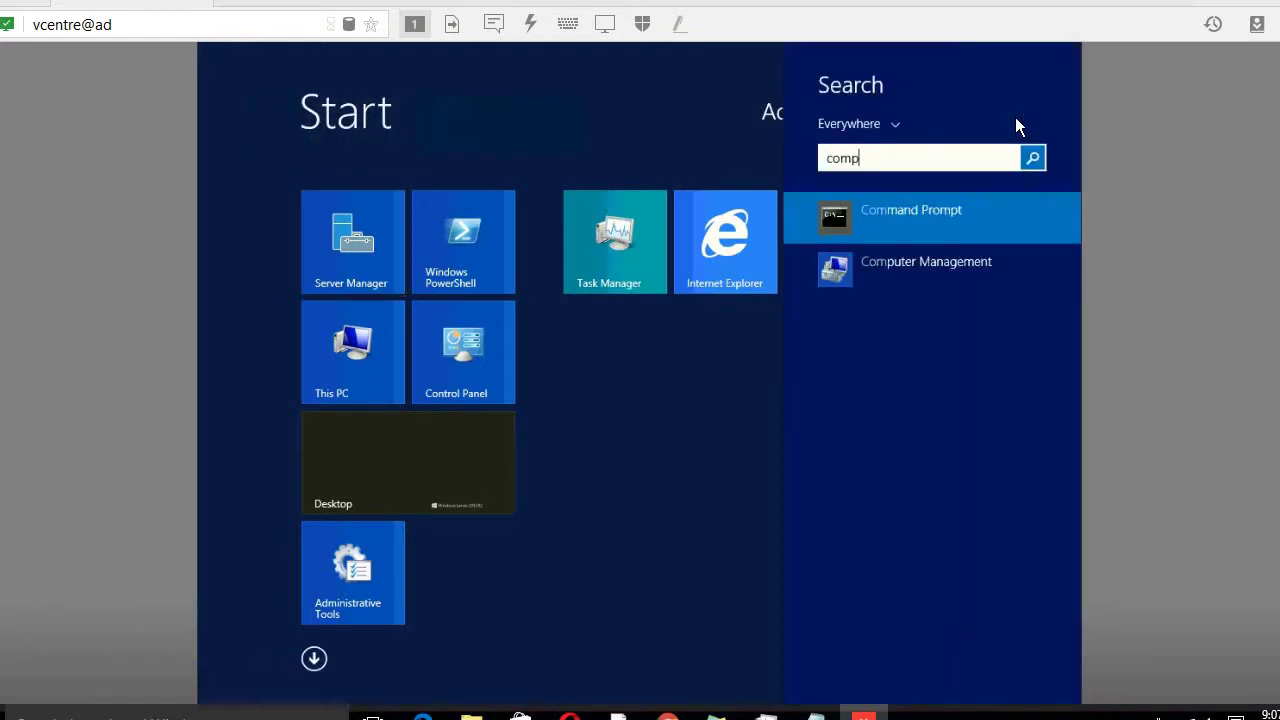
{"action": "type", "text": "u"}
{"action": "left_click", "coordinate": [968, 211]}
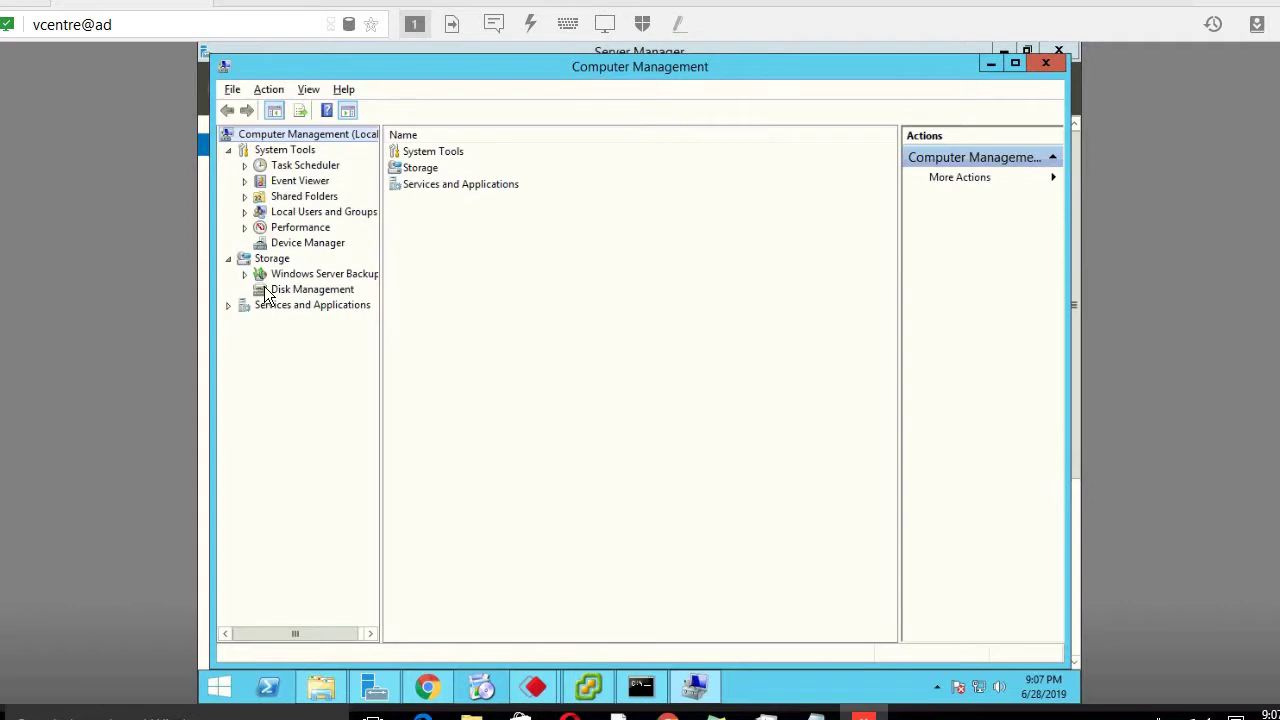
{"action": "left_click", "coordinate": [310, 289]}
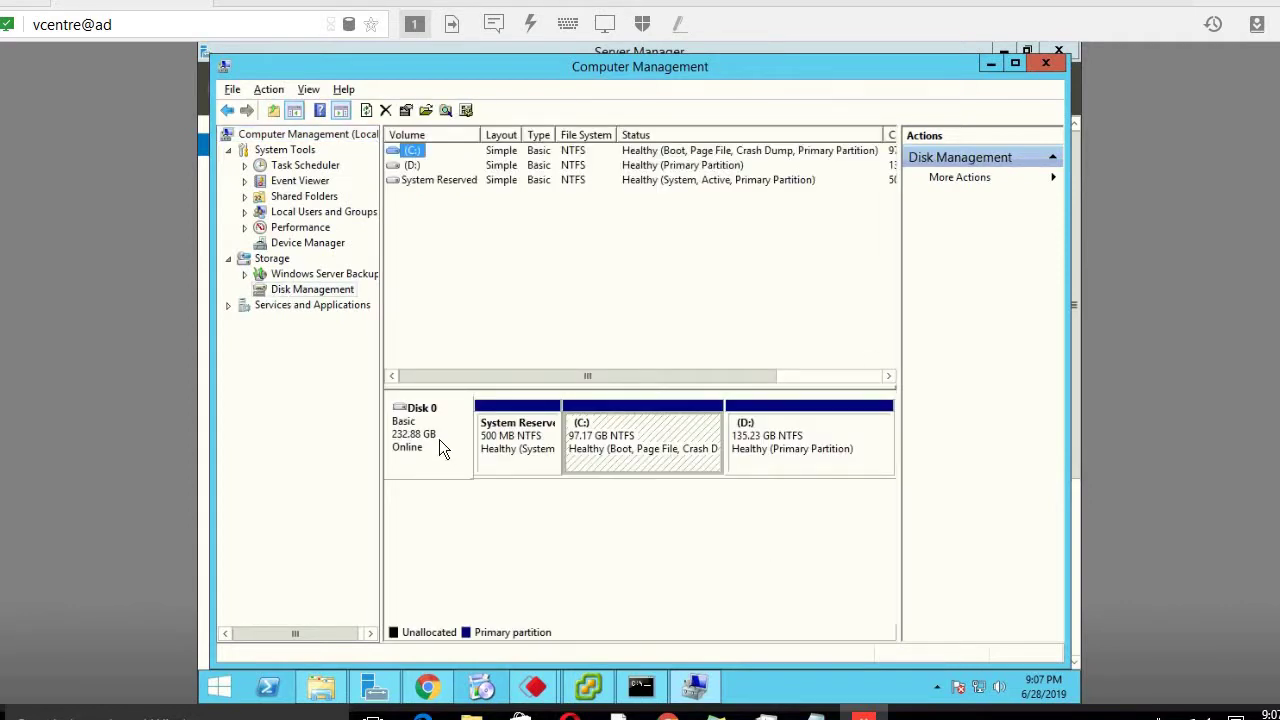
Step: Check Disk 0 and its partitions in Disk Management, then reload the disk view
{"action": "left_click", "coordinate": [554, 454]}
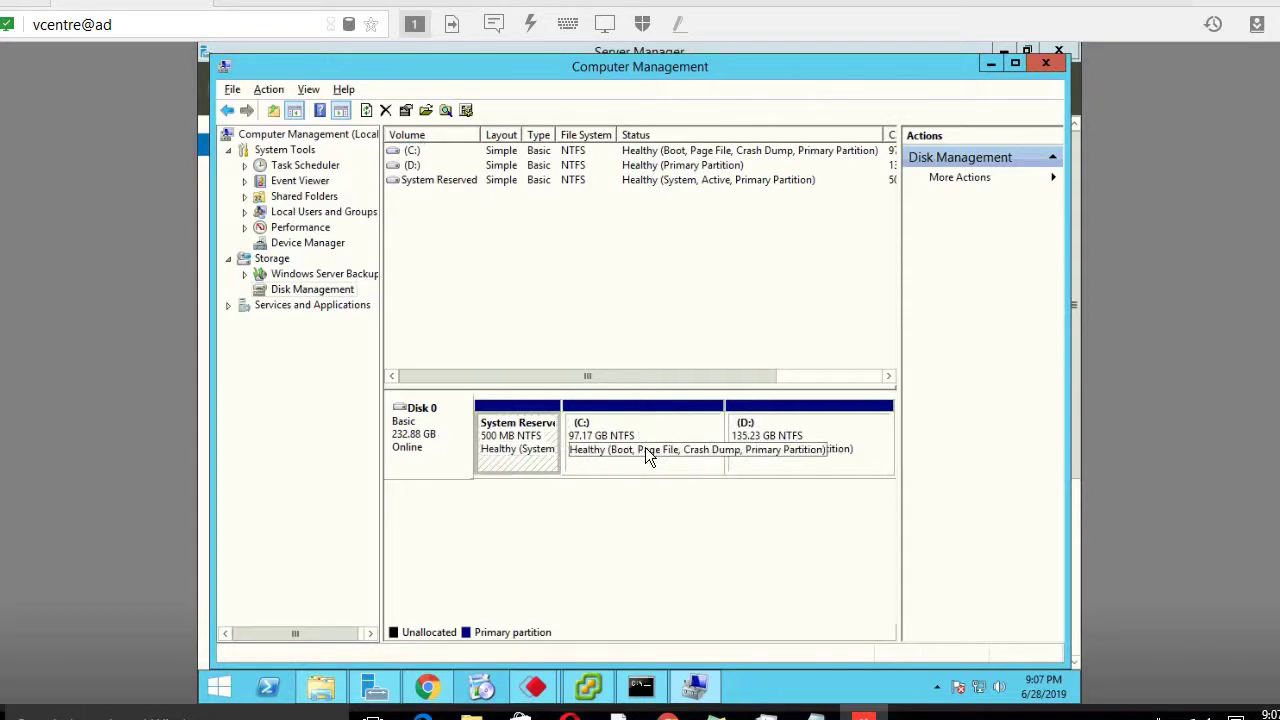
{"action": "left_click", "coordinate": [645, 447]}
{"action": "left_click", "coordinate": [537, 431]}
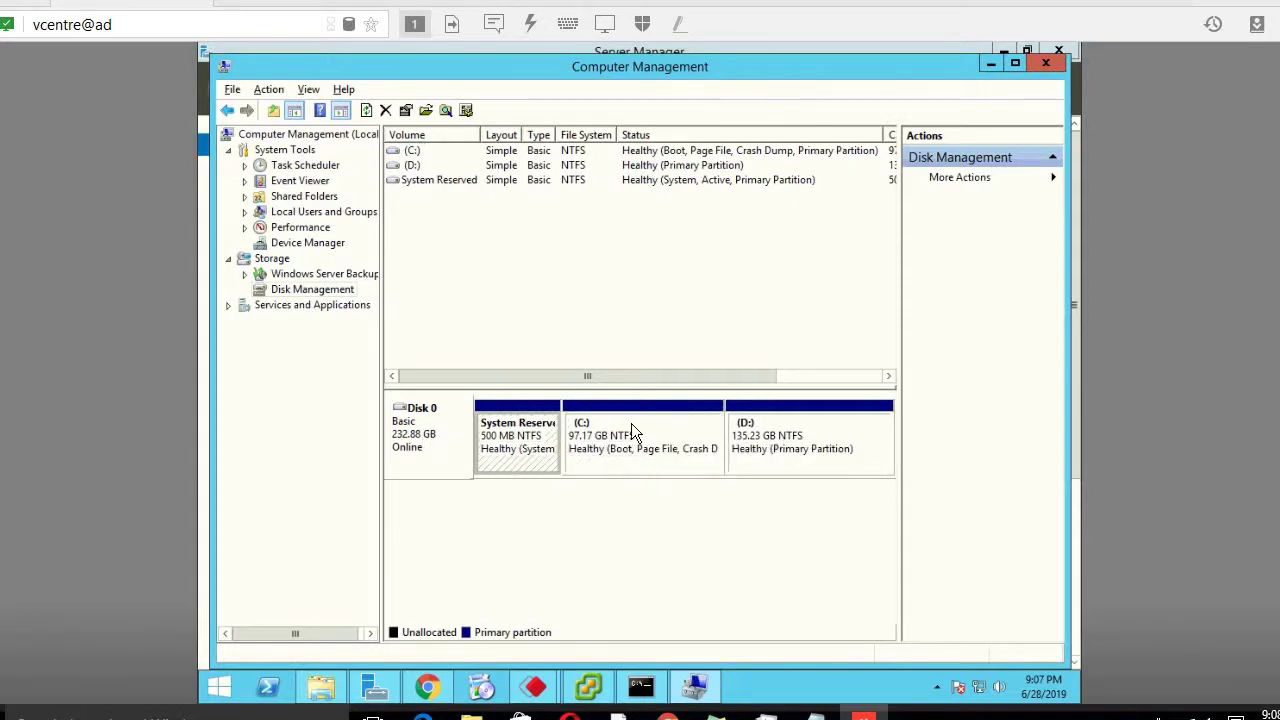
{"action": "left_click", "coordinate": [411, 423]}
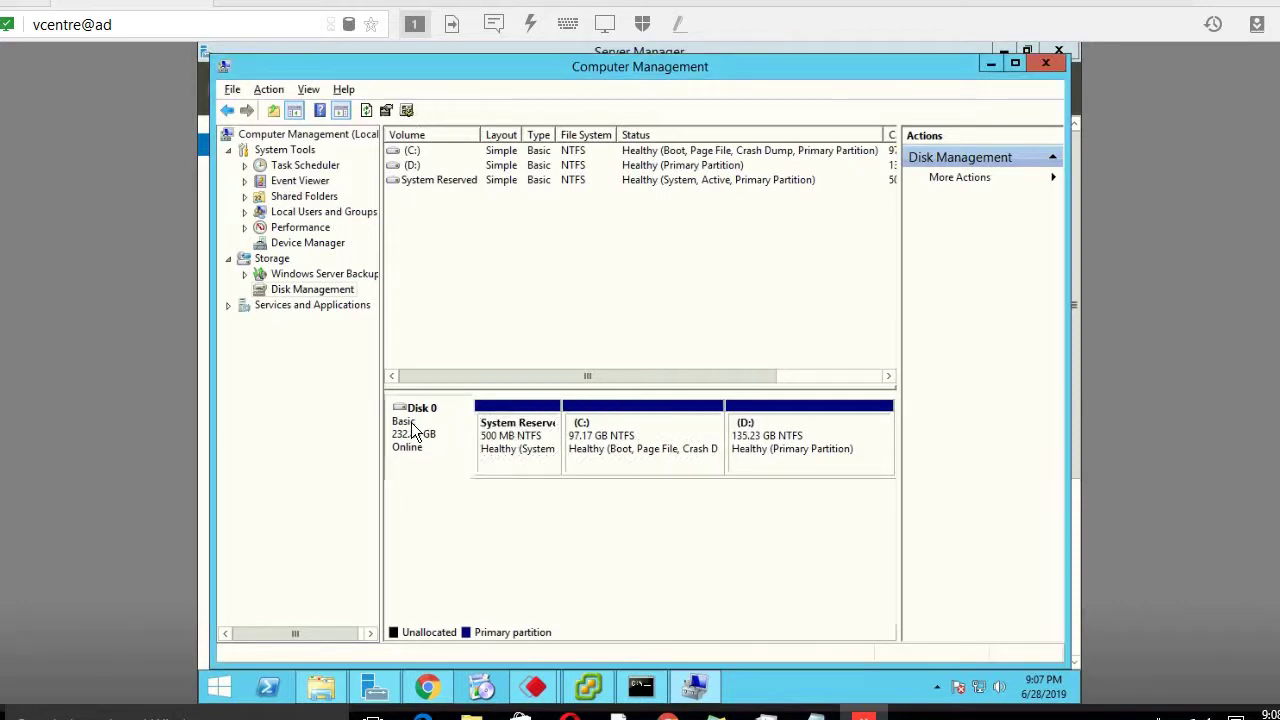
{"action": "left_click", "coordinate": [990, 67]}
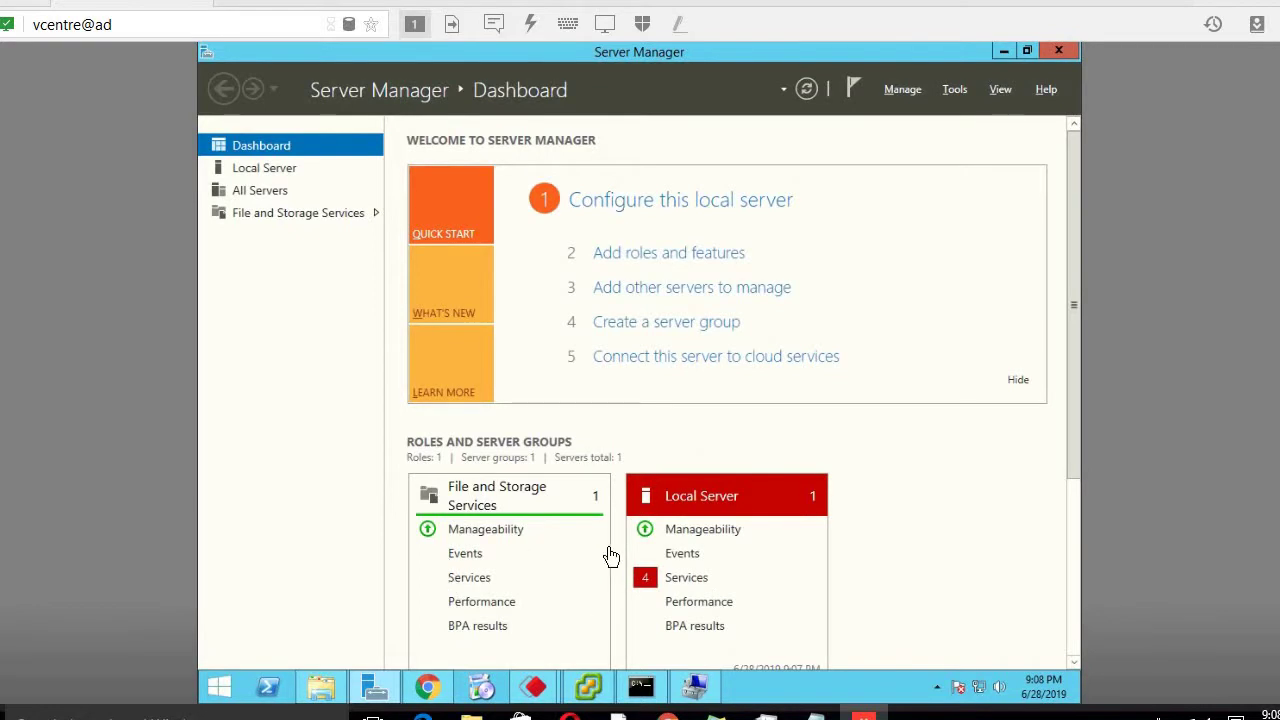
{"action": "left_click", "coordinate": [604, 698]}
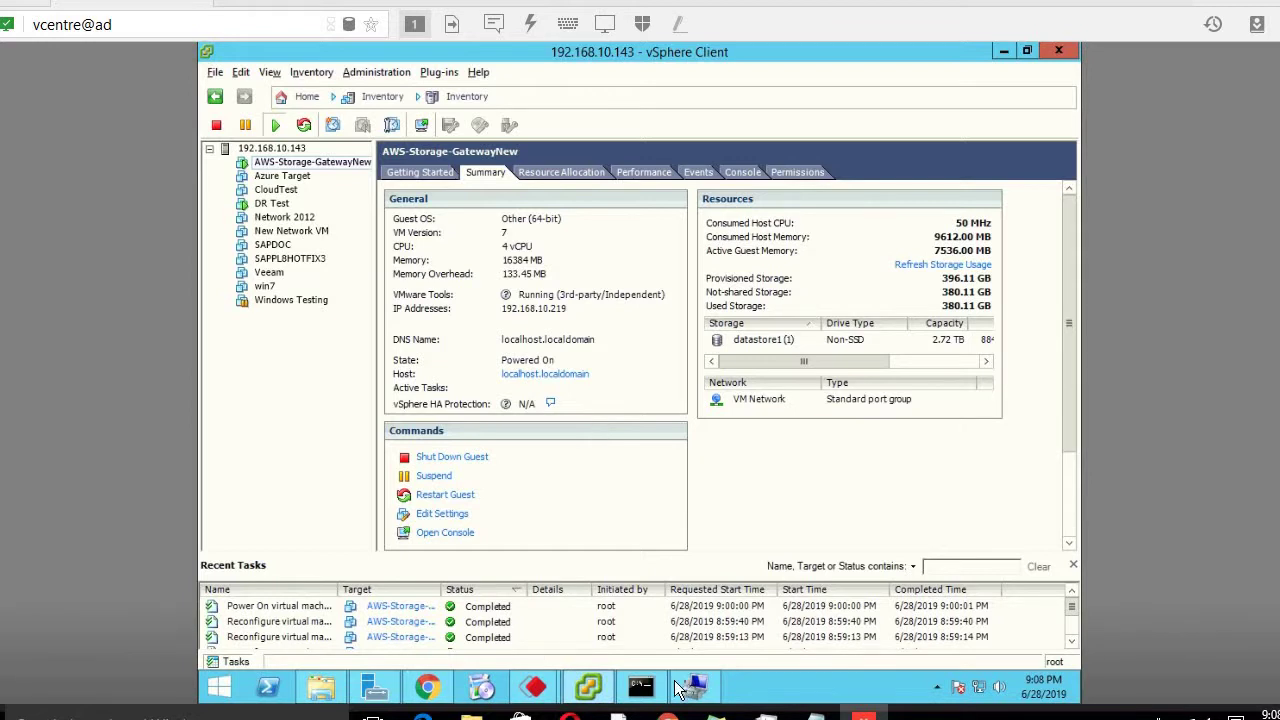
{"action": "left_click", "coordinate": [712, 689]}
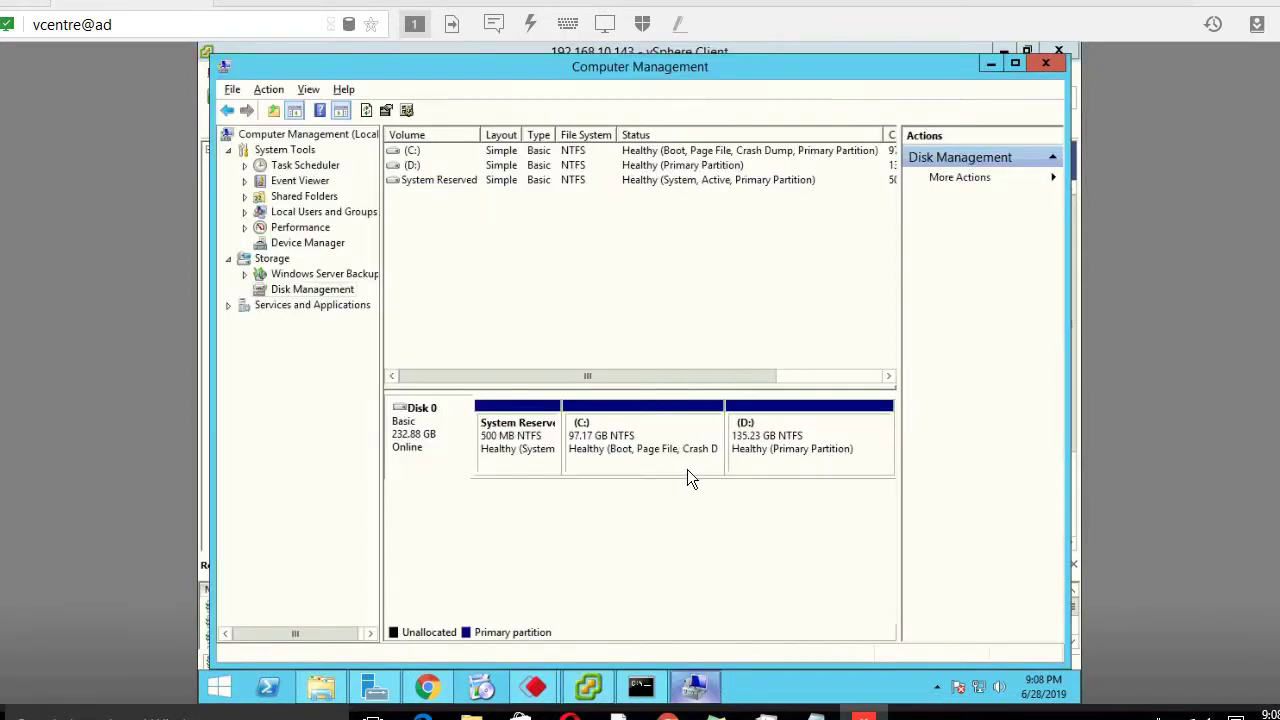
{"action": "left_click", "coordinate": [284, 289]}
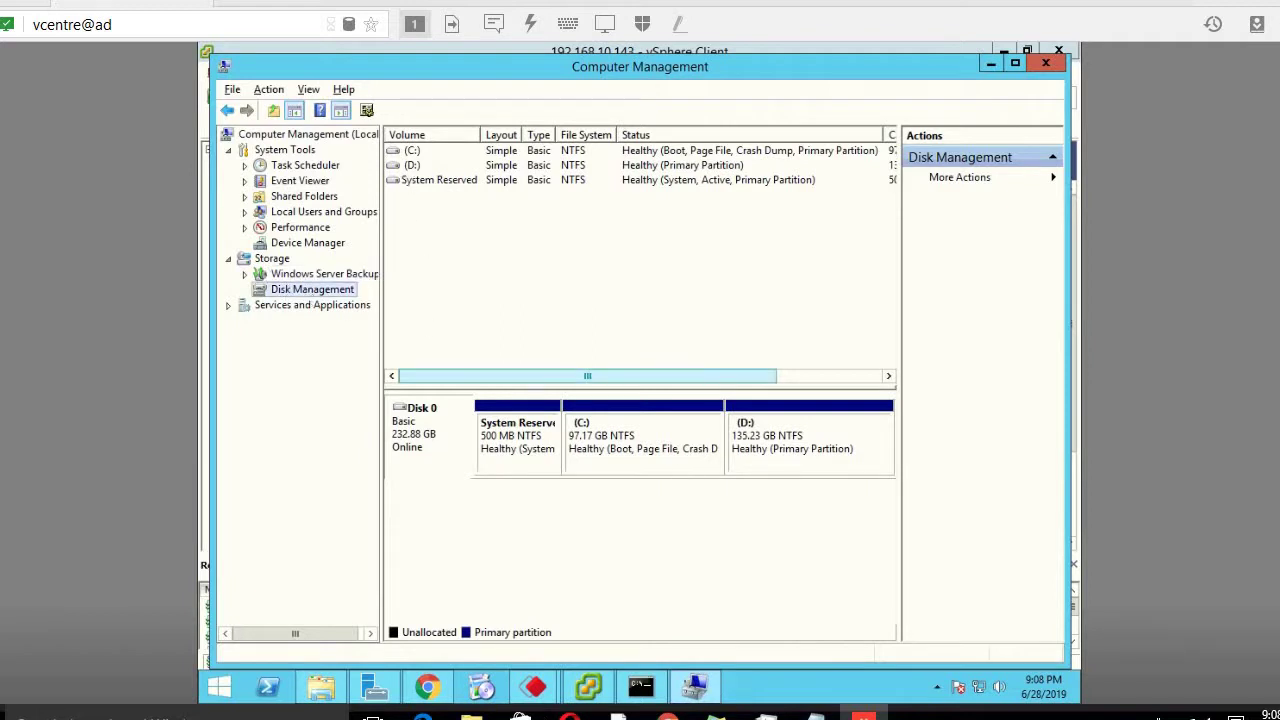
Step: Look up the volume's target name and host IP in the Storage Gateway volumes list, then return to Computer Management
{"action": "left_click", "coordinate": [428, 685]}
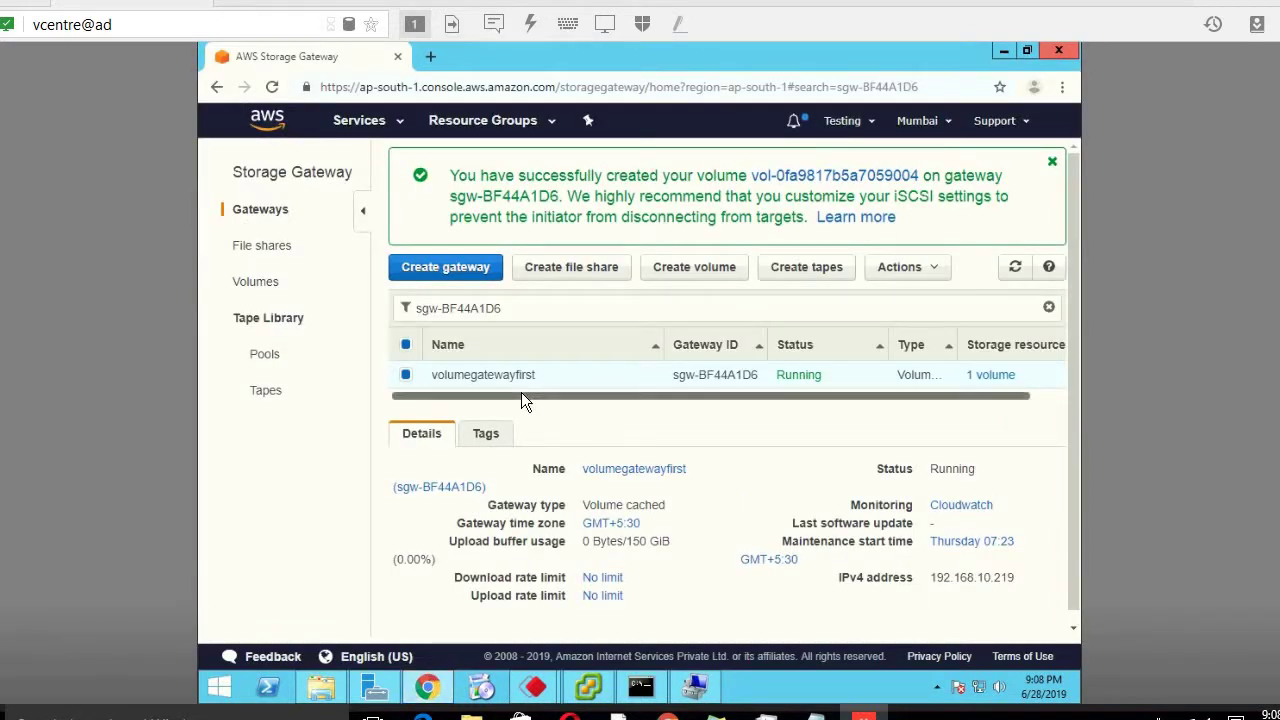
{"action": "left_click", "coordinate": [264, 285]}
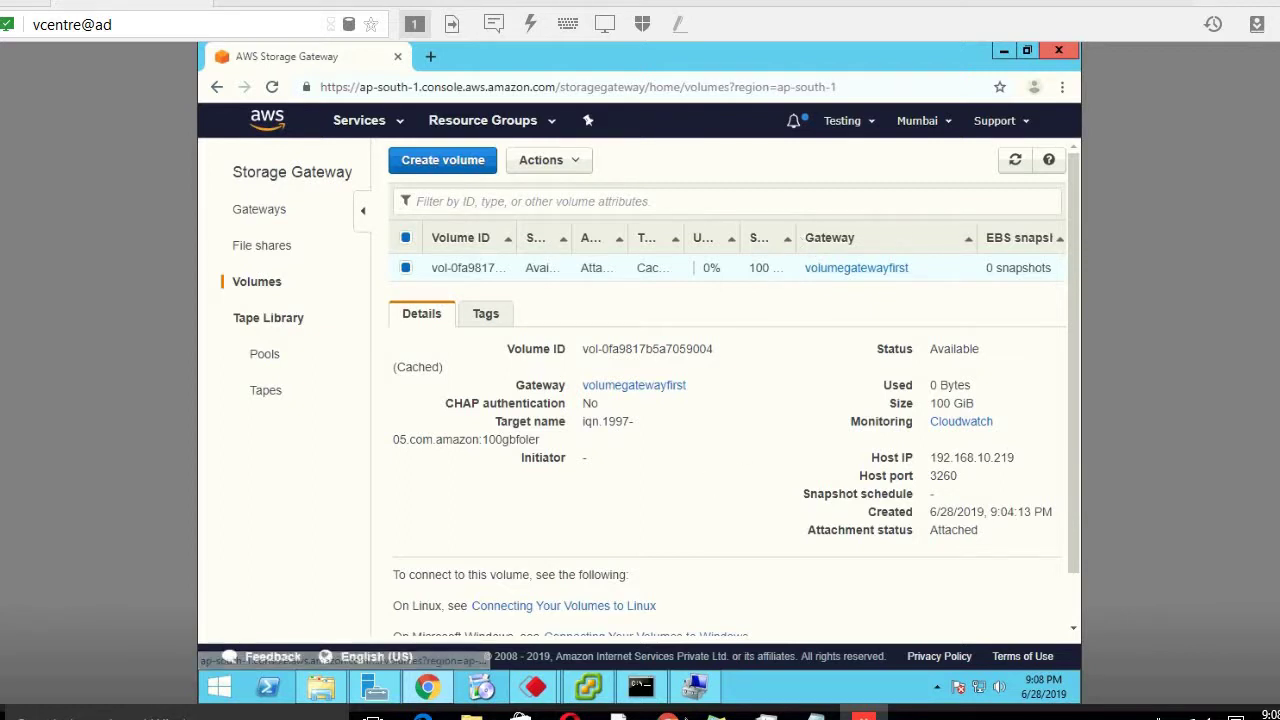
{"action": "left_click", "coordinate": [695, 686]}
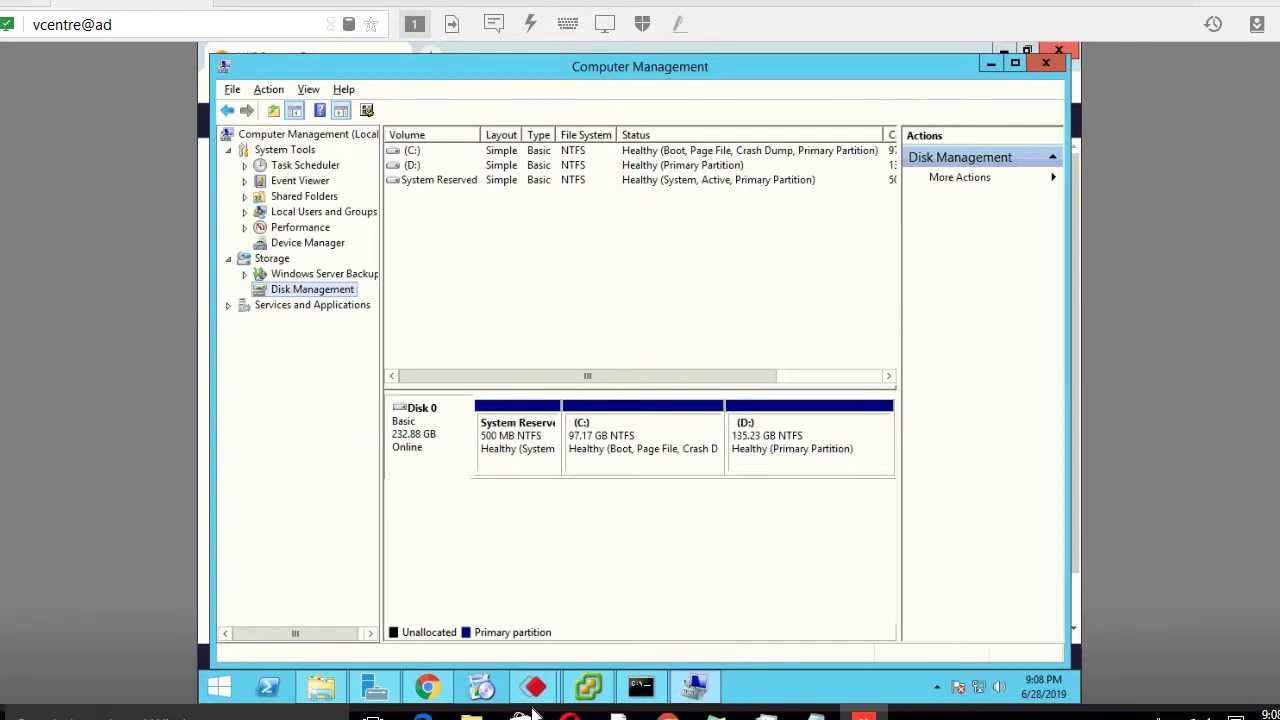
Step: Open the iSCSI Initiator properties from Server Manager and disconnect all sessions of the target iqn.1997-05.com.amazon:new100gb
{"action": "left_click", "coordinate": [380, 686]}
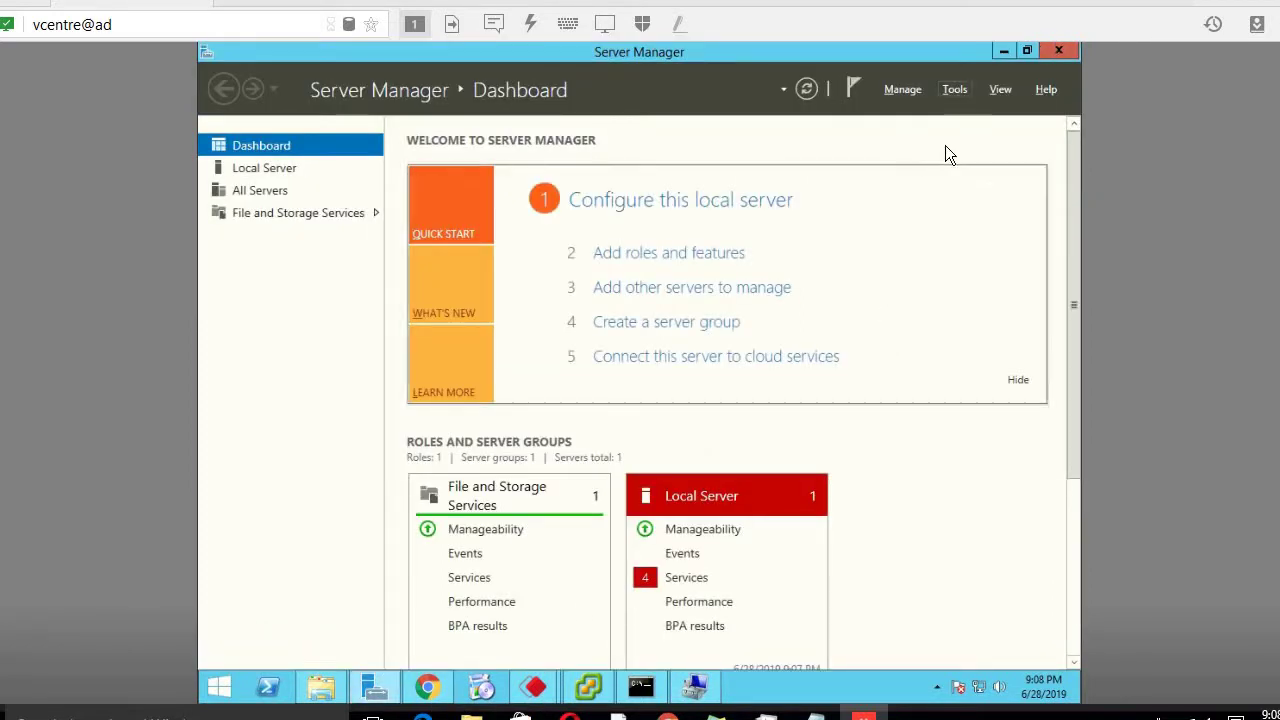
{"action": "left_click", "coordinate": [955, 90]}
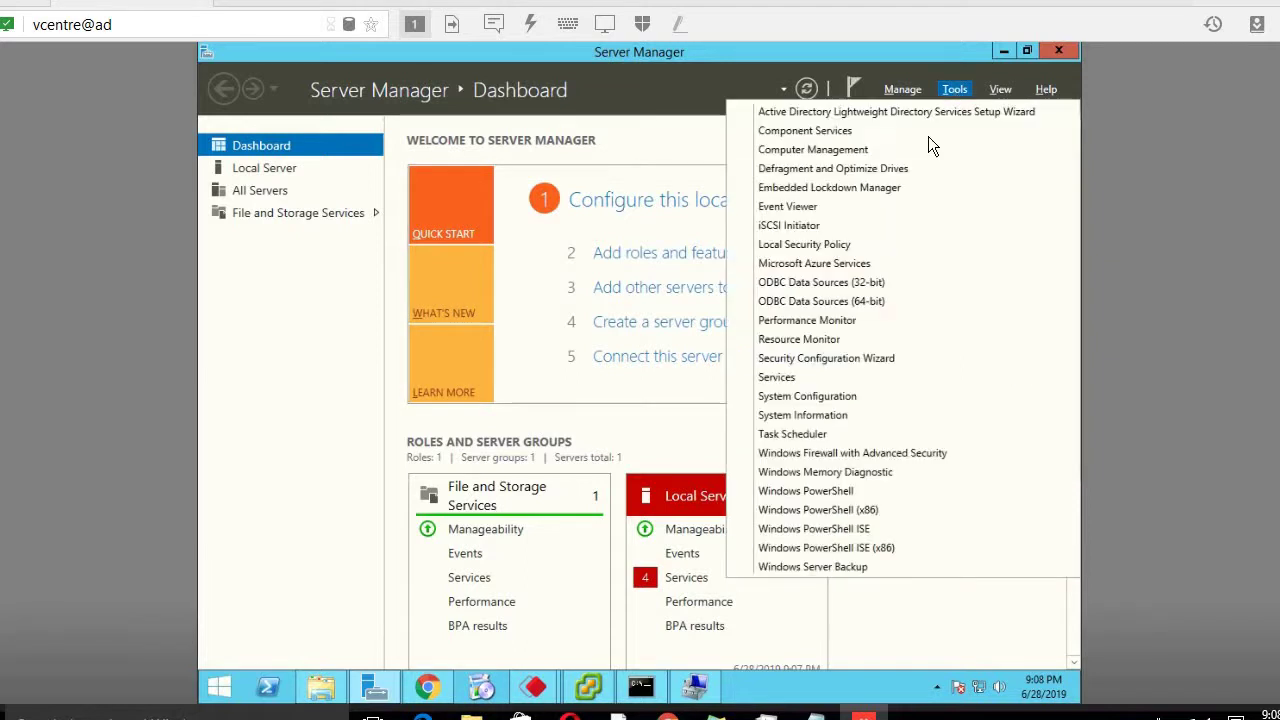
{"action": "left_click", "coordinate": [792, 228]}
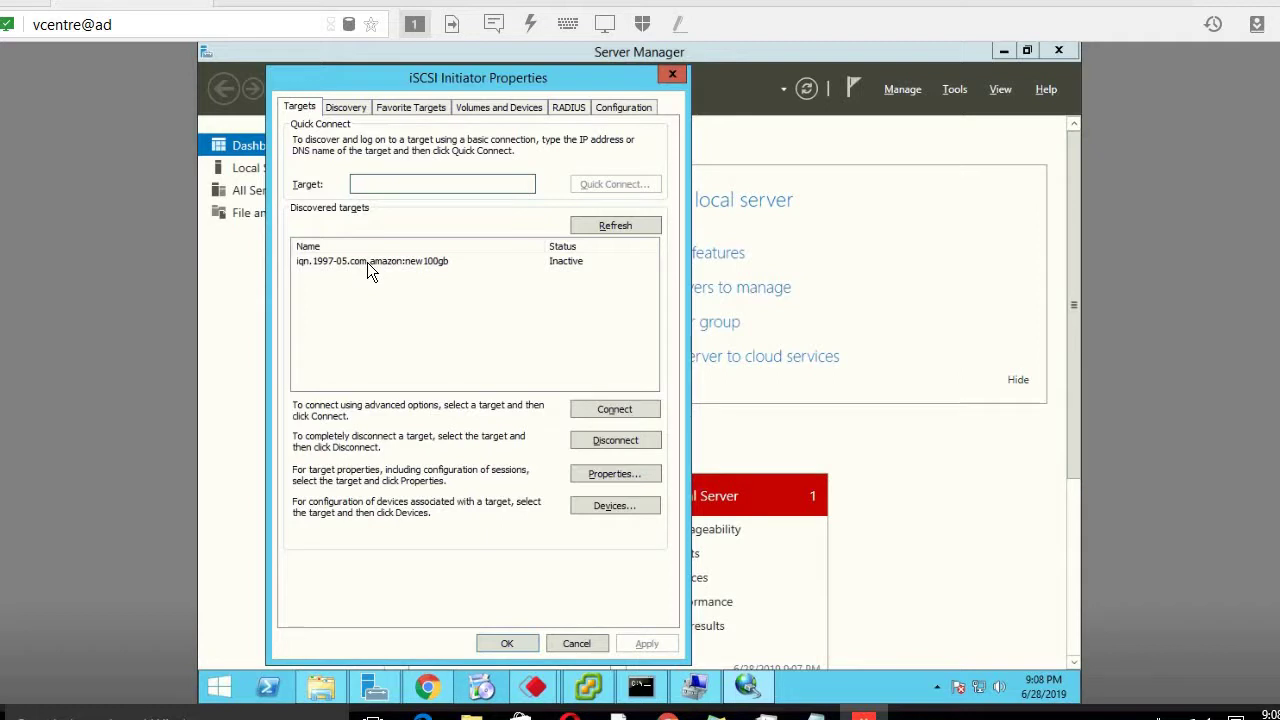
{"action": "left_click", "coordinate": [367, 262]}
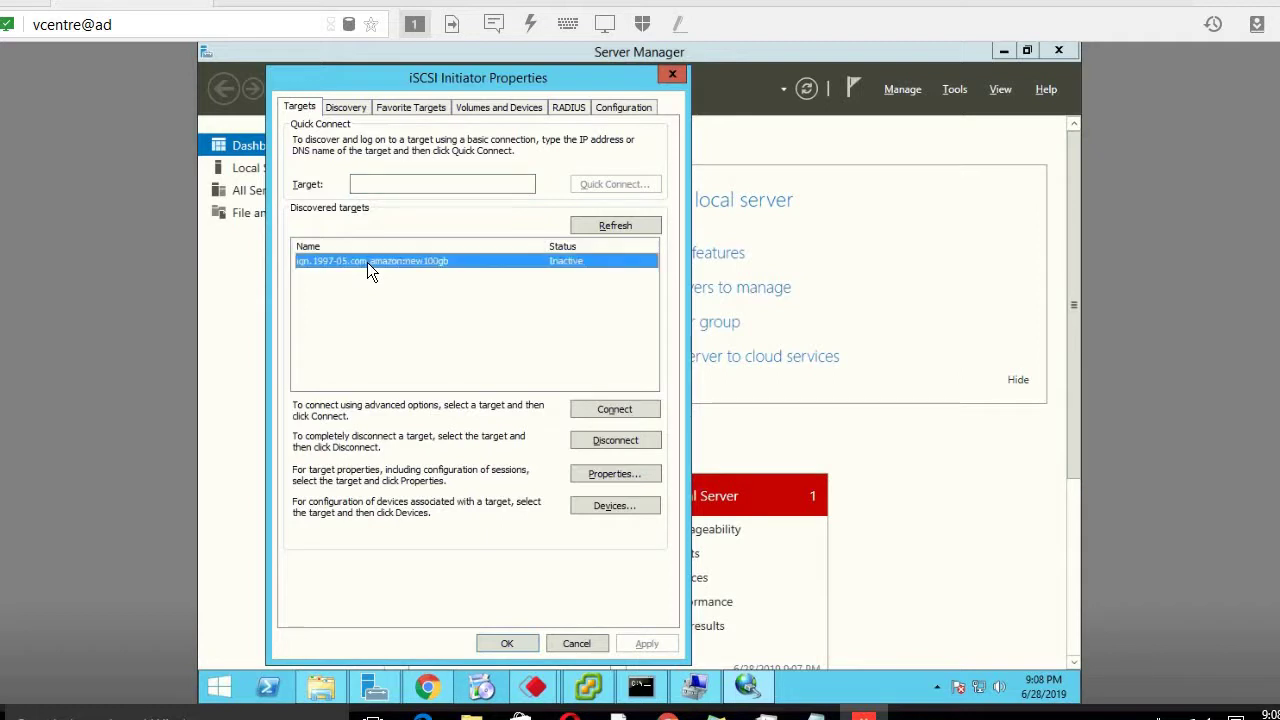
{"action": "left_click", "coordinate": [602, 444]}
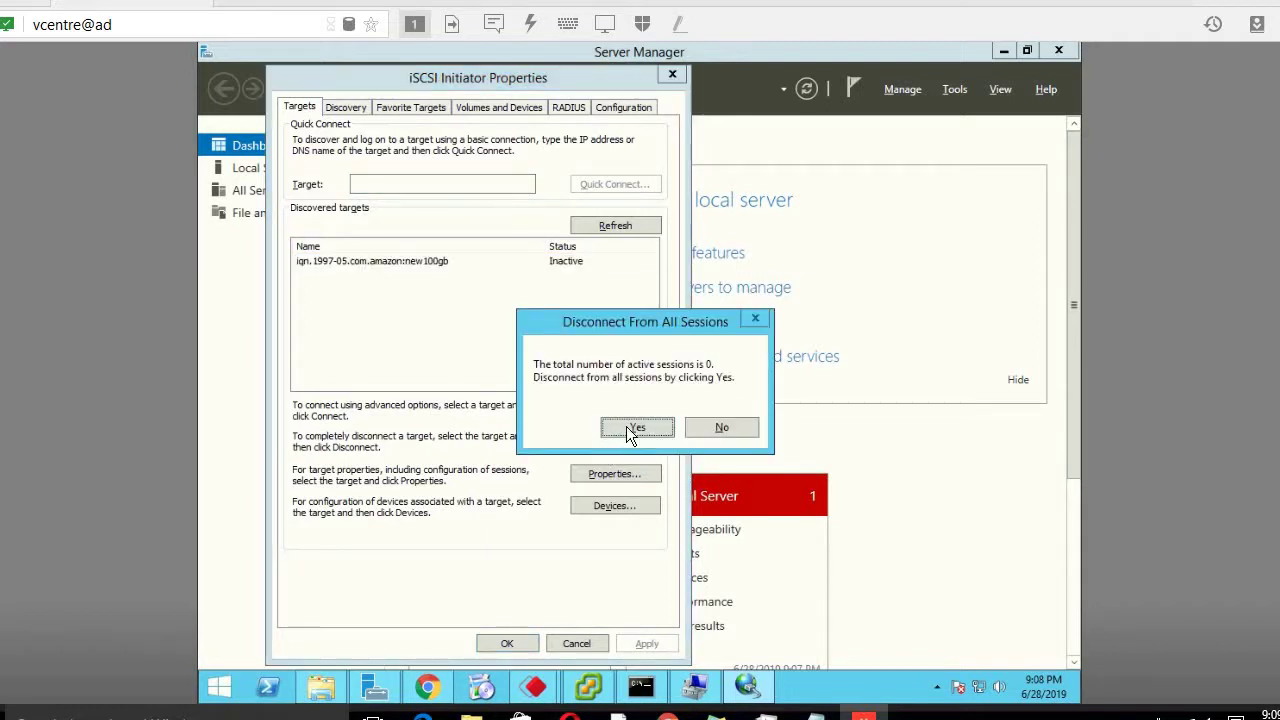
{"action": "left_click", "coordinate": [626, 426]}
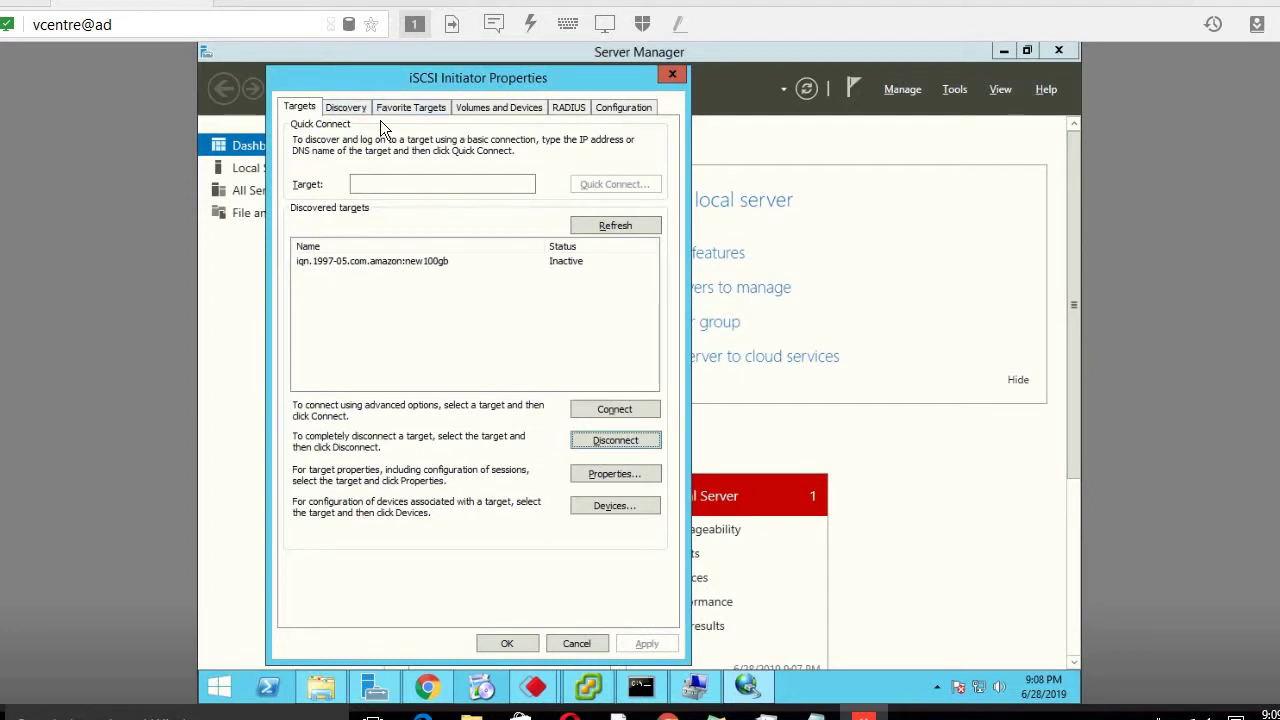
{"action": "left_click", "coordinate": [448, 262]}
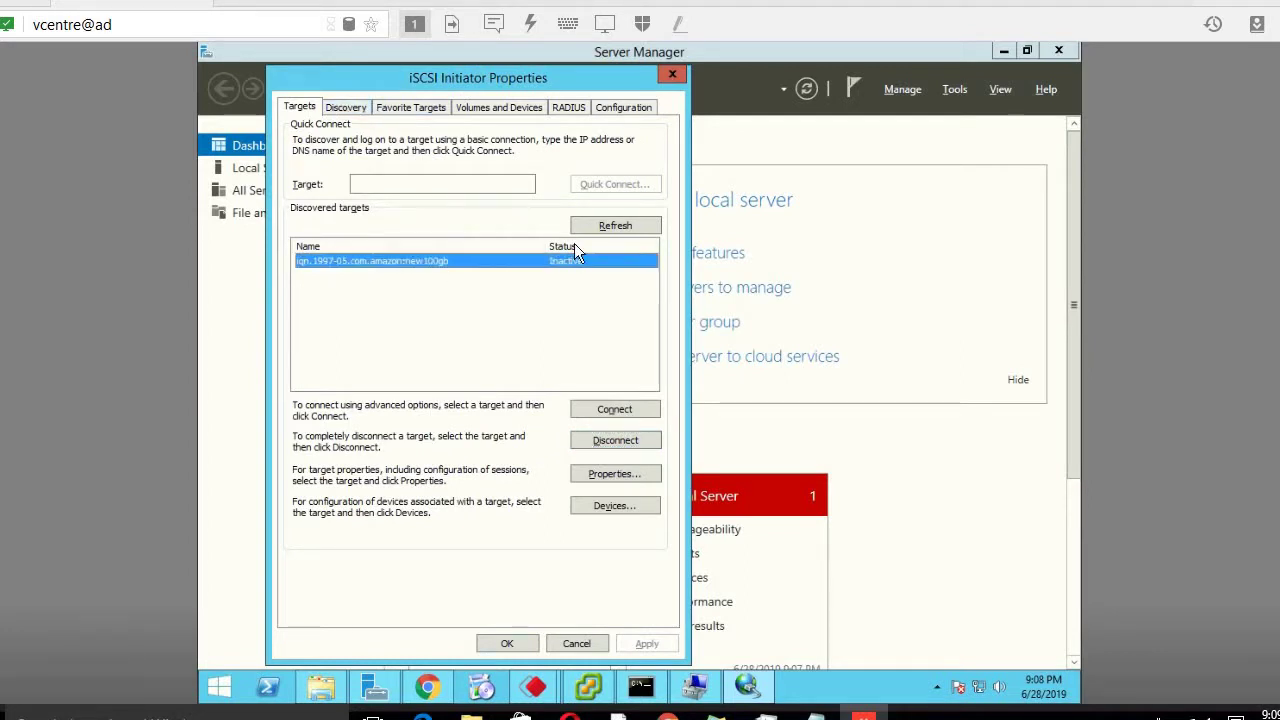
{"action": "left_click", "coordinate": [606, 444]}
Step: Discover the iSCSI targets at 192.168.10.219 with Quick Connect and close the list of found targets
{"action": "left_click", "coordinate": [381, 187]}
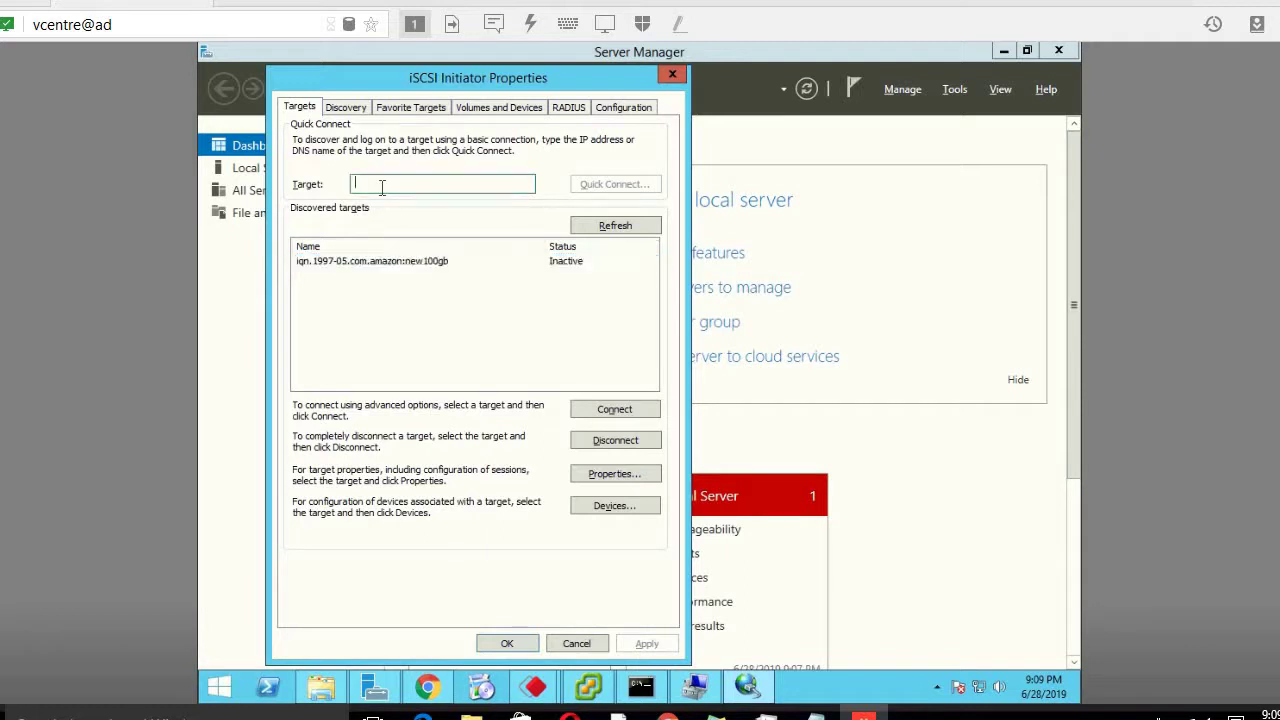
{"action": "type", "text": "192"}
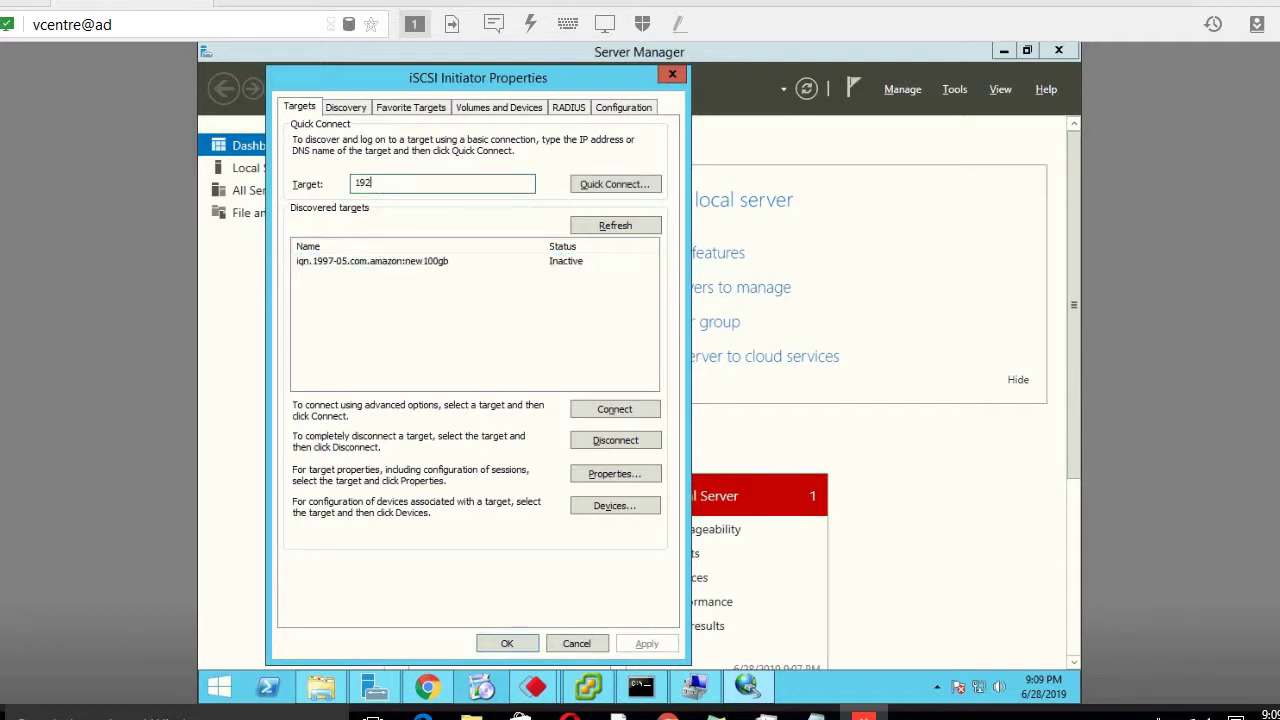
{"action": "type", "text": ".168.10.219"}
{"action": "left_click", "coordinate": [602, 182]}
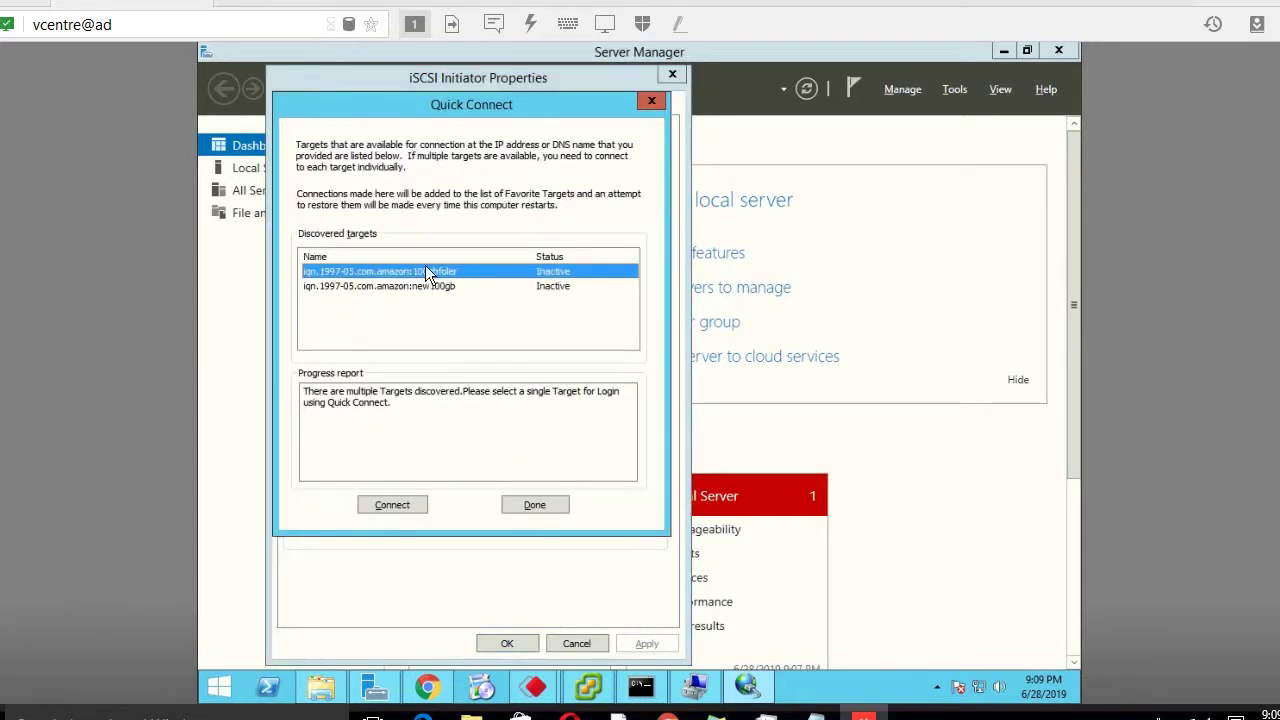
{"action": "left_click", "coordinate": [511, 502]}
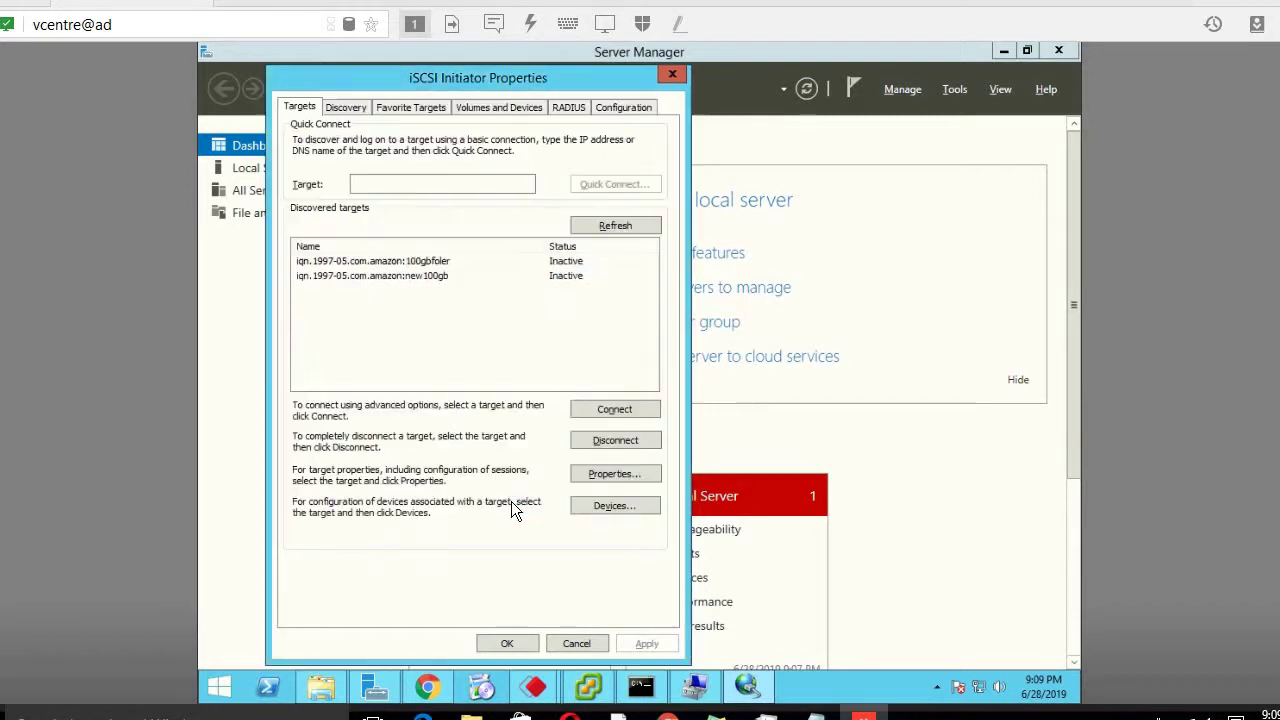
Step: Connect the target iqn.1997-05.com.amazon:100gbfoler, keeping it as a favorite target, and accept the iSCSI Initiator properties
{"action": "left_click", "coordinate": [434, 261]}
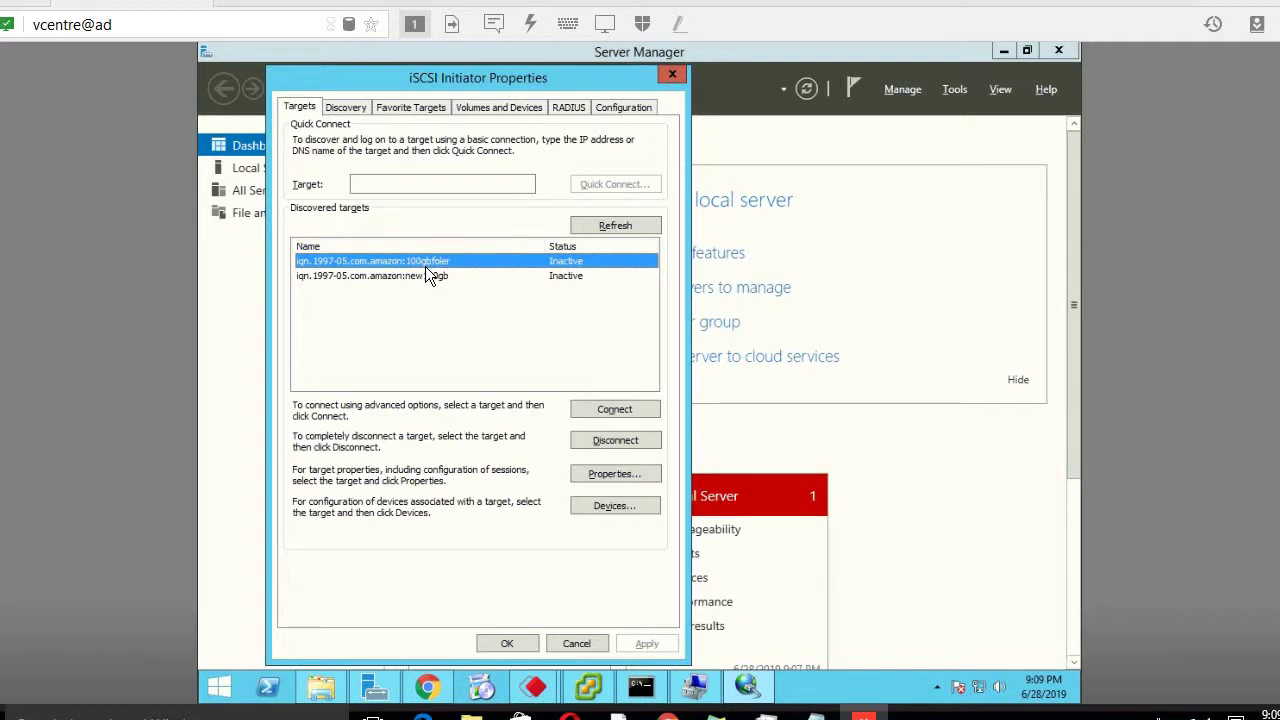
{"action": "left_click", "coordinate": [585, 411]}
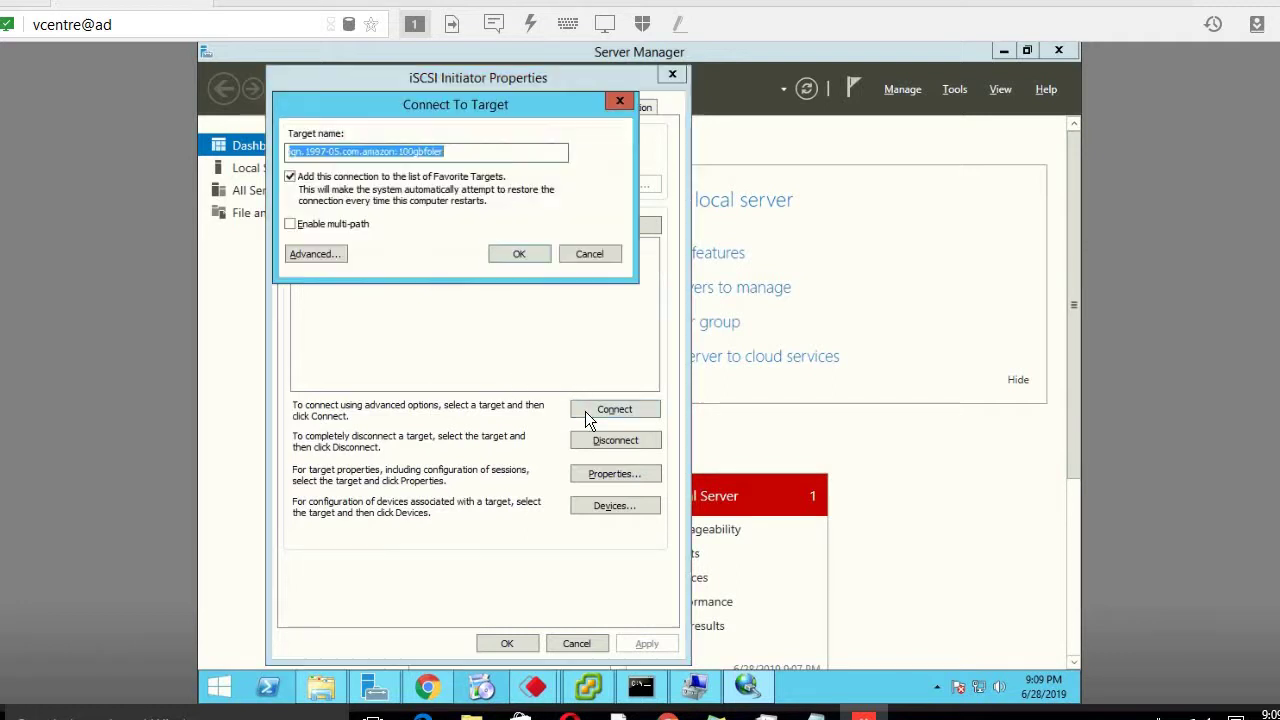
{"action": "left_click", "coordinate": [520, 249]}
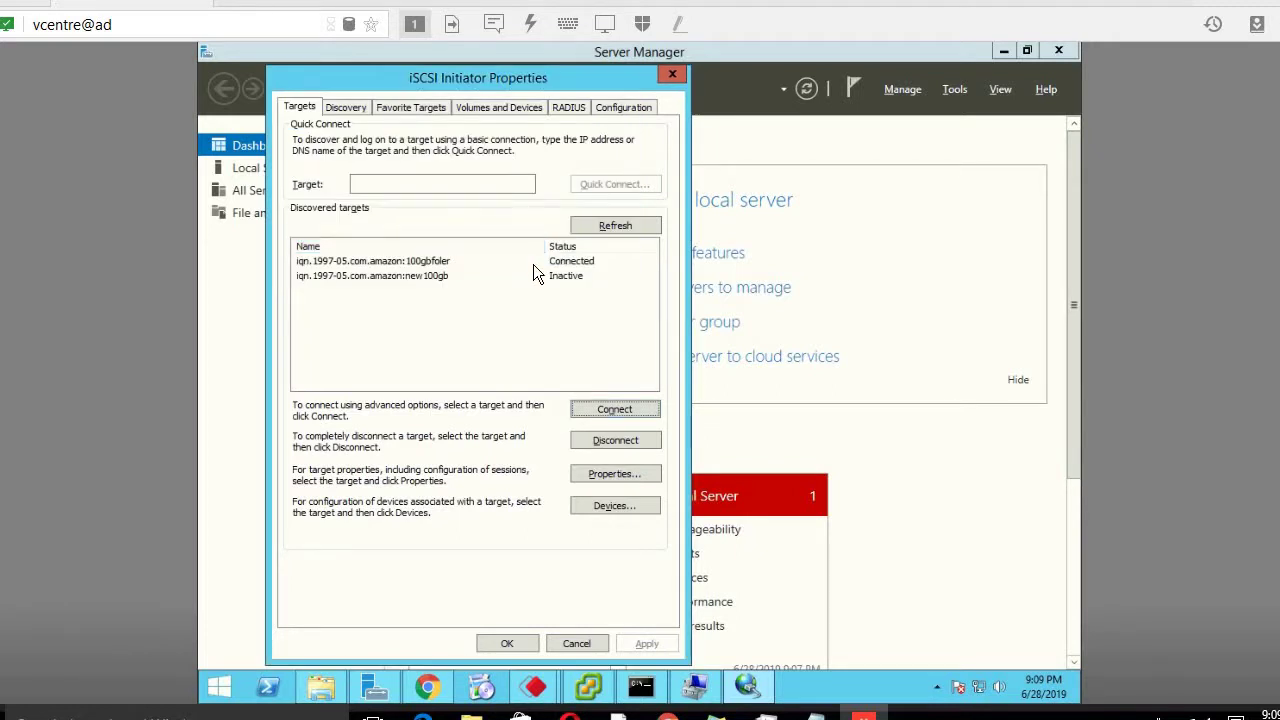
{"action": "left_click", "coordinate": [533, 263]}
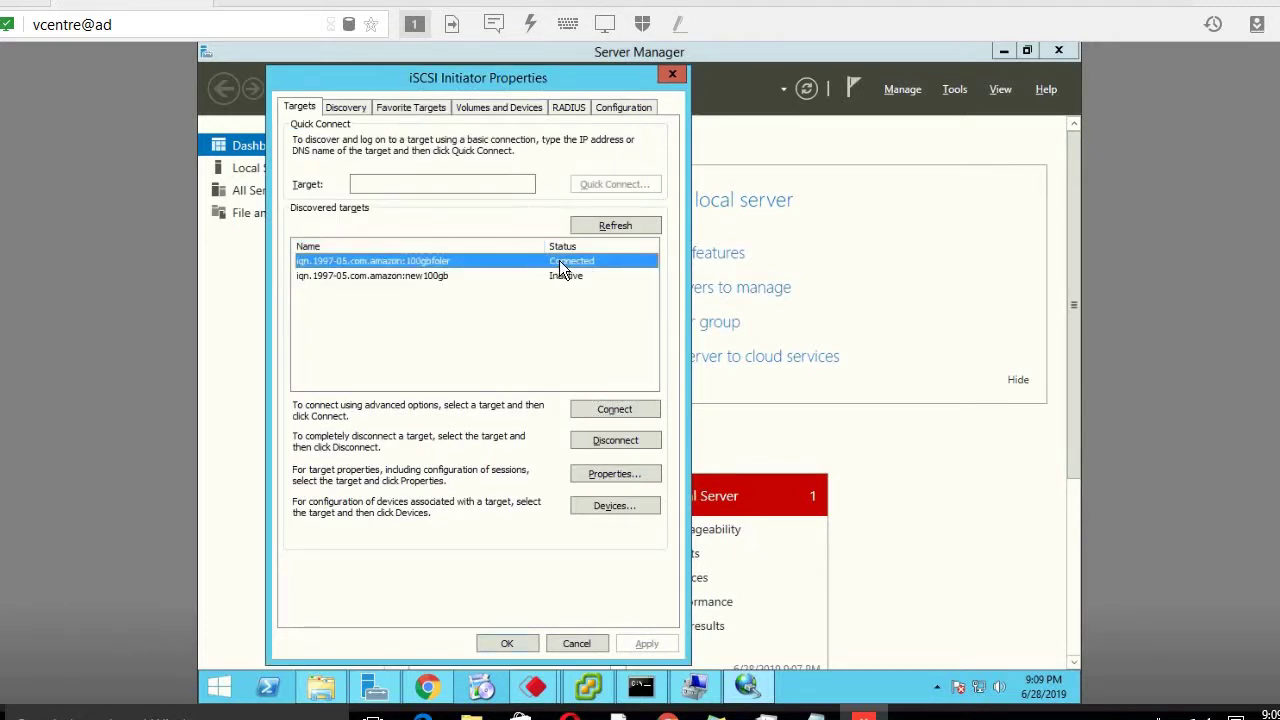
{"action": "left_click", "coordinate": [502, 644]}
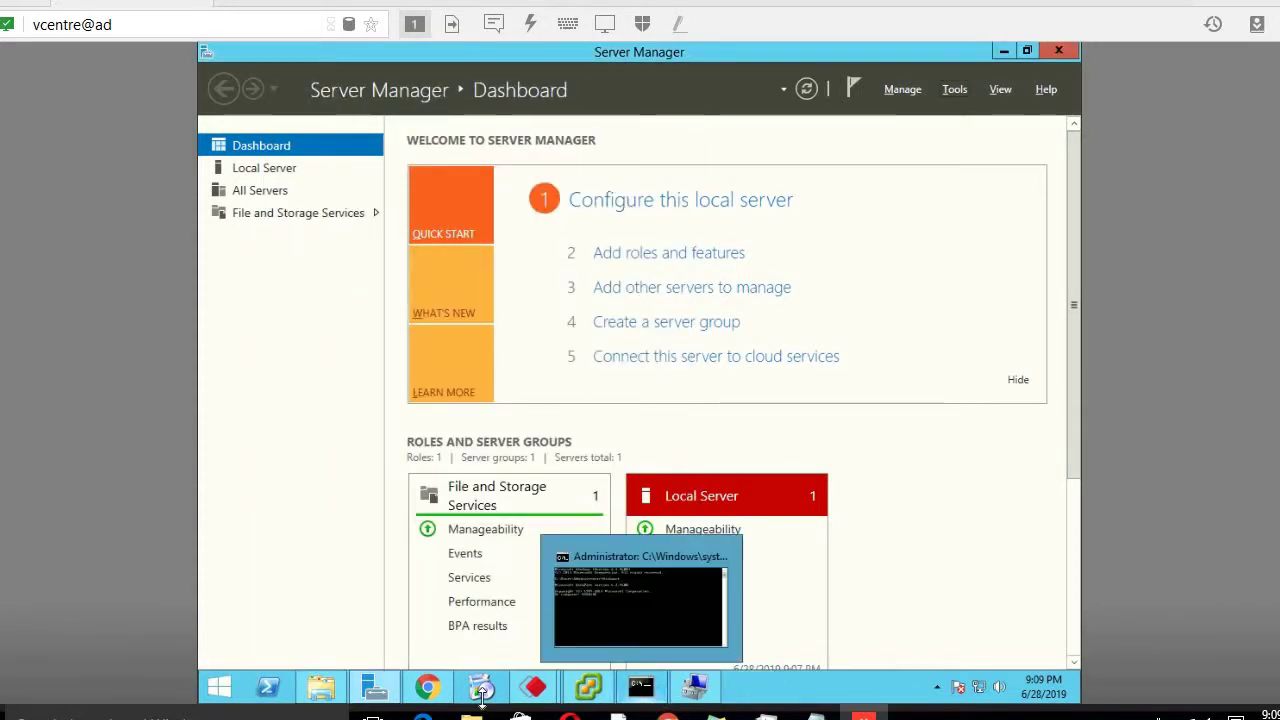
Step: Switch to the Notepad notes and add the line "25.in target ip of installed vm" below line 24
{"action": "left_click", "coordinate": [815, 716]}
{"action": "left_click", "coordinate": [603, 568]}
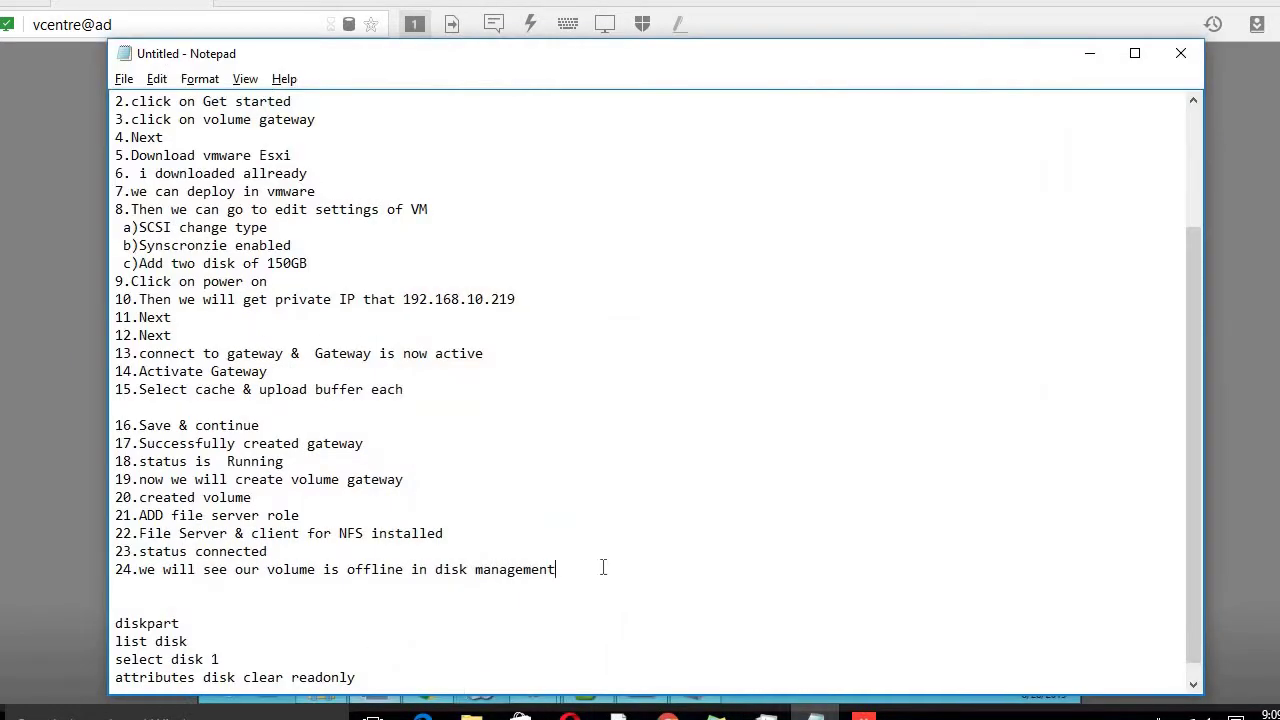
{"action": "key", "text": "Return"}
{"action": "type", "text": "2"}
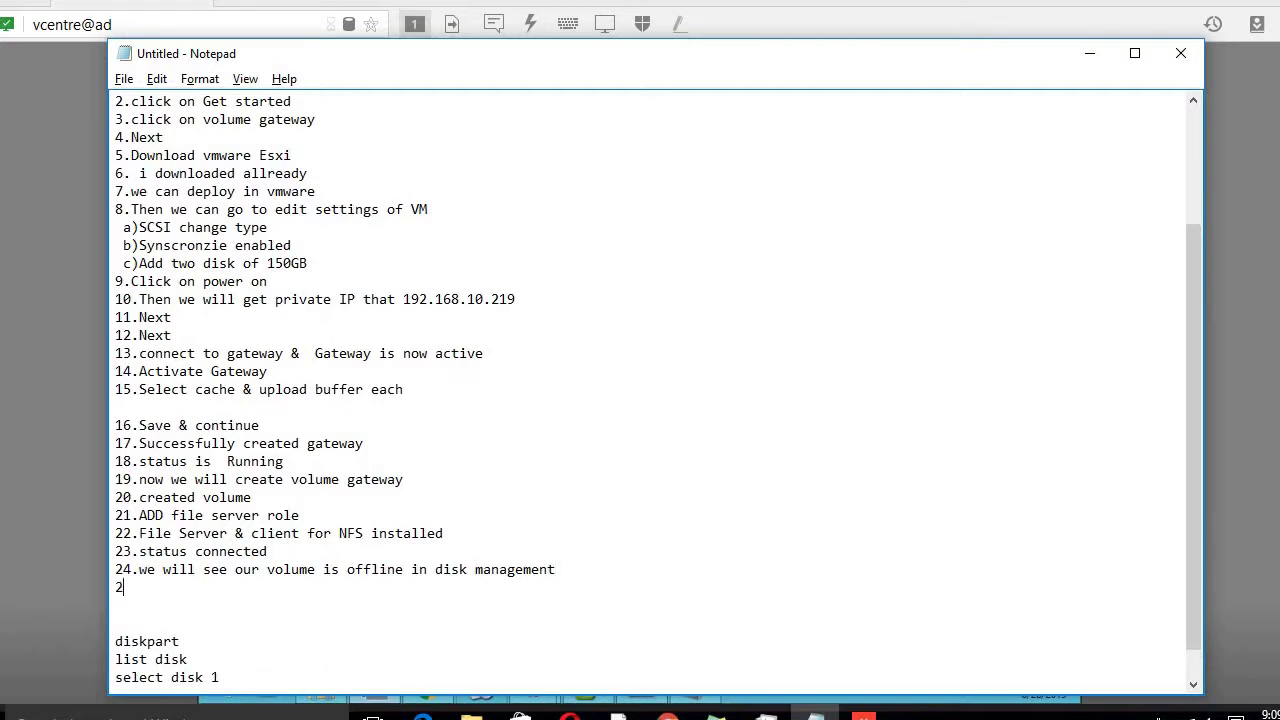
{"action": "type", "text": "5.in target ip of installed"}
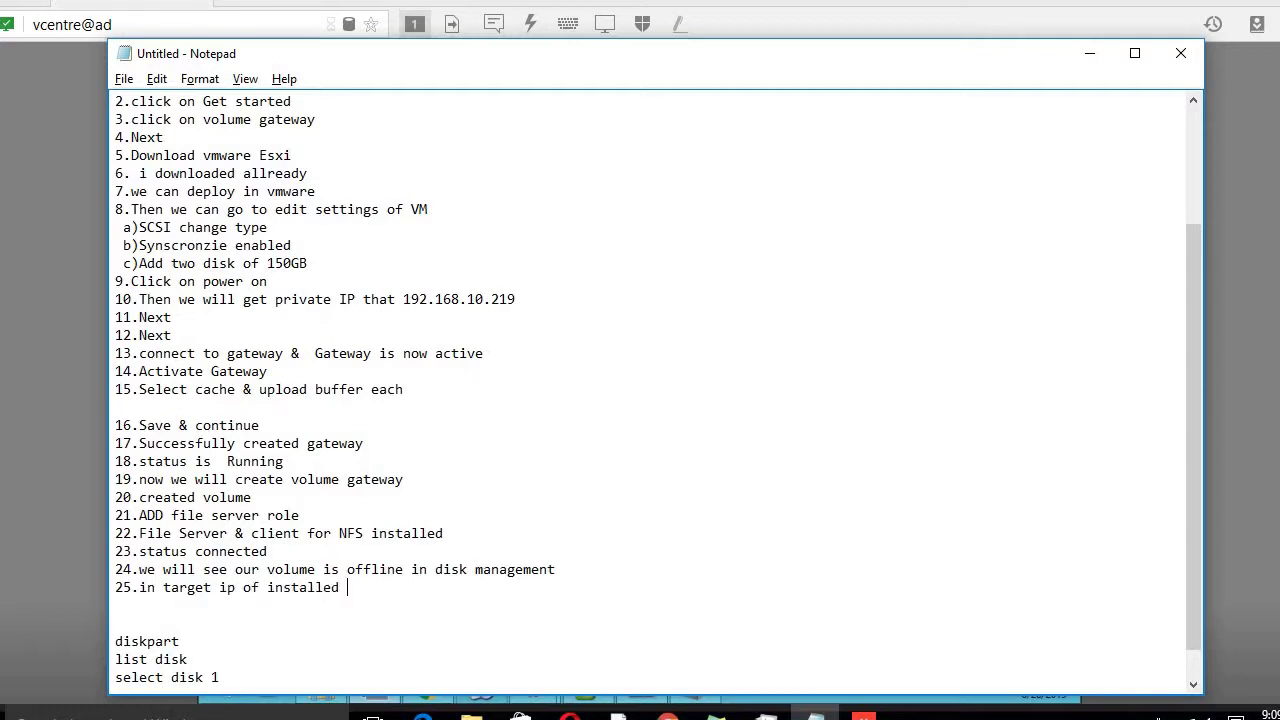
{"action": "type", "text": " m"}
{"action": "key", "text": "BackSpace"}
{"action": "type", "text": "v,"}
{"action": "key", "text": "BackSpace"}
{"action": "key", "text": "BackSpace"}
{"action": "type", "text": "m"}
{"action": "key", "text": "BackSpace"}
{"action": "type", "text": "vm"}
Step: Complete line 25 with the IP 192.168.10.219 copied from line 10 and "& connect", and start line 26
{"action": "left_click_drag", "start_coordinate": [521, 299], "coordinate": [403, 304]}
{"action": "key", "text": "ctrl+c"}
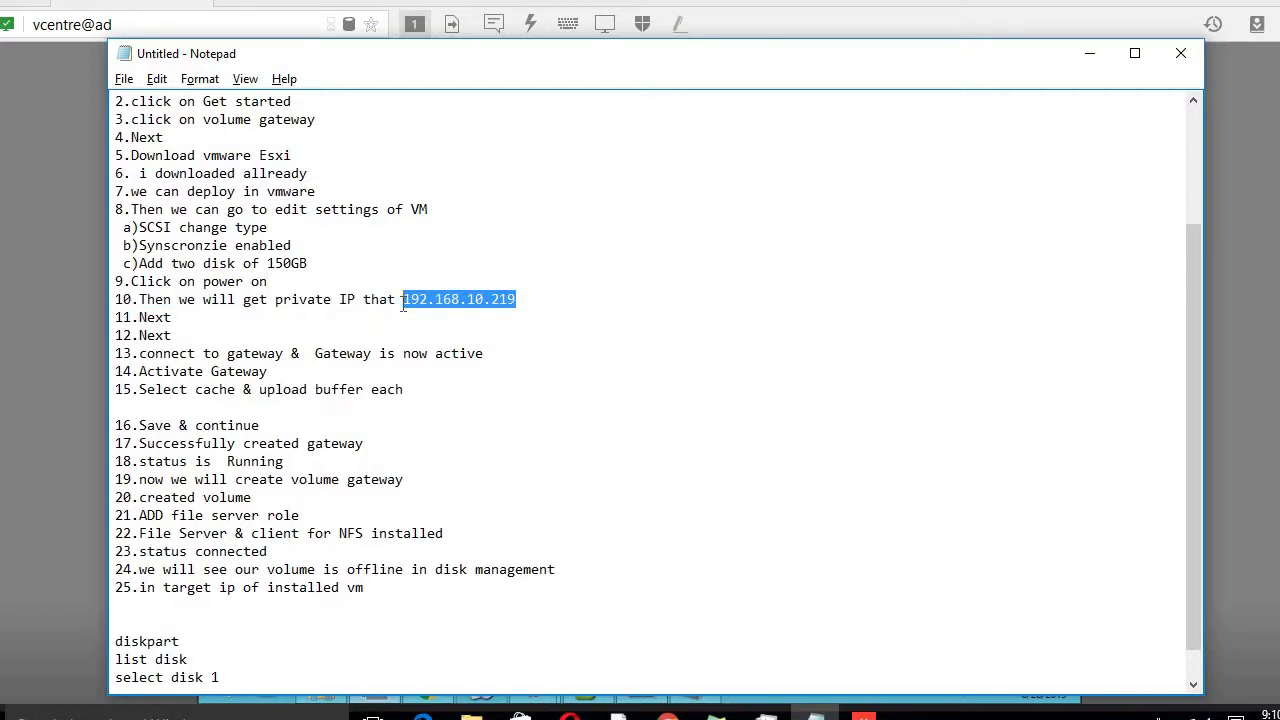
{"action": "left_click", "coordinate": [406, 589]}
{"action": "key", "text": "ctrl+v"}
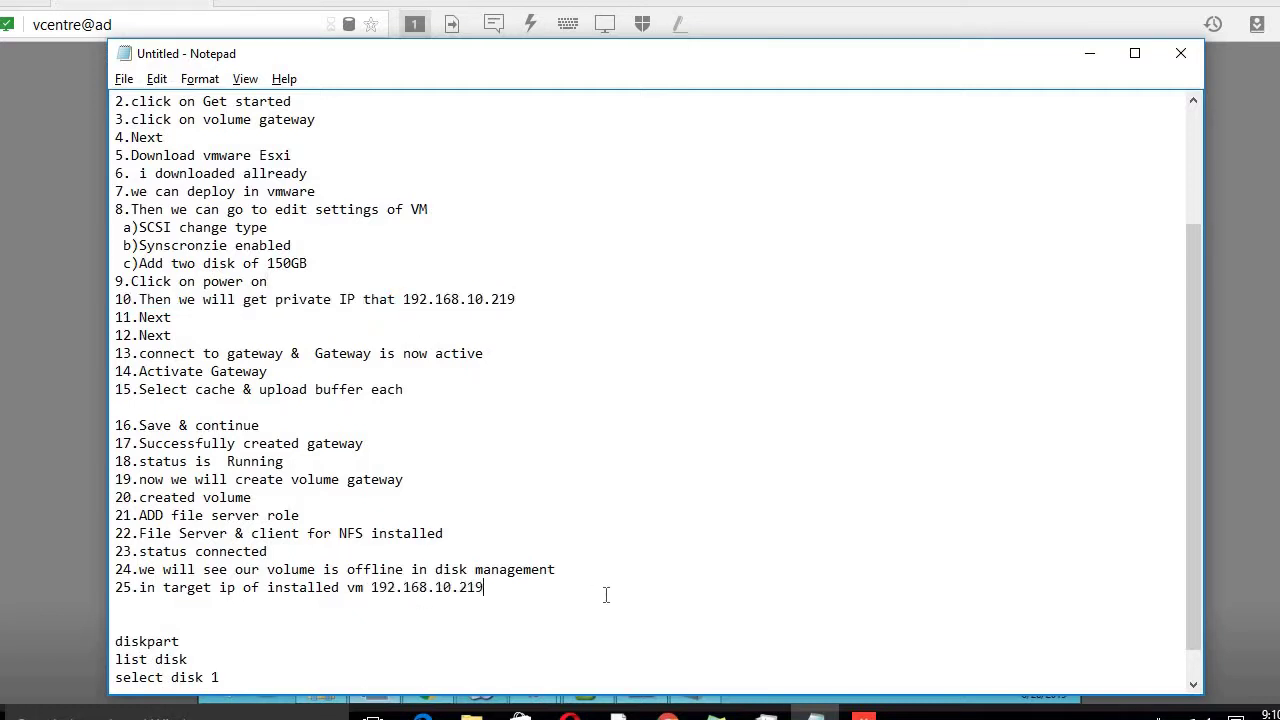
{"action": "key", "text": "Return"}
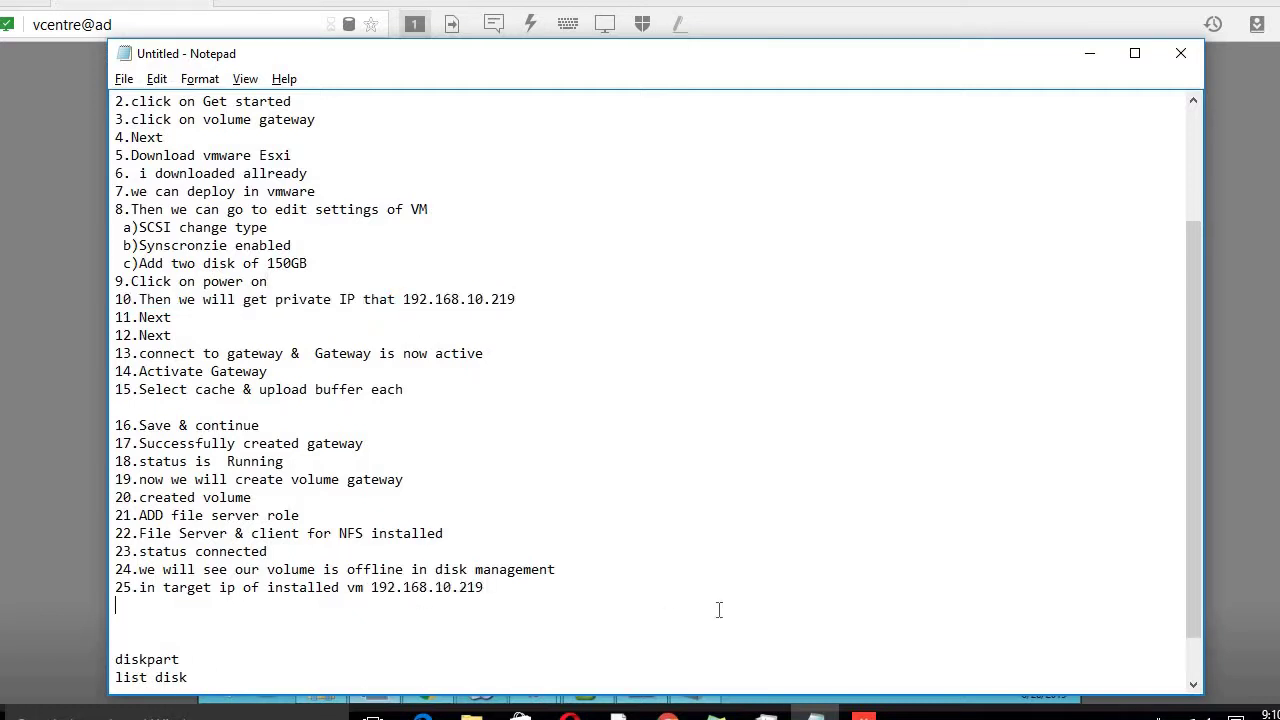
{"action": "type", "text": "& connect"}
{"action": "key", "text": "Return"}
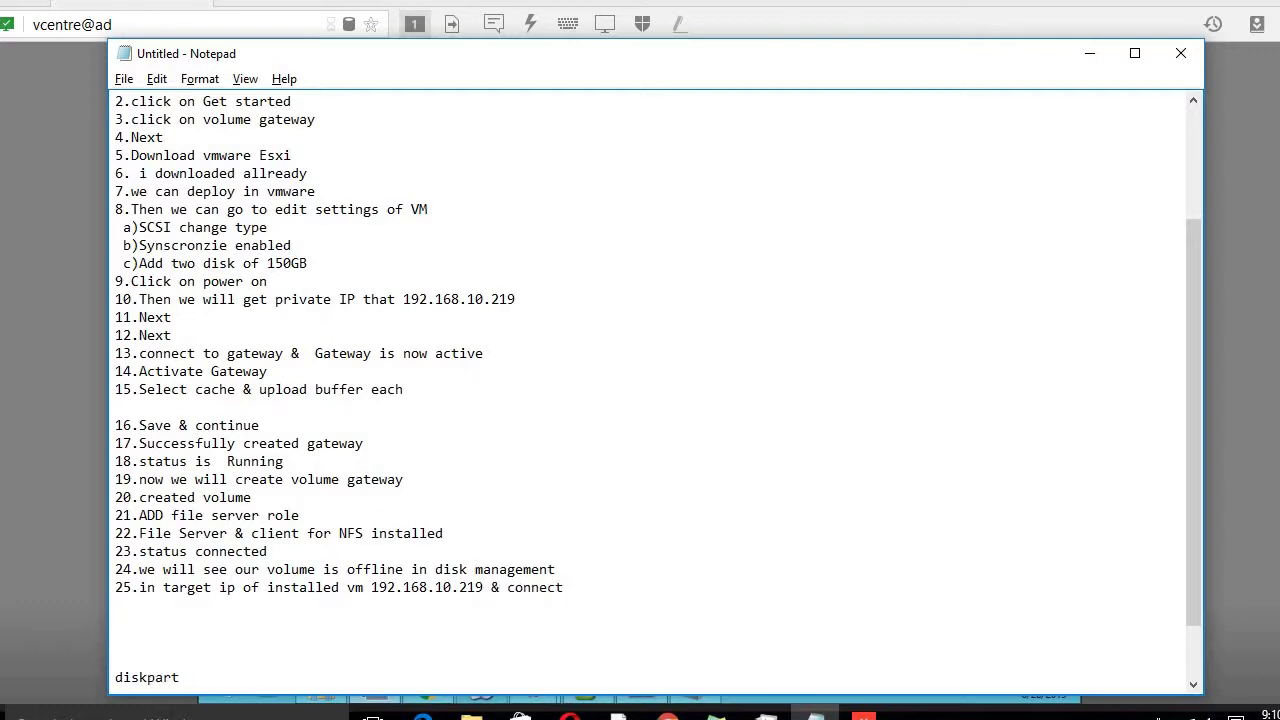
{"action": "type", "text": "26."}
Step: Switch to Computer Management on the remote server and check the volume options for Disk 1's unallocated space
{"action": "left_click", "coordinate": [864, 712]}
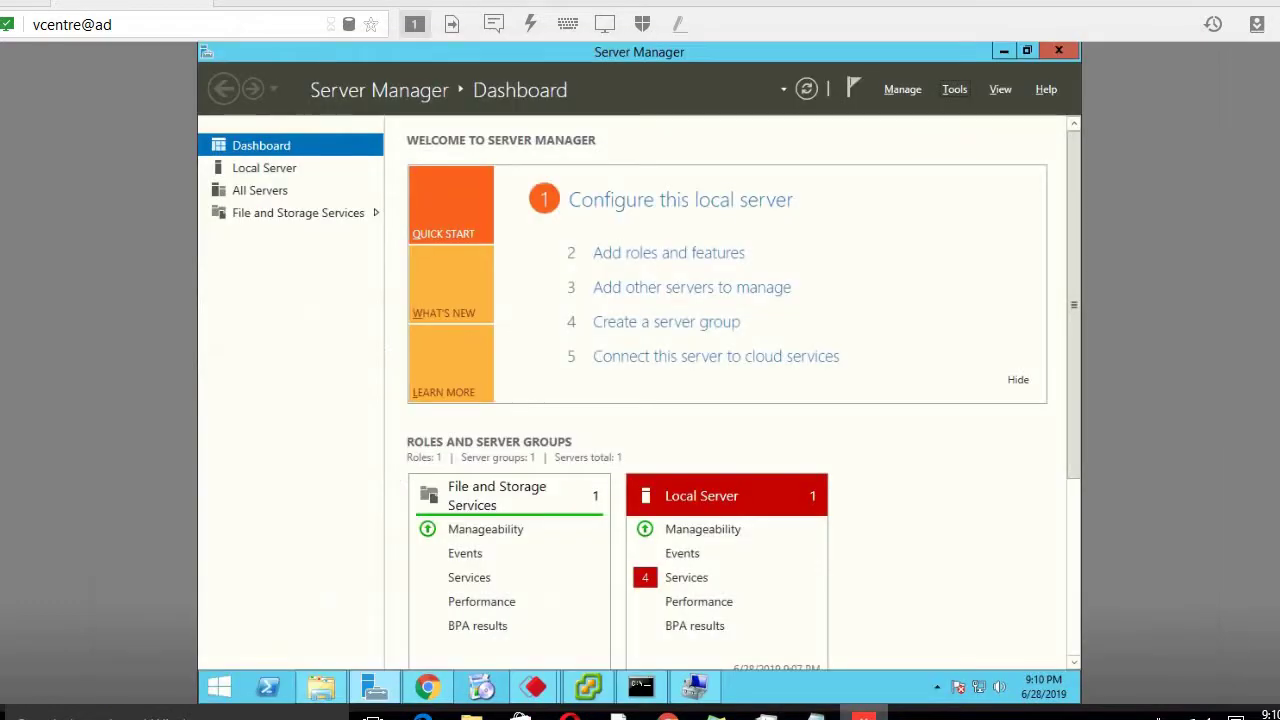
{"action": "left_click", "coordinate": [690, 684]}
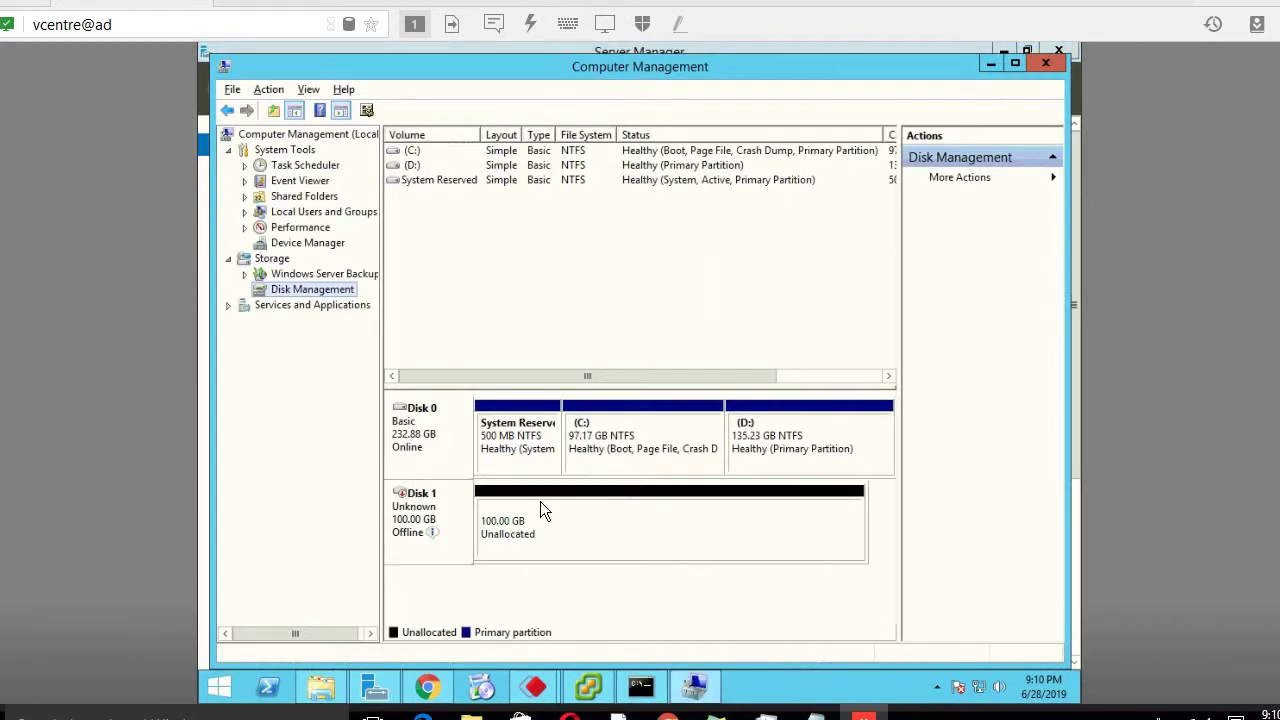
{"action": "left_click", "coordinate": [540, 505]}
{"action": "right_click", "coordinate": [548, 522]}
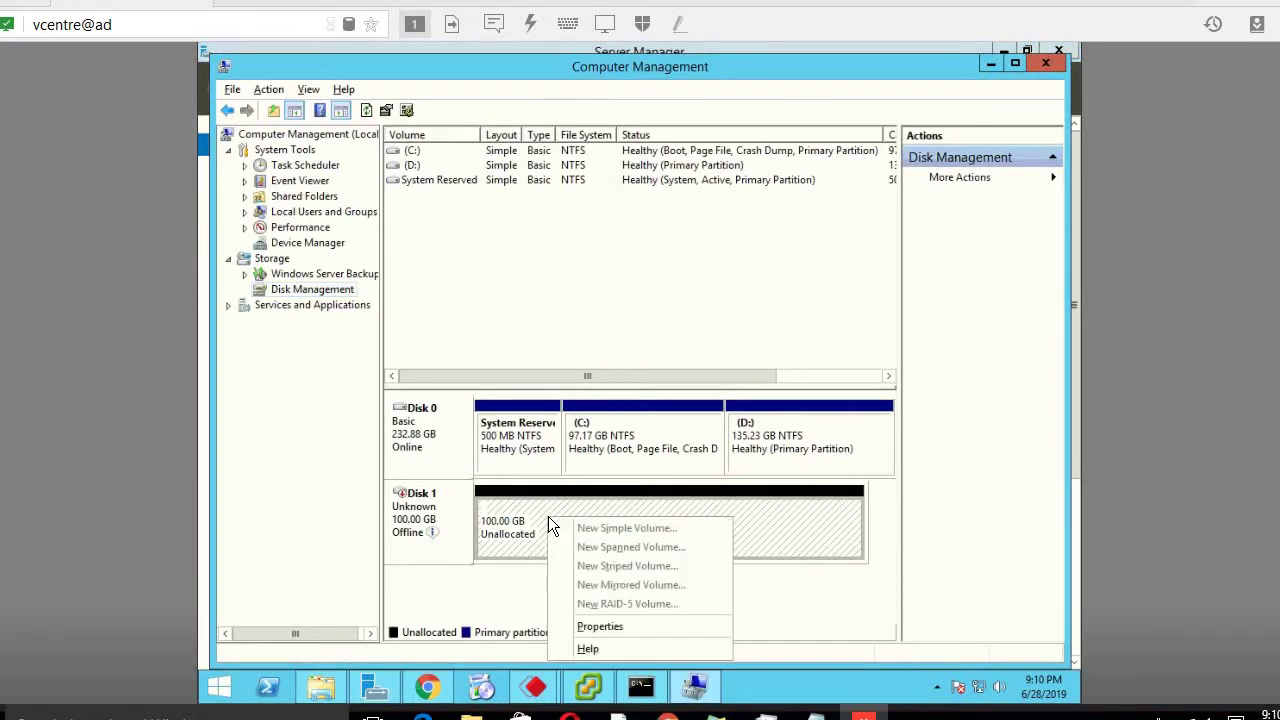
{"action": "left_click", "coordinate": [526, 518]}
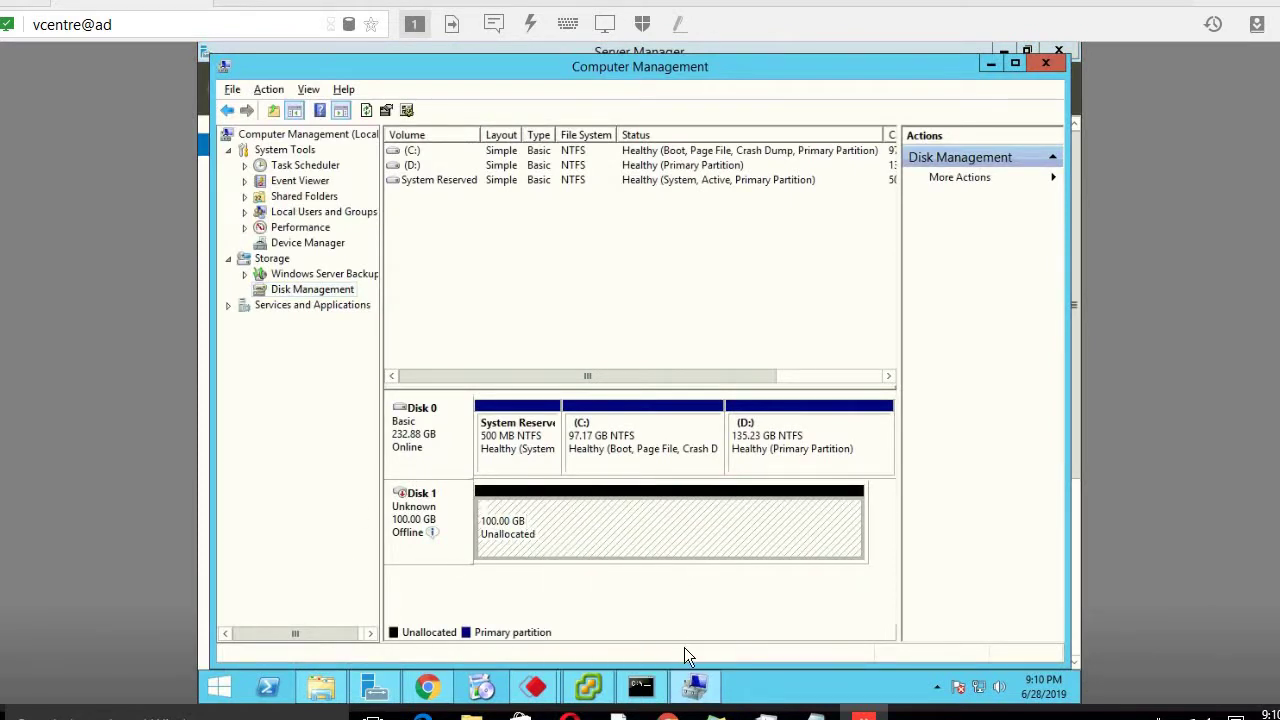
Step: Copy the "list disk" command from the Notepad notes and run it in the server's DiskPart console
{"action": "left_click", "coordinate": [640, 686]}
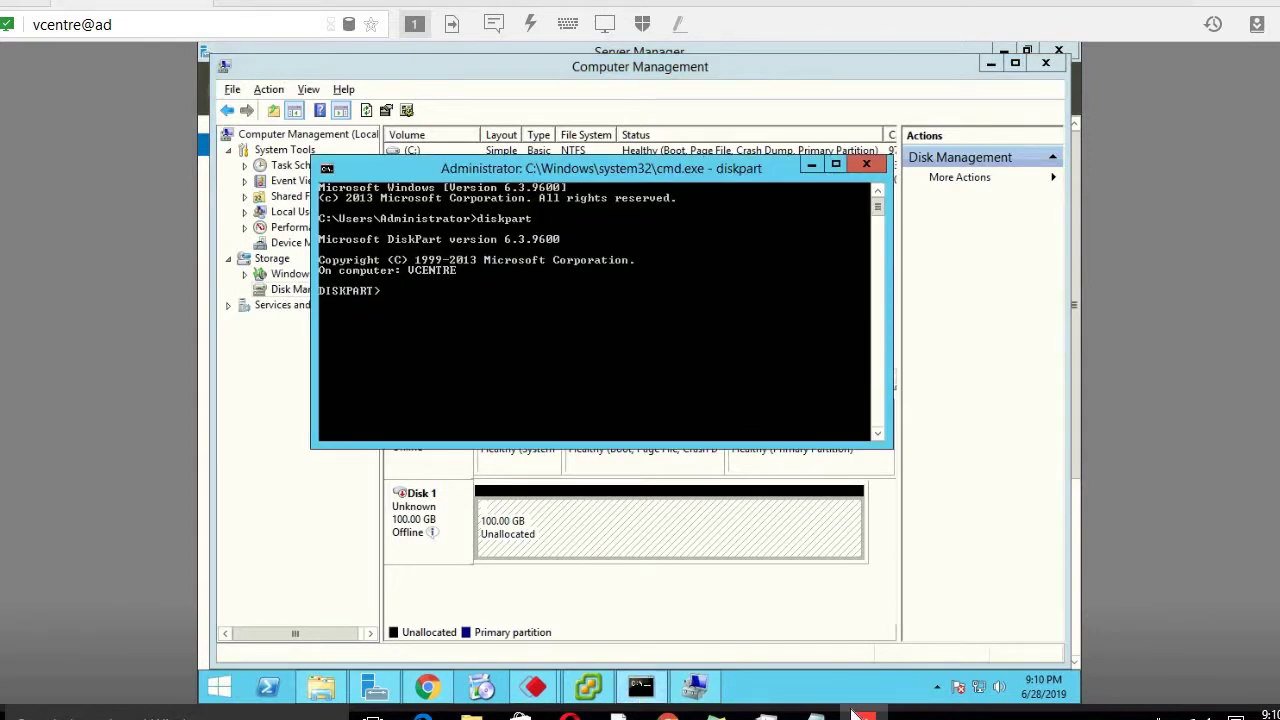
{"action": "left_click", "coordinate": [815, 712]}
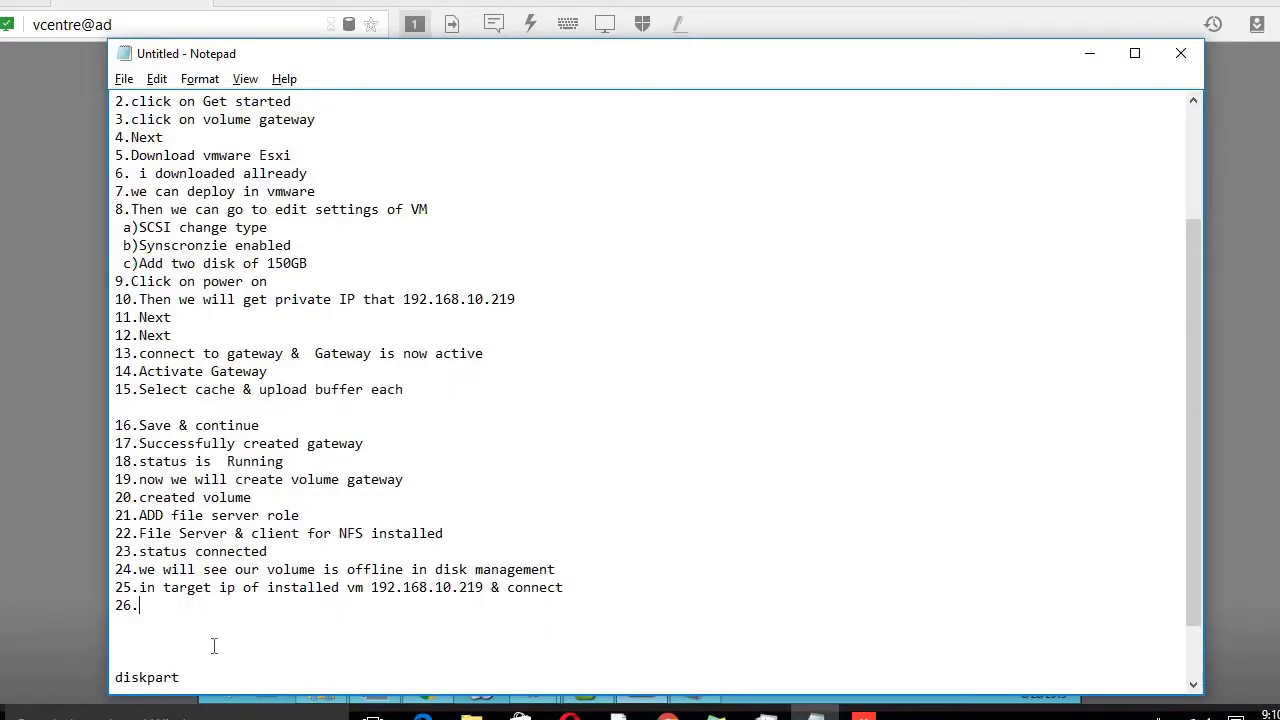
{"action": "left_click", "coordinate": [1193, 654]}
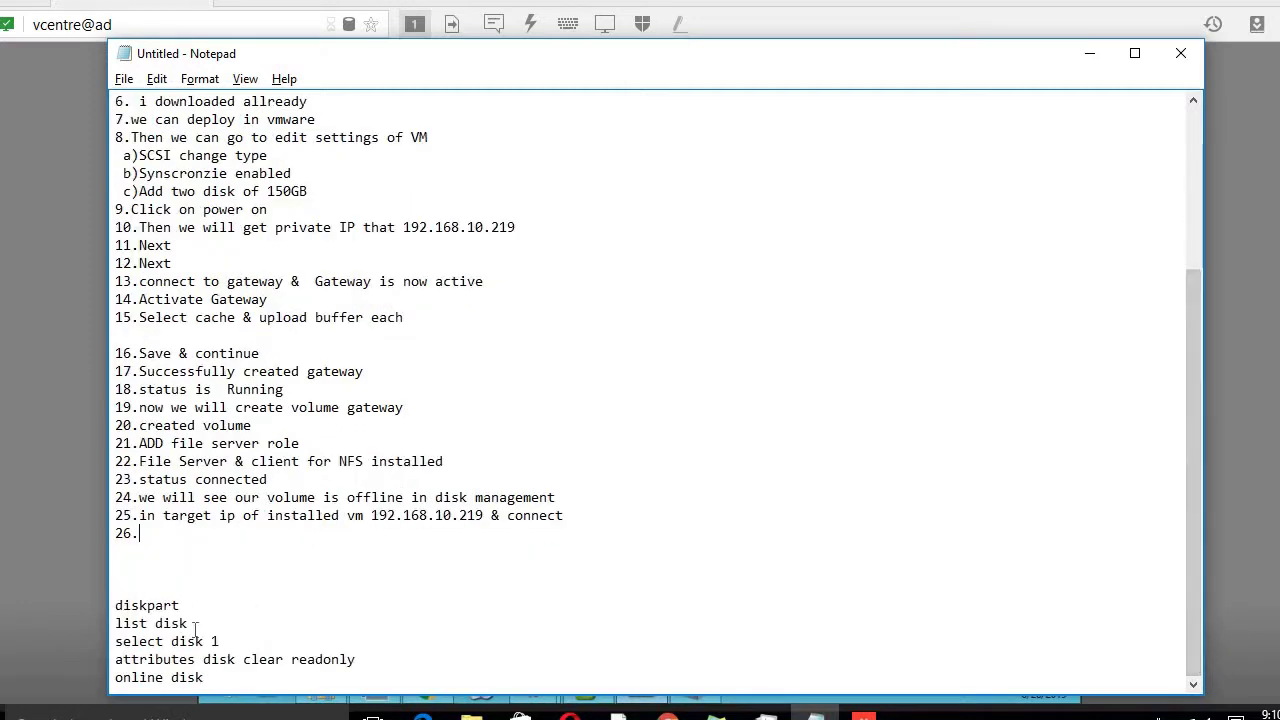
{"action": "left_click_drag", "start_coordinate": [188, 623], "coordinate": [117, 623]}
{"action": "key", "text": "ctrl+c"}
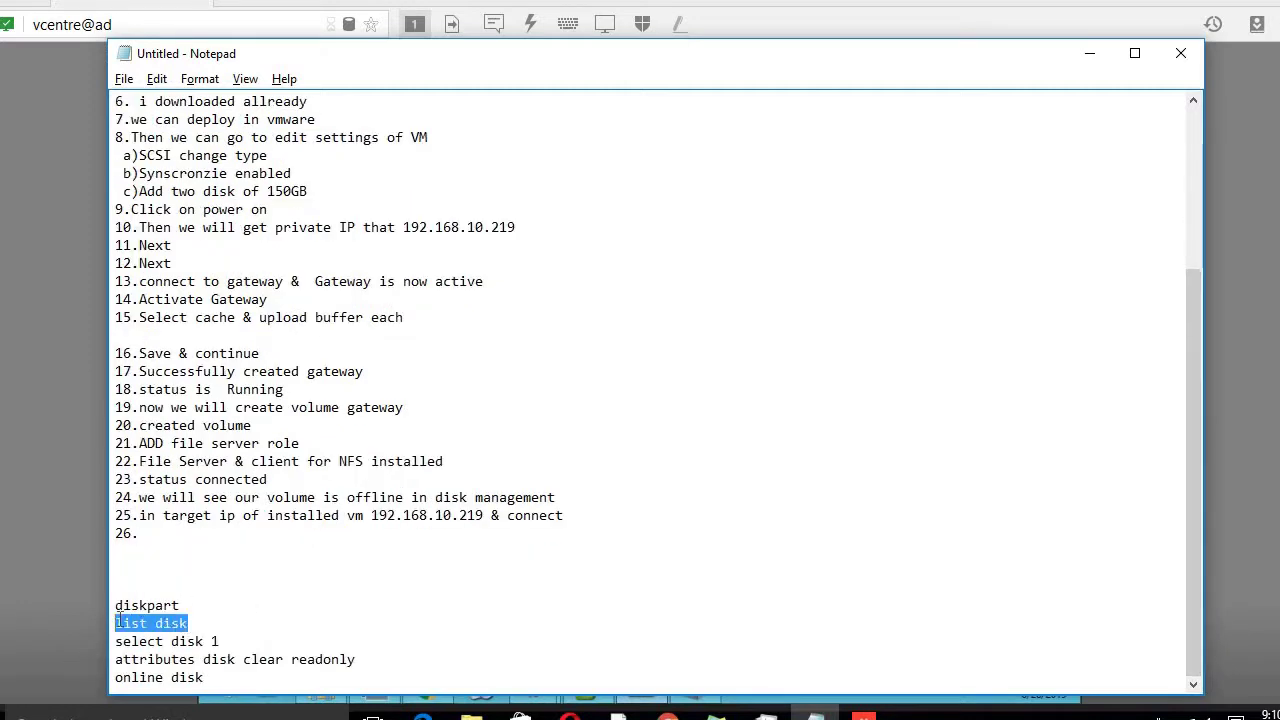
{"action": "left_click", "coordinate": [816, 714]}
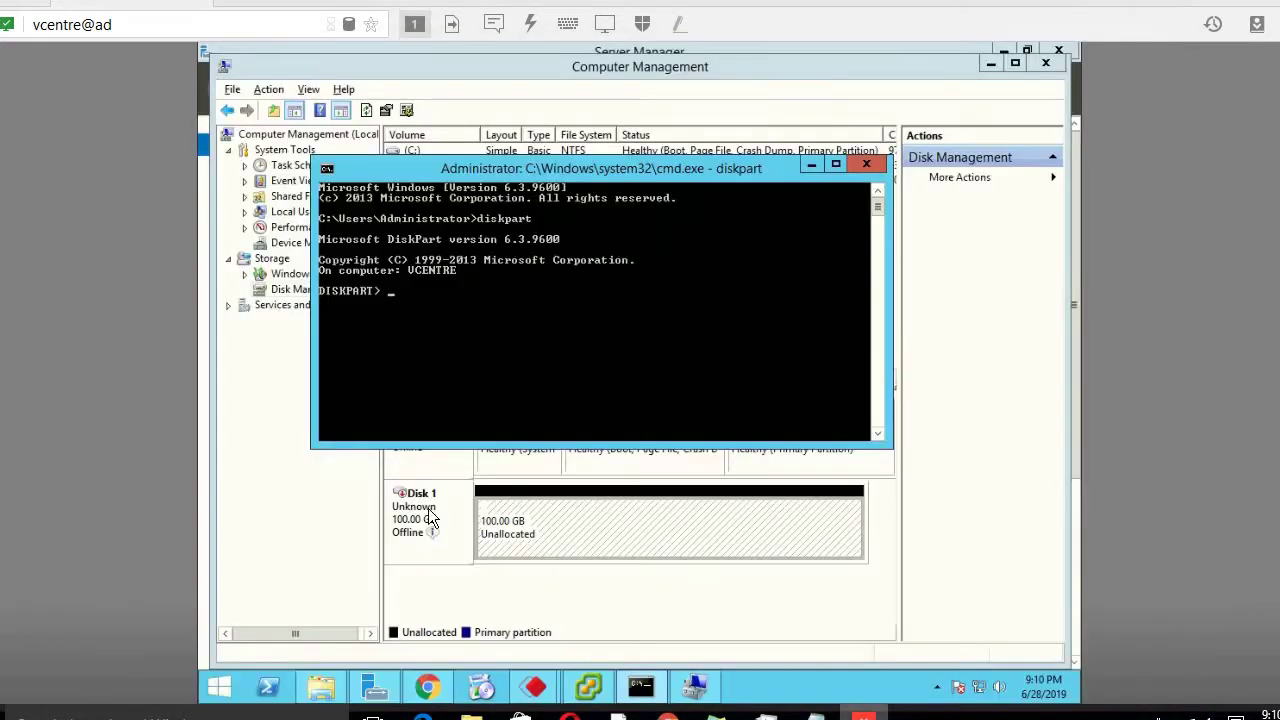
{"action": "right_click", "coordinate": [450, 315]}
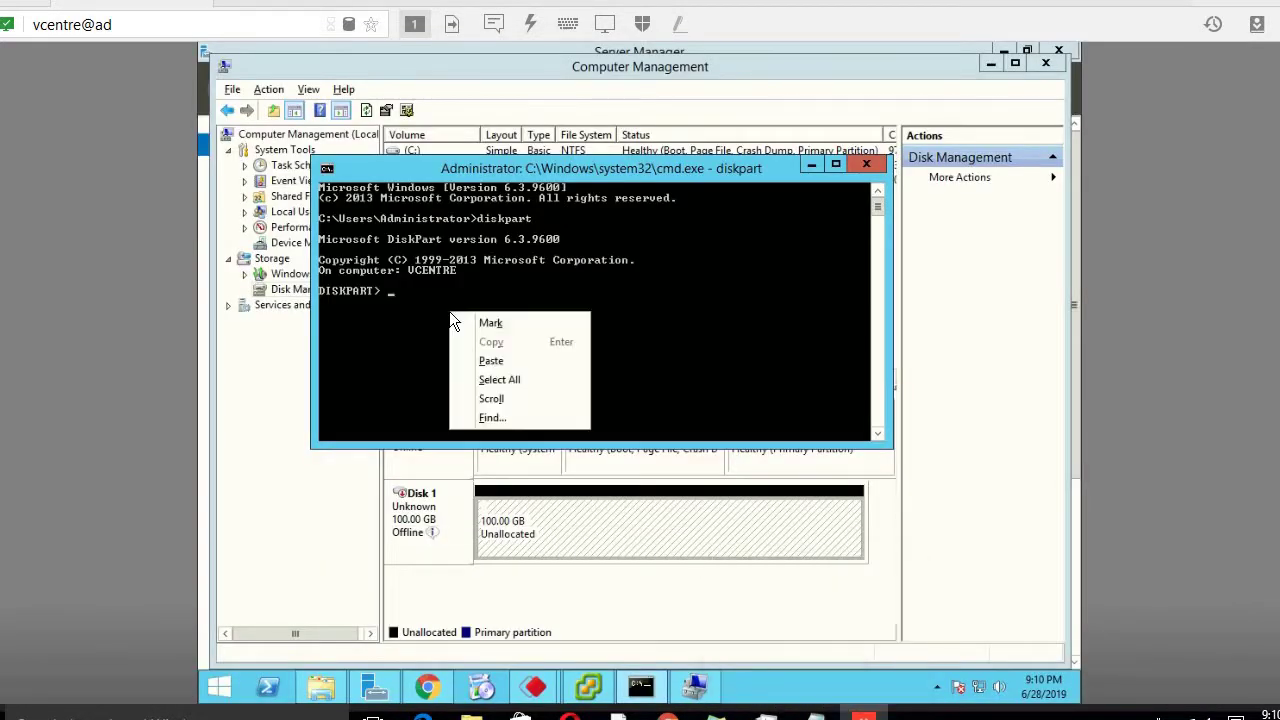
{"action": "left_click", "coordinate": [505, 360]}
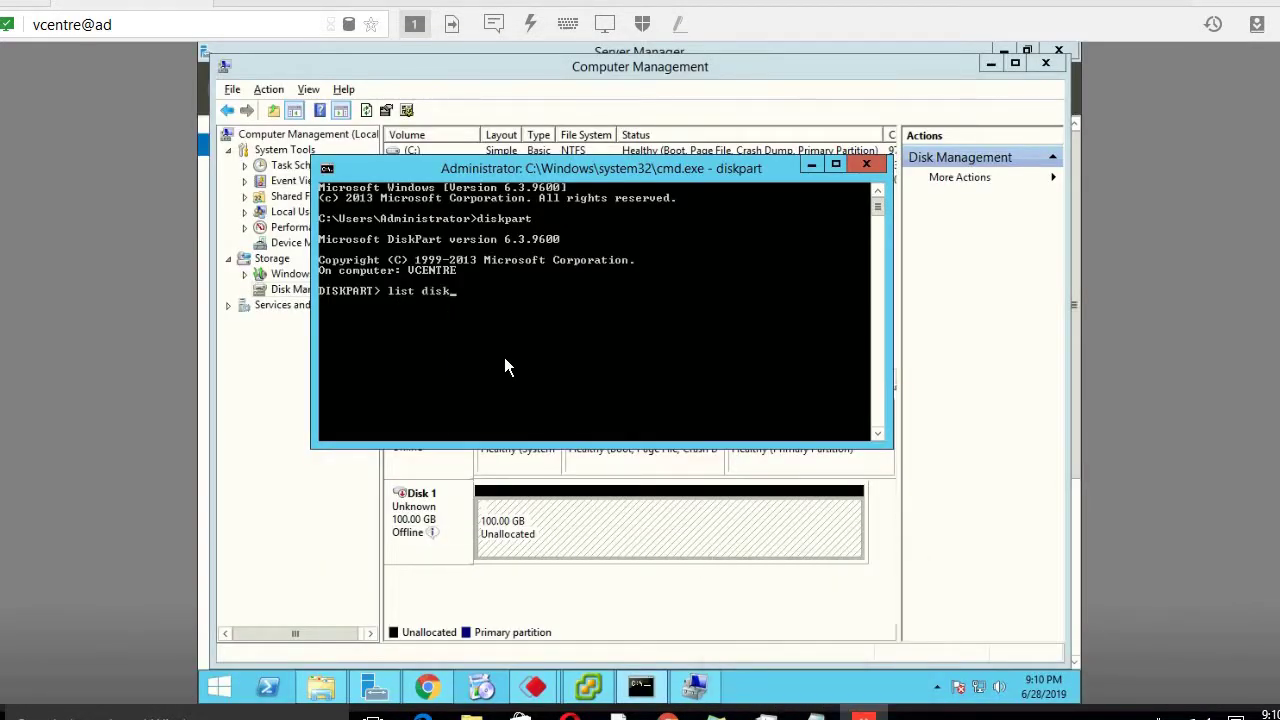
{"action": "key", "text": "Return"}
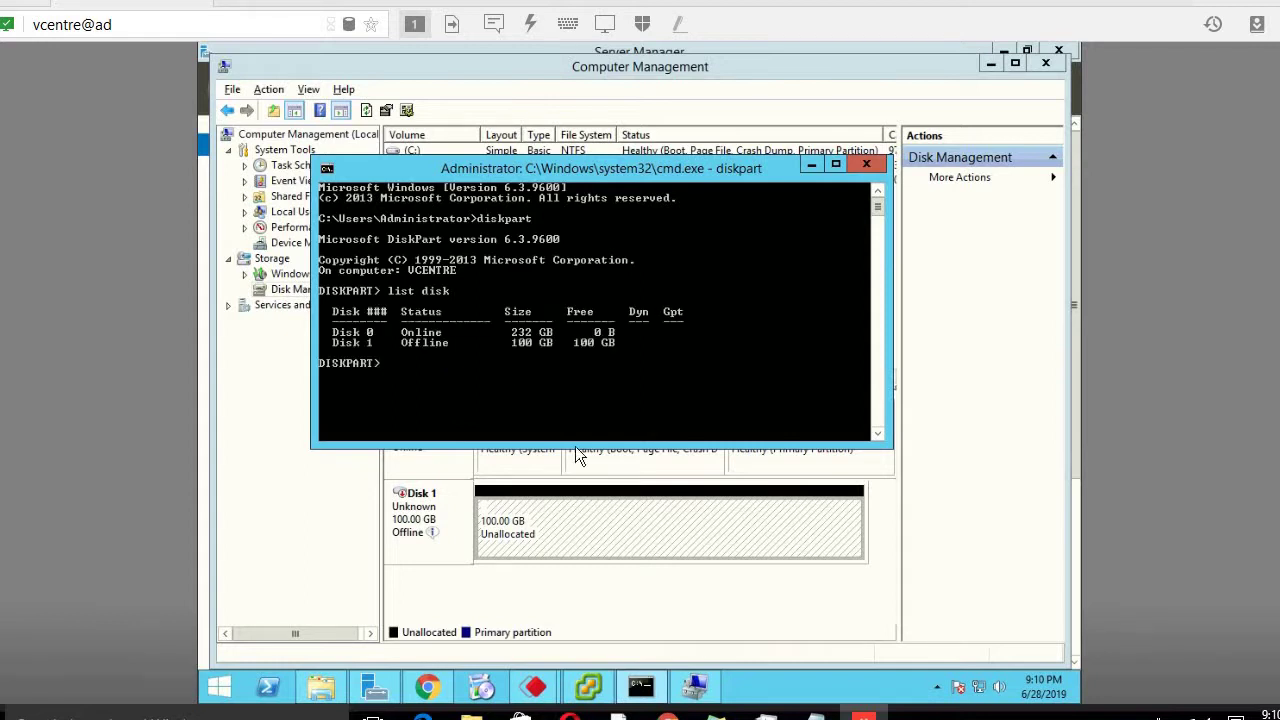
Step: Copy "select disk 1" from the notes and run it in DiskPart to select the 100 GB disk
{"action": "left_click", "coordinate": [816, 714]}
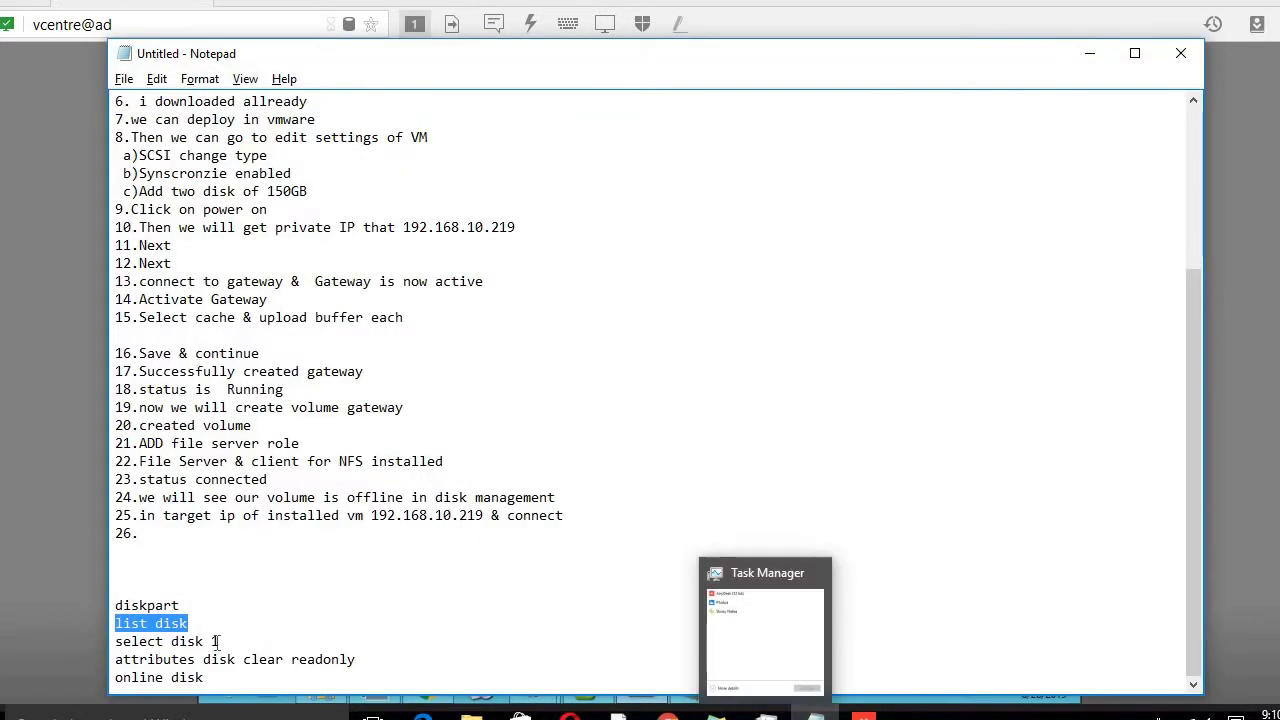
{"action": "left_click_drag", "start_coordinate": [218, 641], "coordinate": [114, 643]}
{"action": "key", "text": "ctrl+c"}
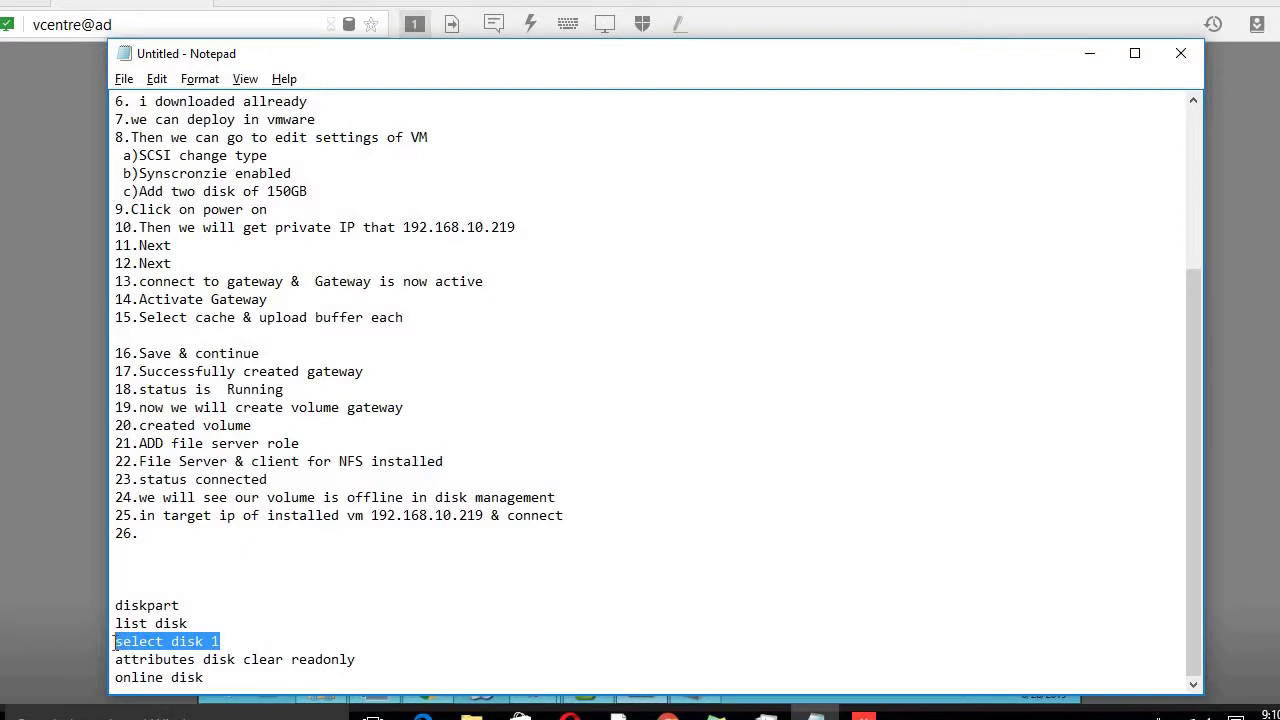
{"action": "left_click", "coordinate": [1089, 54]}
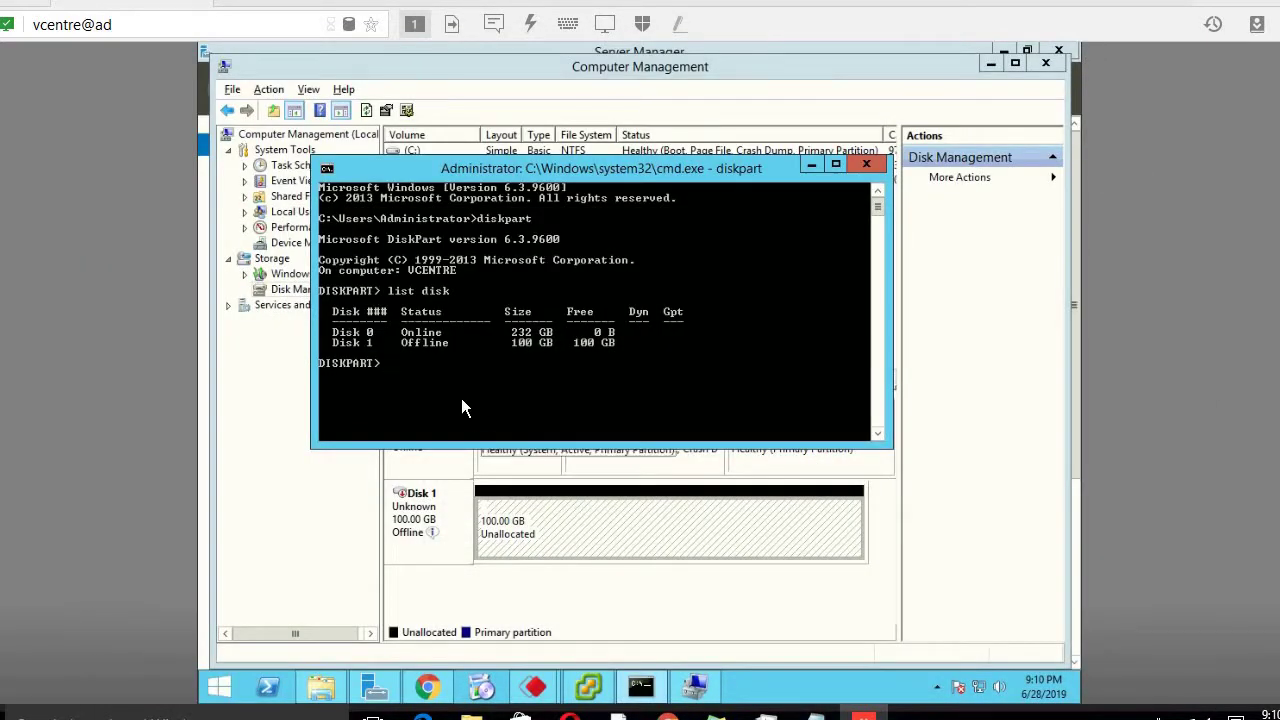
{"action": "right_click", "coordinate": [461, 398]}
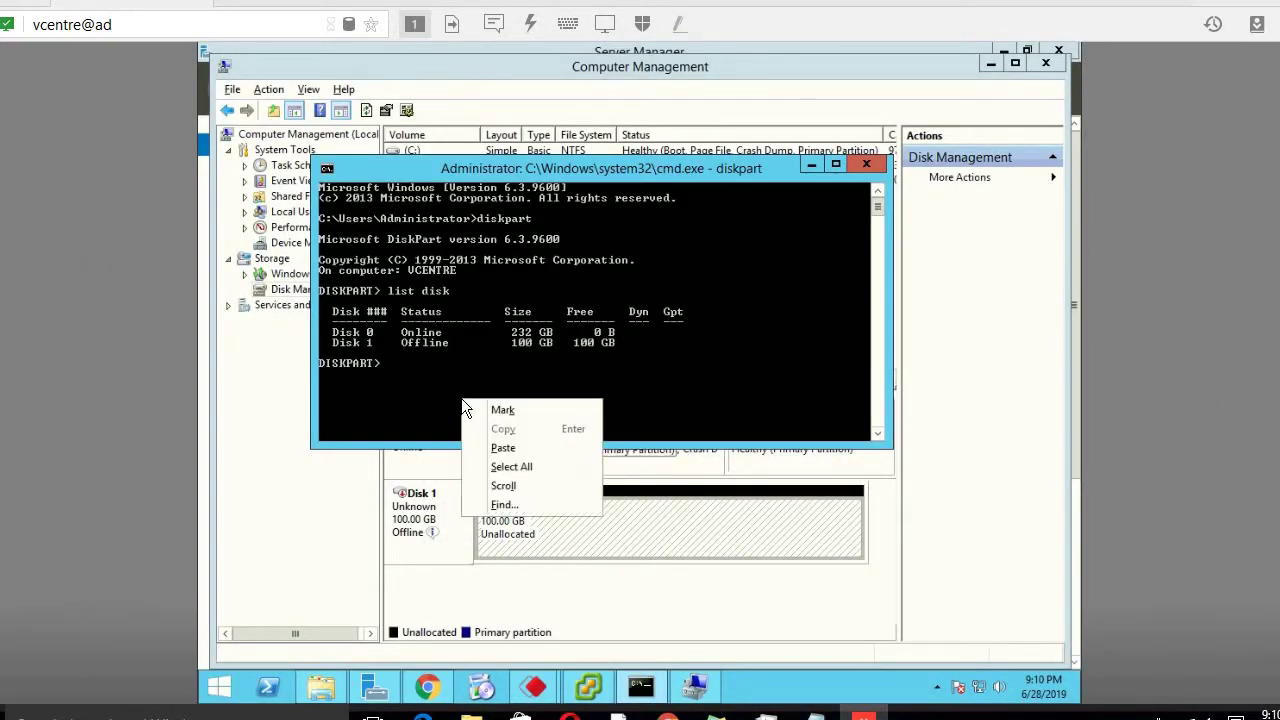
{"action": "left_click", "coordinate": [503, 450]}
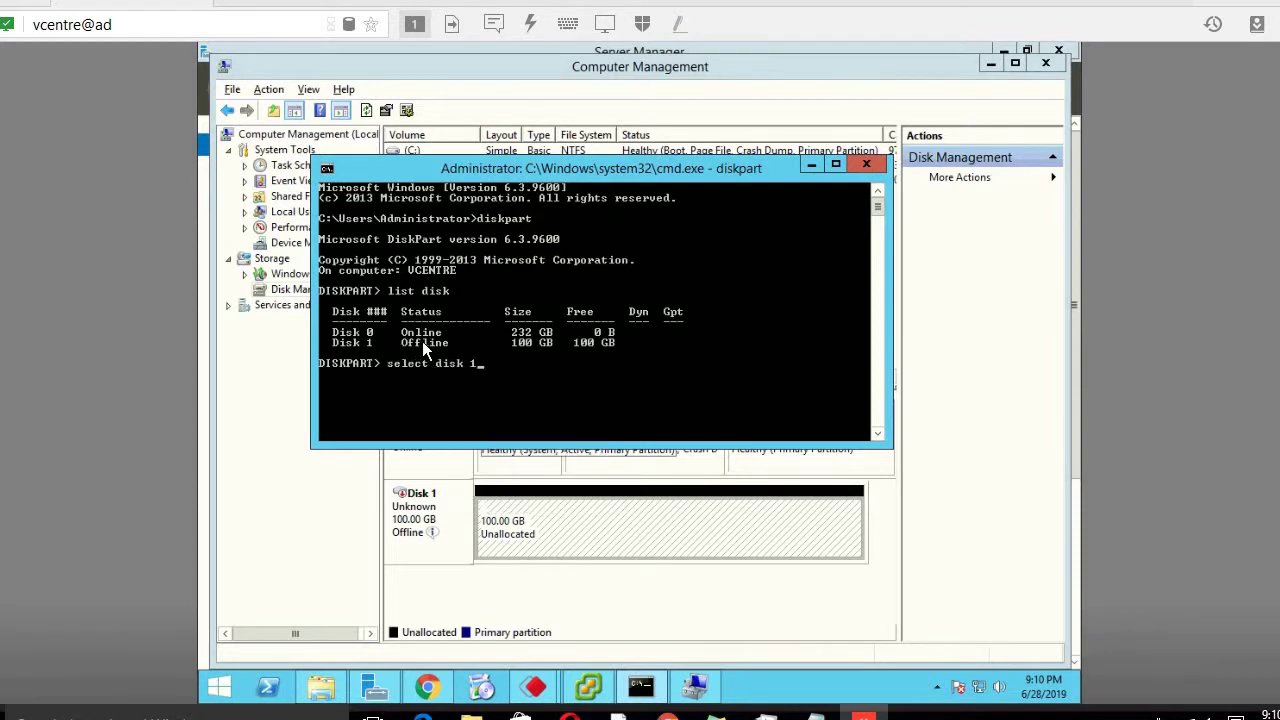
{"action": "key", "text": "Return"}
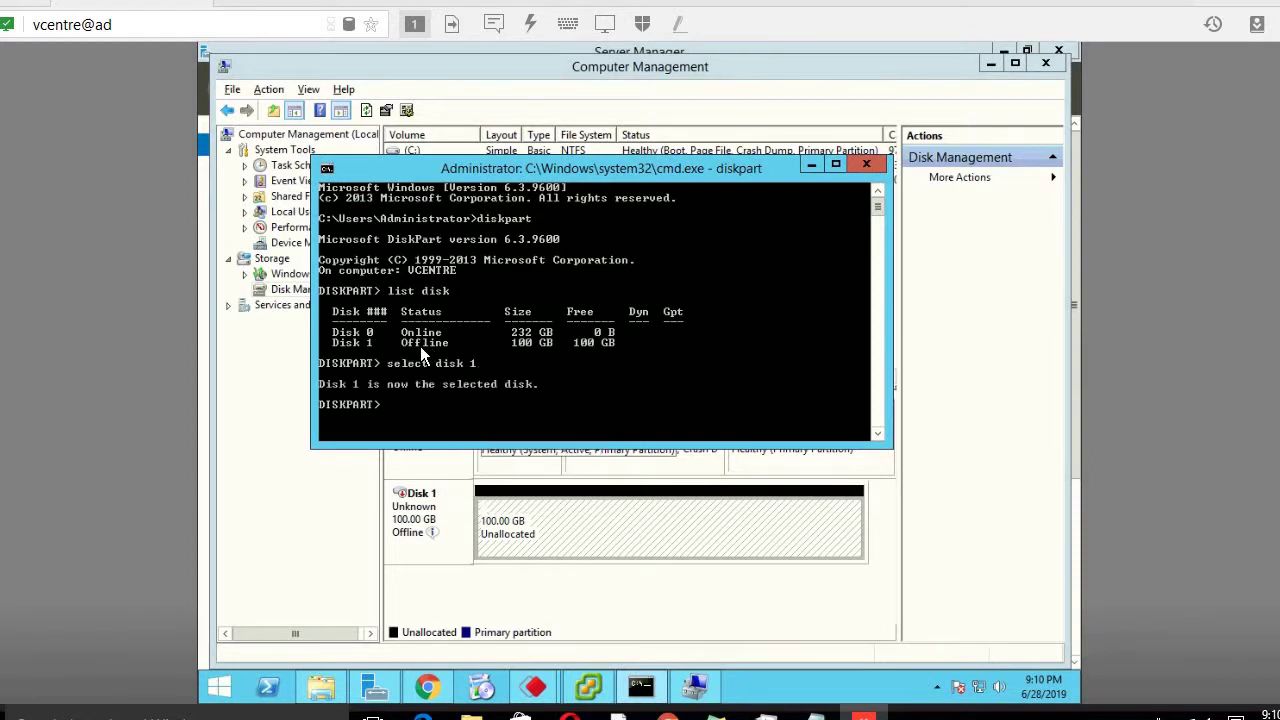
Step: Clear the selected disk's read-only attribute in DiskPart with "attributes disk clear readonly" copied from the notes
{"action": "key", "text": "alt+Tab"}
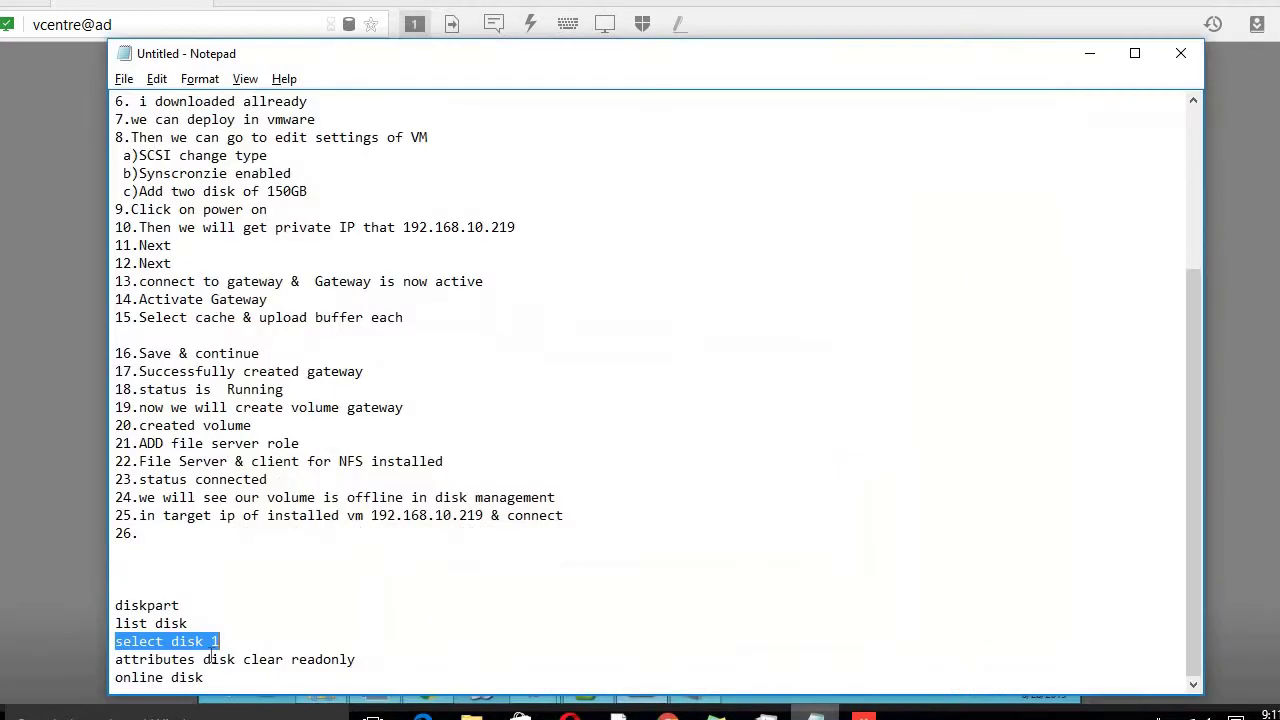
{"action": "left_click_drag", "start_coordinate": [360, 660], "coordinate": [108, 657]}
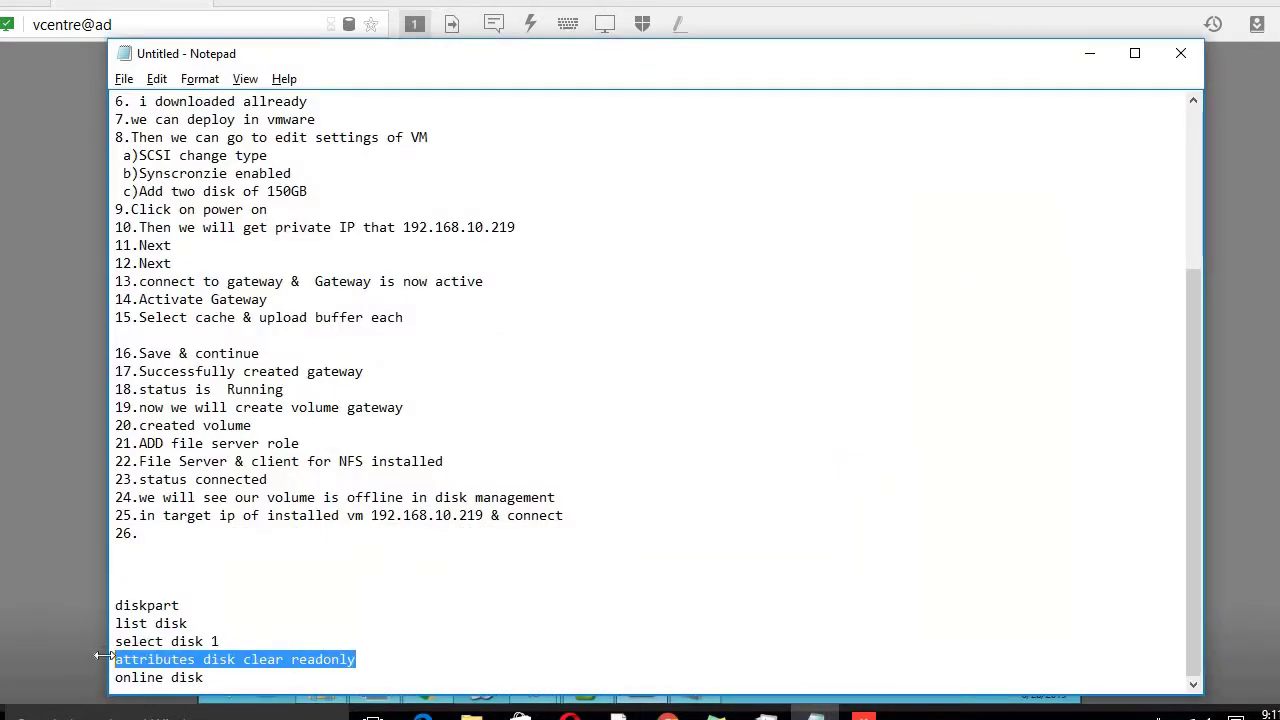
{"action": "left_click", "coordinate": [1089, 53]}
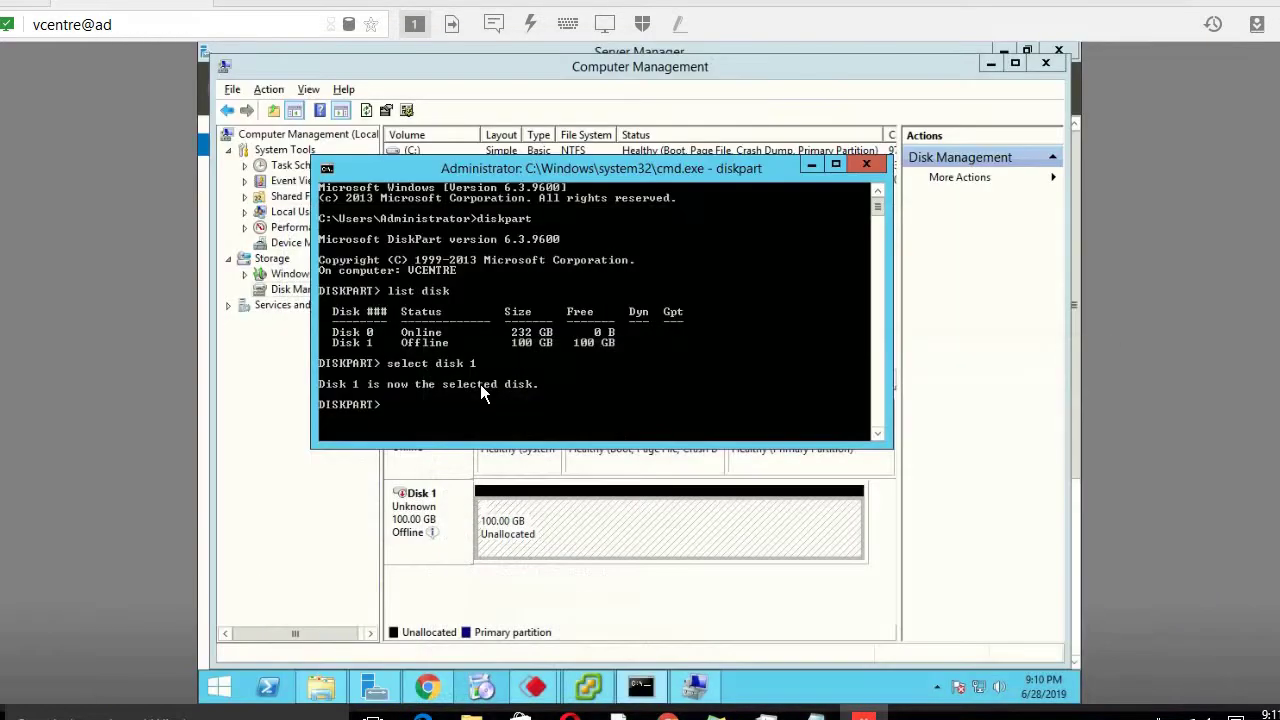
{"action": "right_click", "coordinate": [480, 390]}
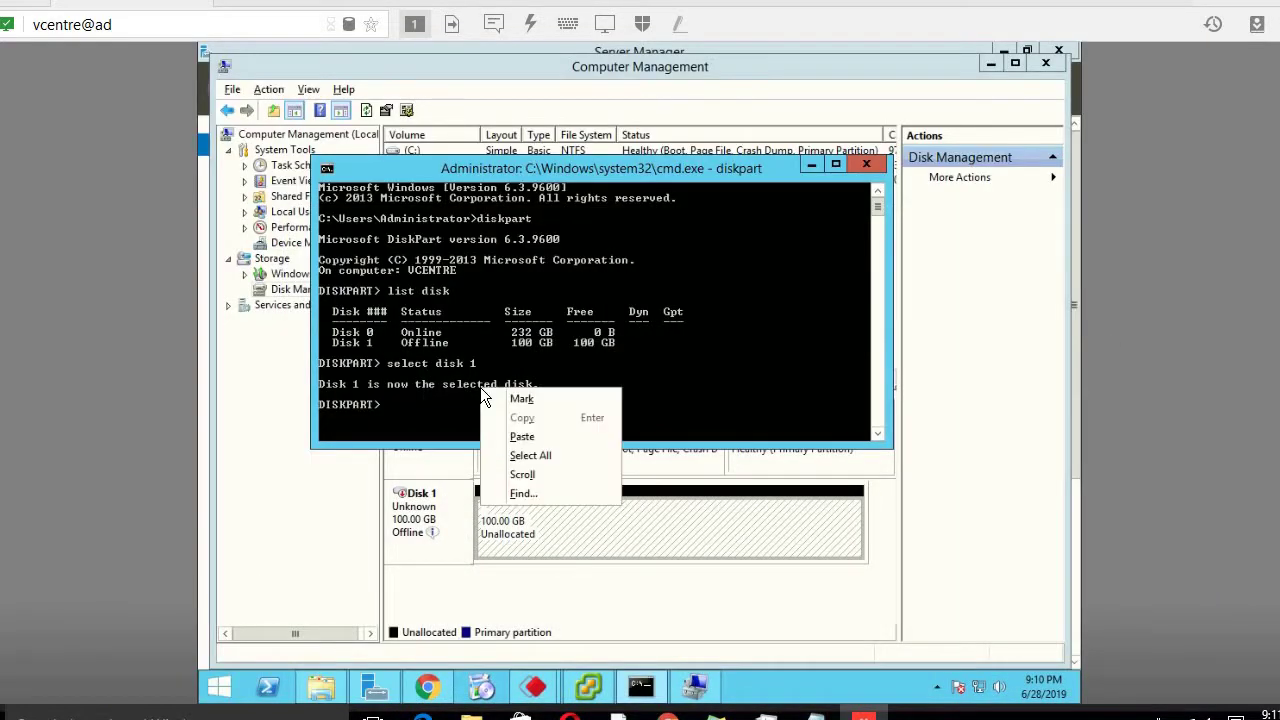
{"action": "left_click", "coordinate": [516, 438]}
{"action": "key", "text": "Return"}
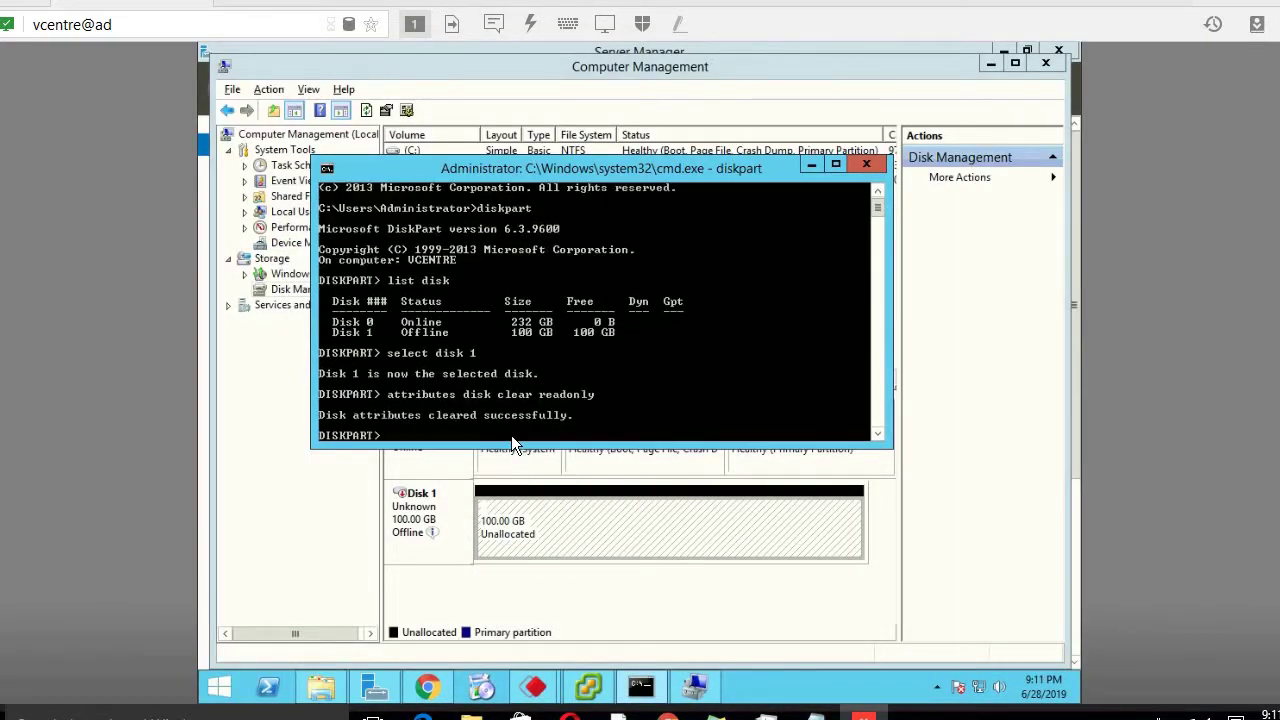
Step: Bring the selected disk online in DiskPart with the "online disk" command copied from the notes
{"action": "left_click", "coordinate": [816, 716]}
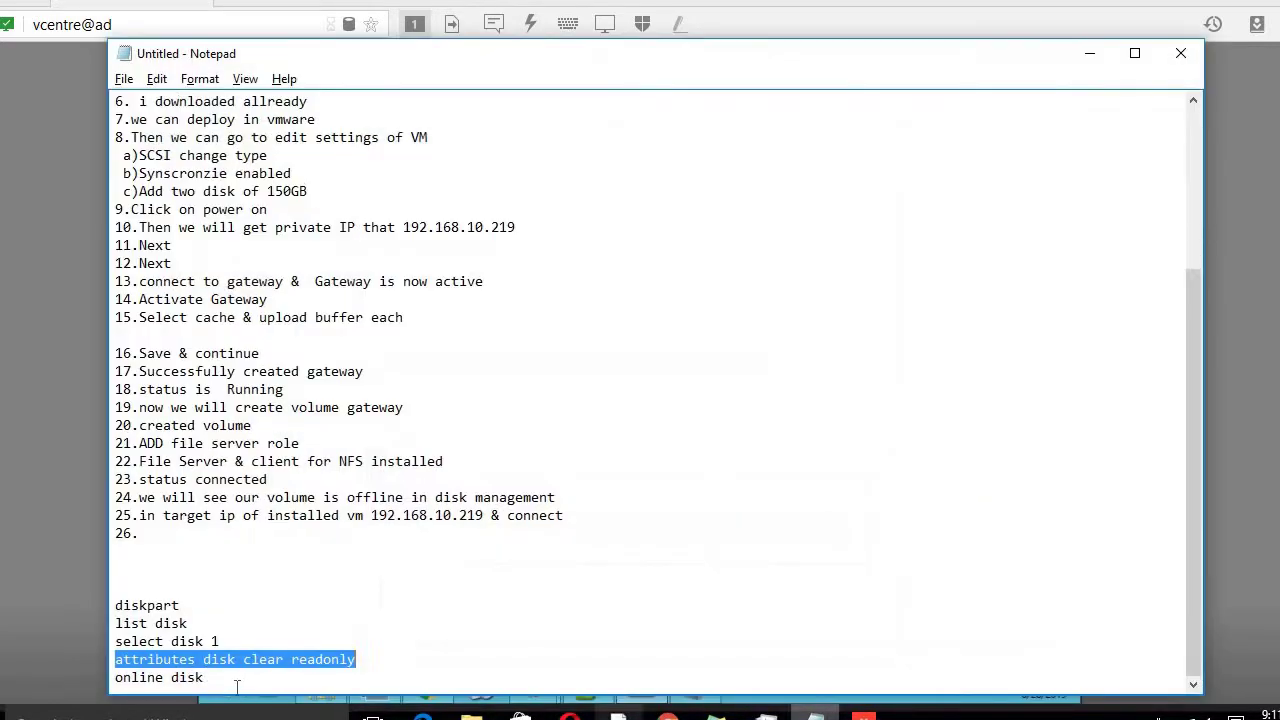
{"action": "left_click_drag", "start_coordinate": [206, 677], "coordinate": [113, 677]}
{"action": "key", "text": "ctrl+c"}
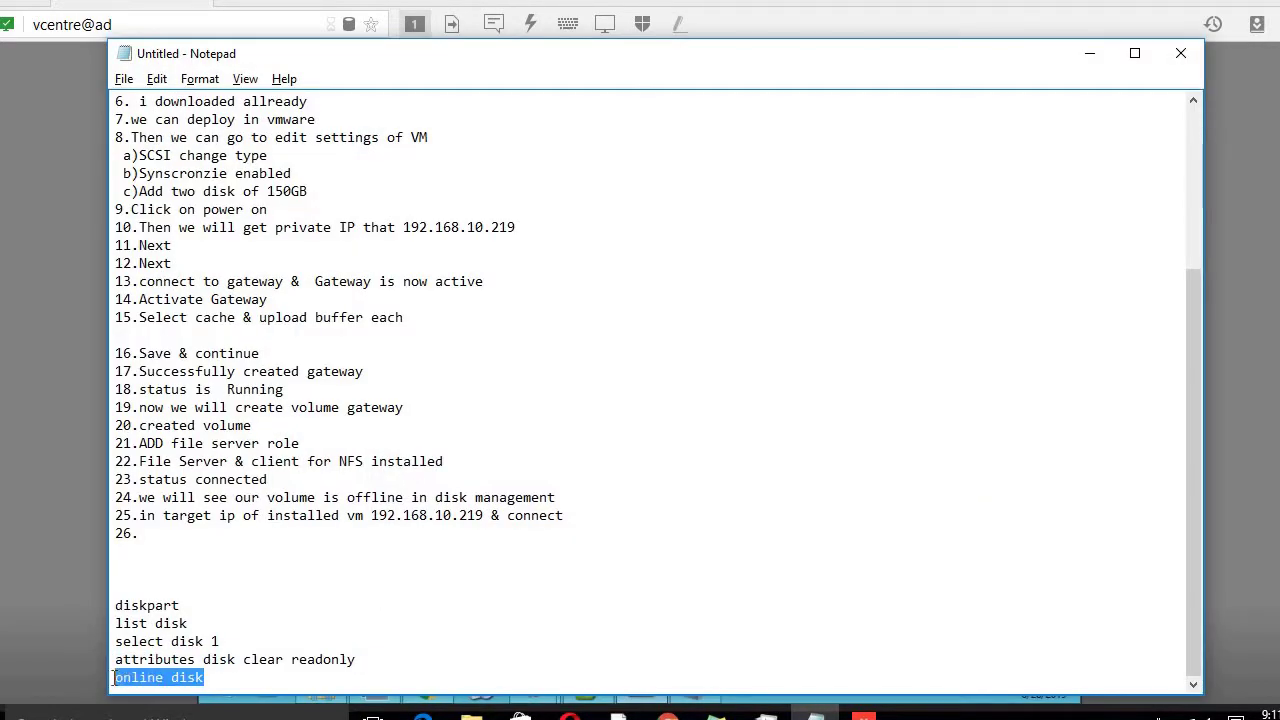
{"action": "left_click", "coordinate": [816, 716]}
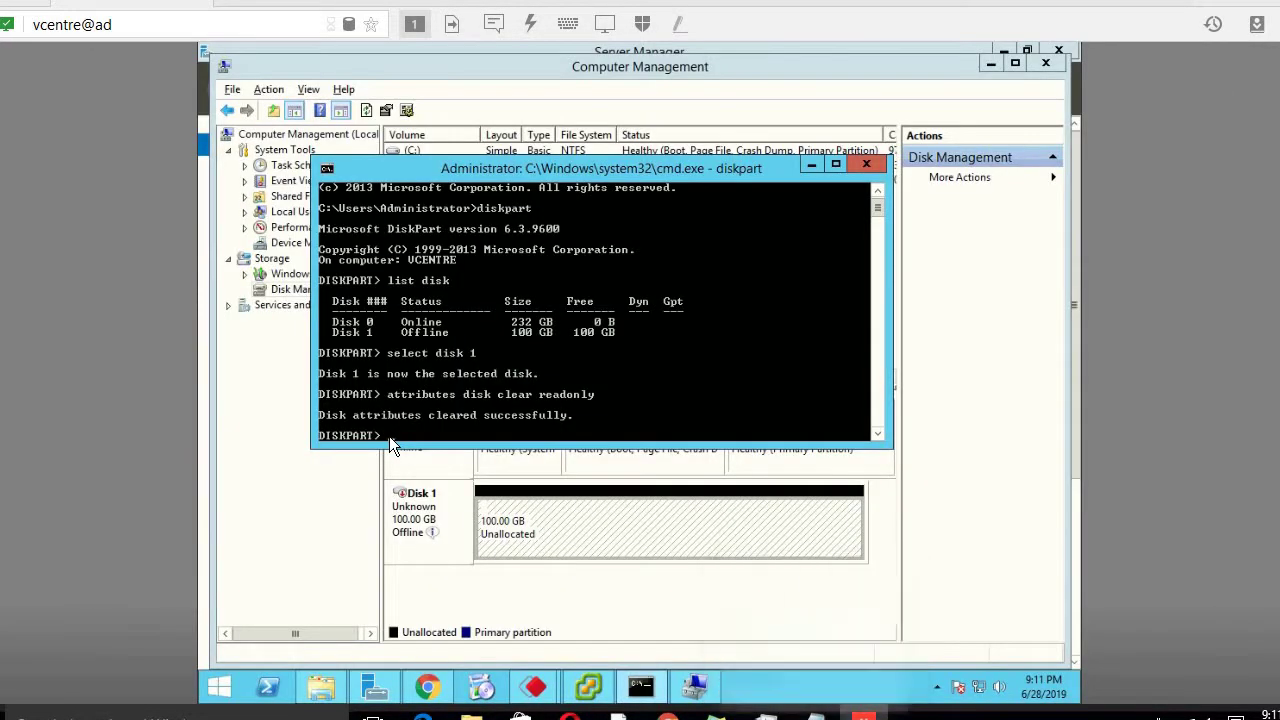
{"action": "right_click", "coordinate": [389, 436]}
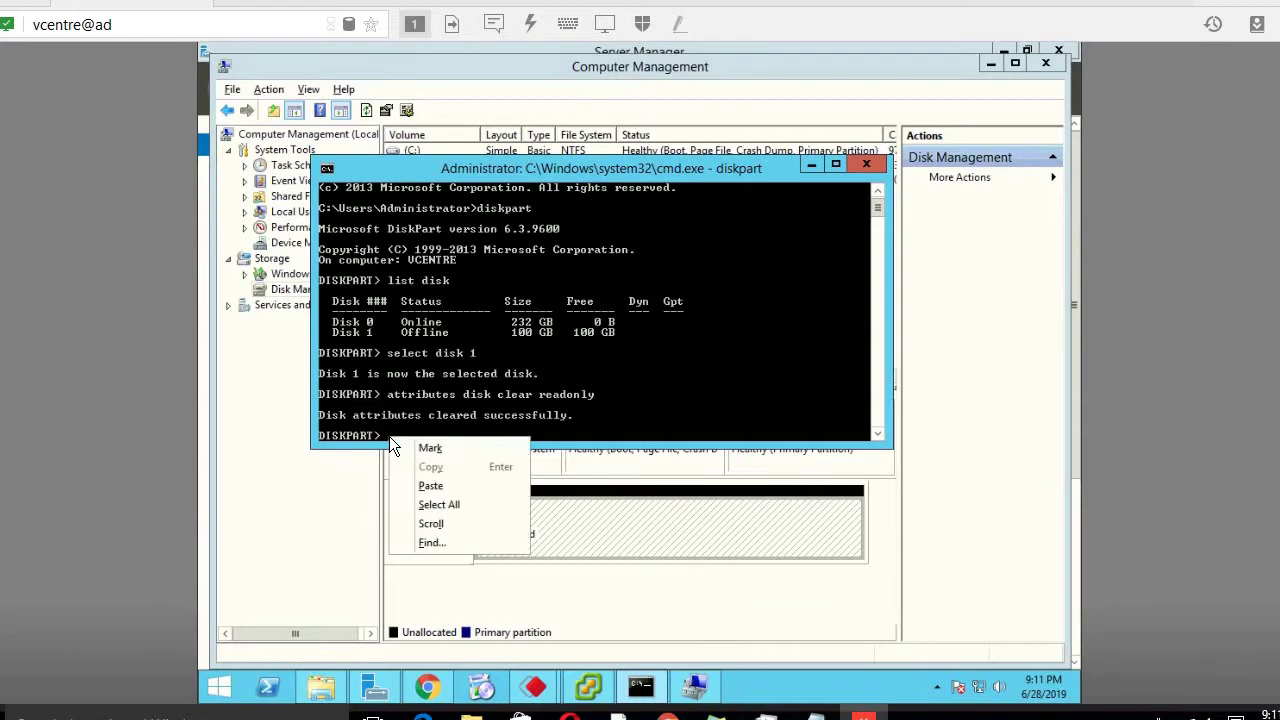
{"action": "left_click", "coordinate": [430, 486]}
{"action": "key", "text": "Return"}
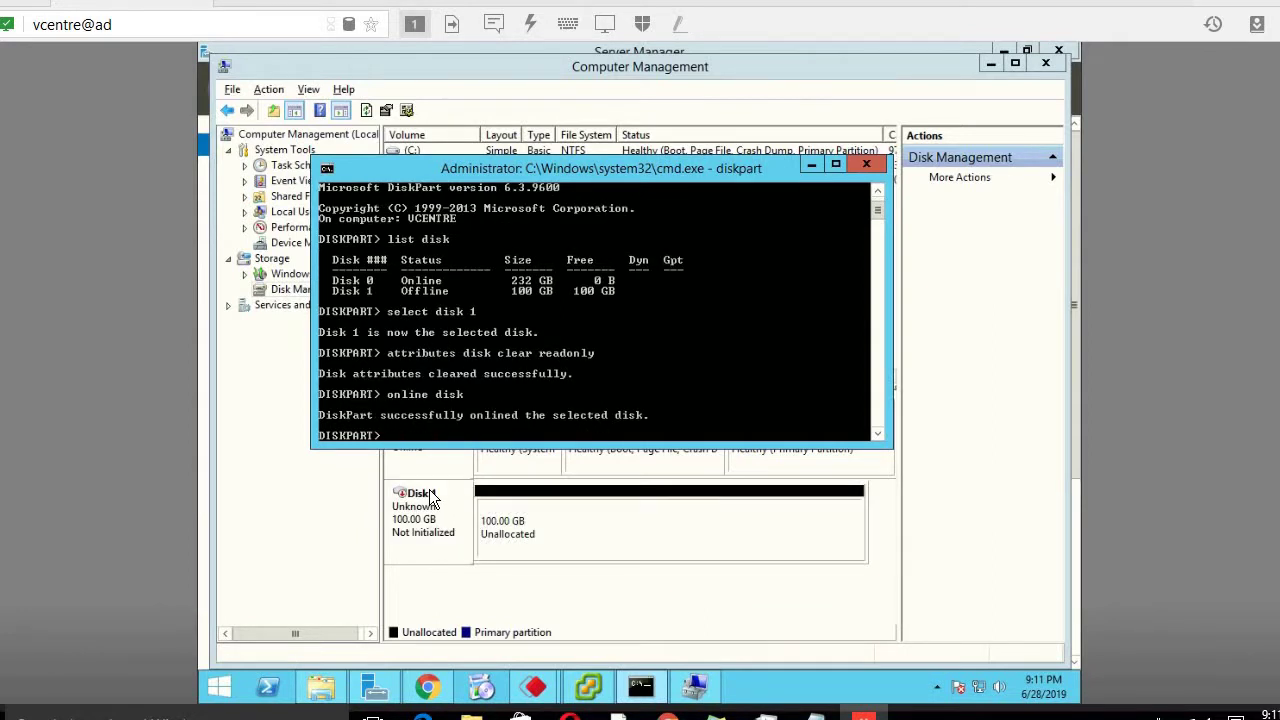
Step: Set the DiskPart console aside, check Disk Management, and close Computer Management on the server
{"action": "left_click", "coordinate": [811, 166]}
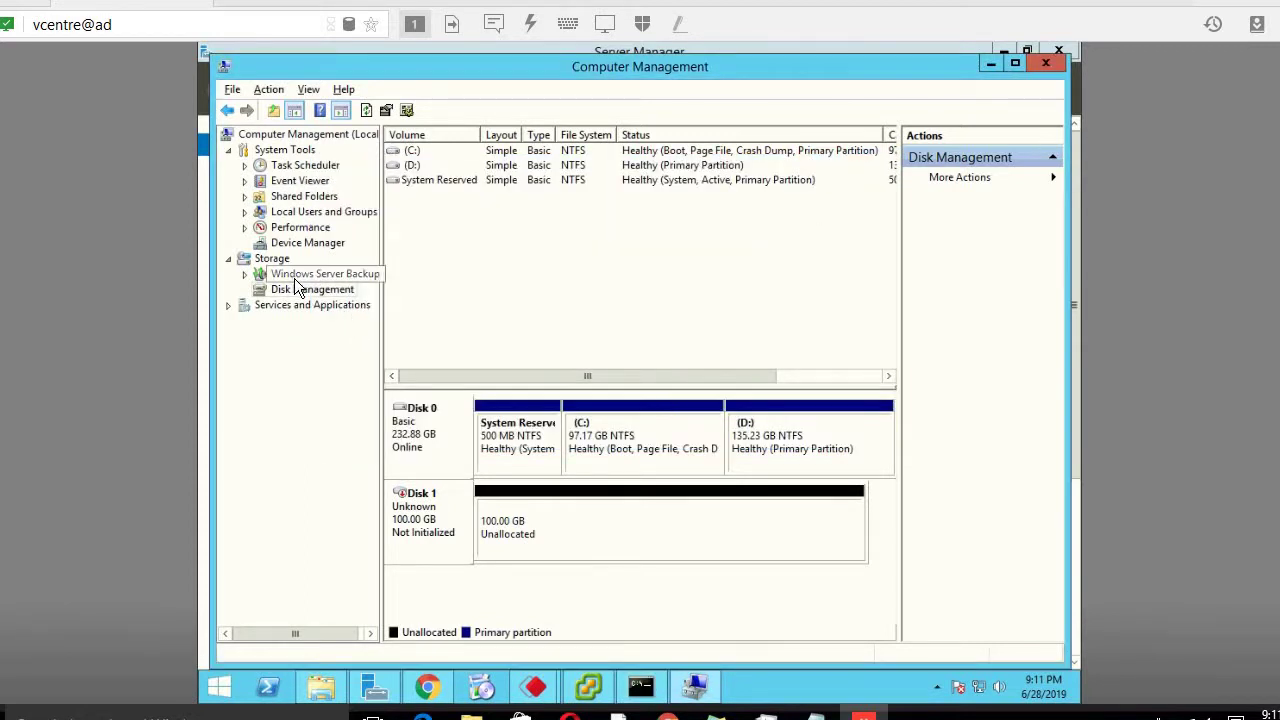
{"action": "left_click", "coordinate": [330, 293]}
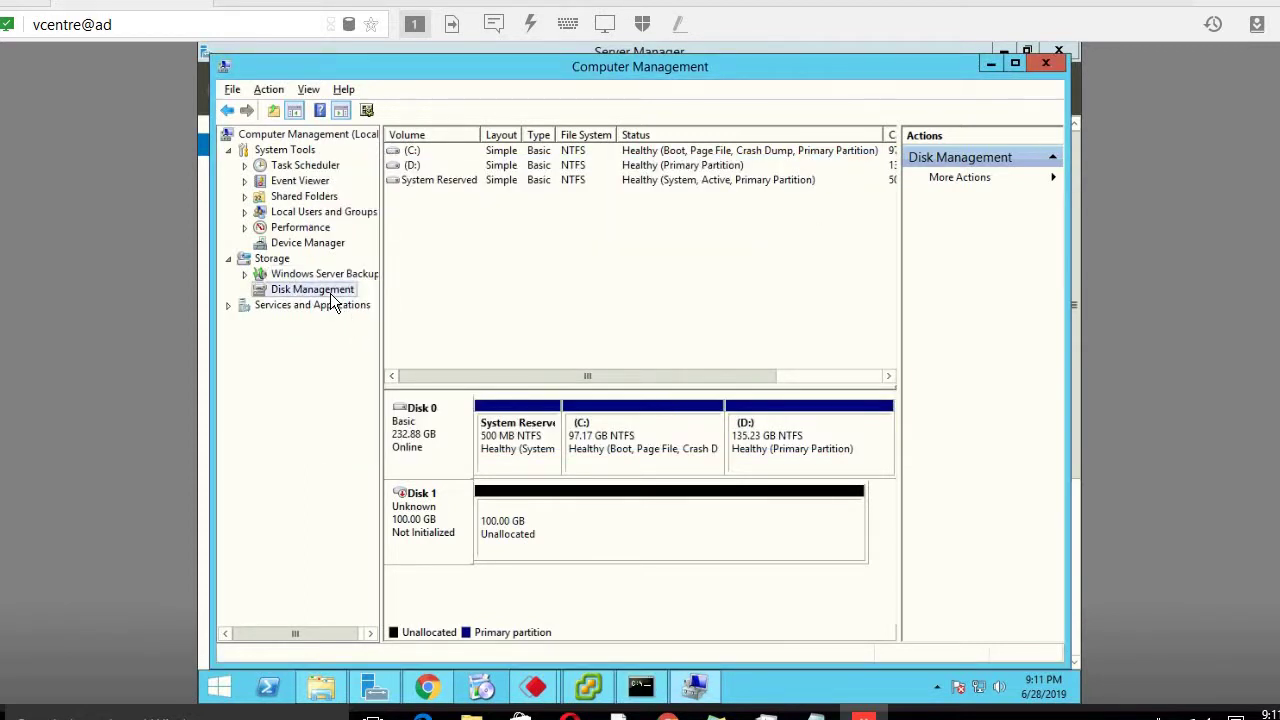
{"action": "left_click", "coordinate": [1042, 66]}
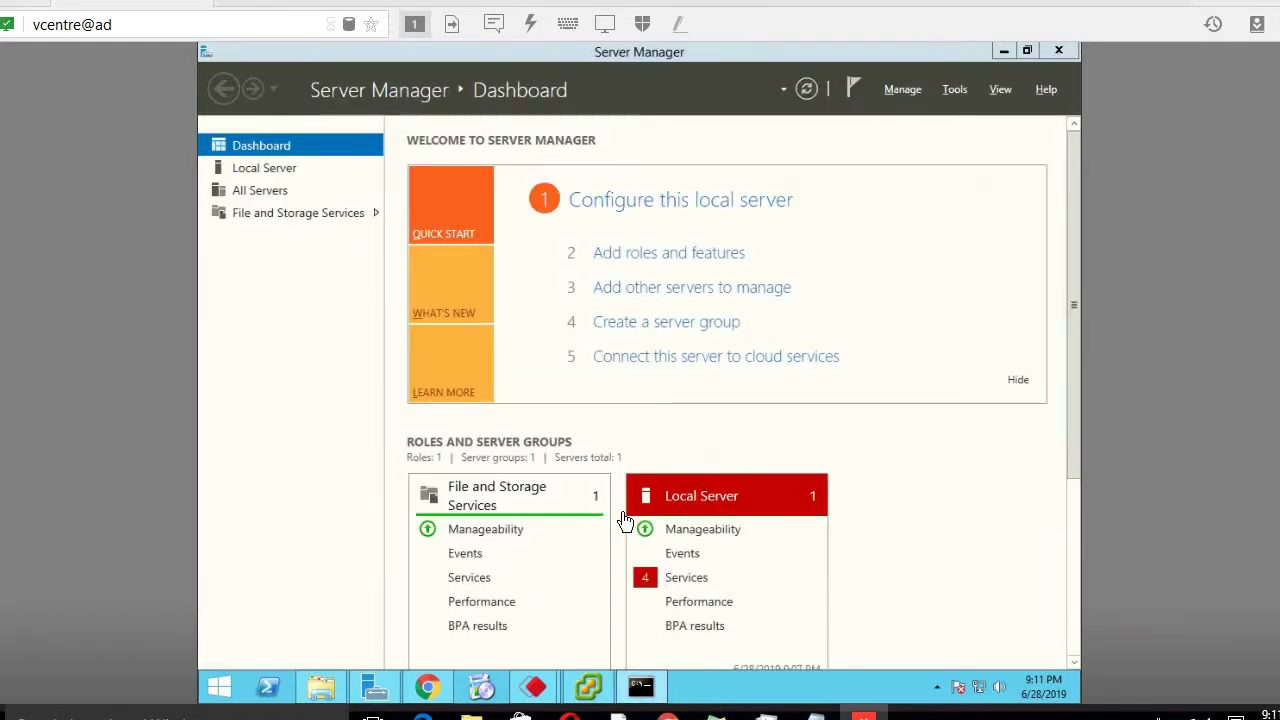
Step: Find and reopen Computer Management, go to Disk Management, and initialize Disk 1 with the MBR partition style
{"action": "left_click", "coordinate": [218, 690]}
{"action": "left_click", "coordinate": [1024, 118]}
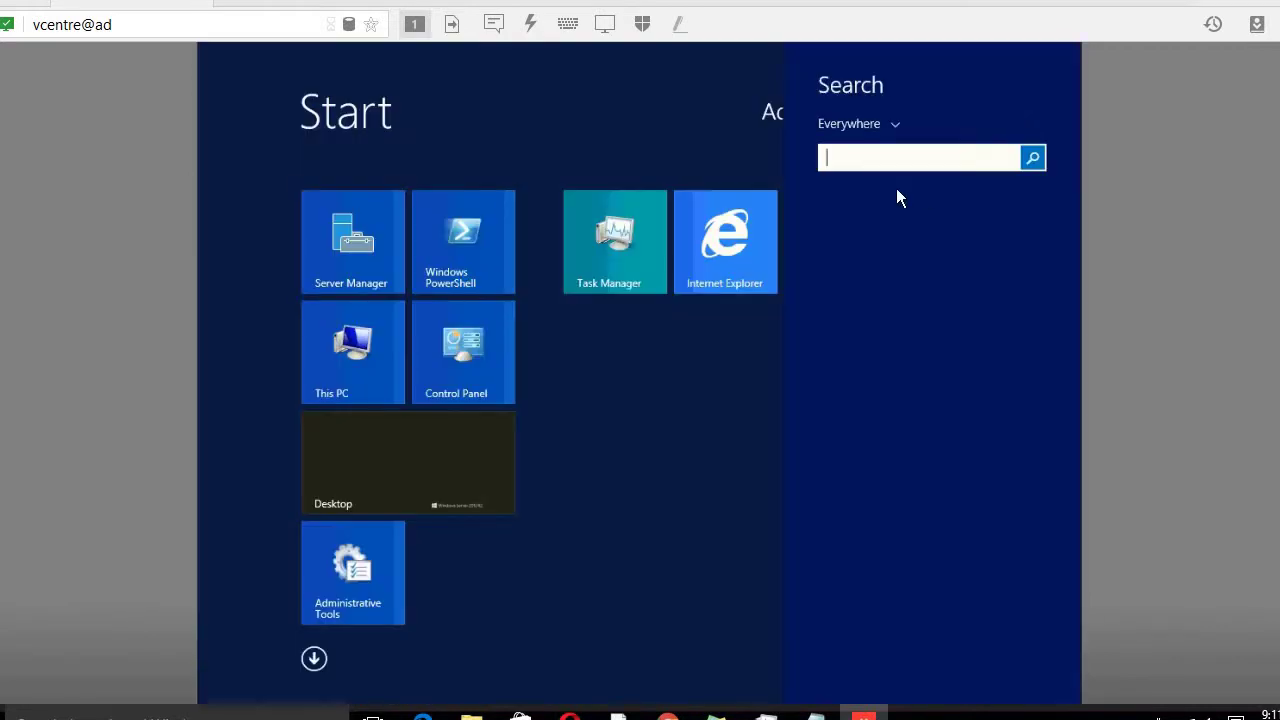
{"action": "type", "text": "computer Management"}
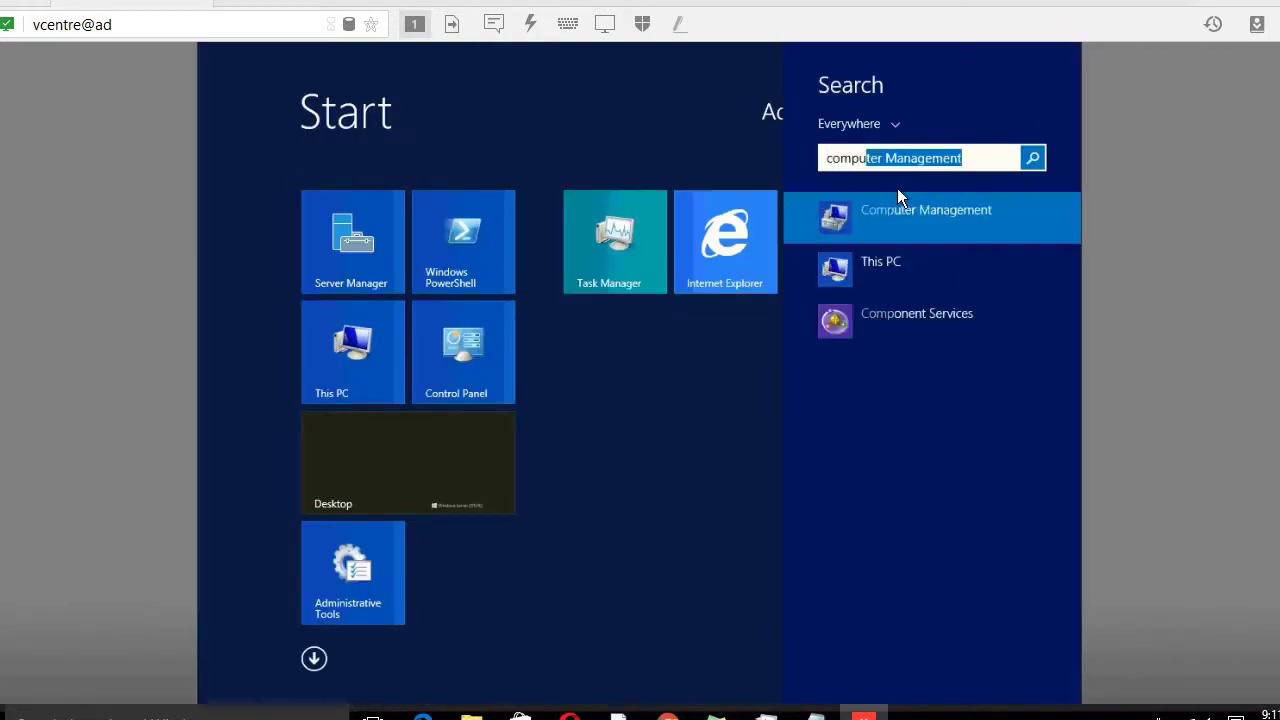
{"action": "left_click", "coordinate": [910, 218]}
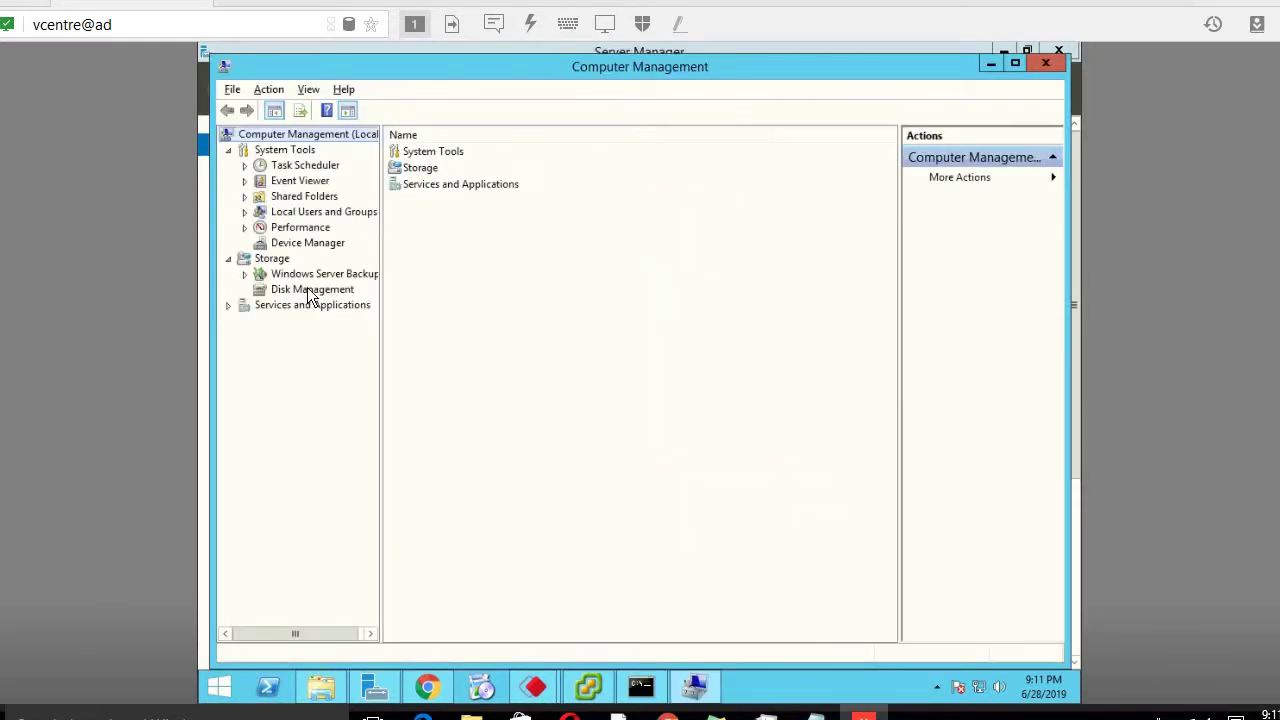
{"action": "left_click", "coordinate": [307, 287]}
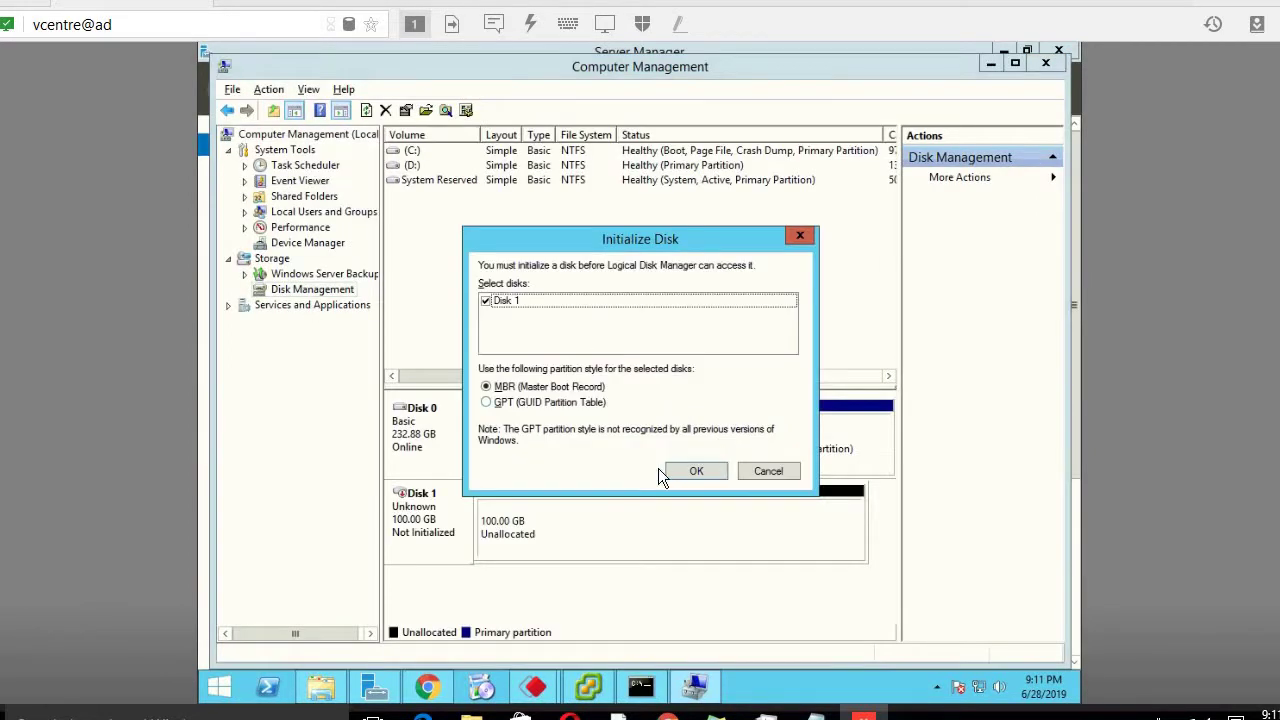
{"action": "left_click", "coordinate": [678, 469]}
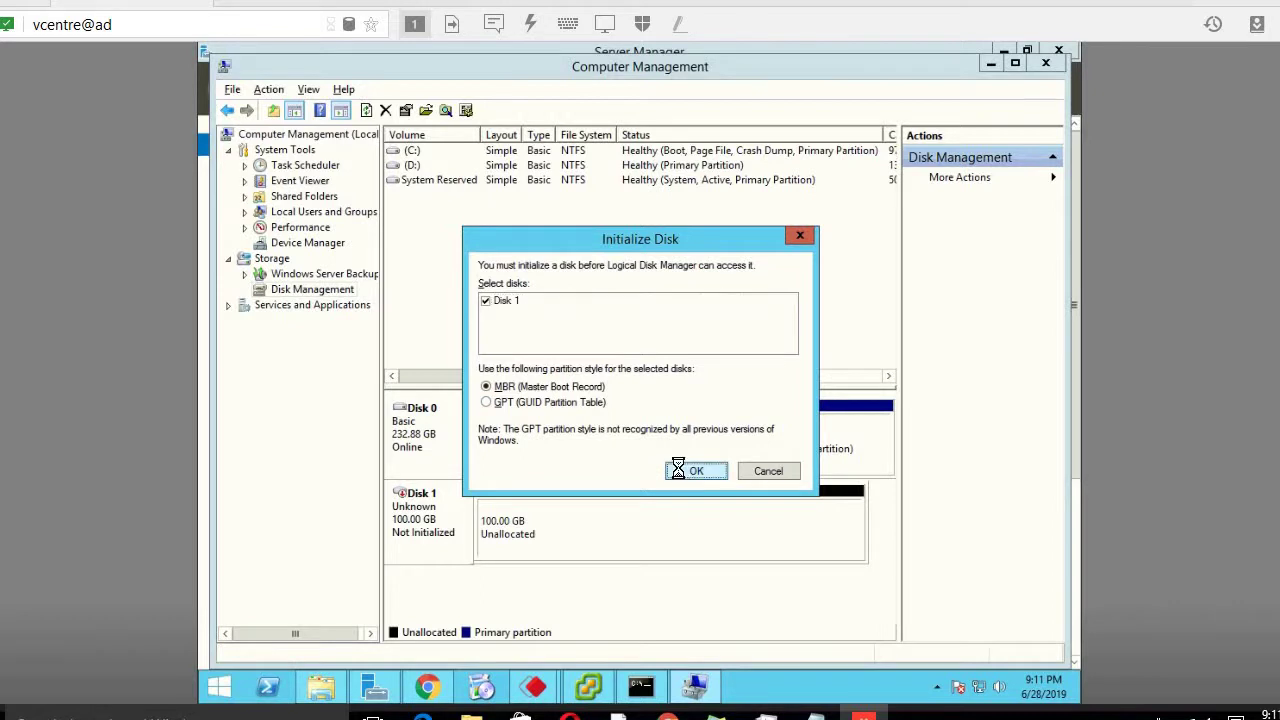
Step: Create a full-size simple volume on Disk 1 with drive letter M, quick-formatted as NTFS and labelled "New Volume"
{"action": "right_click", "coordinate": [542, 510]}
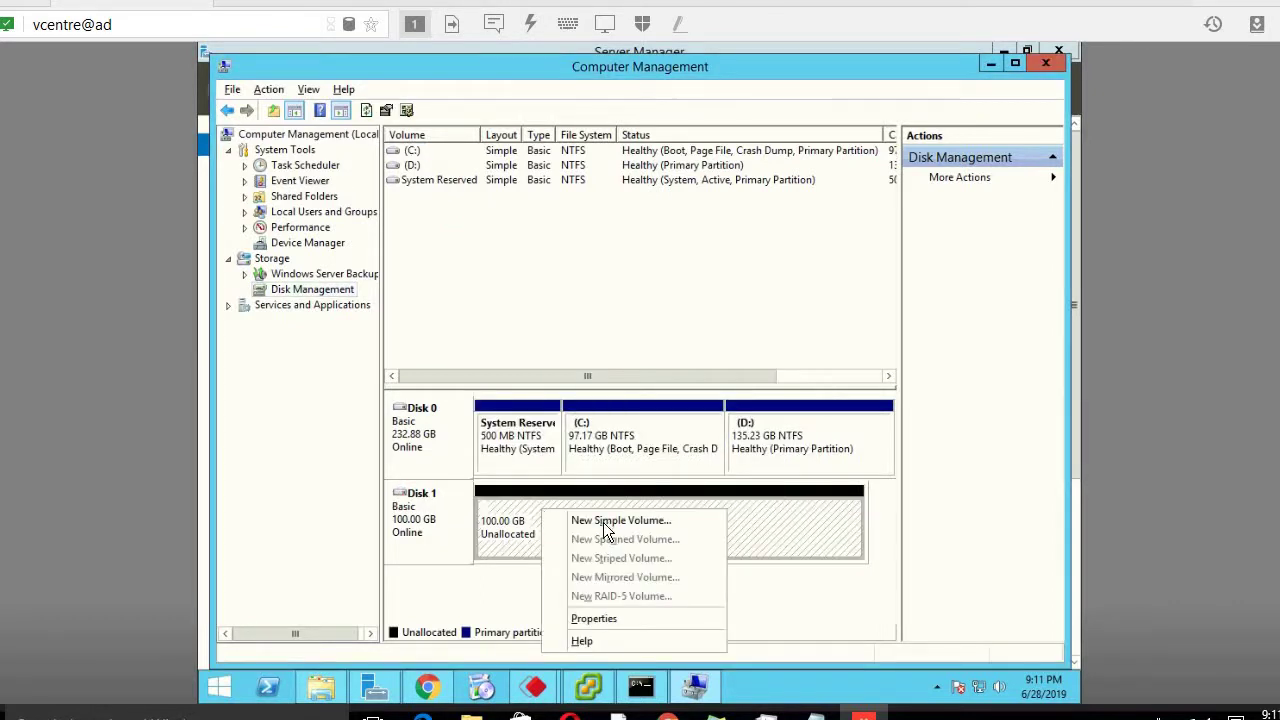
{"action": "left_click", "coordinate": [603, 522]}
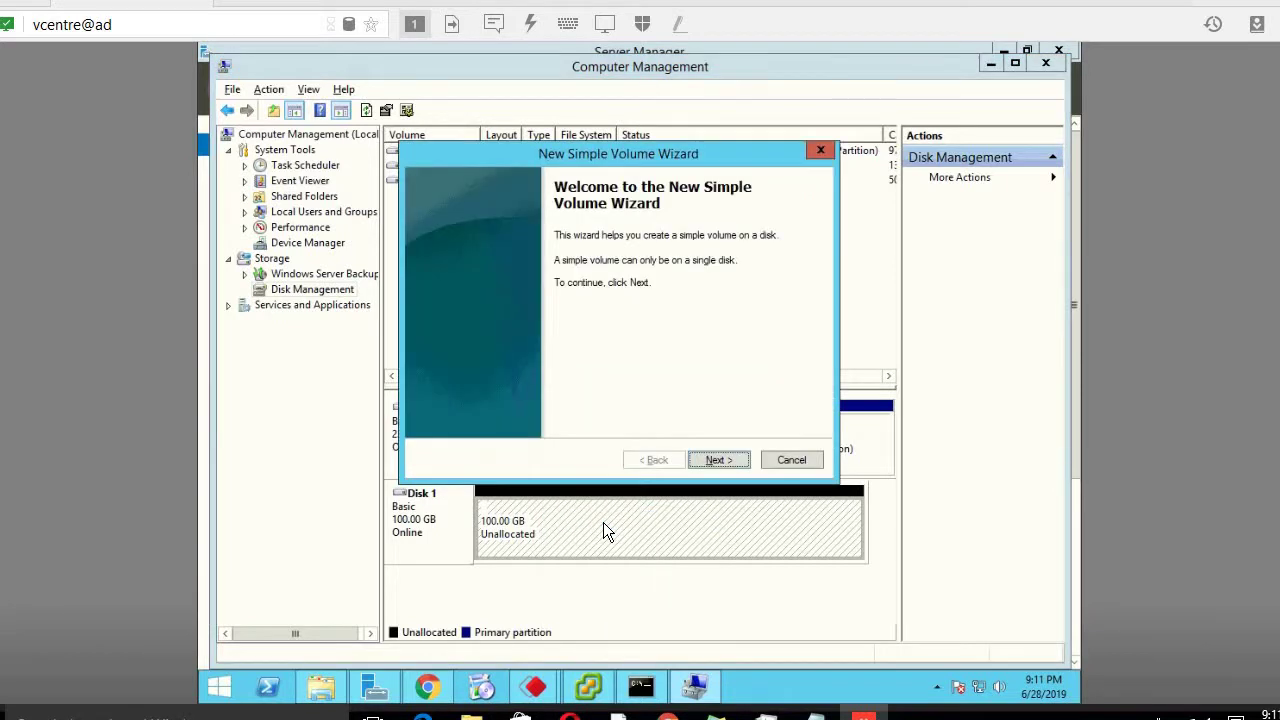
{"action": "left_click", "coordinate": [716, 460]}
{"action": "left_click", "coordinate": [716, 460]}
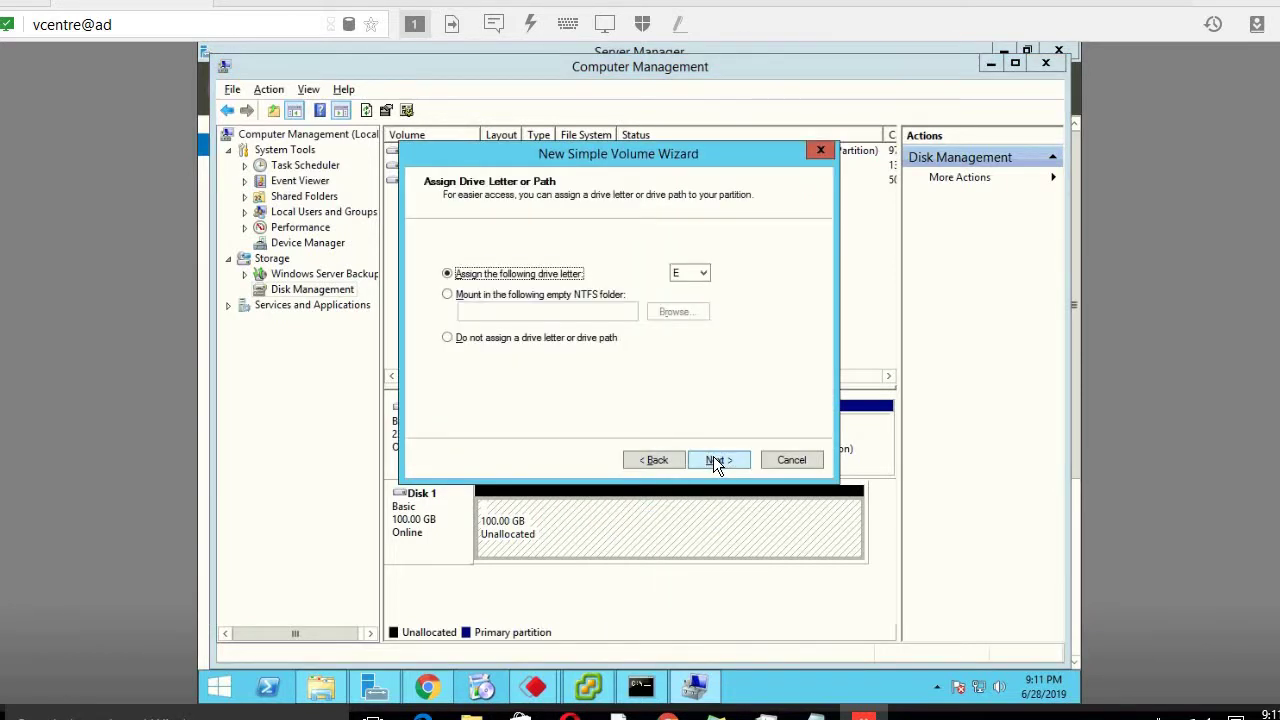
{"action": "left_click", "coordinate": [698, 273]}
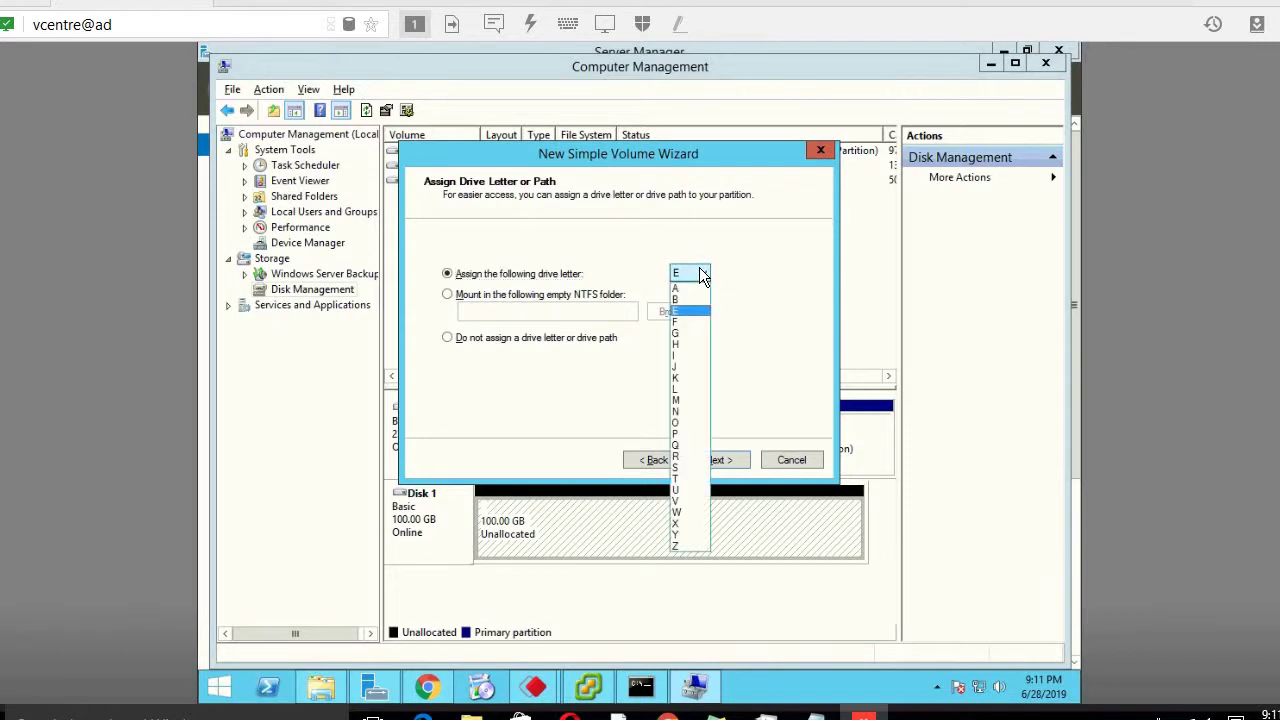
{"action": "left_click", "coordinate": [681, 399]}
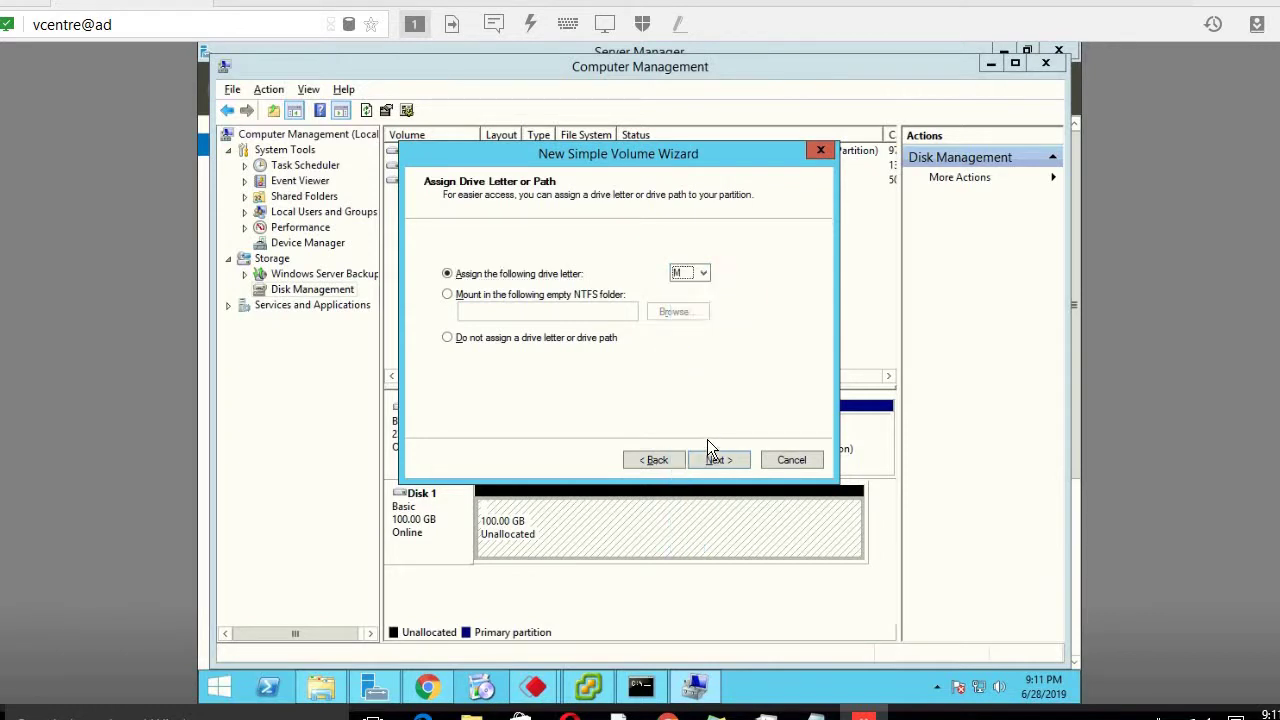
{"action": "left_click", "coordinate": [716, 460]}
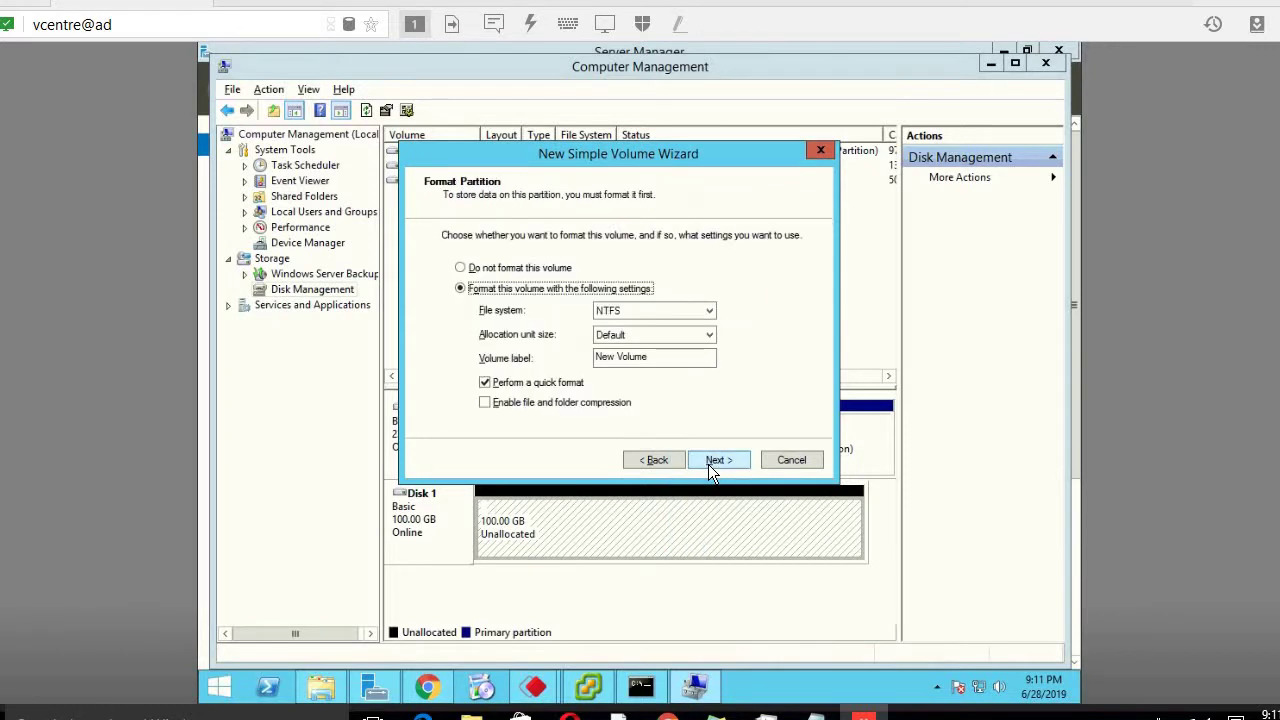
{"action": "left_click", "coordinate": [716, 460]}
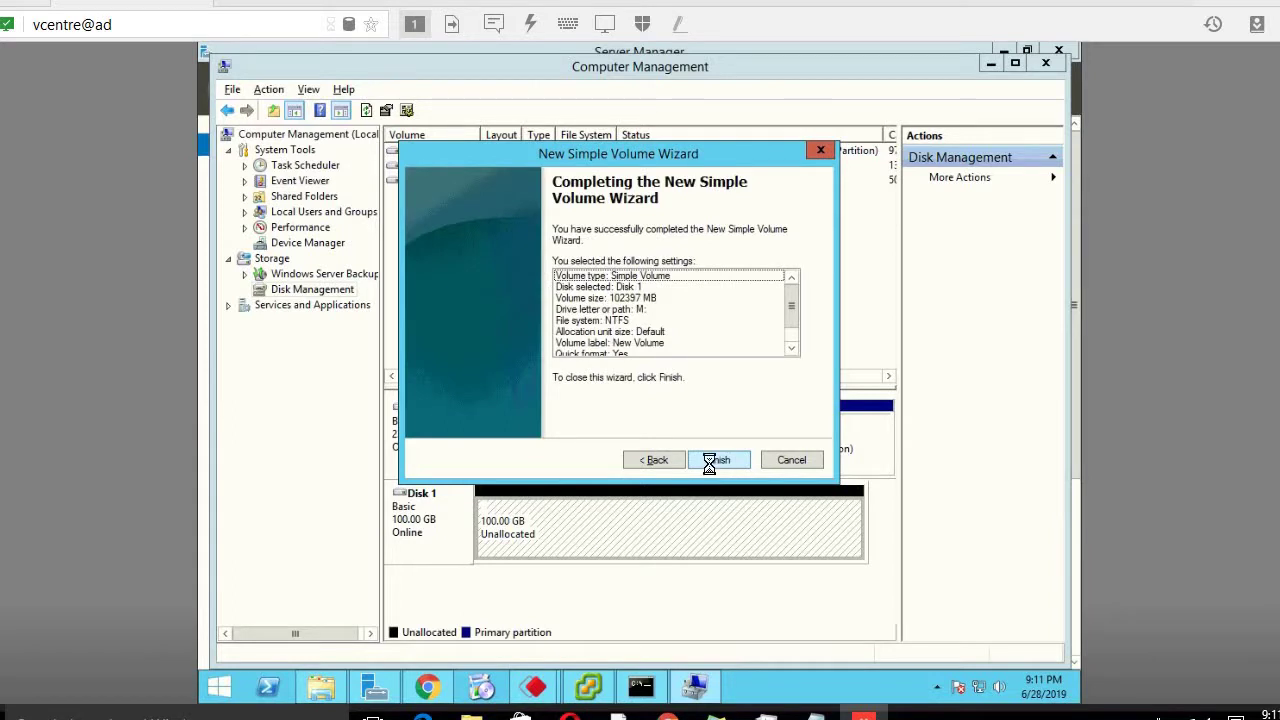
{"action": "left_click", "coordinate": [716, 460]}
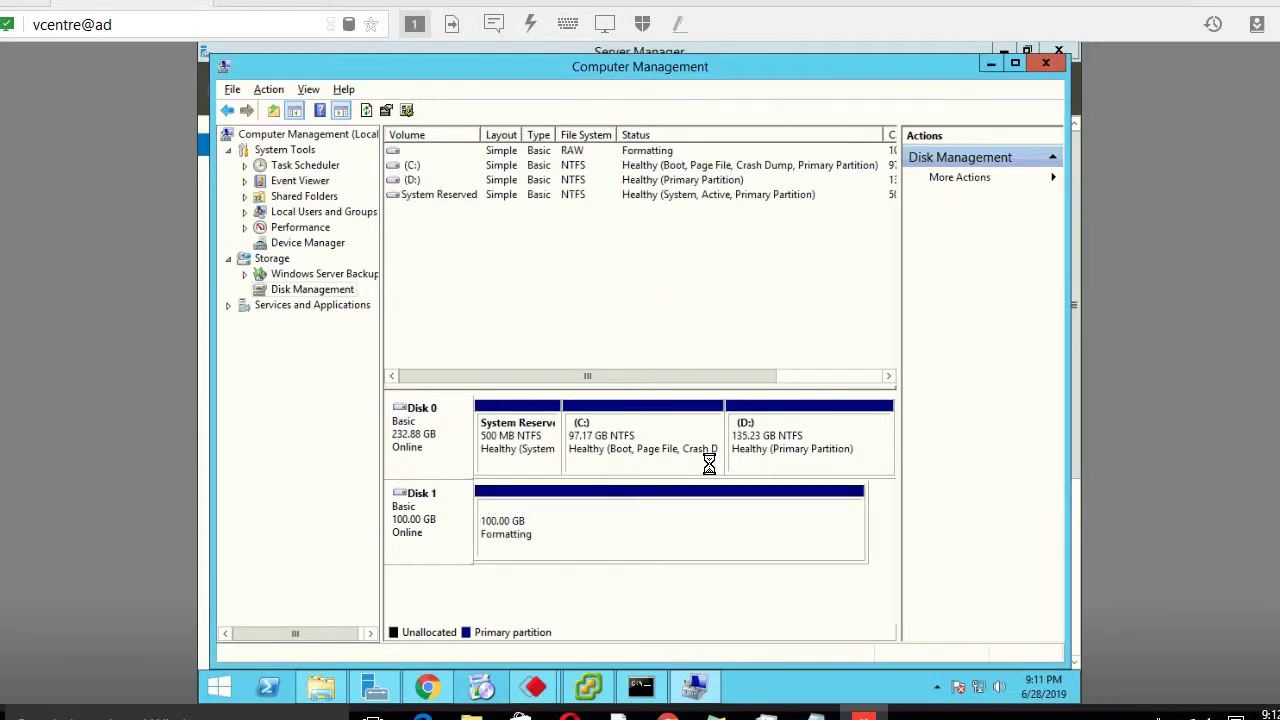
Step: Check the new volume's formatting in Disk Management and in This PC, and open the M: drive
{"action": "left_click", "coordinate": [418, 151]}
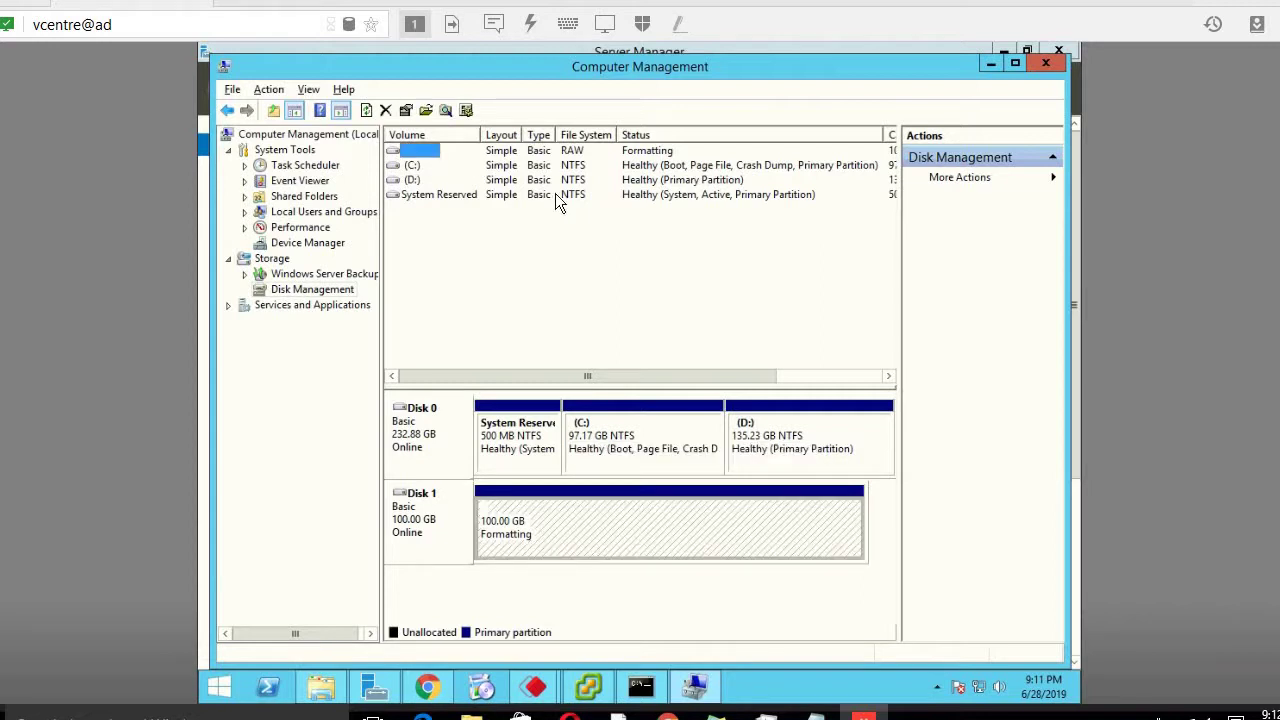
{"action": "left_click", "coordinate": [320, 686]}
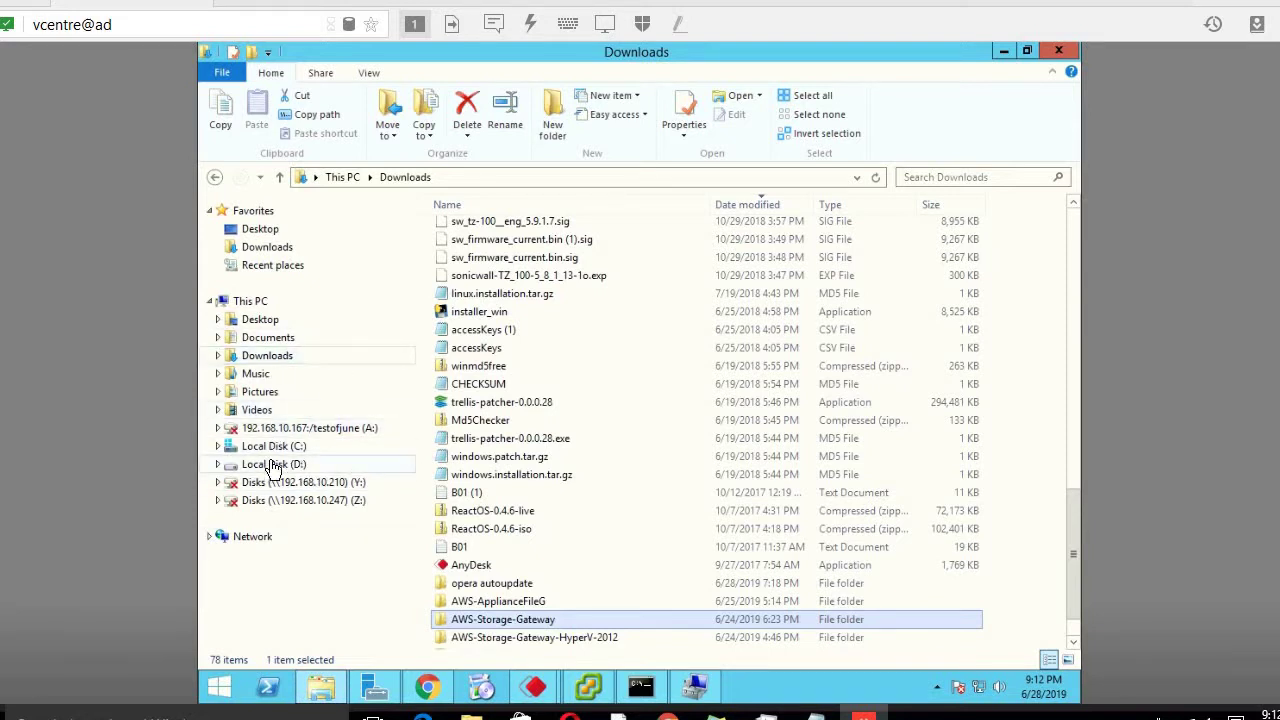
{"action": "left_click", "coordinate": [252, 303]}
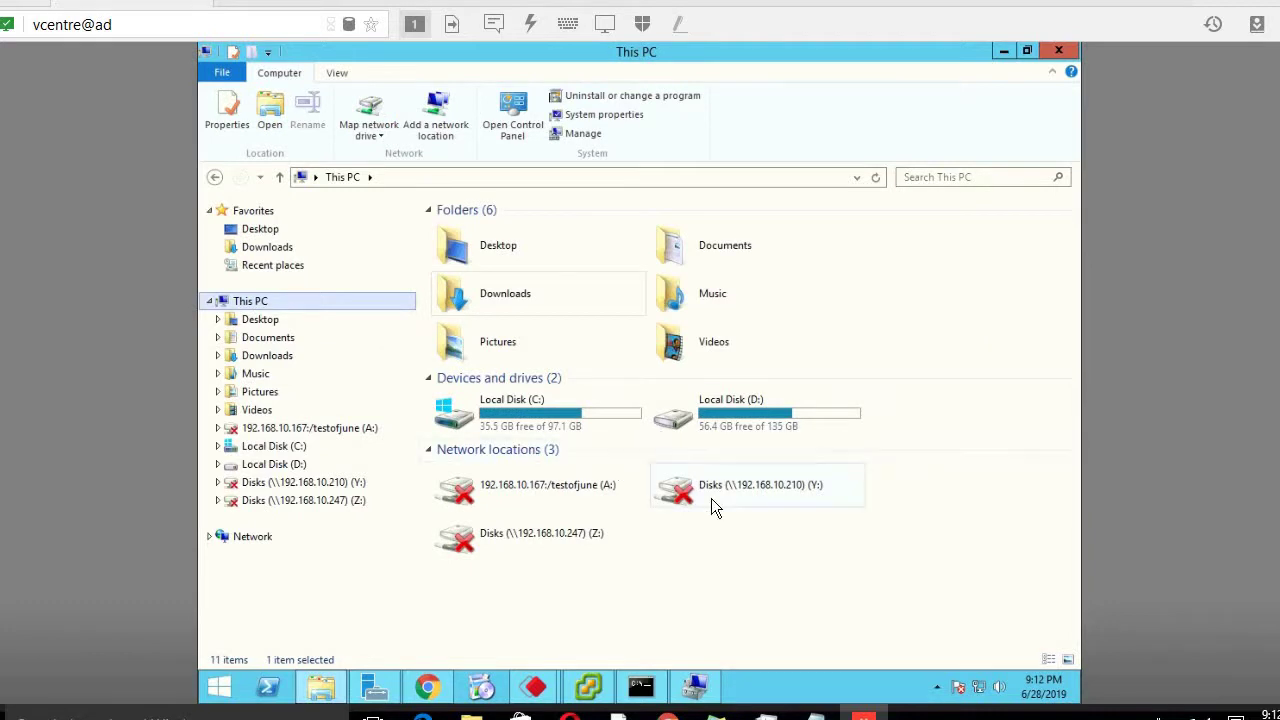
{"action": "left_click", "coordinate": [695, 690]}
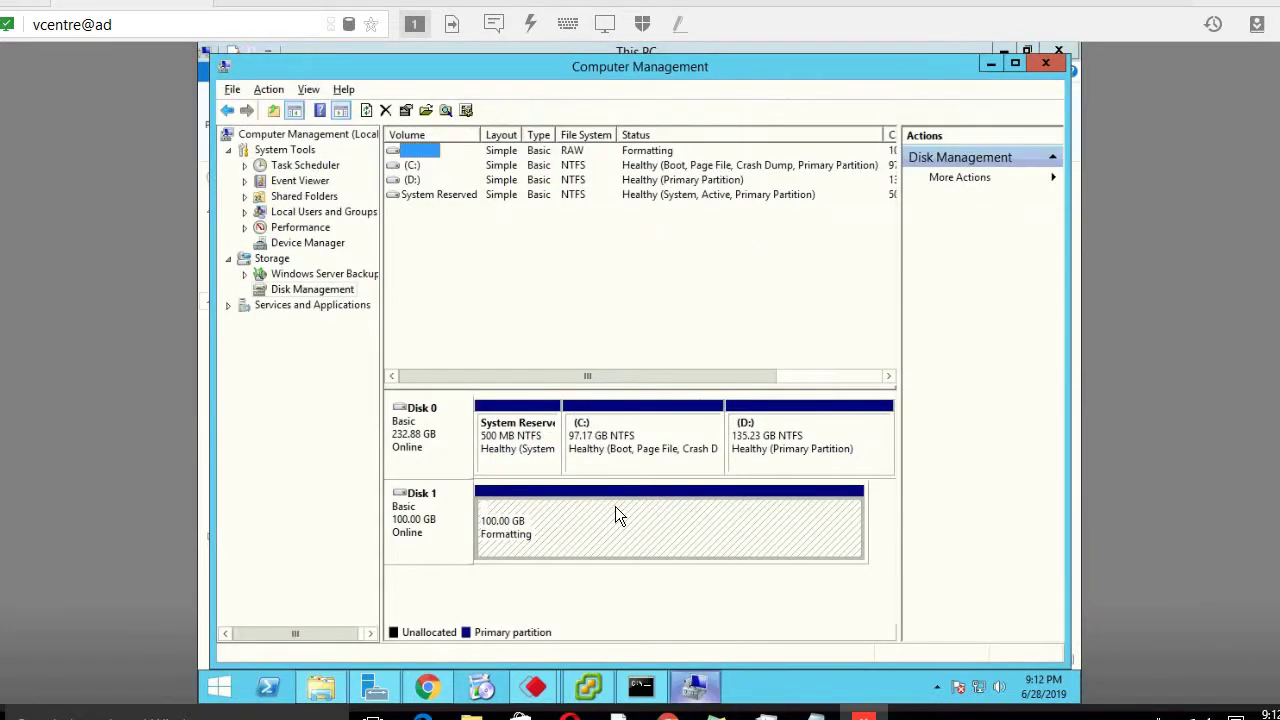
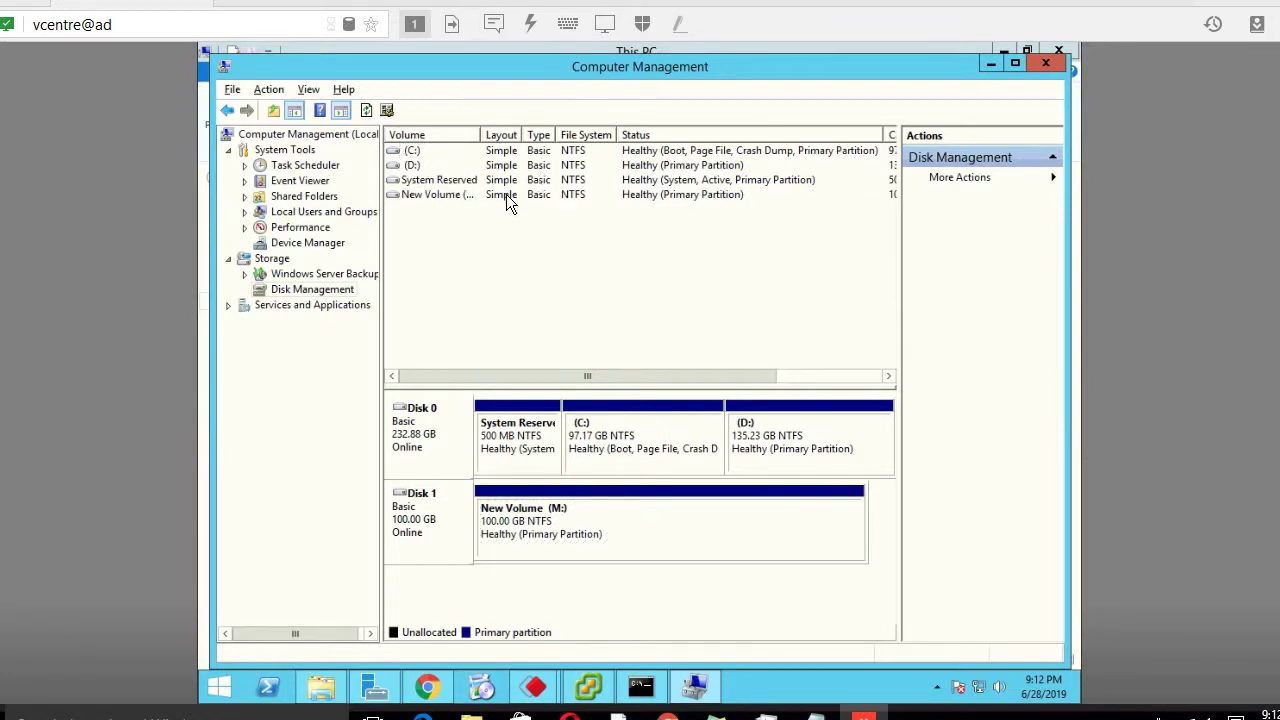
{"action": "left_click", "coordinate": [569, 525]}
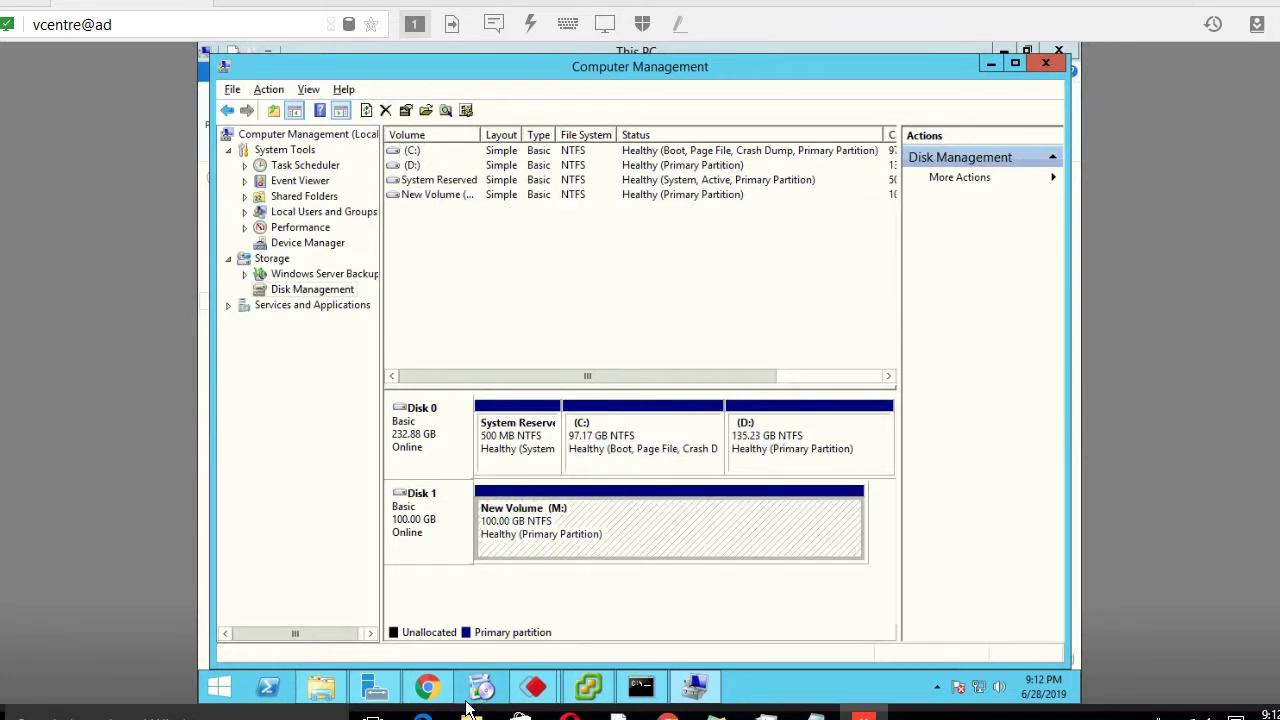
{"action": "left_click", "coordinate": [330, 690]}
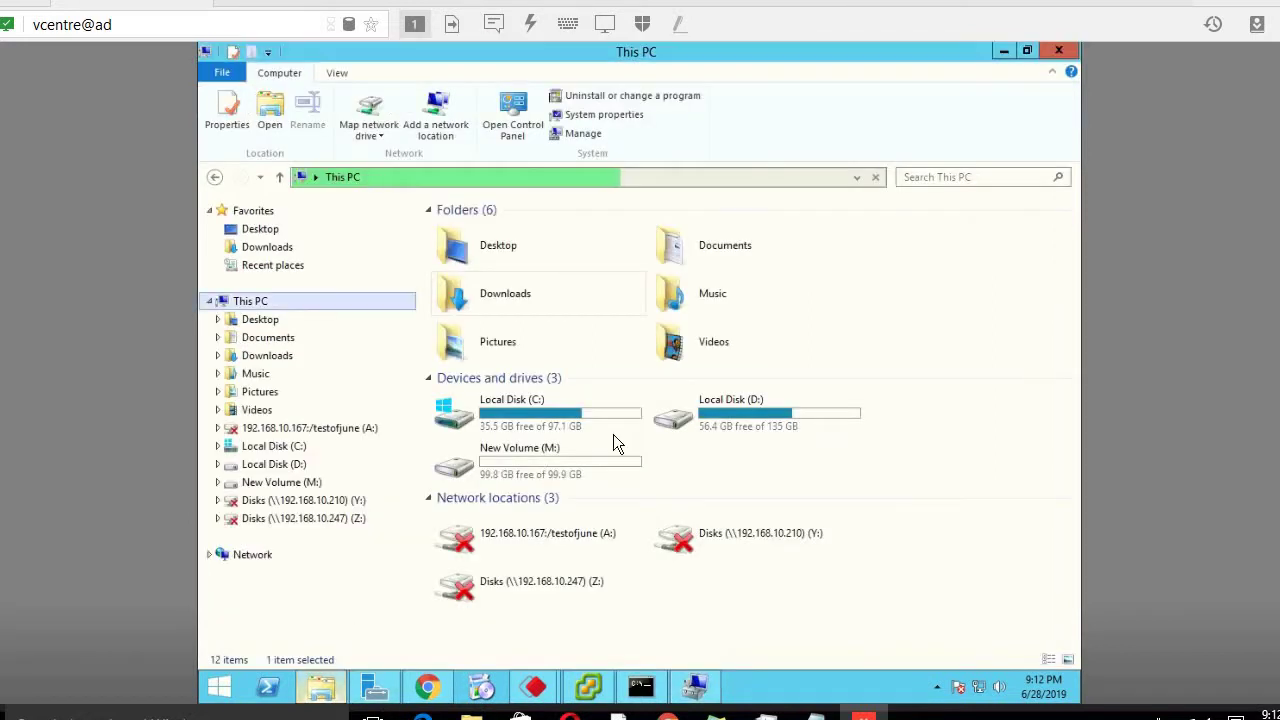
{"action": "double_click", "coordinate": [517, 470]}
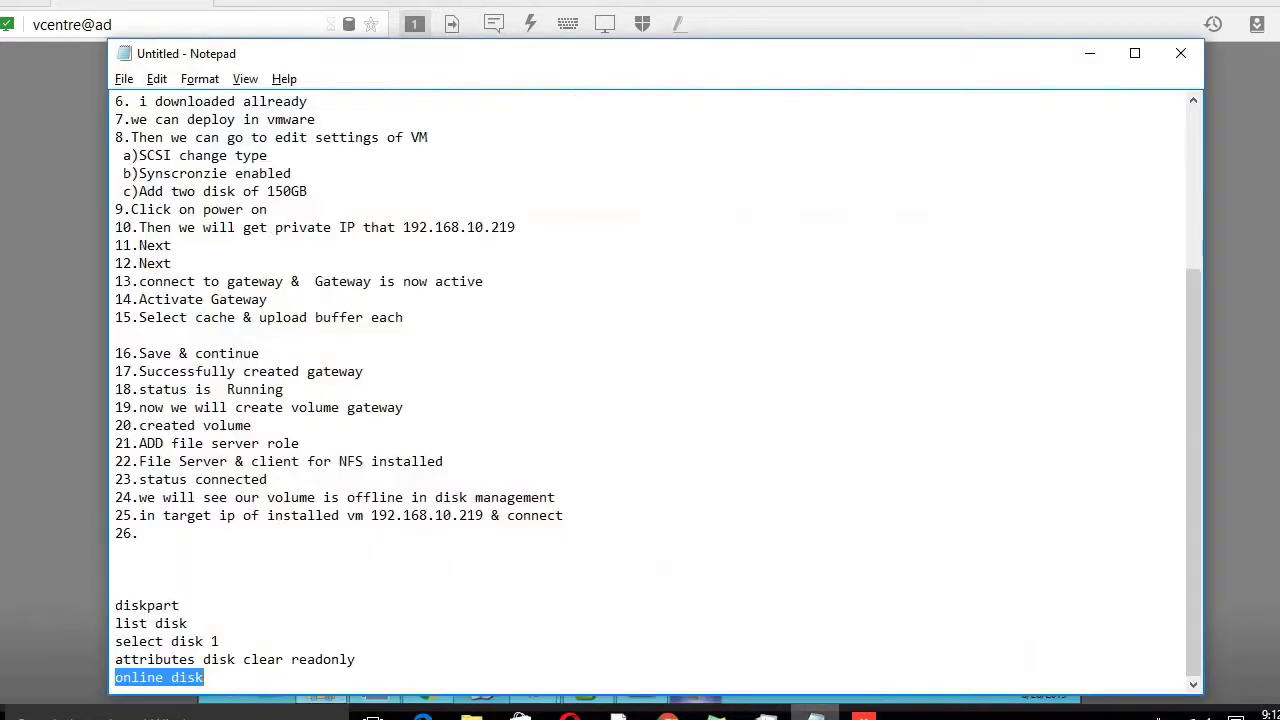
Step: Complete item 26 of the Notepad notes with "see here volume is attached" and add blank lines below it
{"action": "left_click", "coordinate": [816, 716]}
{"action": "left_click", "coordinate": [178, 533]}
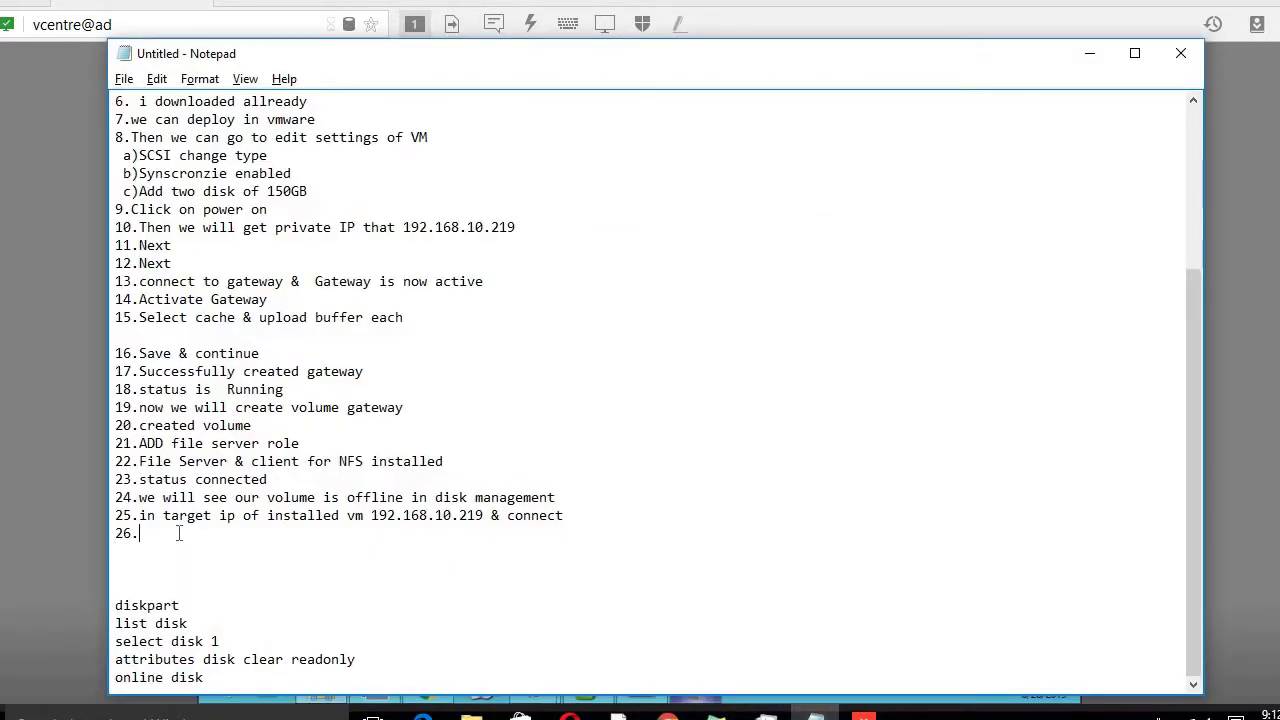
{"action": "type", "text": ".see here volume is attached"}
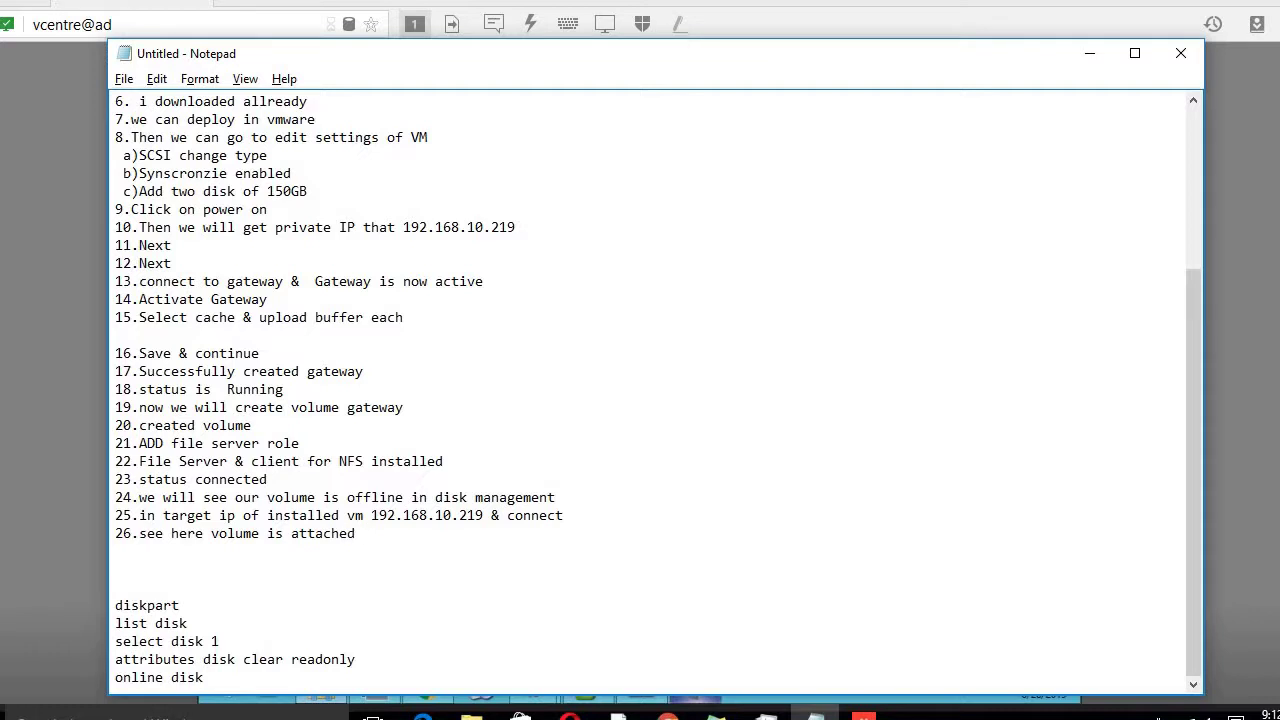
{"action": "key", "text": "Return"}
{"action": "key", "text": "Return"}
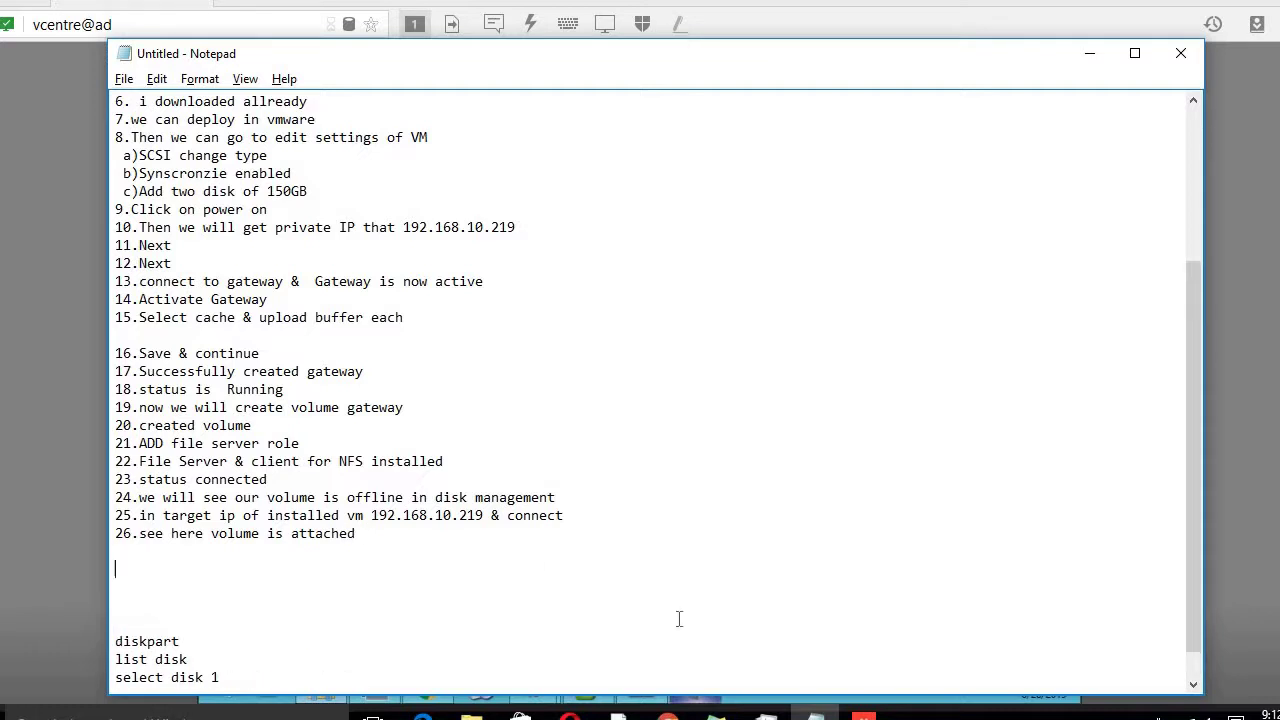
{"action": "left_click", "coordinate": [667, 714]}
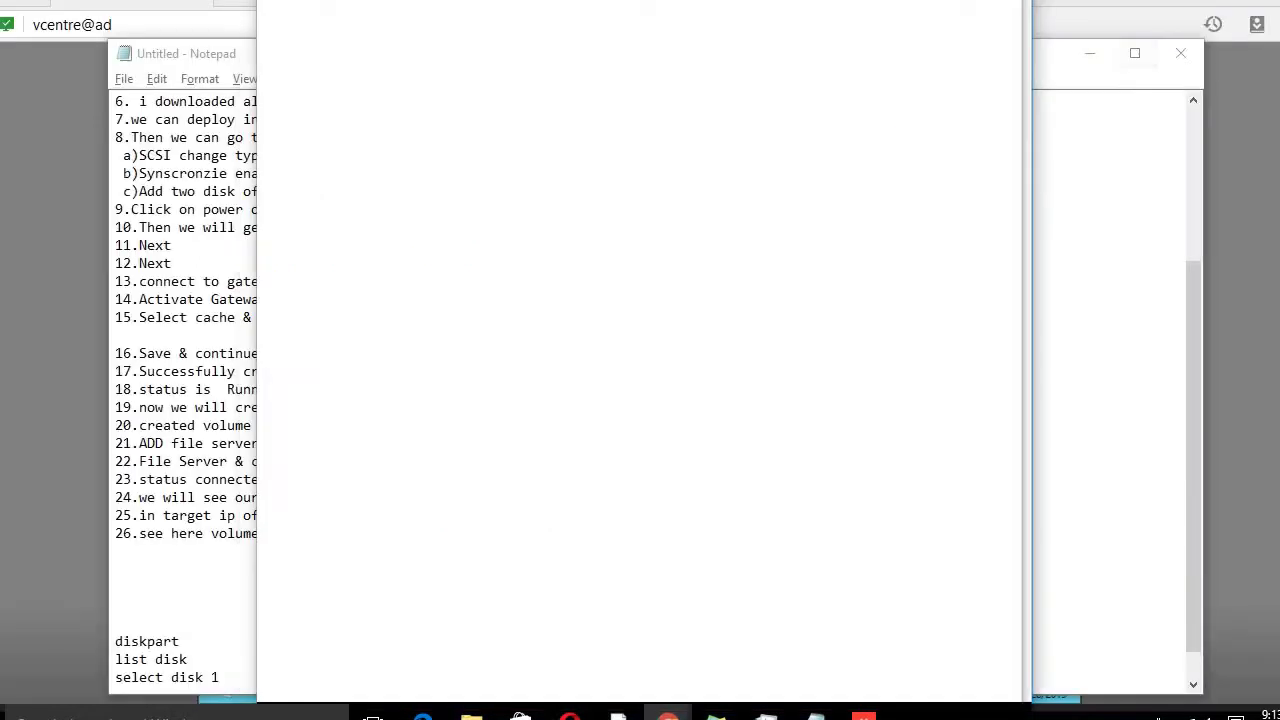
{"action": "left_click", "coordinate": [200, 548]}
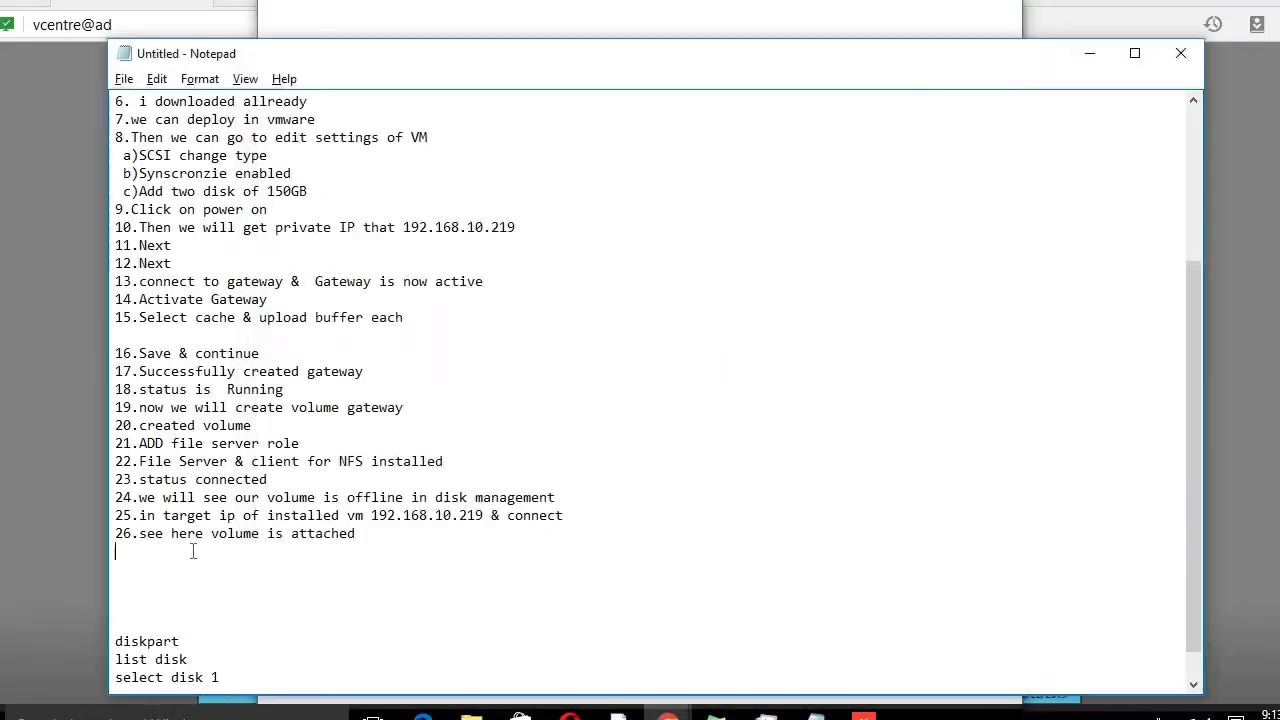
Step: Return to the server's File Explorer, create a new folder on the M: volume, and select it
{"action": "left_click", "coordinate": [816, 716]}
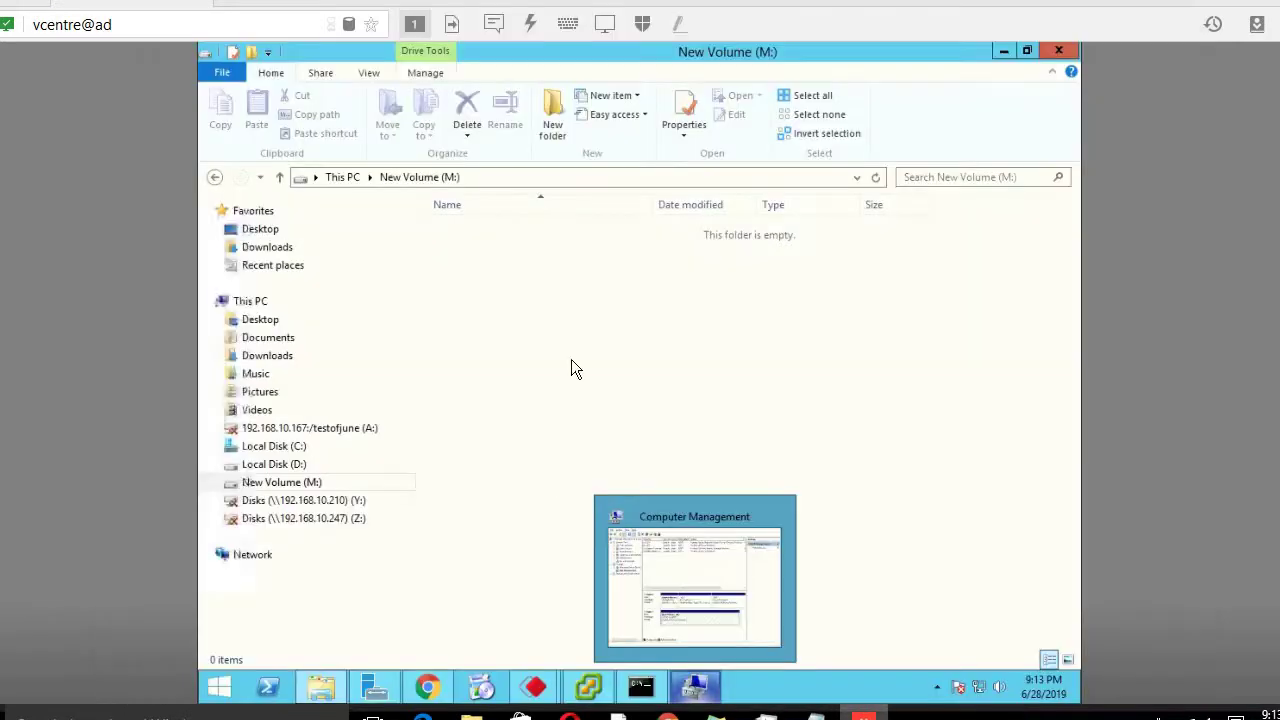
{"action": "left_click", "coordinate": [300, 486]}
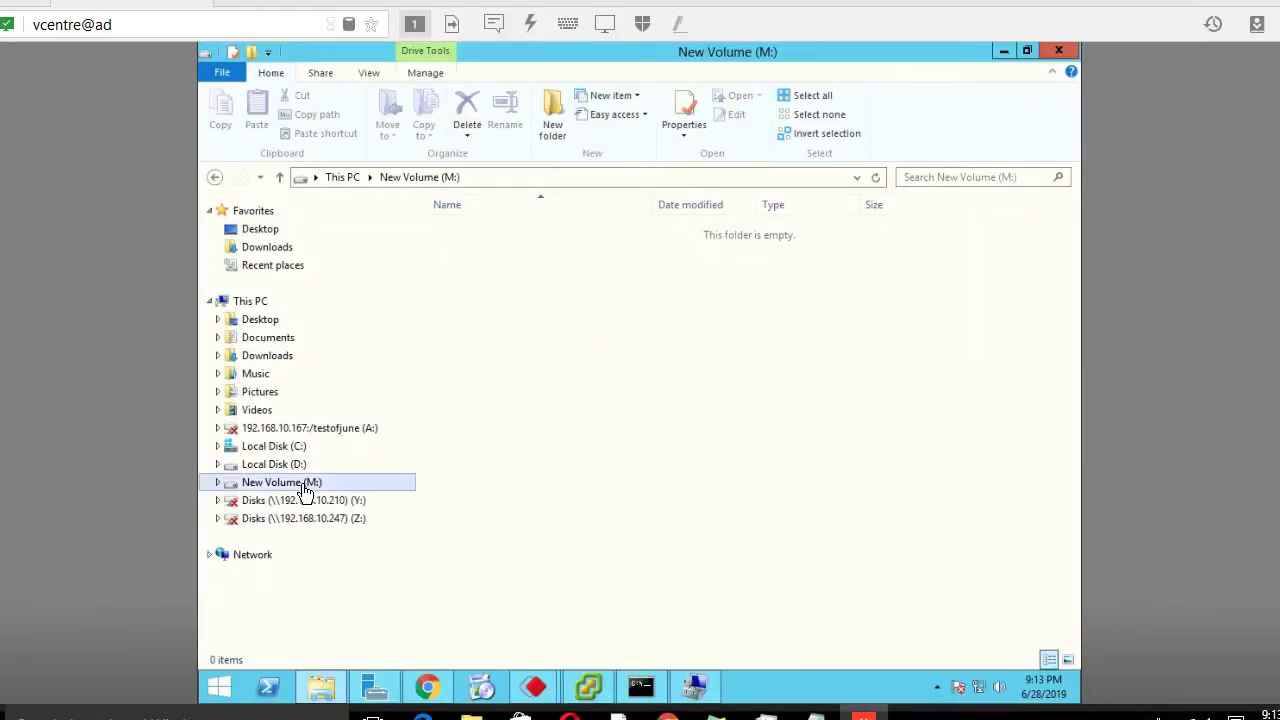
{"action": "right_click", "coordinate": [522, 346]}
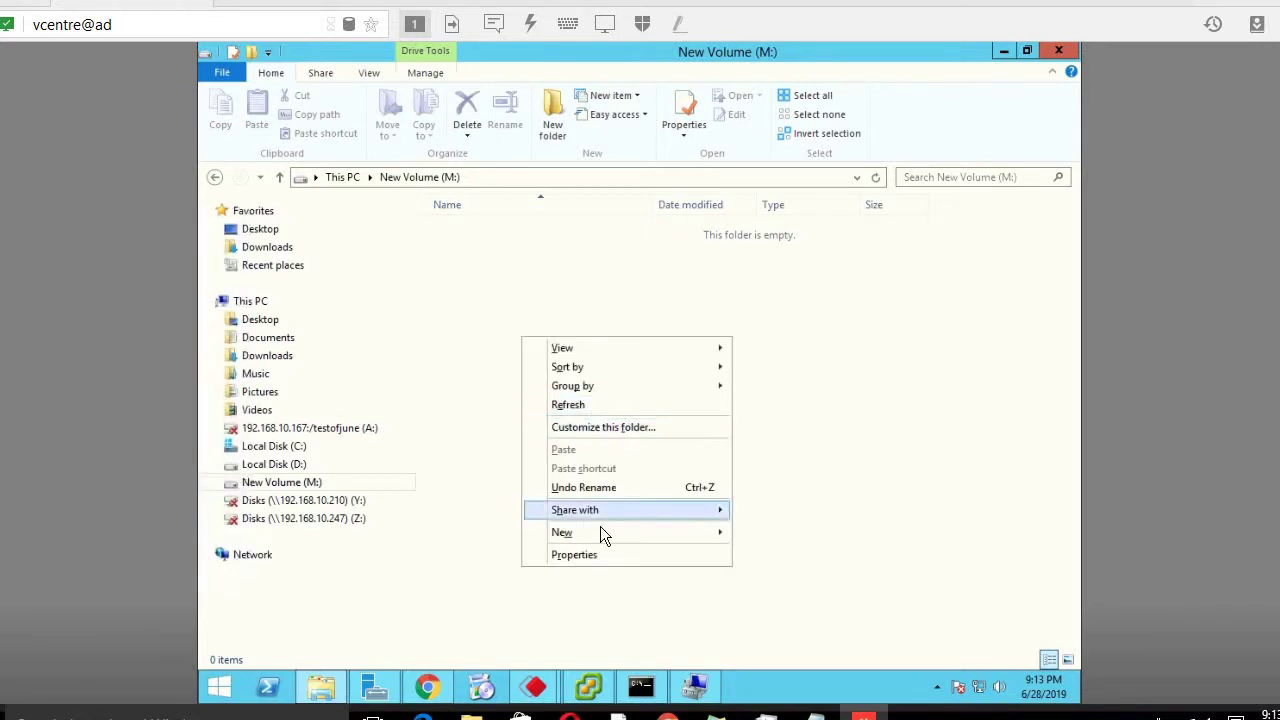
{"action": "mouse_move", "coordinate": [601, 530]}
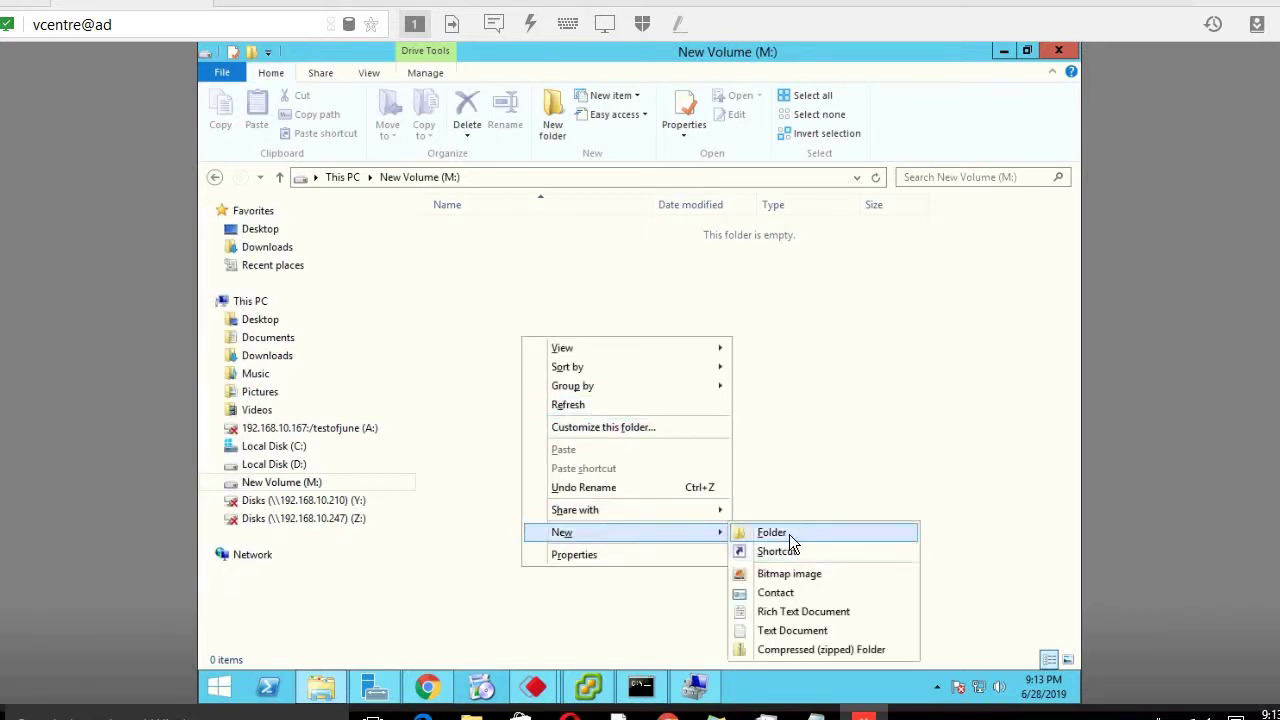
{"action": "left_click", "coordinate": [789, 534]}
{"action": "left_click", "coordinate": [789, 536]}
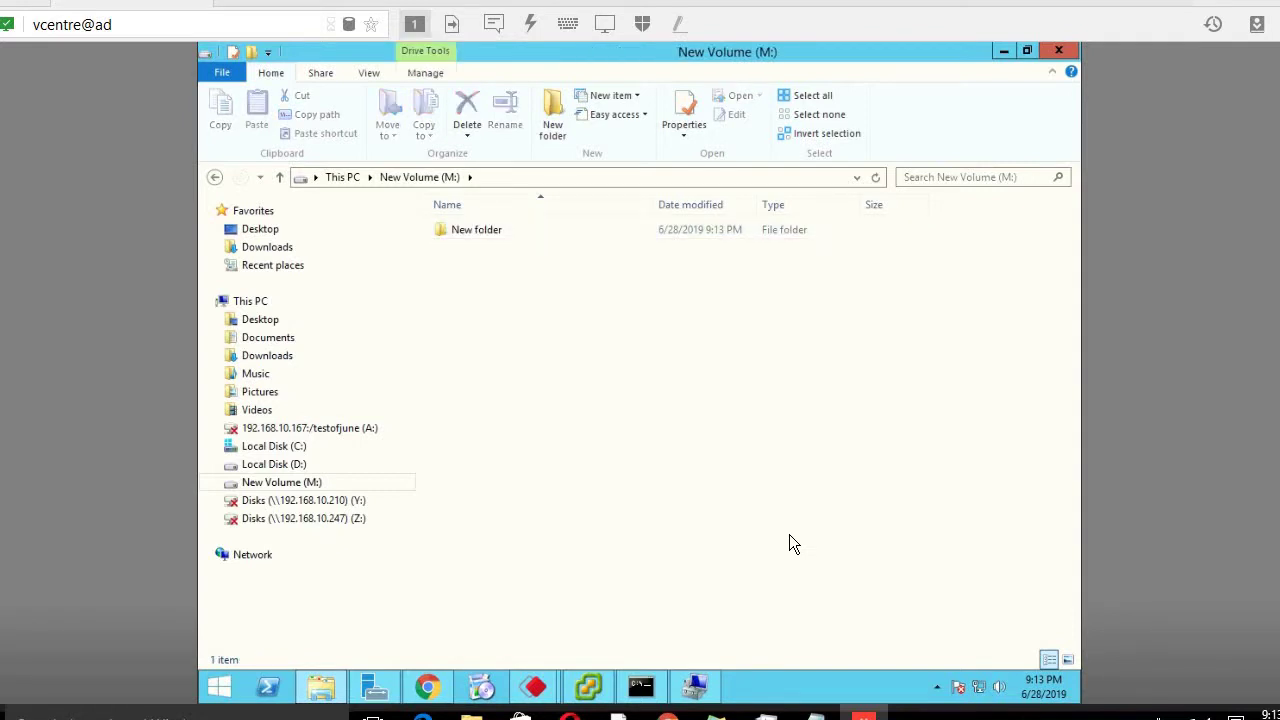
{"action": "left_click", "coordinate": [457, 228]}
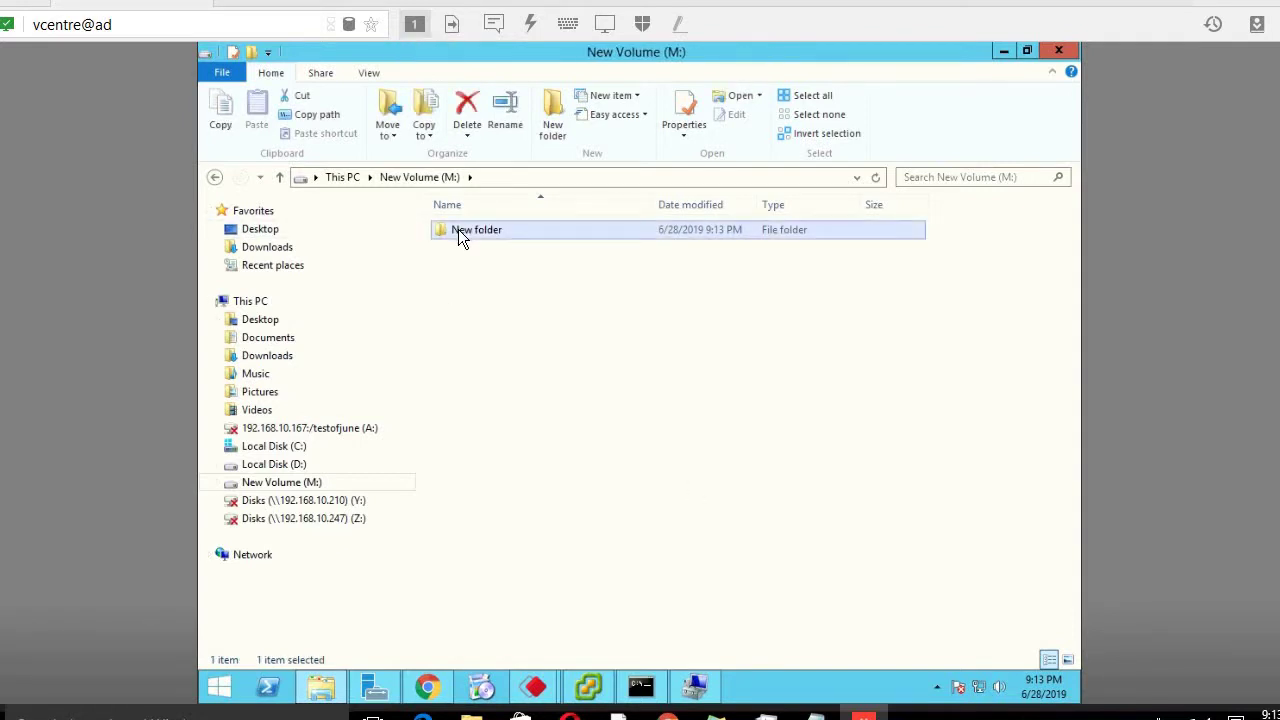
Step: Delete the selected "New folder" from the M: volume and create a folder named "Testing" there
{"action": "key", "text": "Delete"}
{"action": "right_click", "coordinate": [483, 244]}
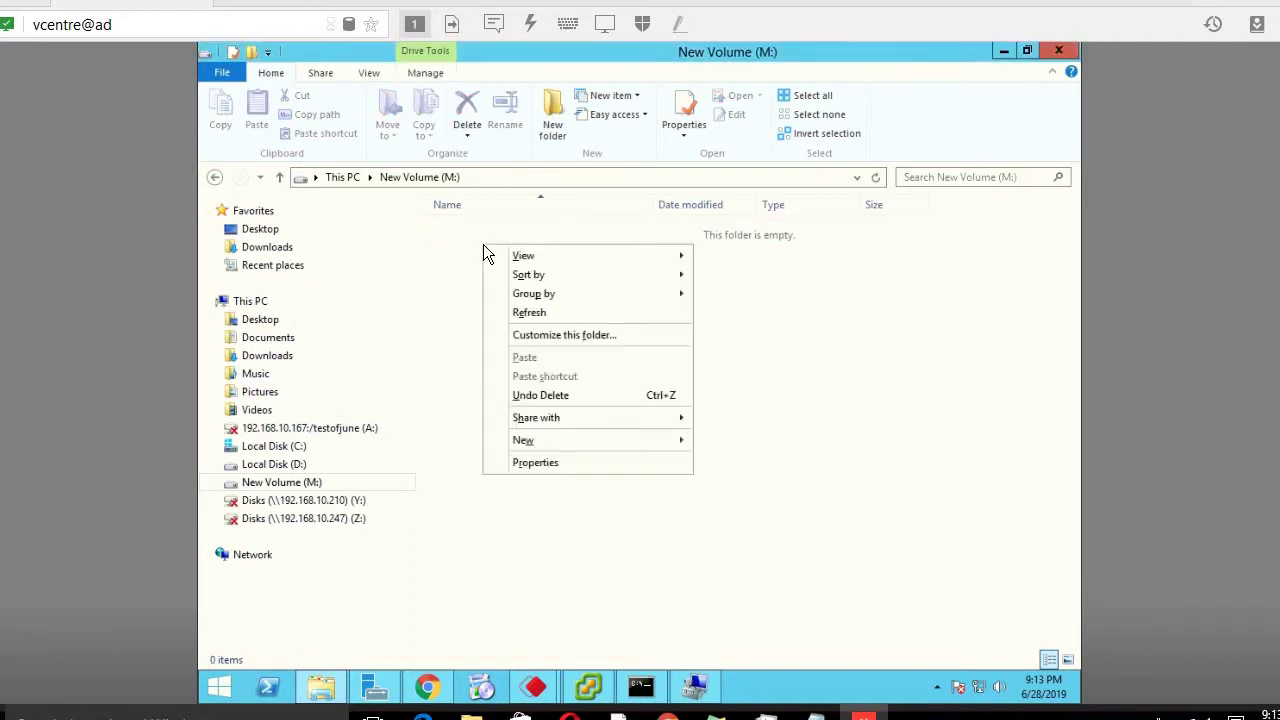
{"action": "mouse_move", "coordinate": [531, 440]}
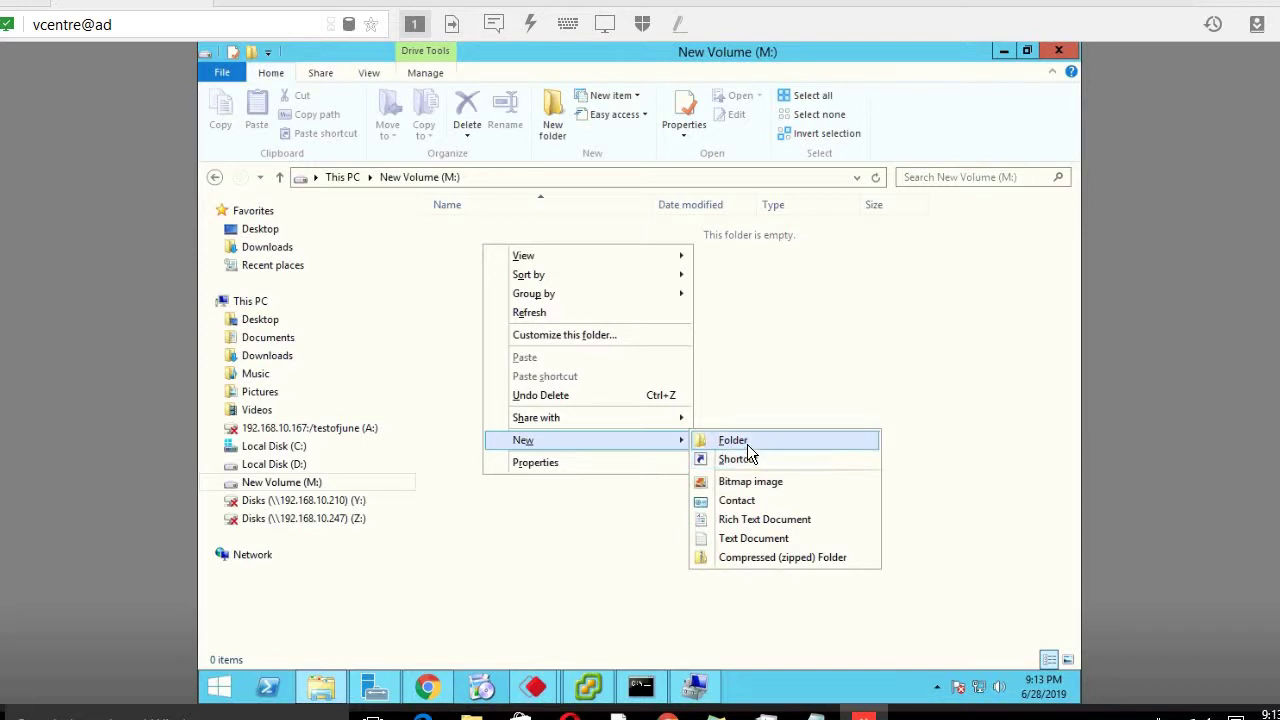
{"action": "left_click", "coordinate": [746, 444]}
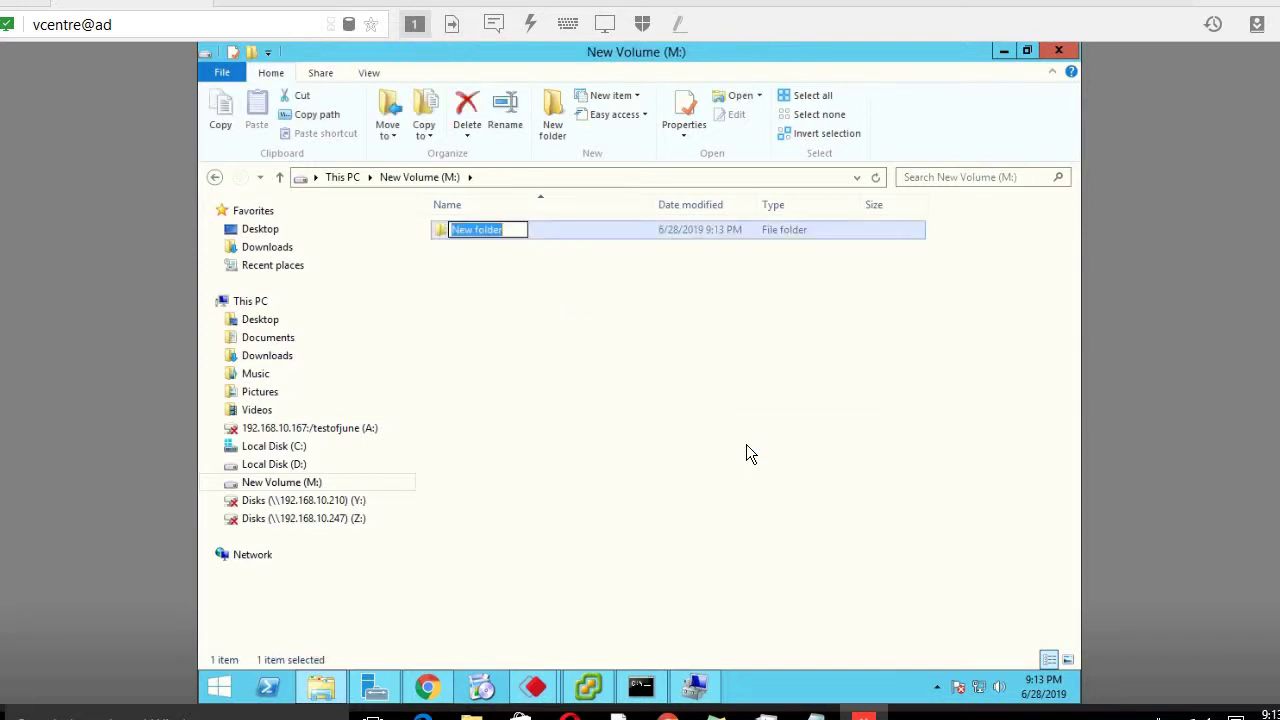
{"action": "type", "text": "Test"}
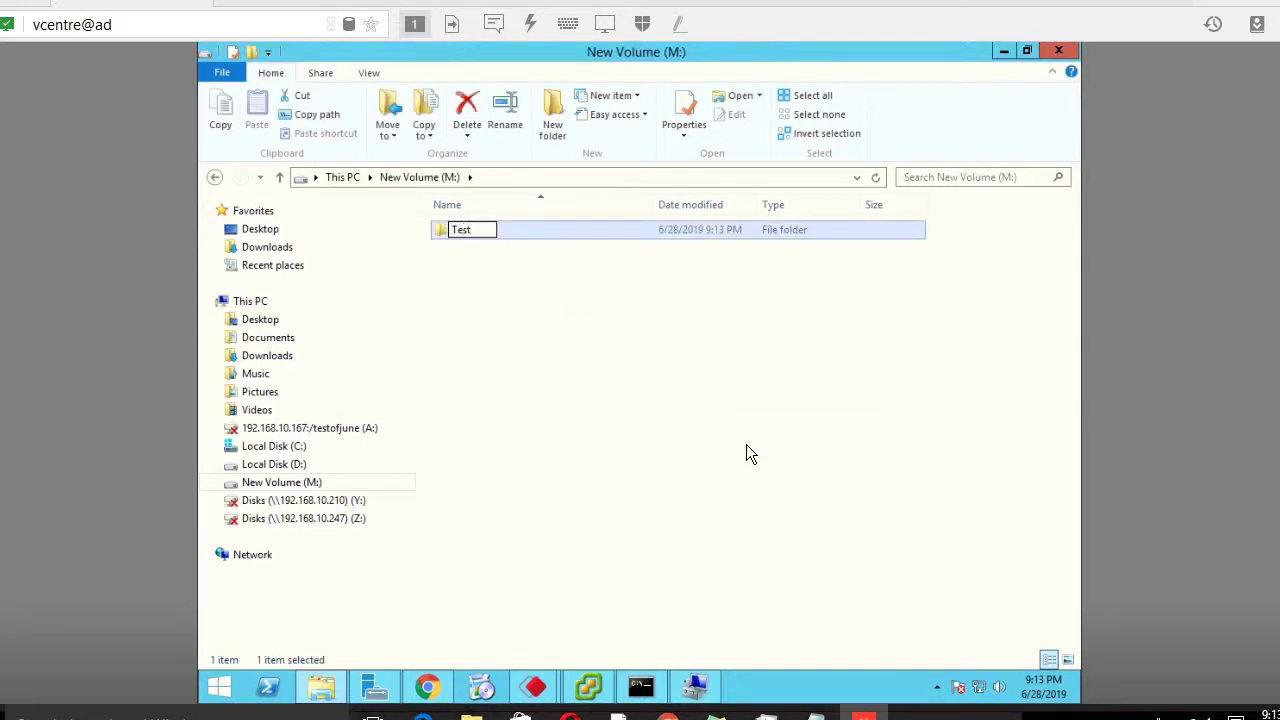
{"action": "type", "text": "ing"}
{"action": "key", "text": "Return"}
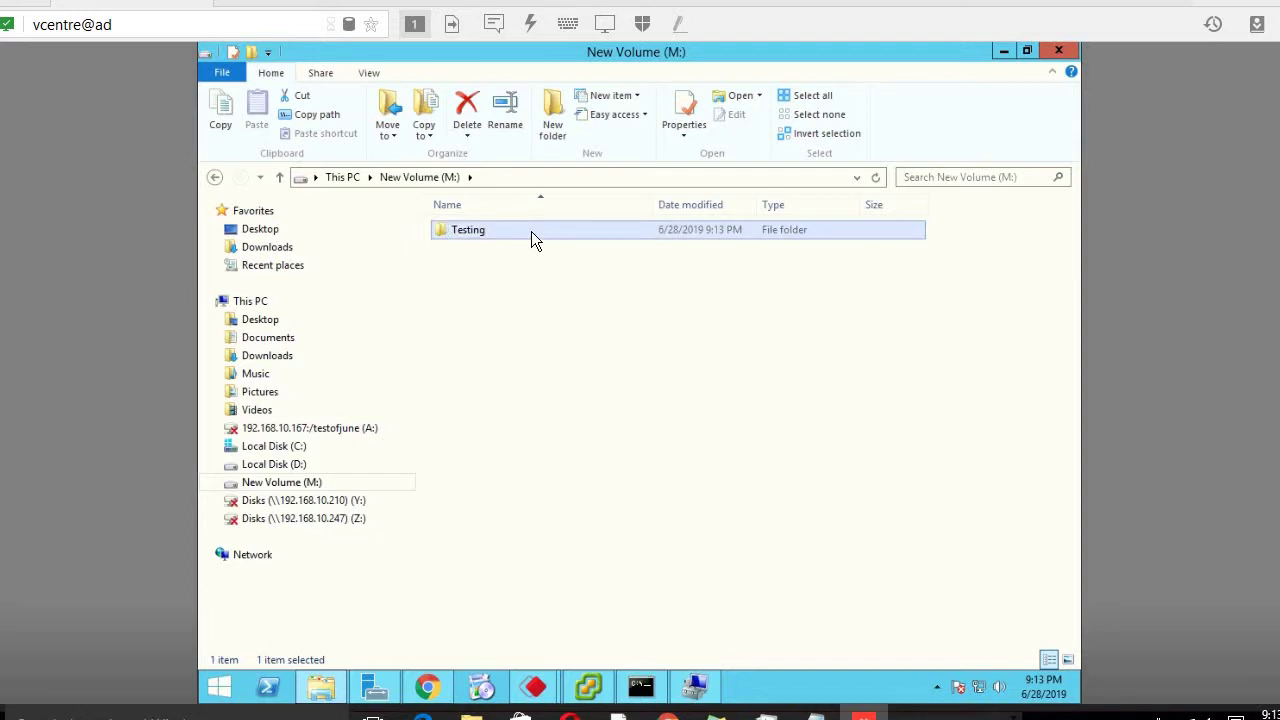
Step: Open the Testing folder and create a text document named "Test1" in it
{"action": "right_click", "coordinate": [531, 231]}
{"action": "left_click", "coordinate": [493, 234]}
{"action": "key", "text": "F2"}
{"action": "key", "text": "Return"}
{"action": "double_click", "coordinate": [531, 234]}
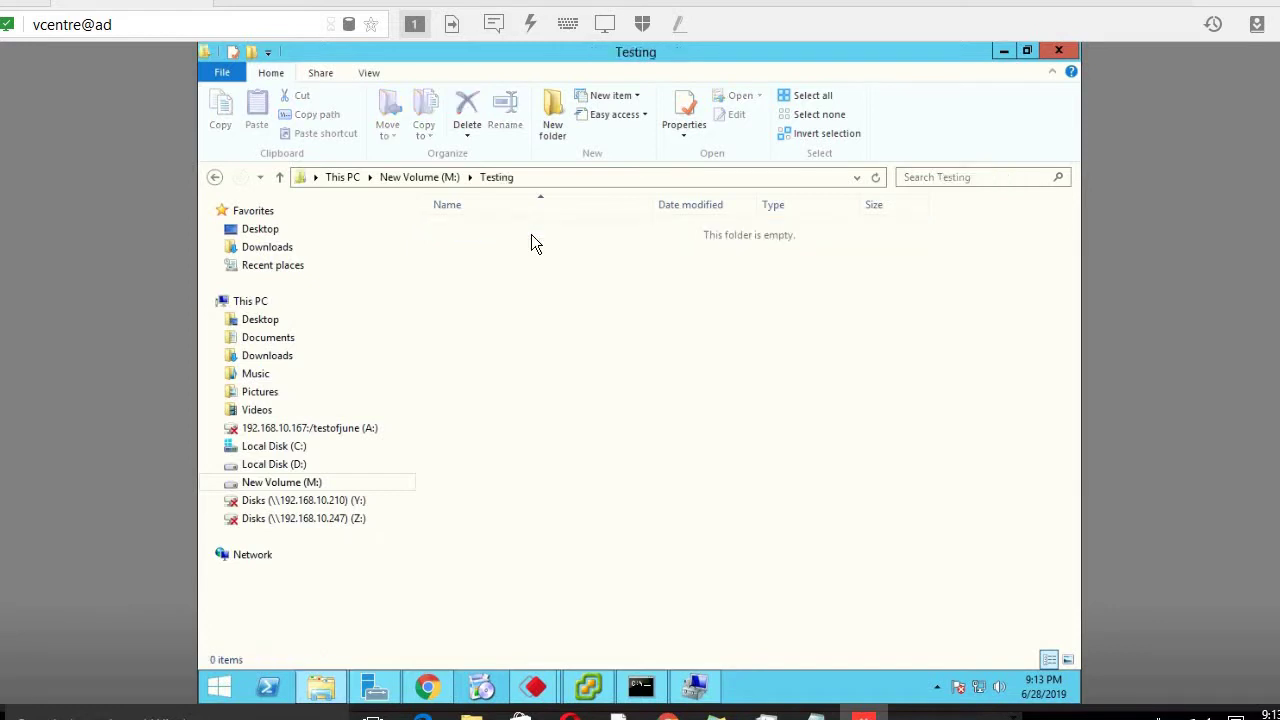
{"action": "right_click", "coordinate": [531, 234]}
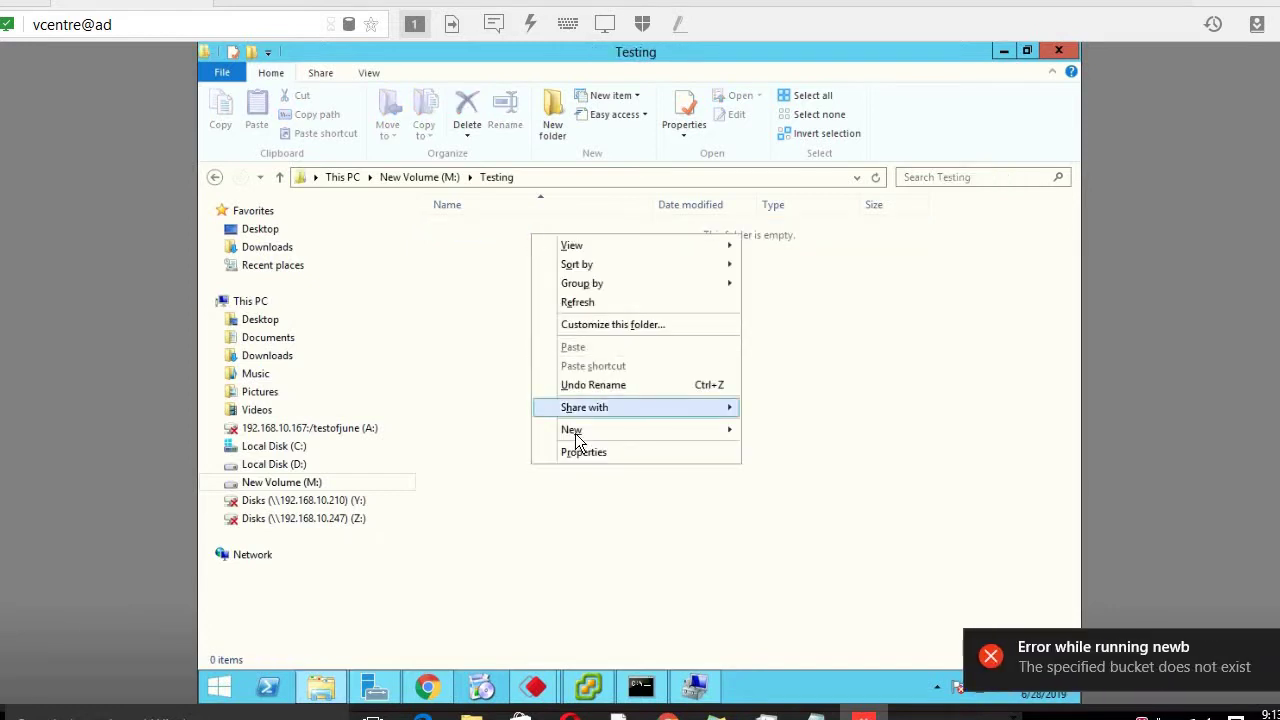
{"action": "mouse_move", "coordinate": [575, 429]}
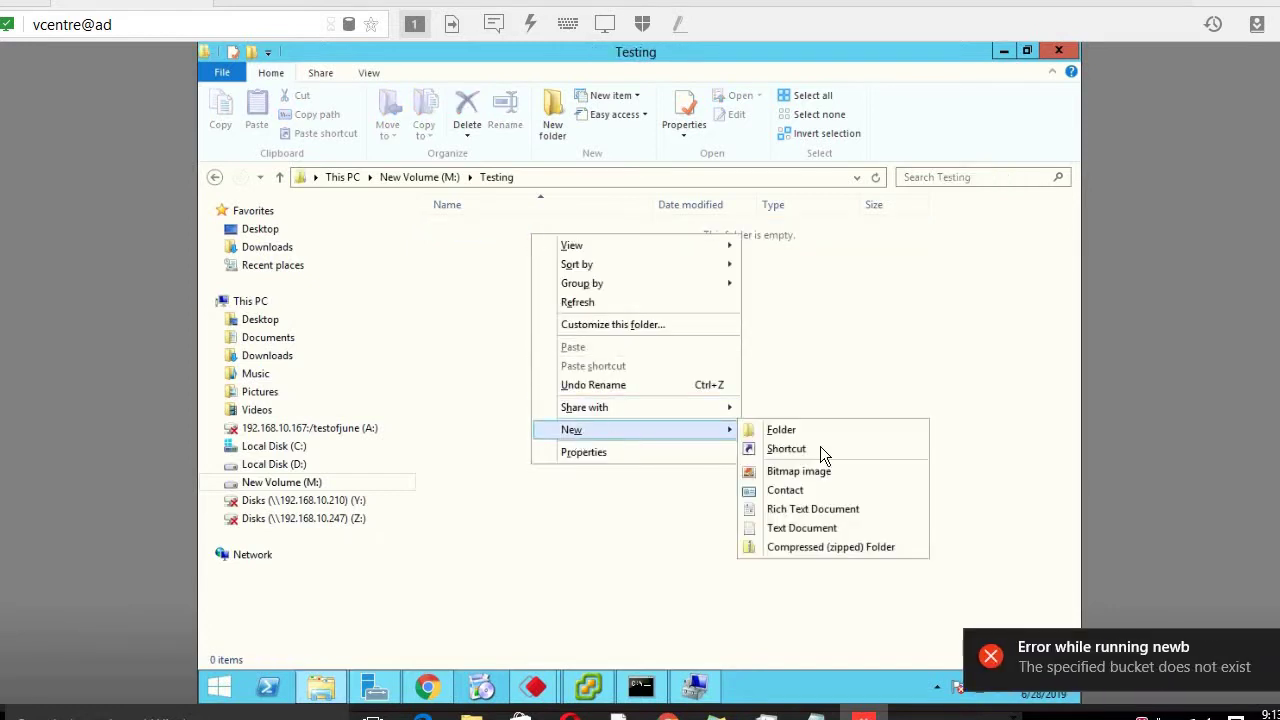
{"action": "left_click", "coordinate": [790, 528]}
{"action": "type", "text": "Test1"}
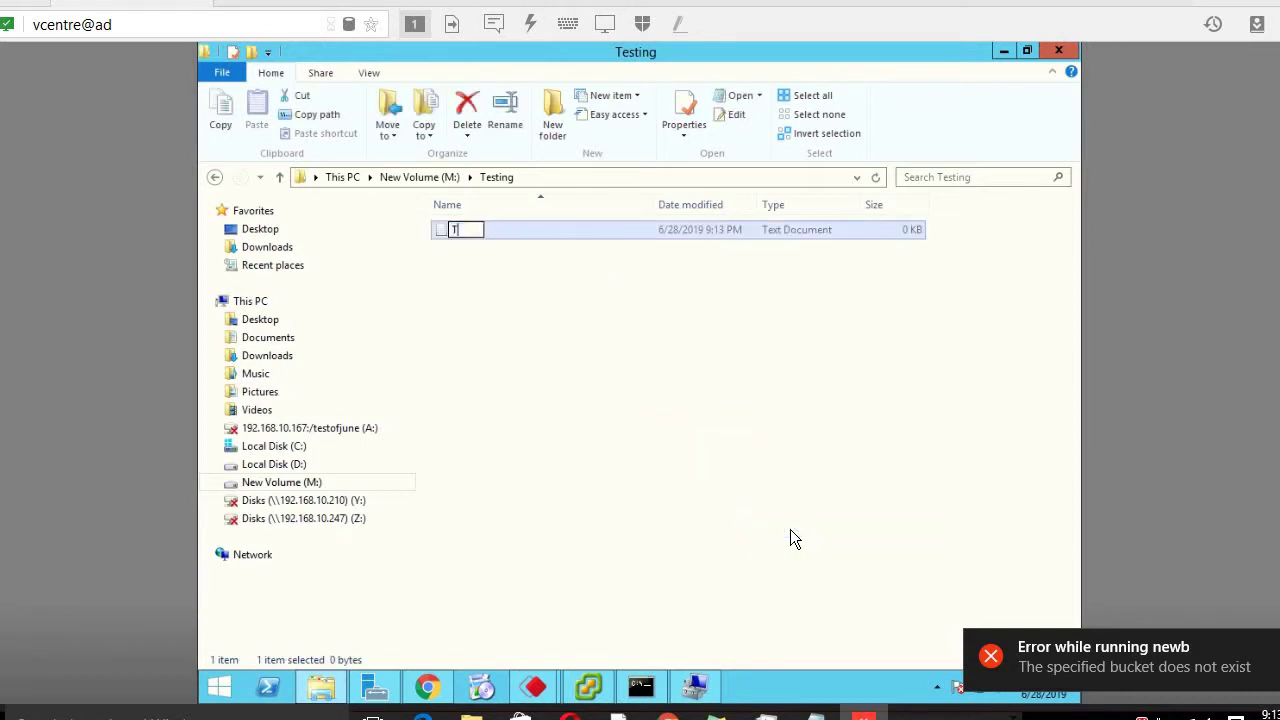
{"action": "left_click", "coordinate": [571, 426]}
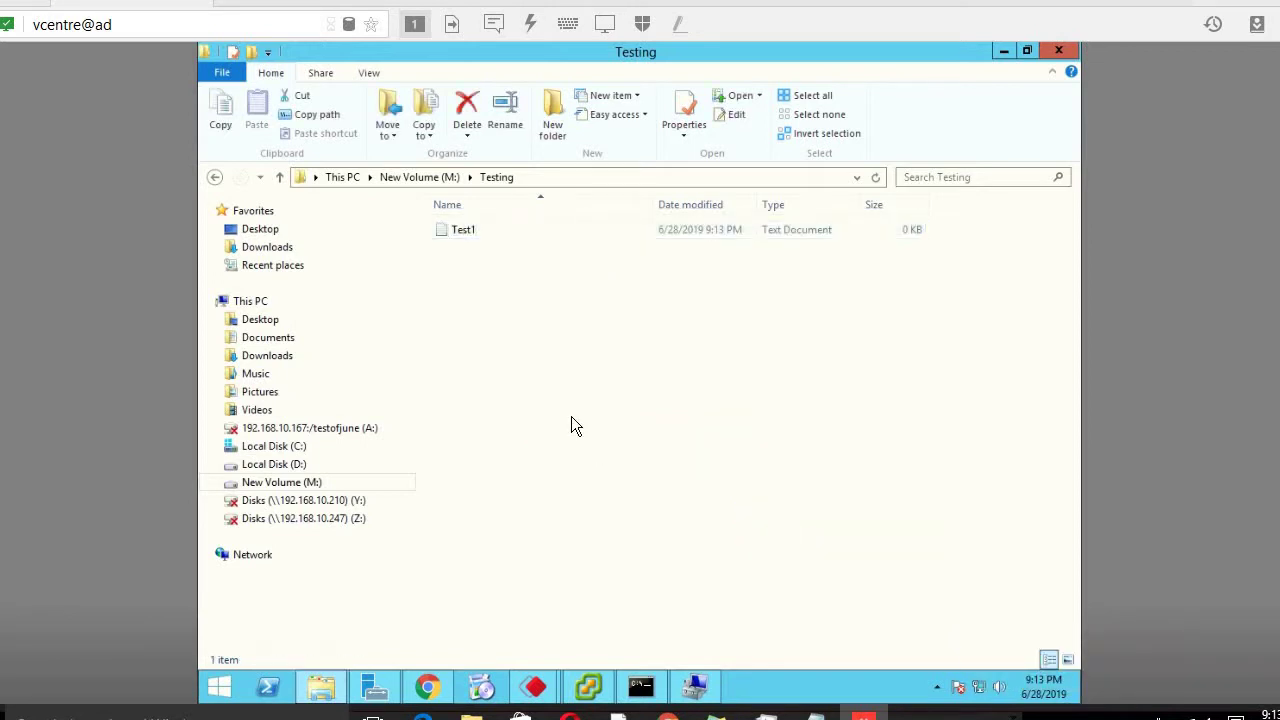
Step: Create a second text document named "Test2" in the Testing folder
{"action": "right_click", "coordinate": [571, 426]}
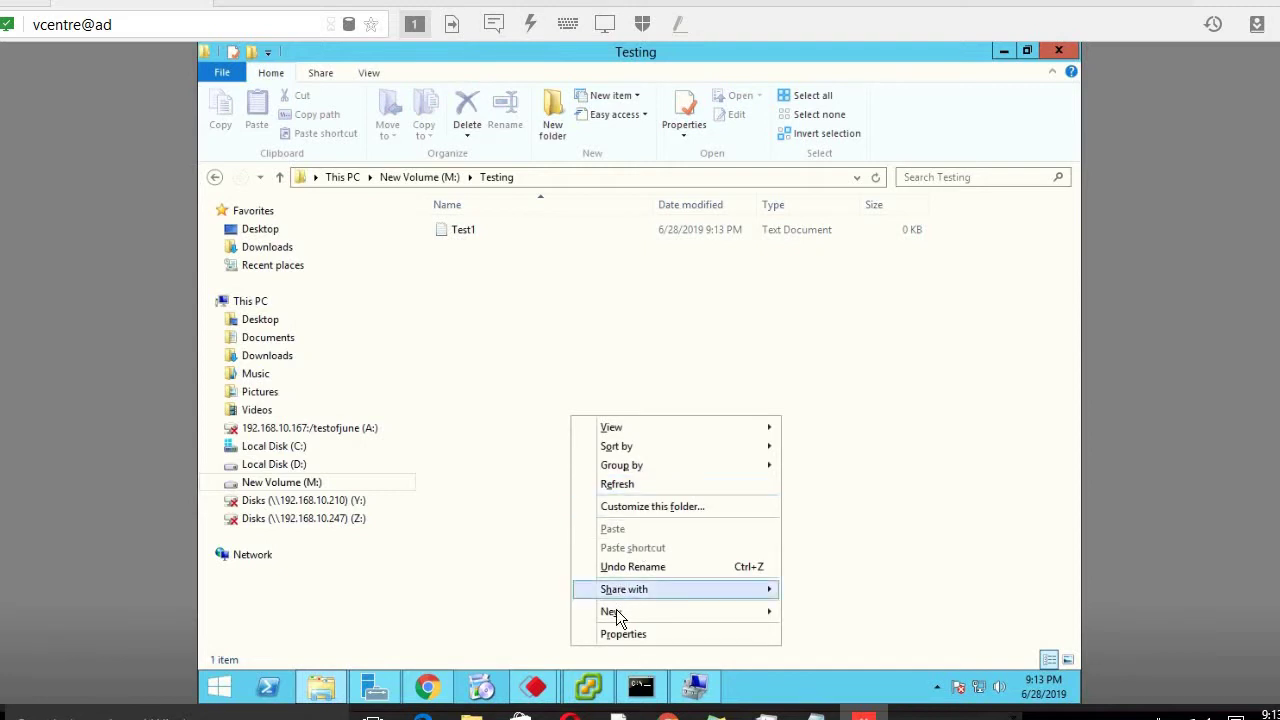
{"action": "mouse_move", "coordinate": [616, 609]}
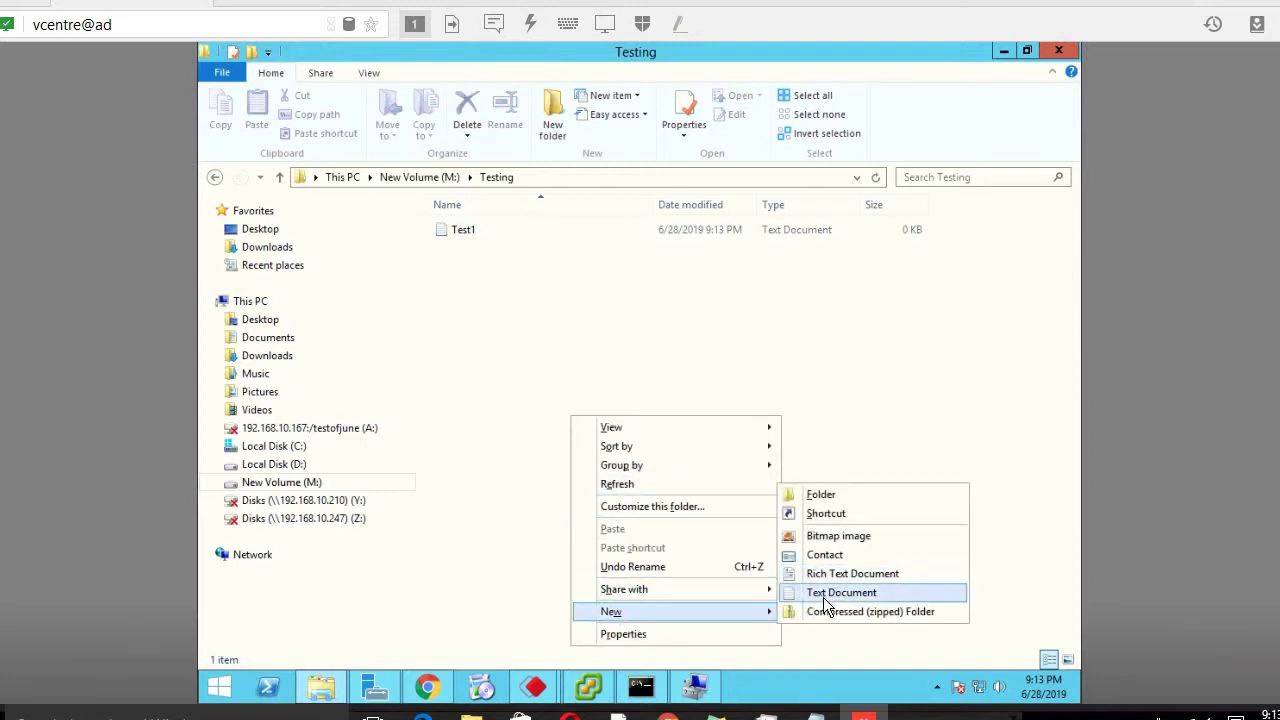
{"action": "left_click", "coordinate": [823, 594]}
{"action": "type", "text": "Test2"}
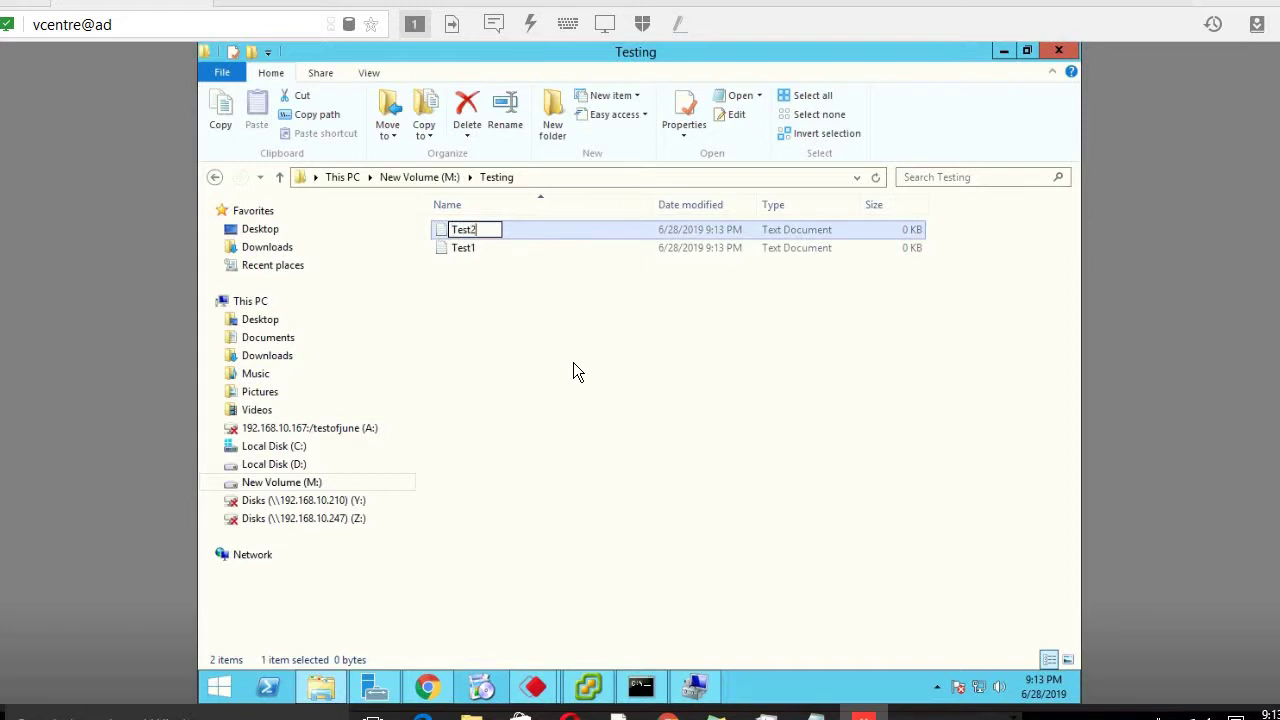
{"action": "left_click", "coordinate": [475, 247]}
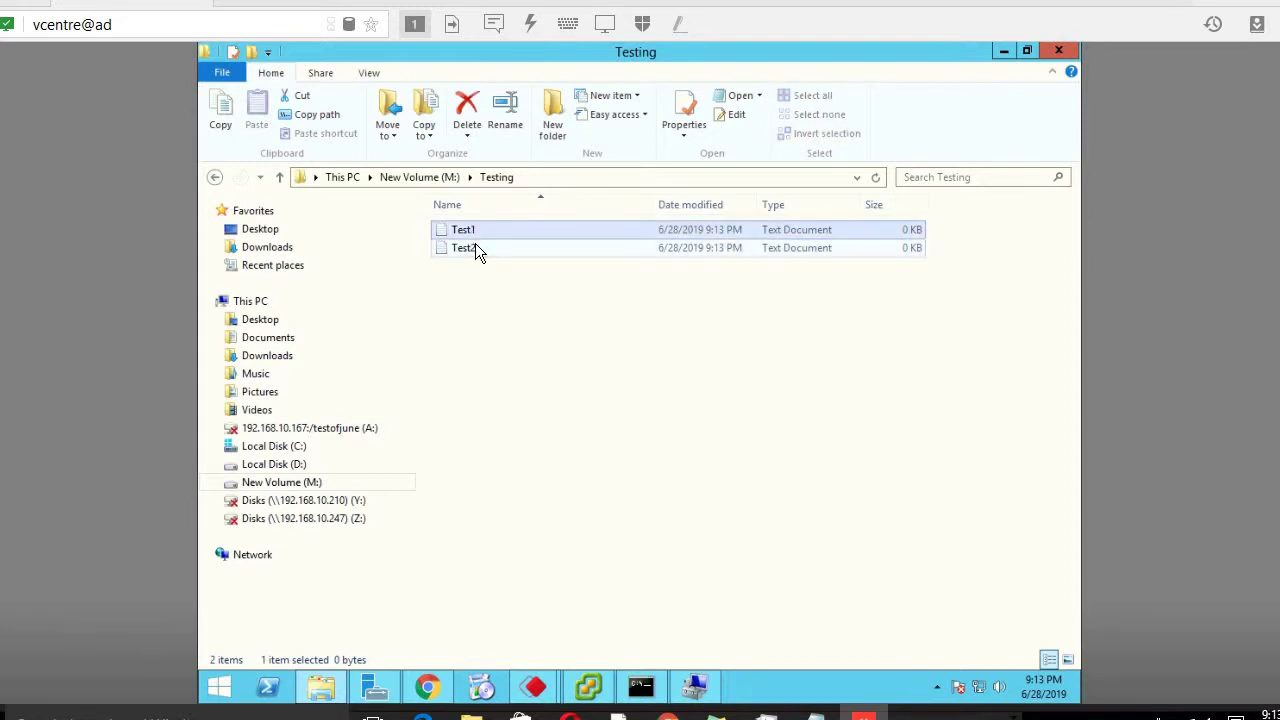
Step: Open the Test2 document in Notepad and enter text starting with "tes"
{"action": "double_click", "coordinate": [475, 248]}
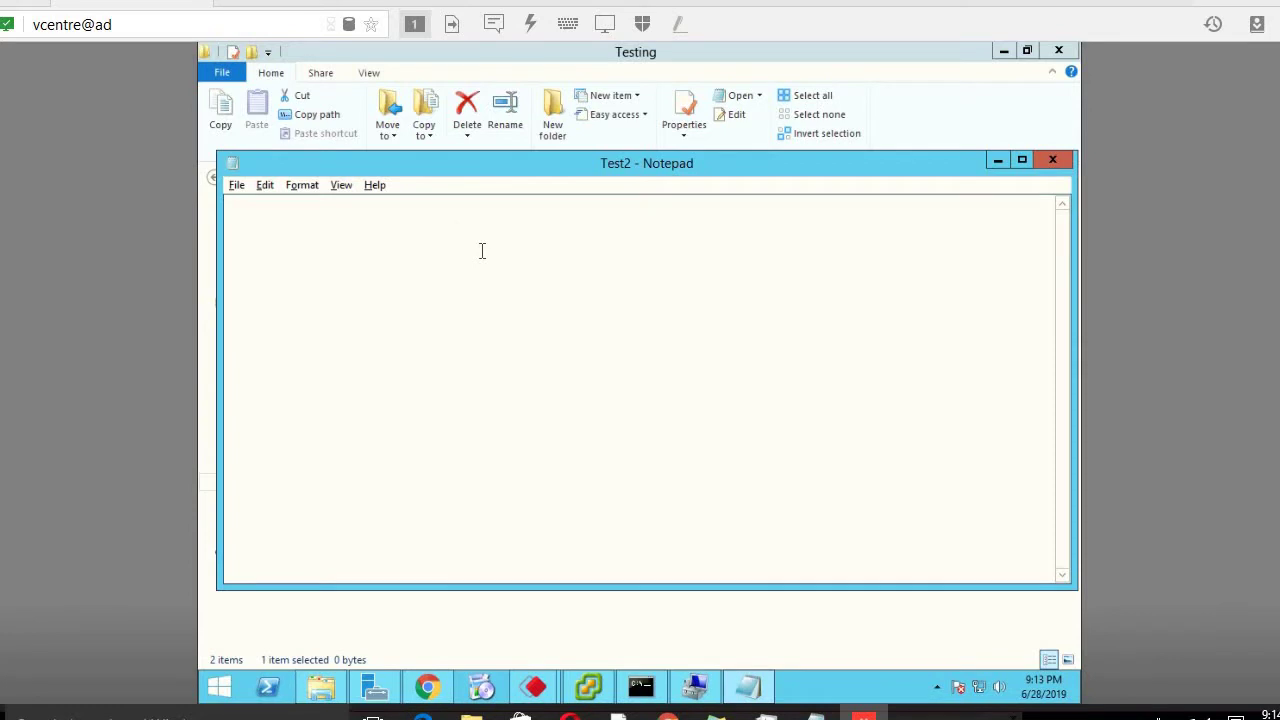
{"action": "type", "text": "tes"}
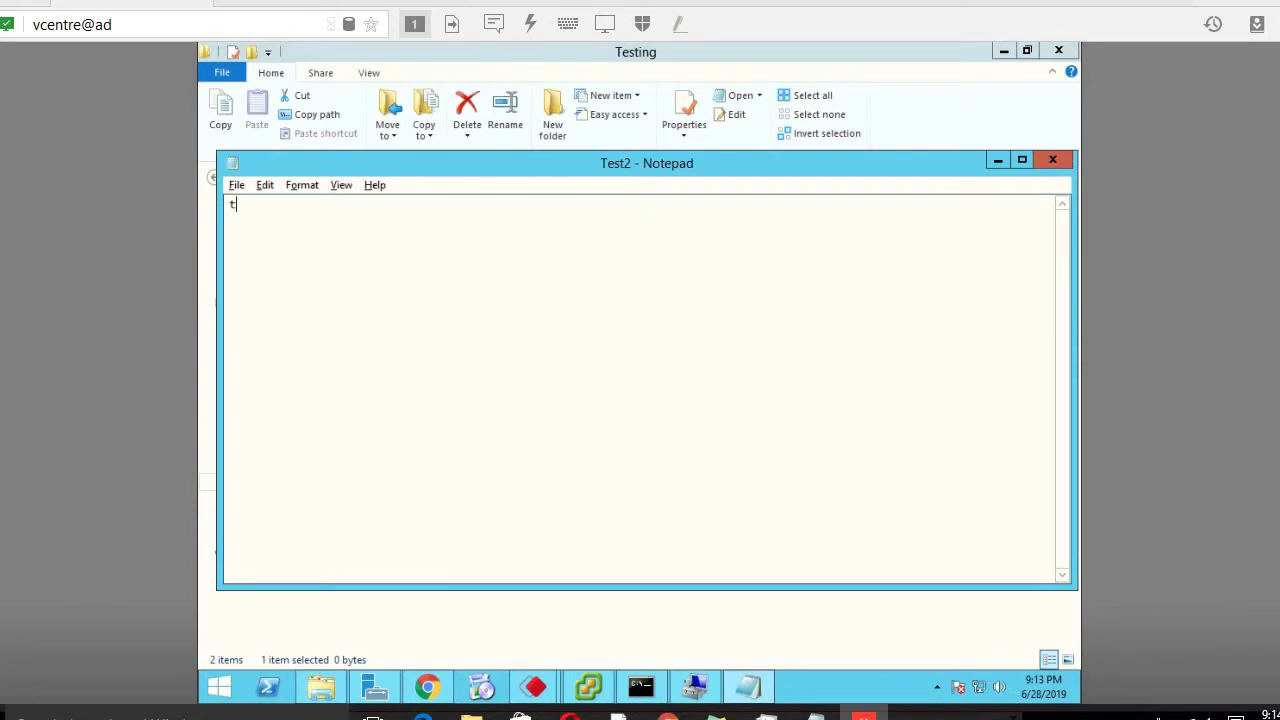